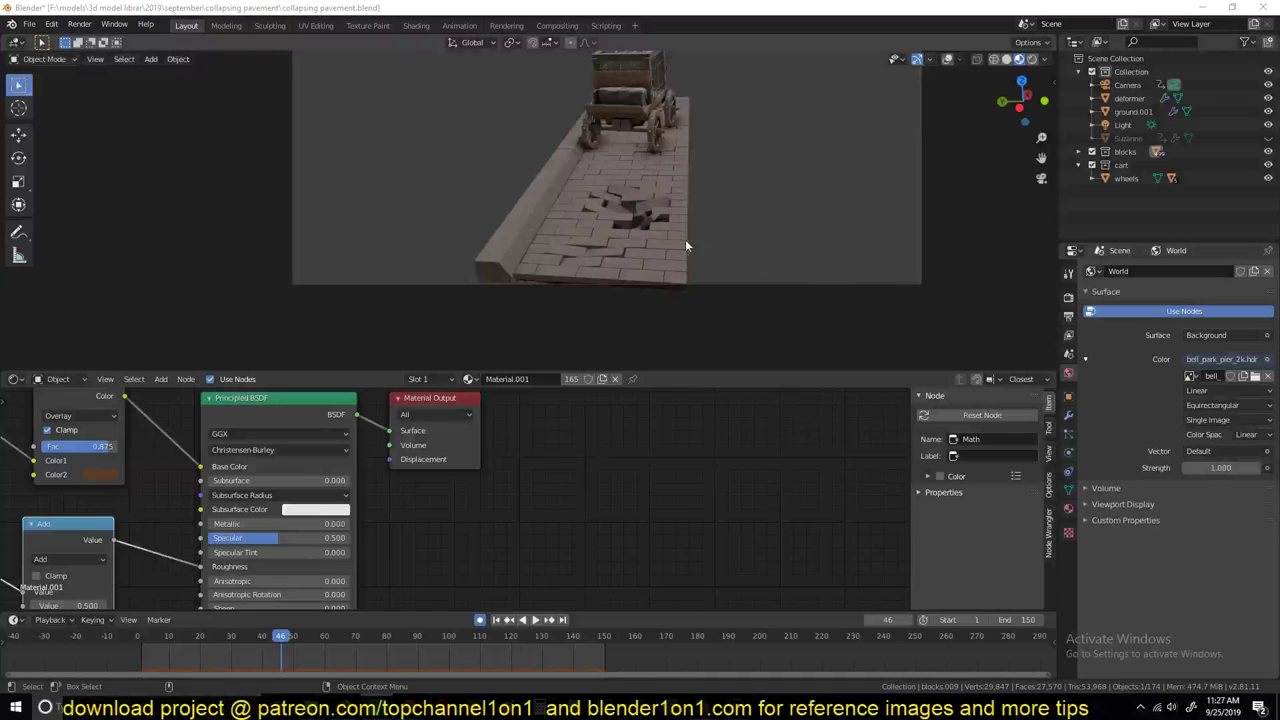
Play the finished collapsing pavement animation and examine the cart and breaking blocks from several angles
key("space")
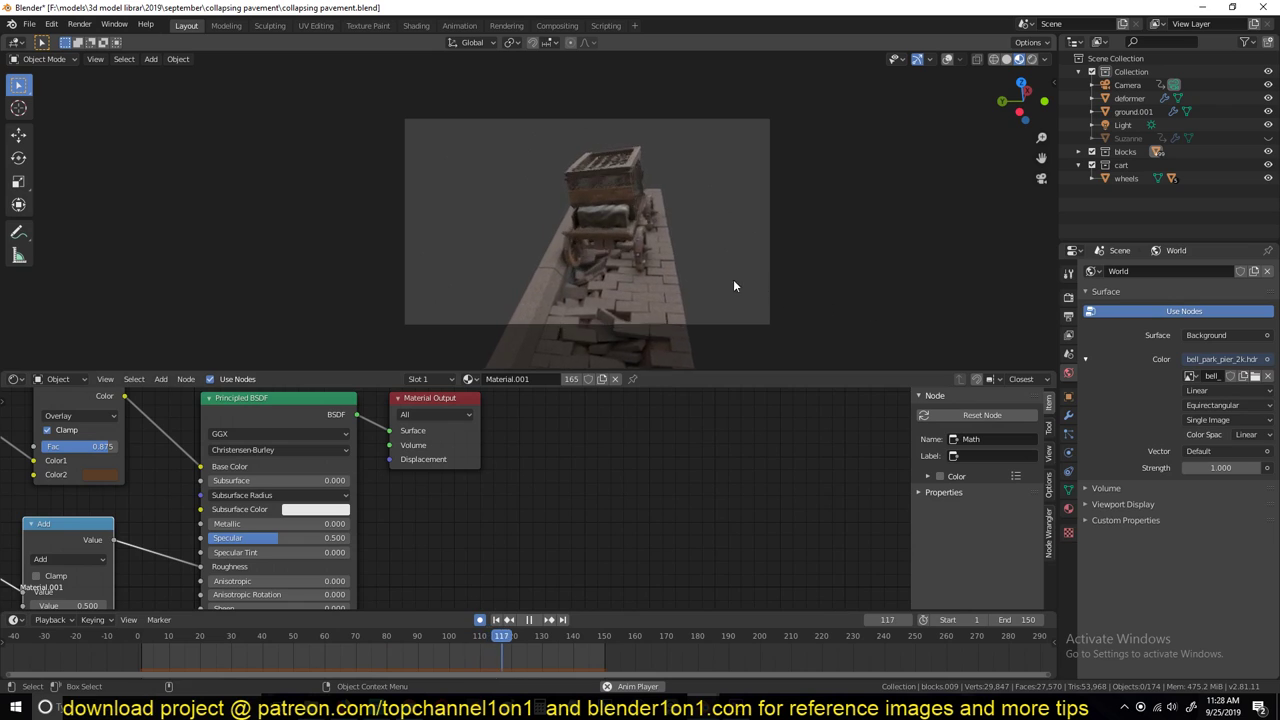
middle_click_drag(769, 237, 656, 125)
middle_click_drag(645, 258, 558, 291)
middle_click_drag(647, 304, 572, 206)
middle_click_drag(612, 117, 642, 200)
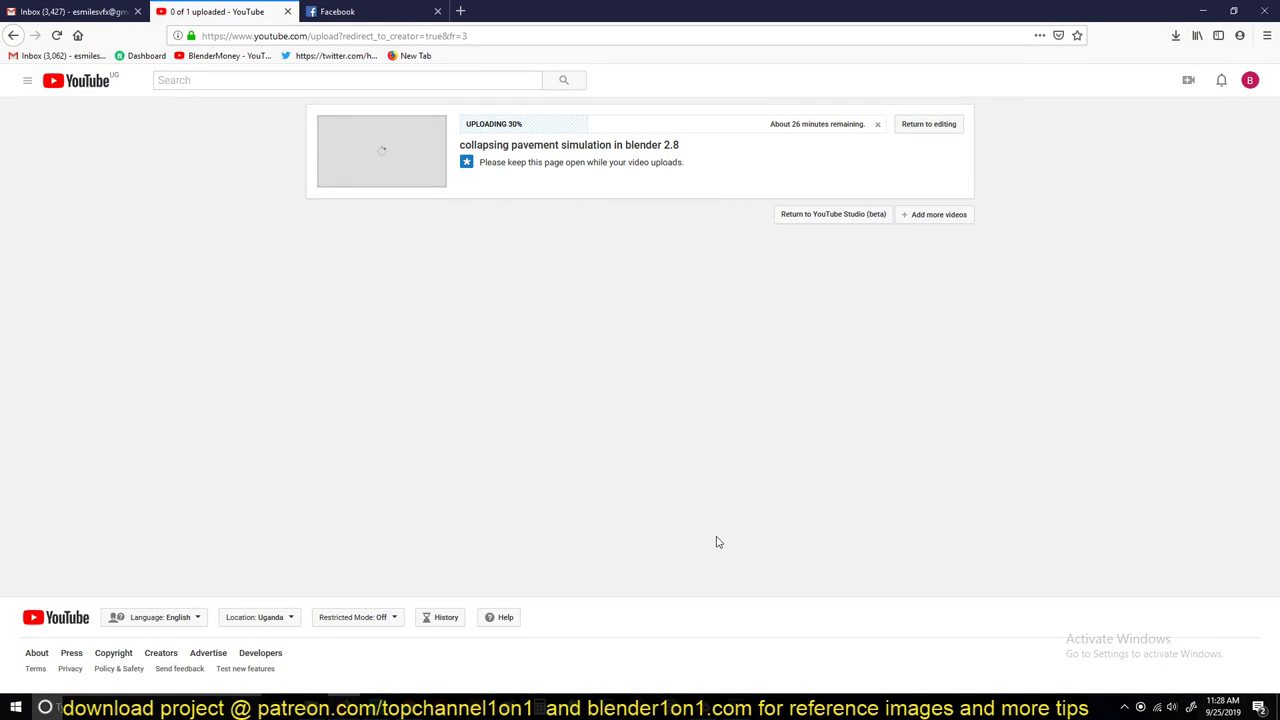
mouse_move(705, 708)
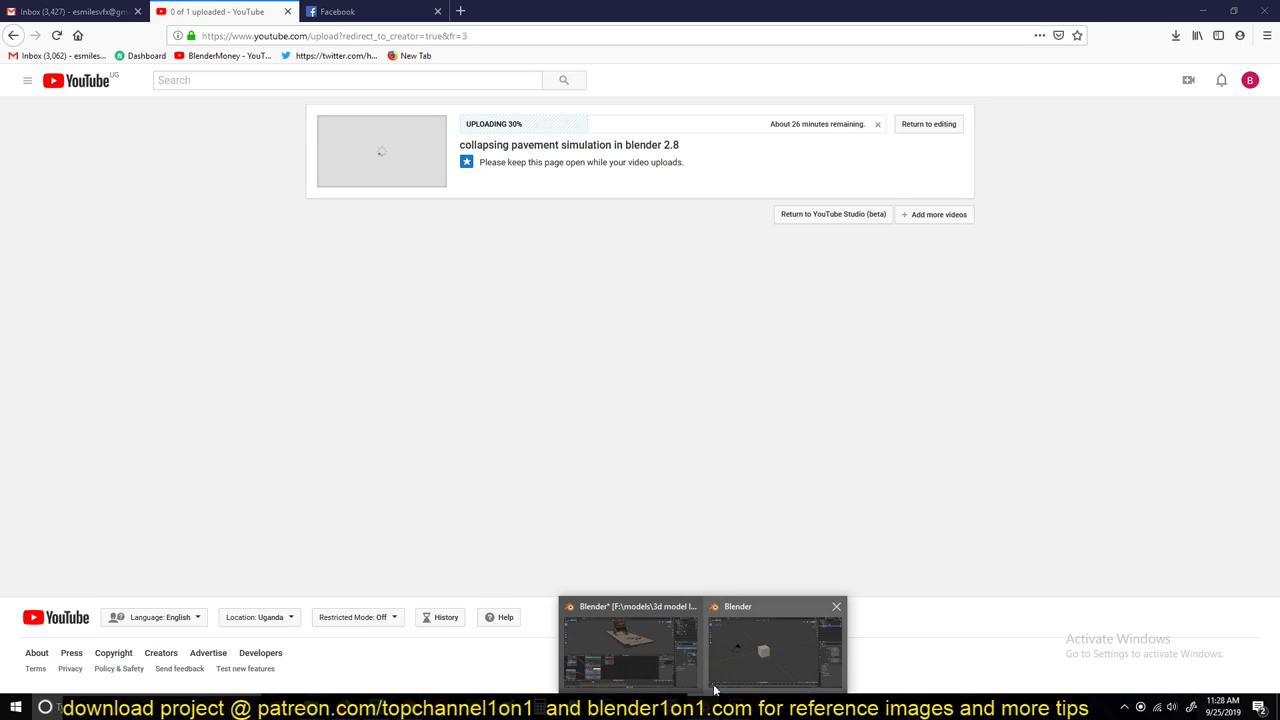
left_click(634, 648)
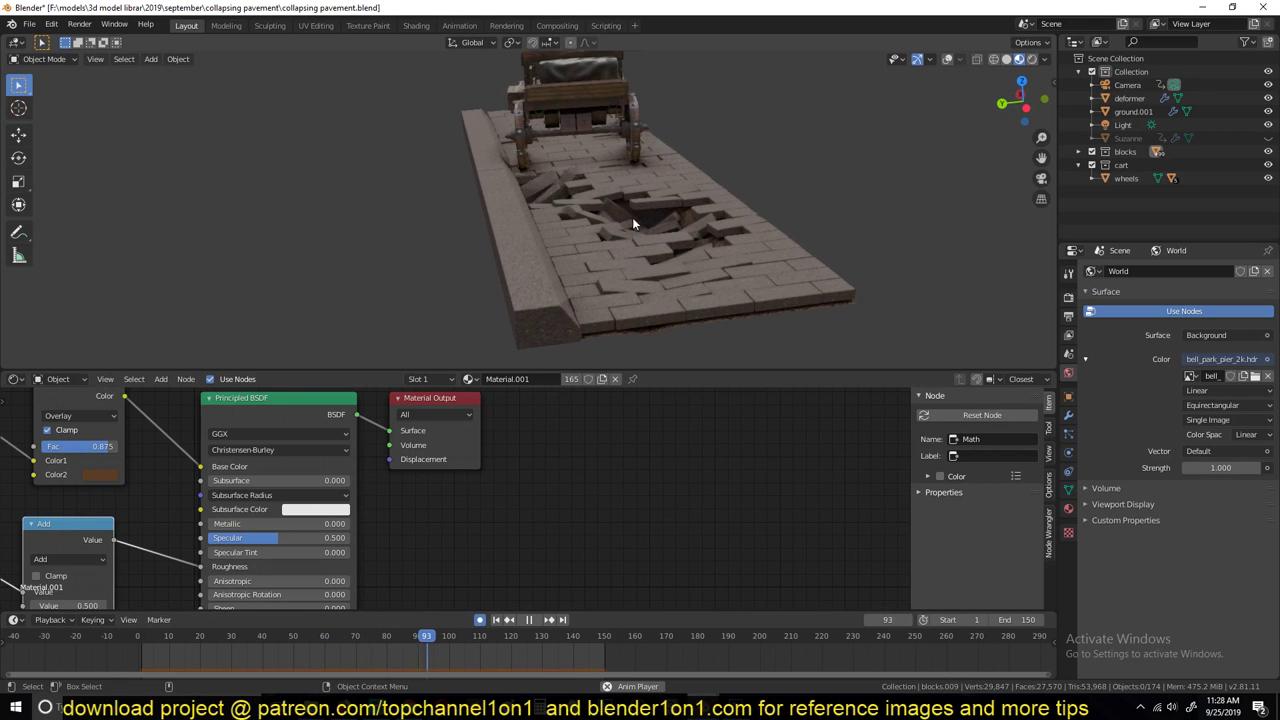
Switch to the new default scene, delete the default cube and add a plane in its place
left_click(705, 708)
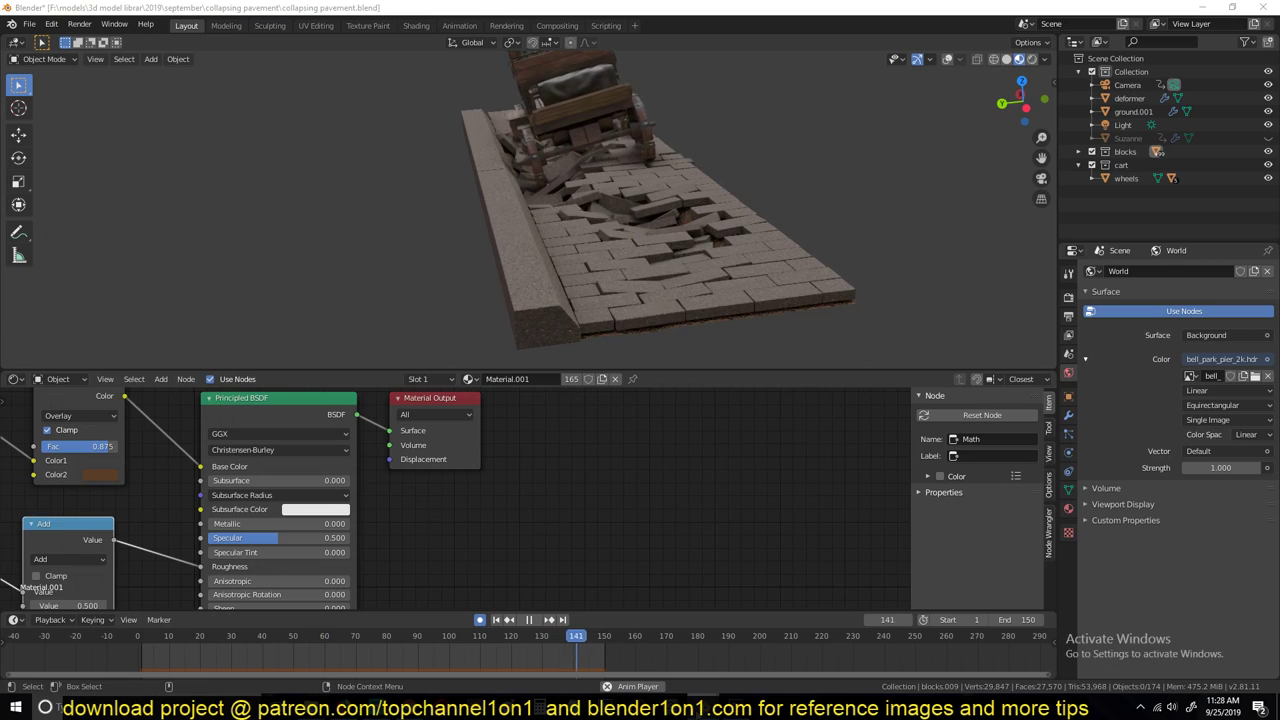
left_click(749, 666)
scroll(628, 349, "down", 3)
middle_click_drag(628, 349, 521, 354)
scroll(521, 352, "up", 1)
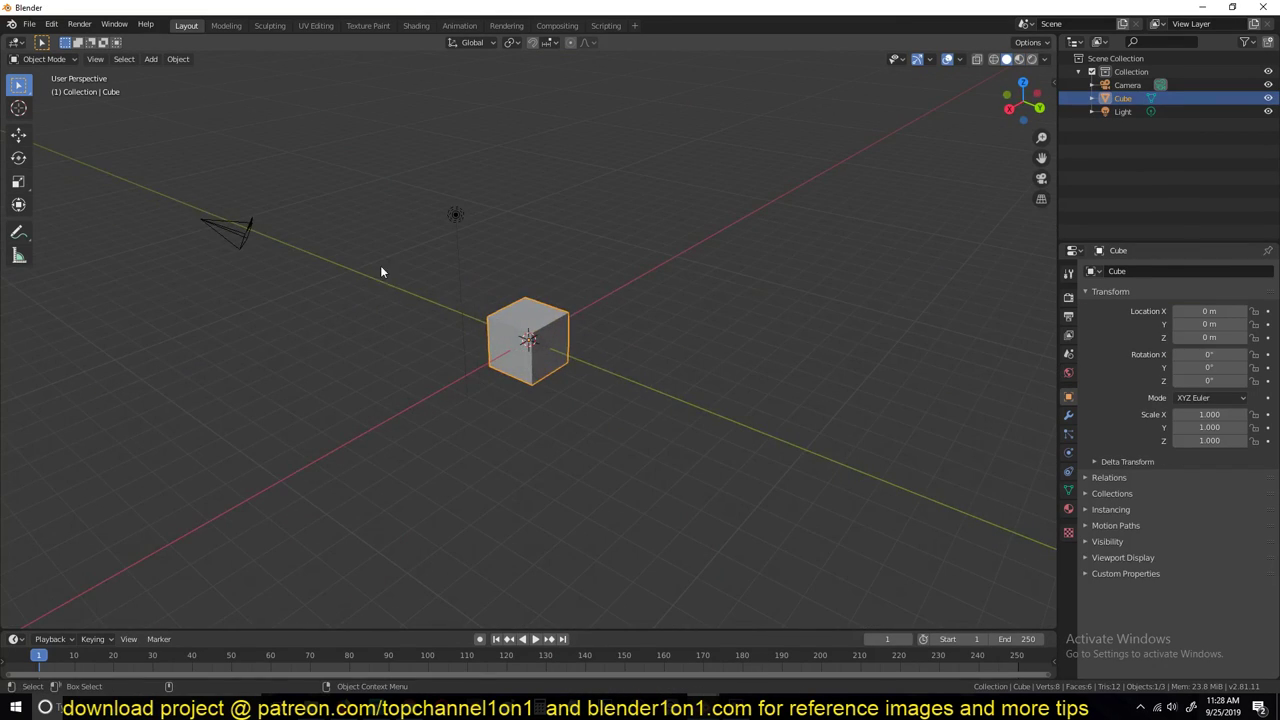
key("Delete")
key("shift+a")
mouse_move(521, 352)
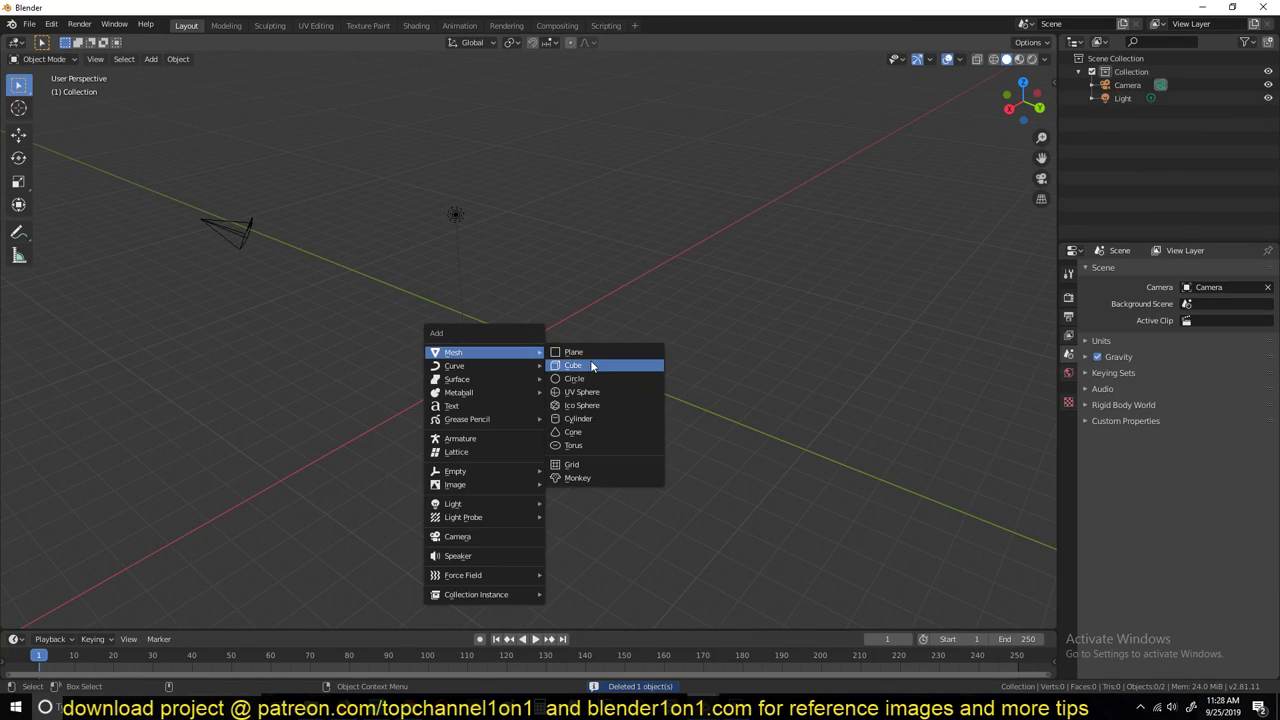
left_click(590, 355)
key("KP_Decimal")
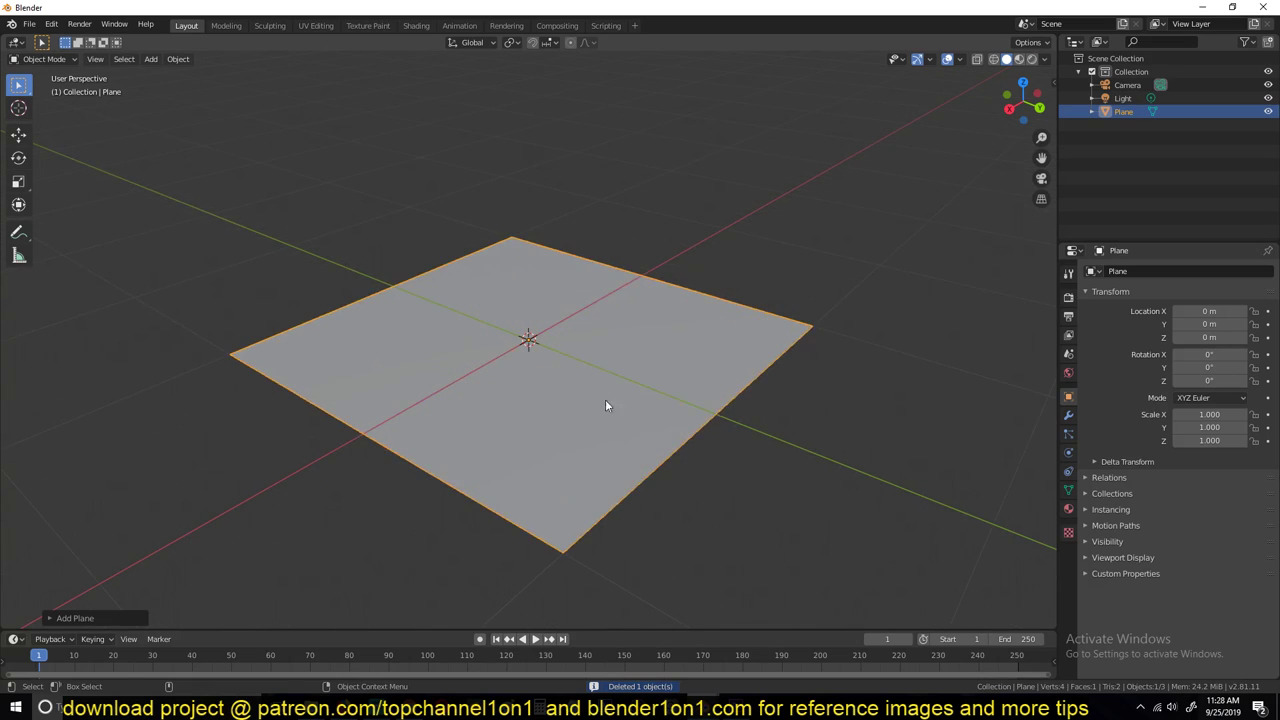
Switch between the finished project and the new scene to study the pavement's brick layout as reference
left_click(705, 708)
left_click(688, 671)
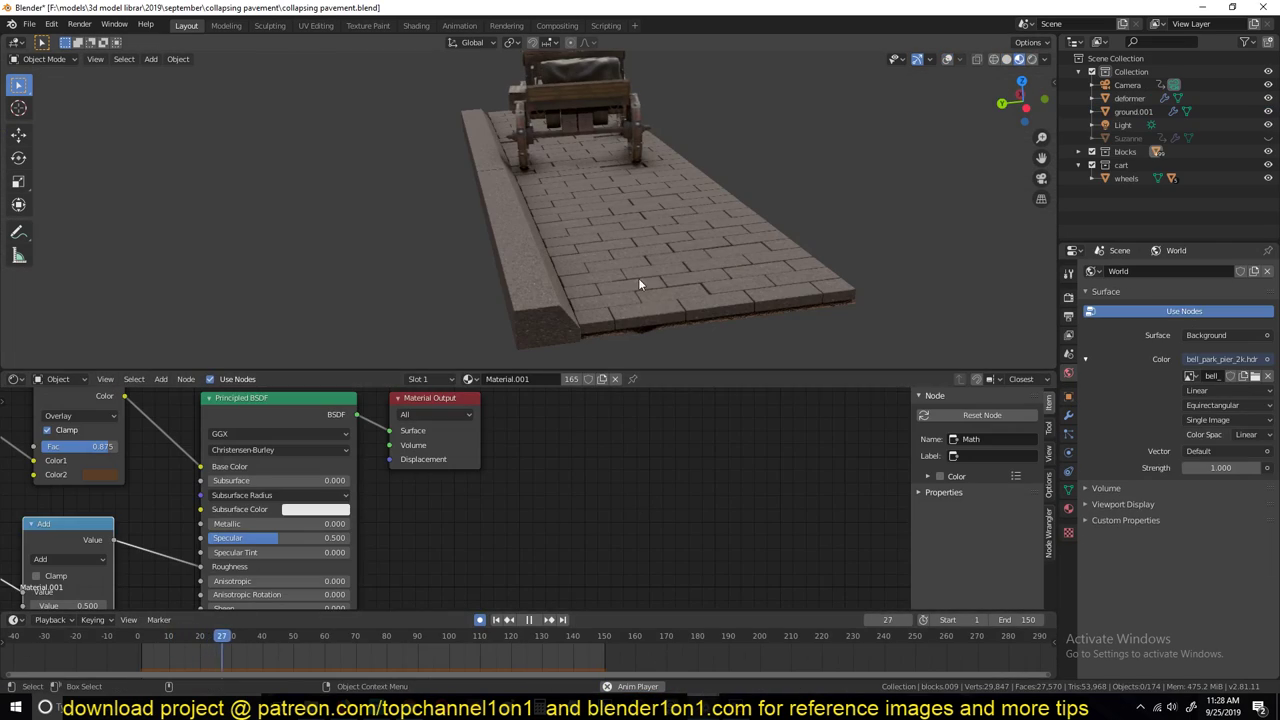
mouse_move(703, 708)
left_click(781, 650)
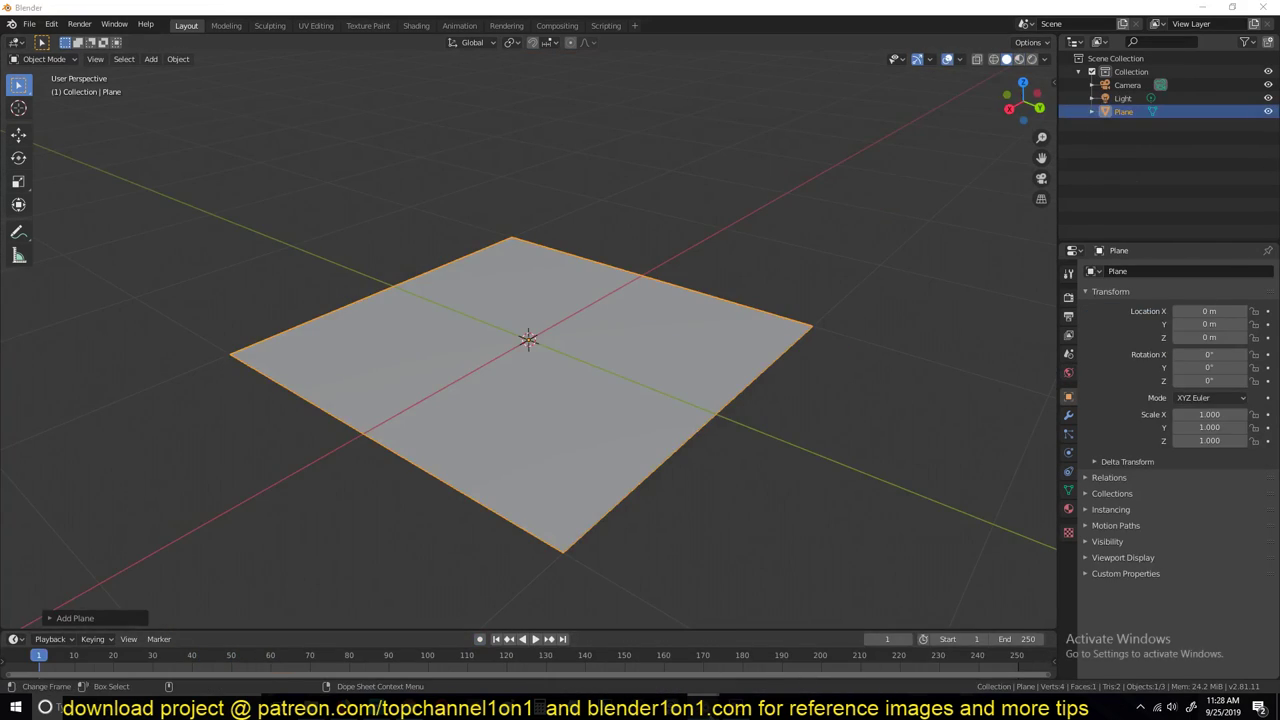
left_click(660, 632)
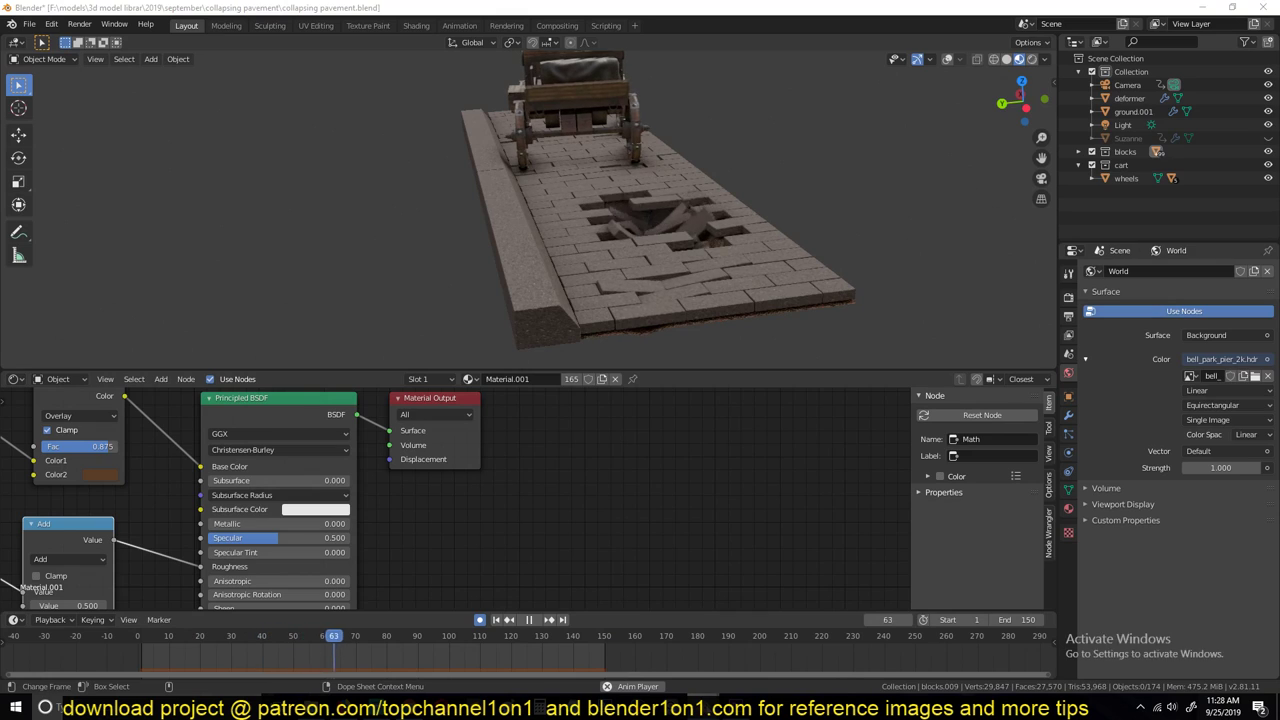
mouse_move(703, 708)
left_click(737, 645)
Raise the plane about 0.019 m along the Z axis
scroll(641, 320, "up", 2)
key("KP_7")
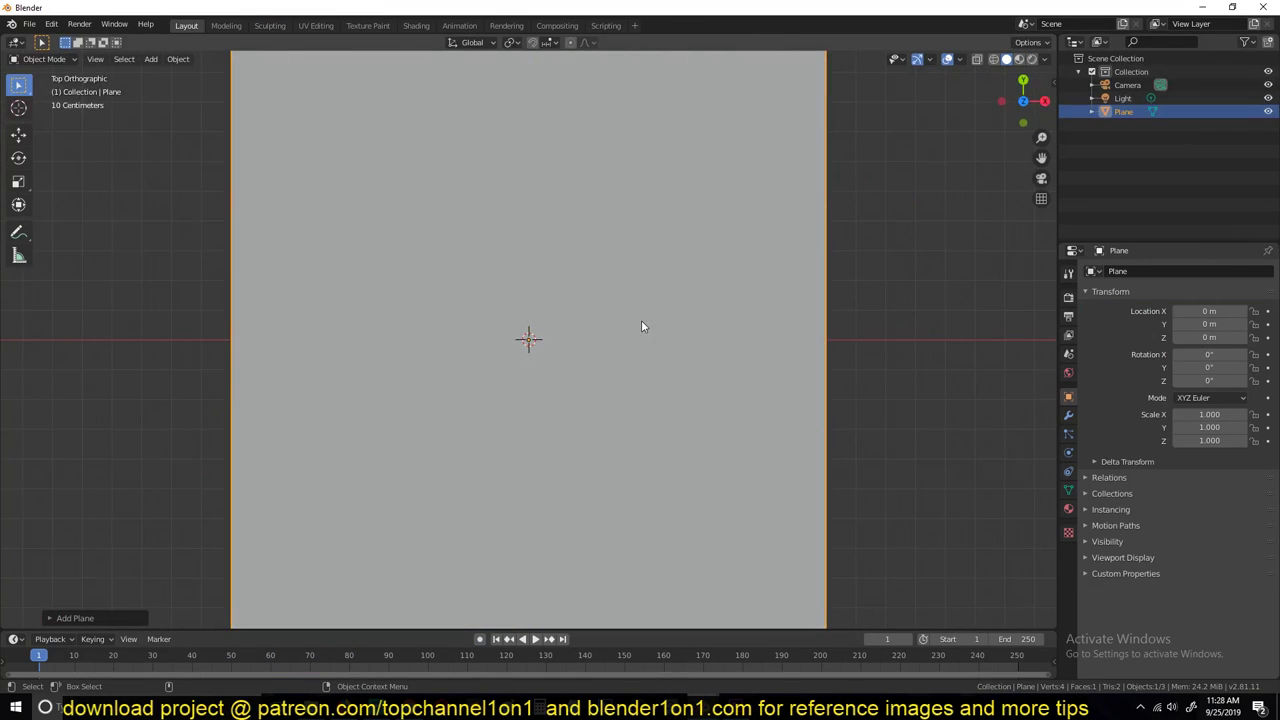
scroll(641, 320, "down", 5)
middle_click_drag(650, 355, 578, 258)
key("g")
key("z")
left_click(556, 333)
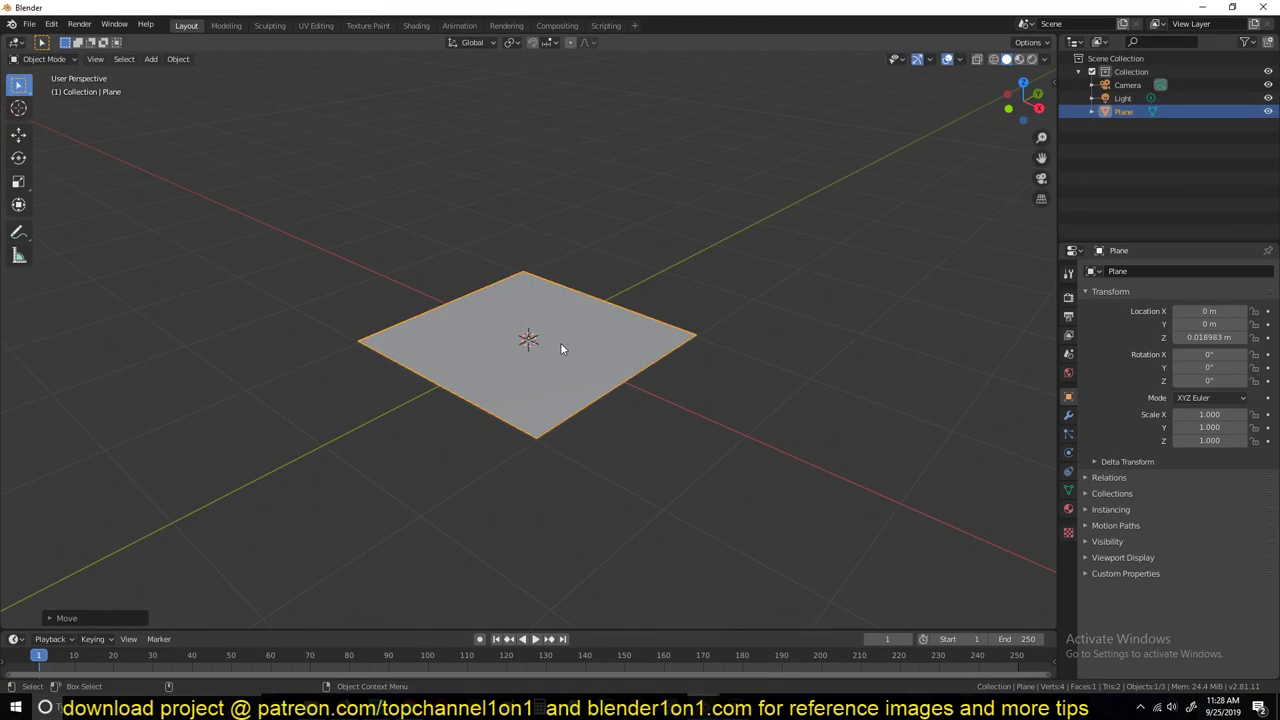
Add five evenly spaced loop cuts to the plane in Edit Mode, running parallel to the Y axis
key("Tab")
scroll(562, 349, "up", 4)
middle_click_drag(563, 351, 619, 355)
key("ctrl+r")
scroll(550, 255, "up", 2)
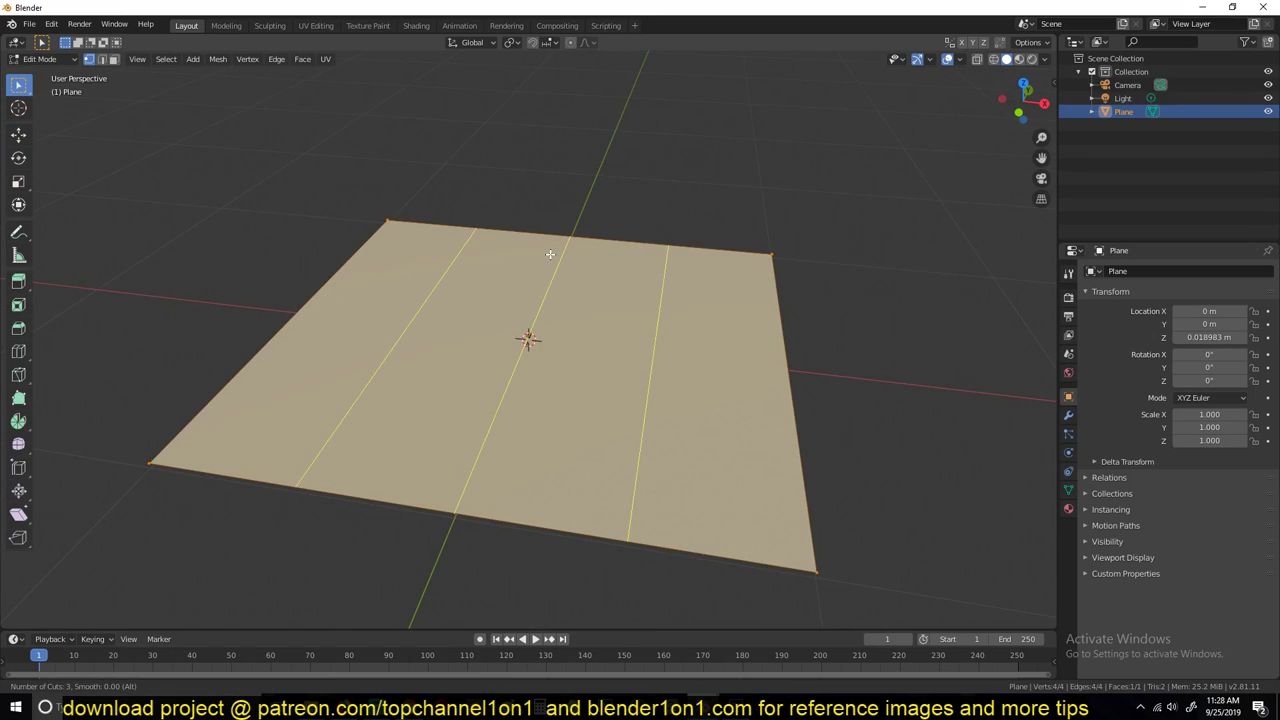
scroll(550, 254, "up", 2)
left_click(550, 254)
right_click(550, 254)
Add three evenly spaced loop cuts across the plane, parallel to the X axis
key("ctrl+r")
scroll(551, 308, "up", 2)
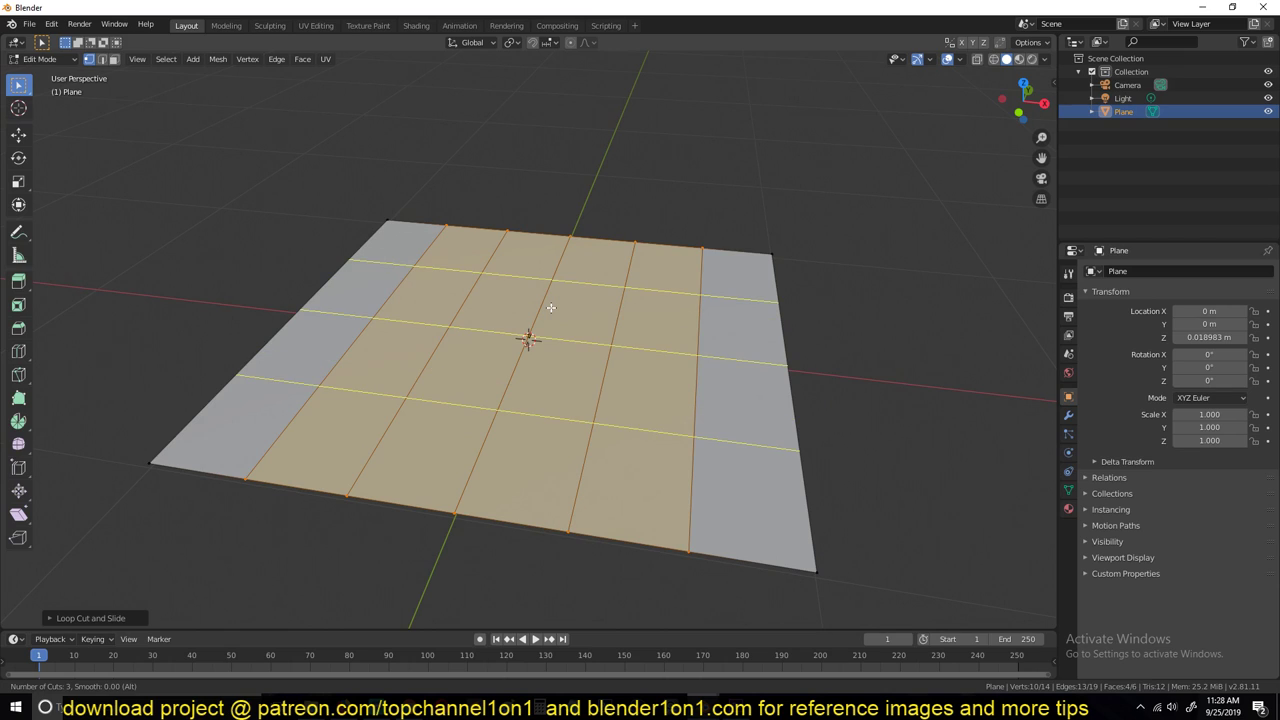
left_click(551, 308)
right_click(551, 308)
Dissolve the first, third and fifth edges of the upper and lower crosswise cuts, seen from above
key("KP_7")
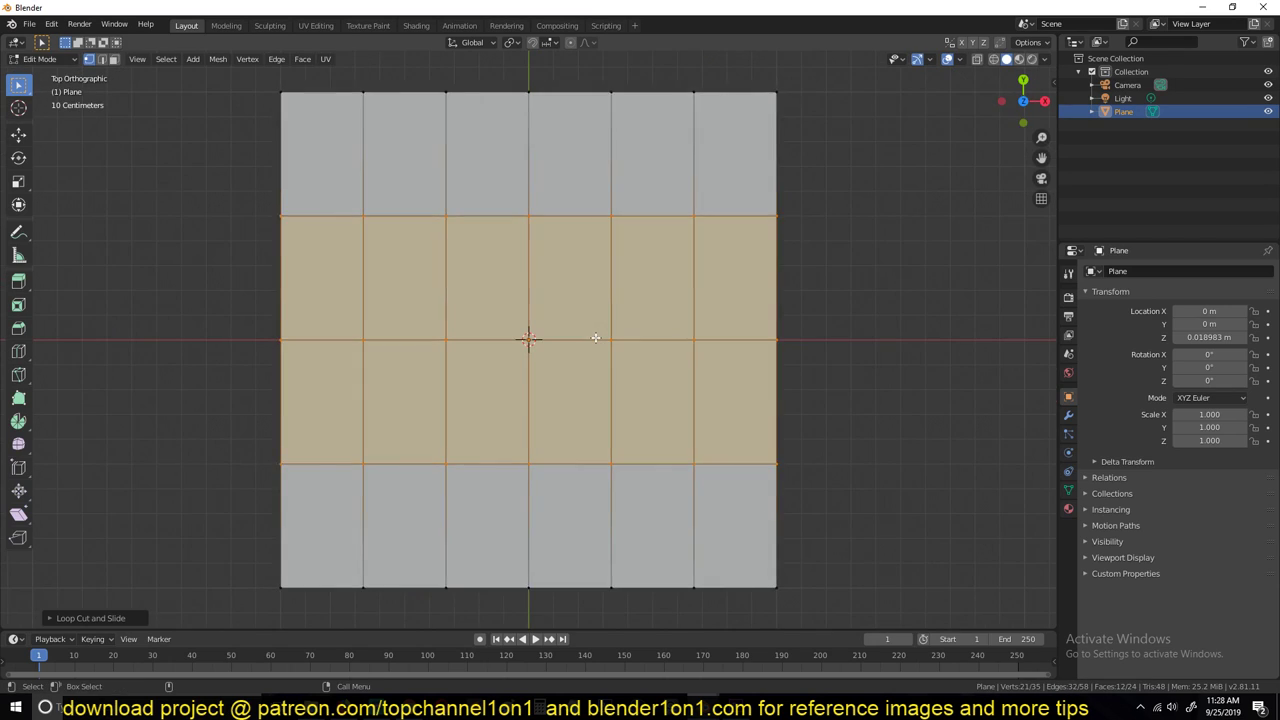
key("2")
middle_click_drag(596, 338, 642, 298, "shift")
key("alt+a")
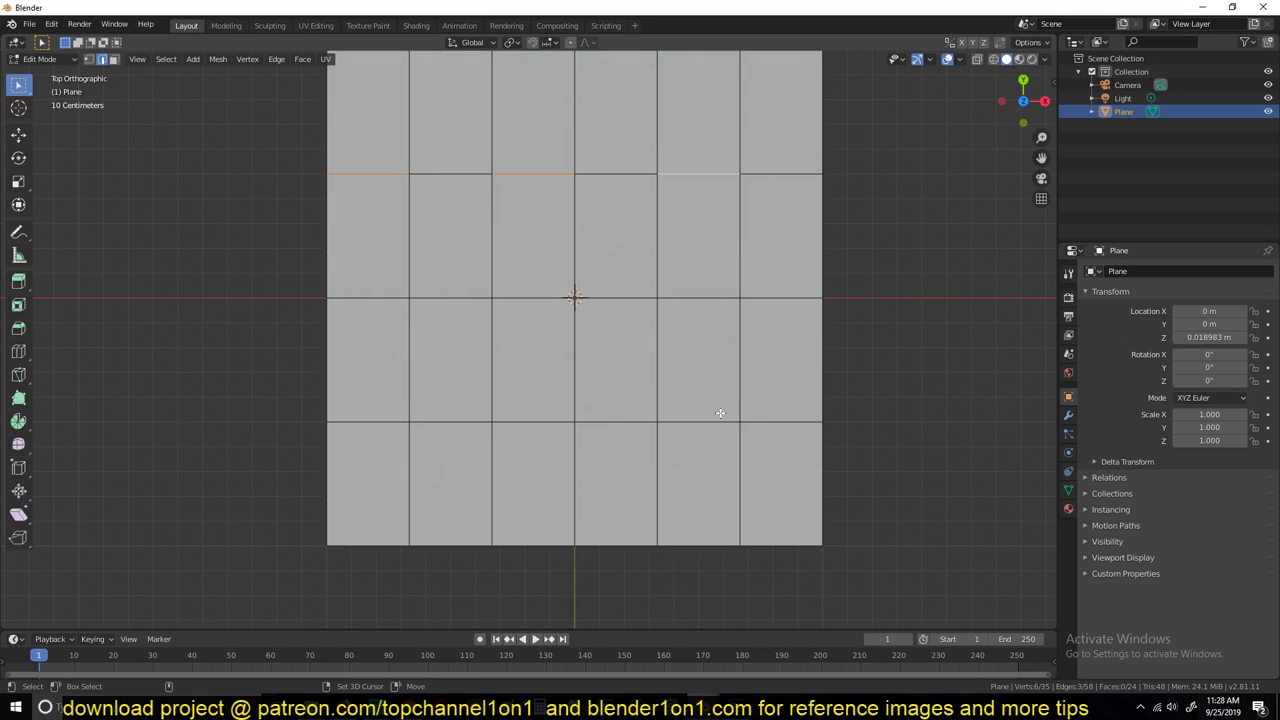
left_click(501, 435, "shift")
key("ctrl+z")
left_click(489, 424, "shift")
left_click(360, 423, "shift")
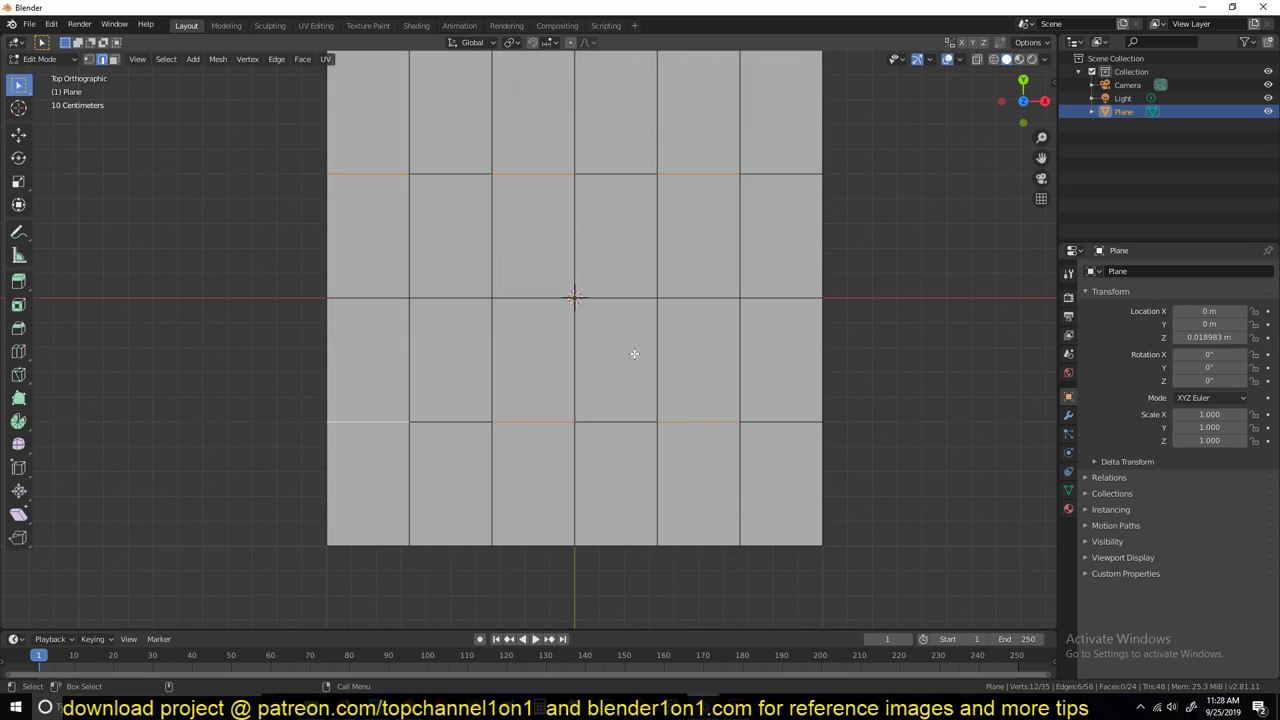
key("ctrl+x")
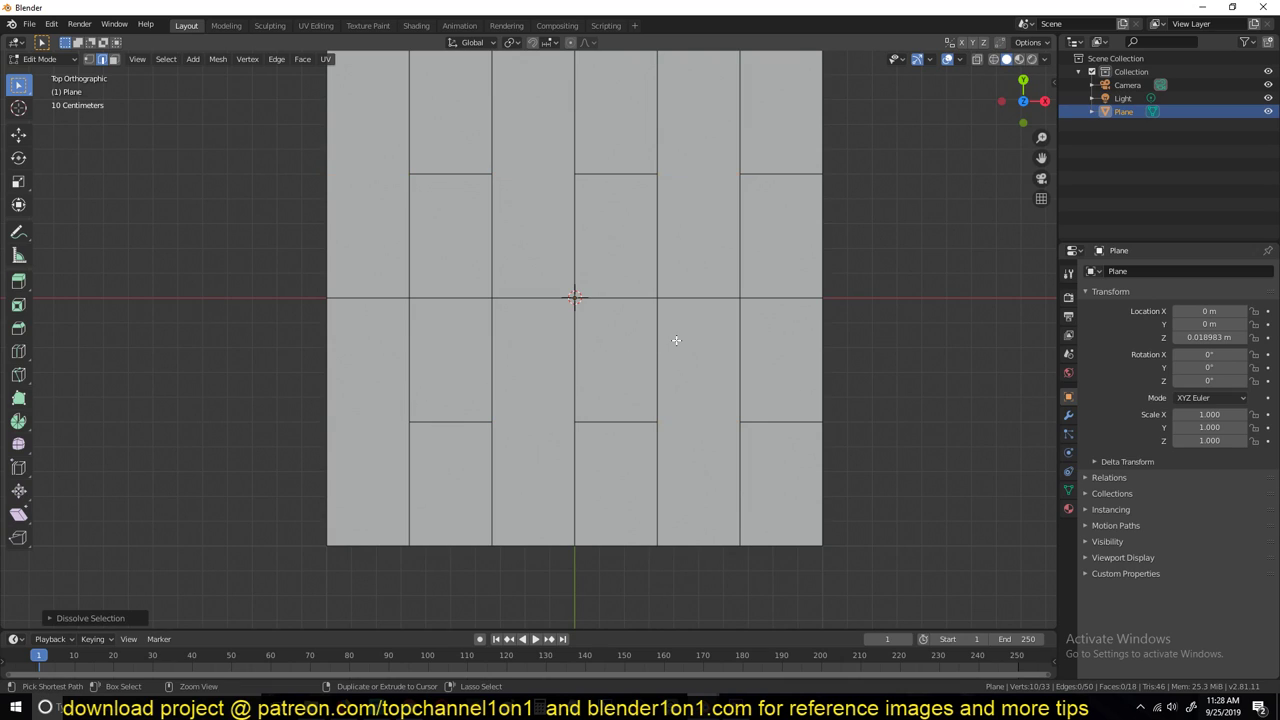
Dissolve the second, fourth and sixth edges of the middle crosswise cut to stagger the bricks, and return to Object Mode
middle_click_drag(474, 201, 478, 199, "shift")
left_click(470, 174)
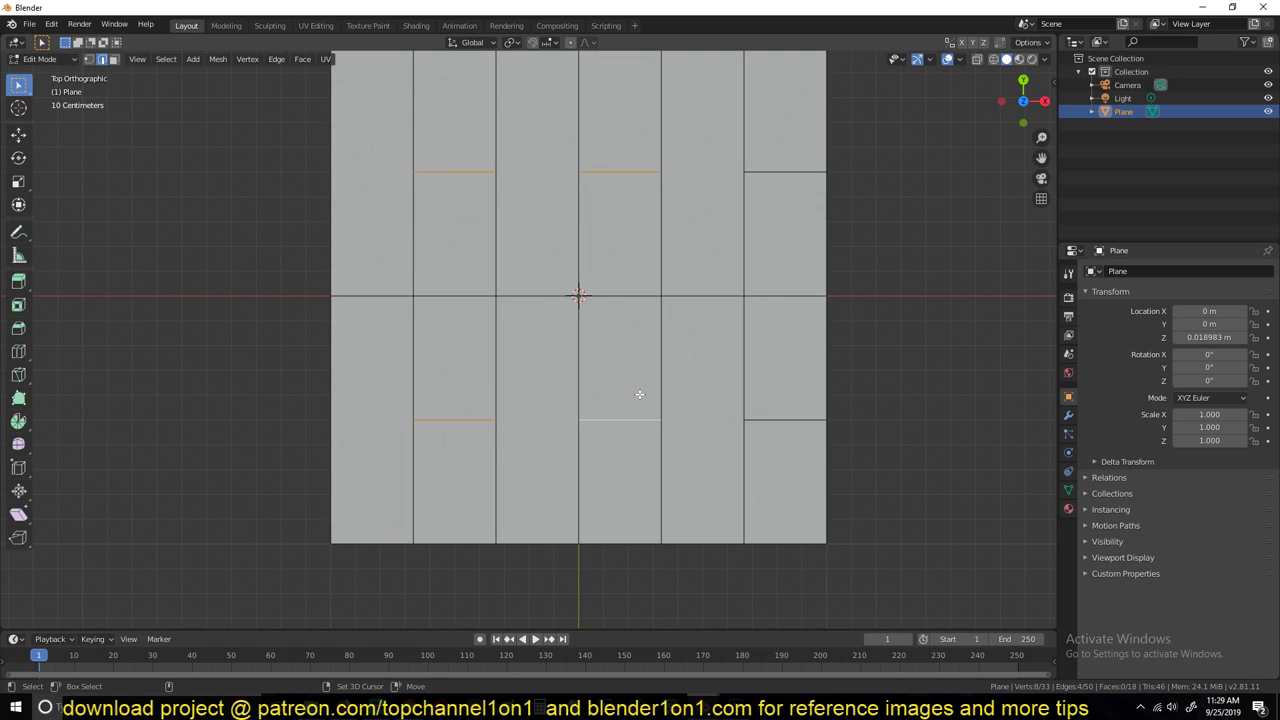
key("alt+a")
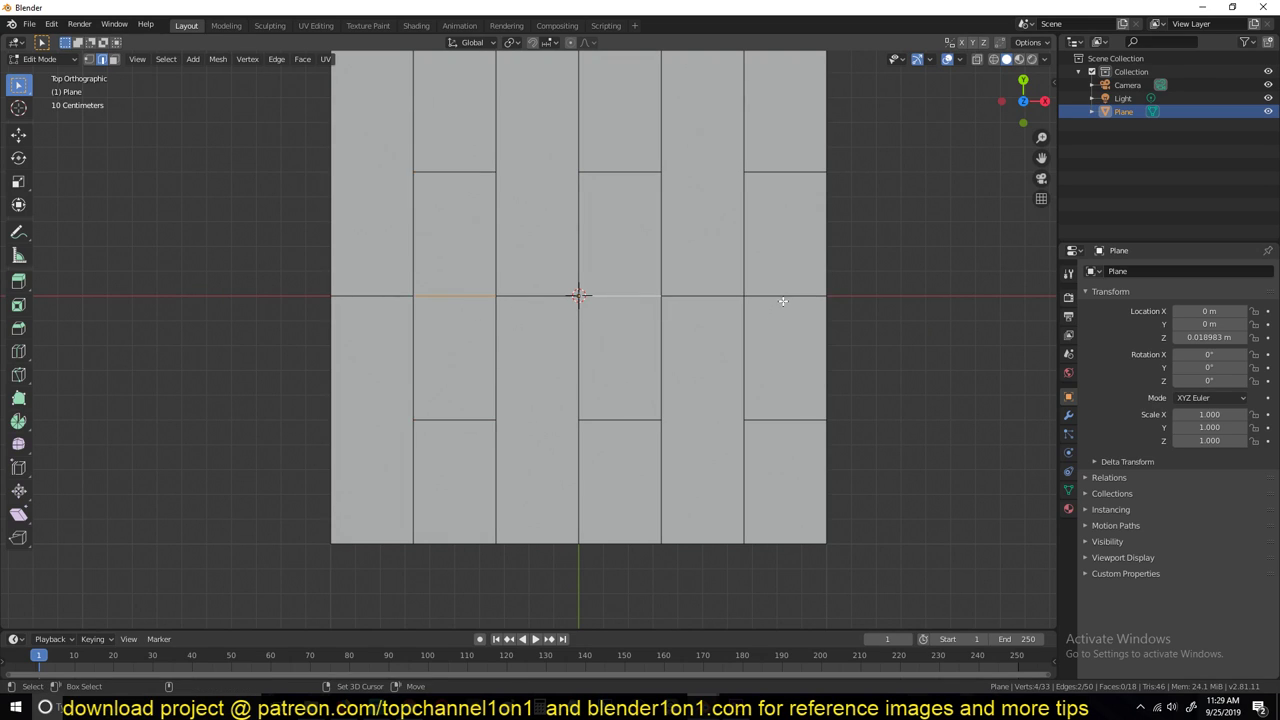
left_click(783, 301, "shift")
key("ctrl+x")
middle_click_drag(629, 331, 711, 254)
key("Tab")
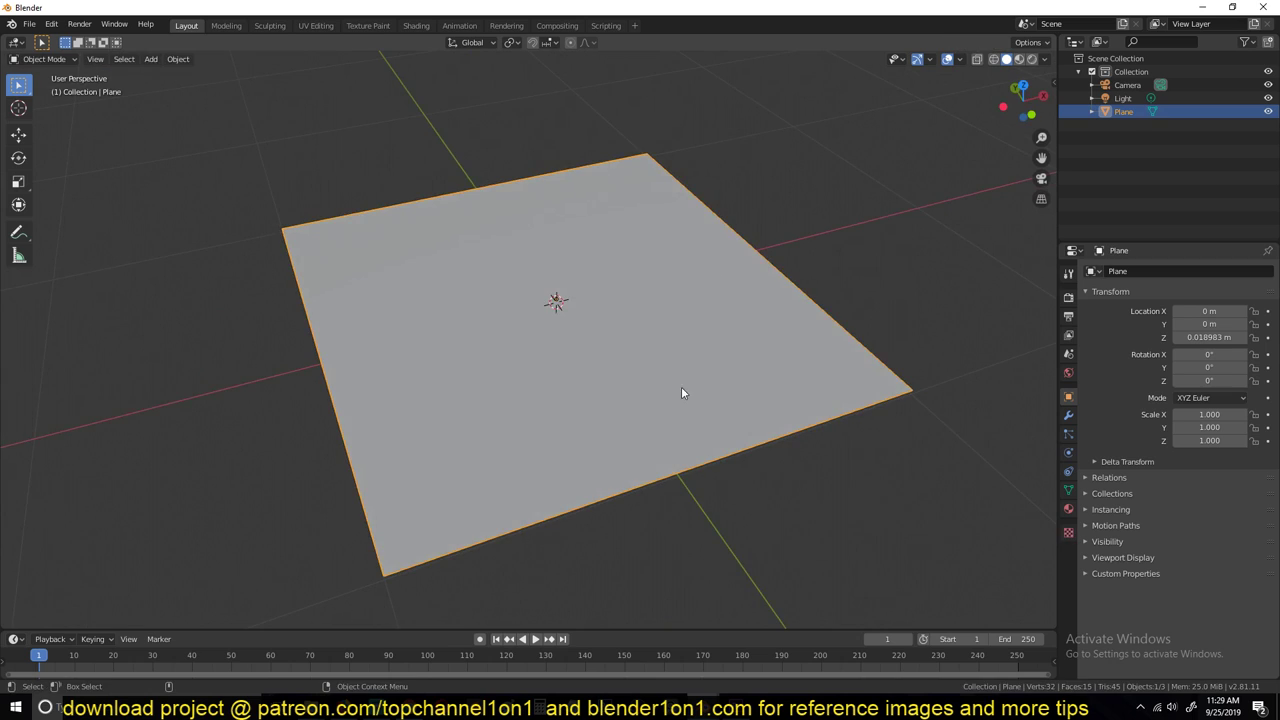
Inset all of the plane's faces individually by a thin margin to outline the gaps between bricks
key("Tab")
middle_click_drag(677, 380, 700, 363)
key("a")
key("KP_7")
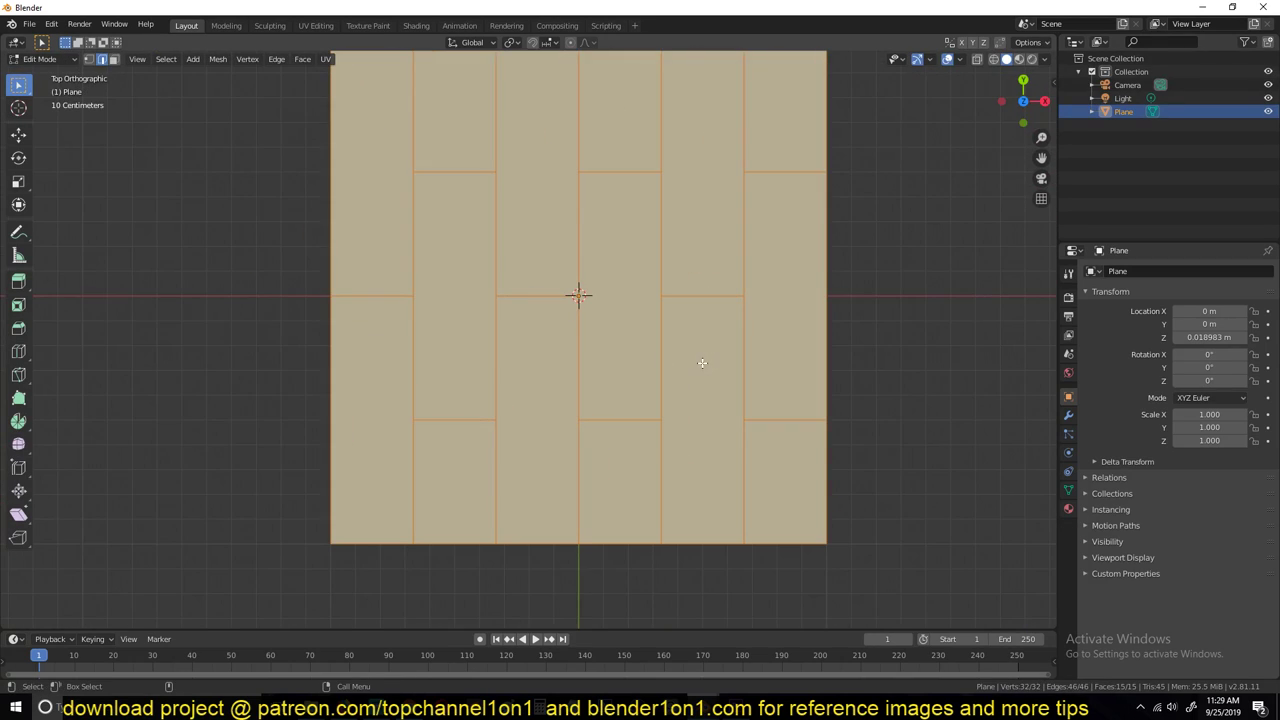
key("i")
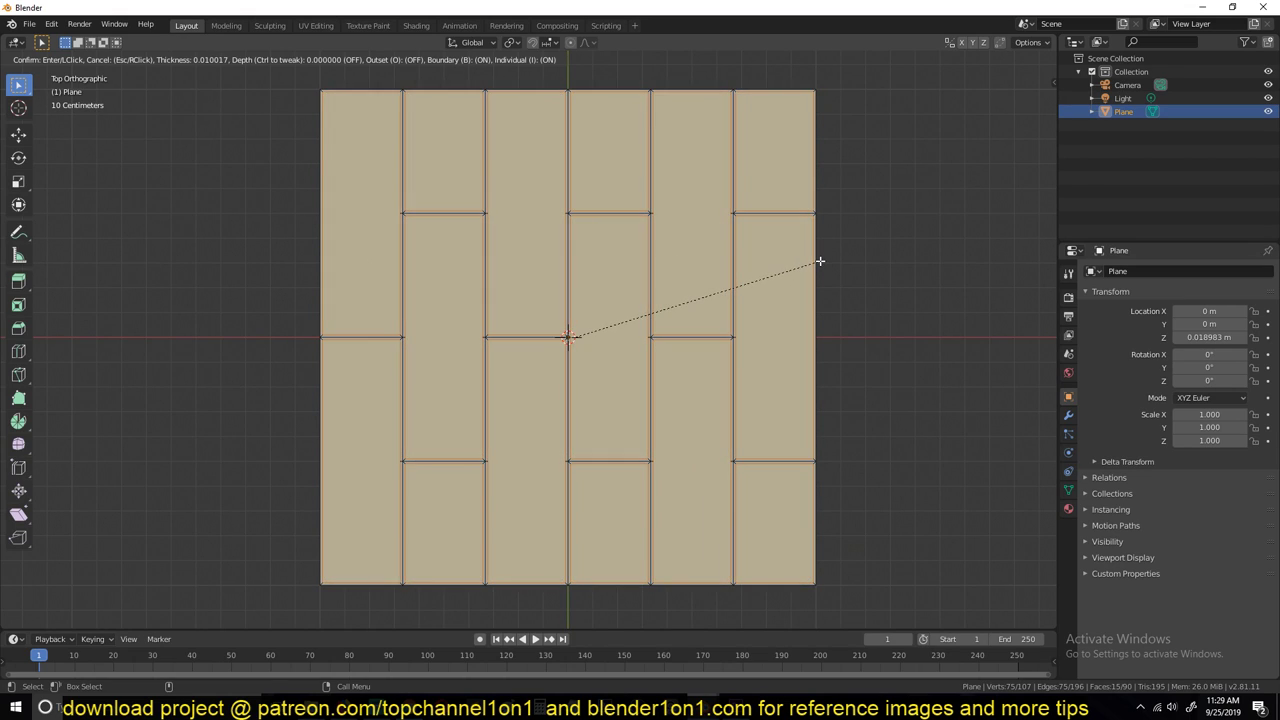
left_click(818, 261)
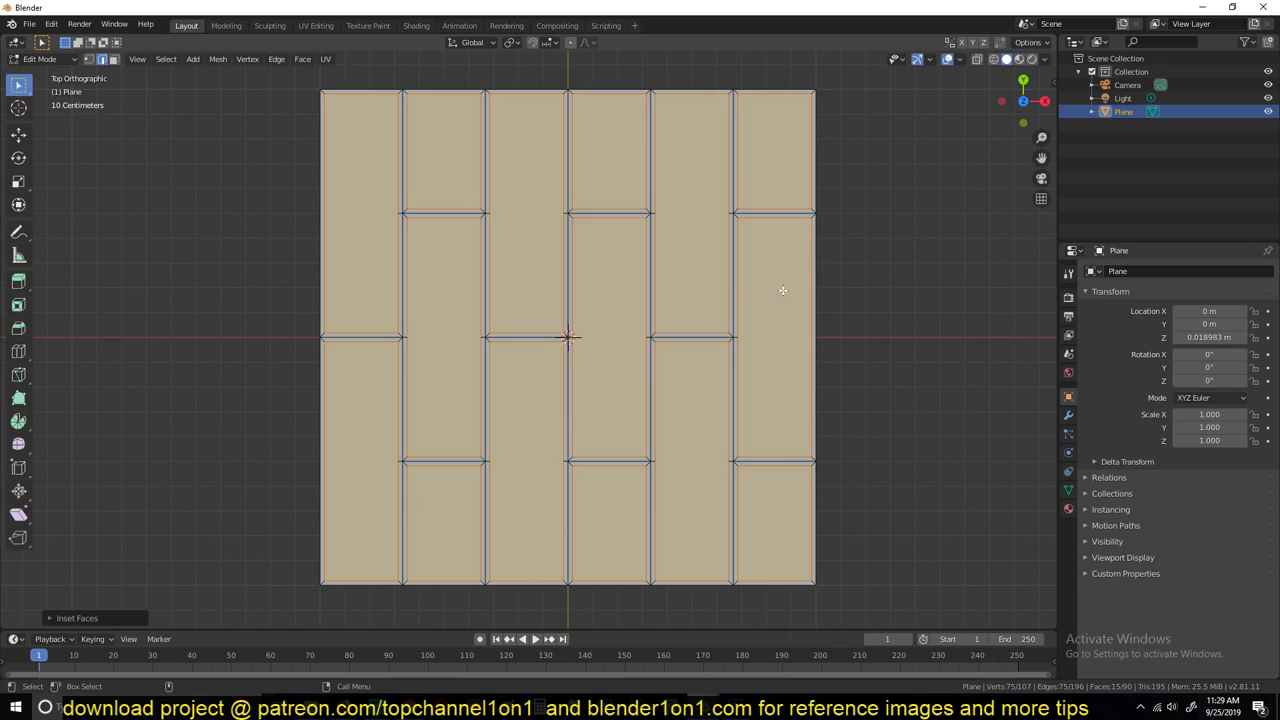
Invert the face selection and delete the thin border faces so the bricks become separate pieces
left_click(115, 60)
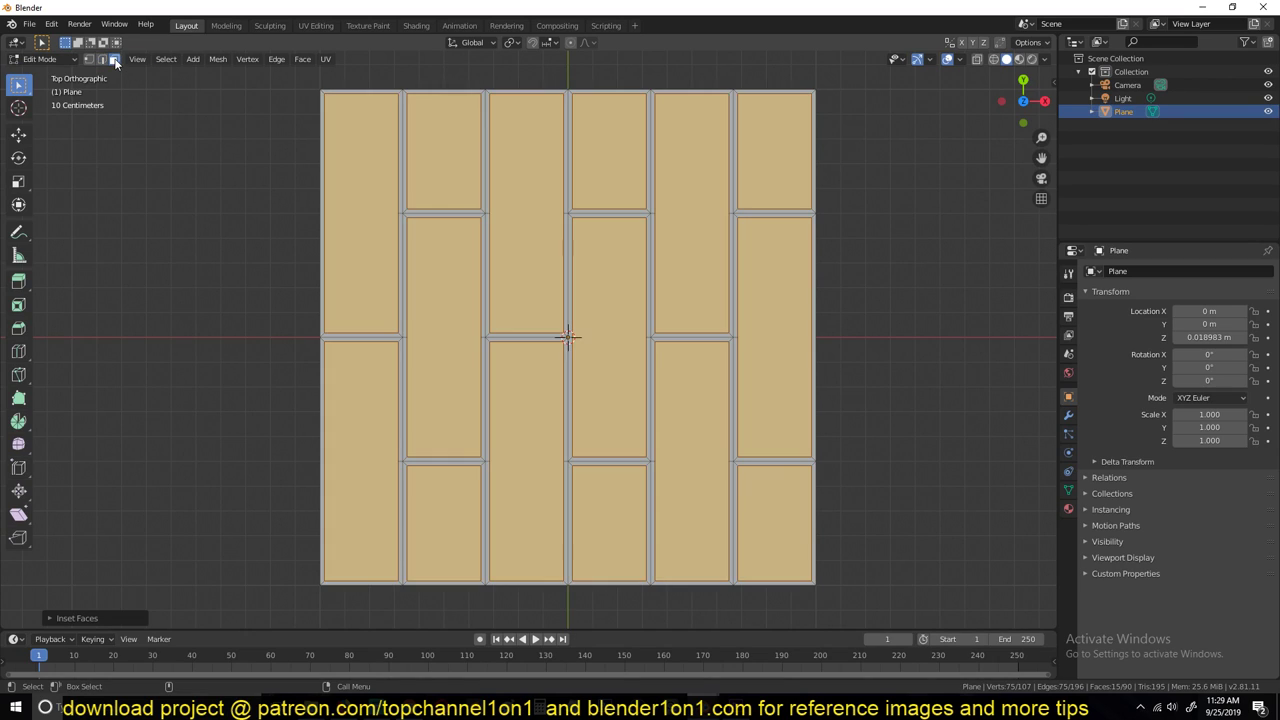
key("ctrl+i")
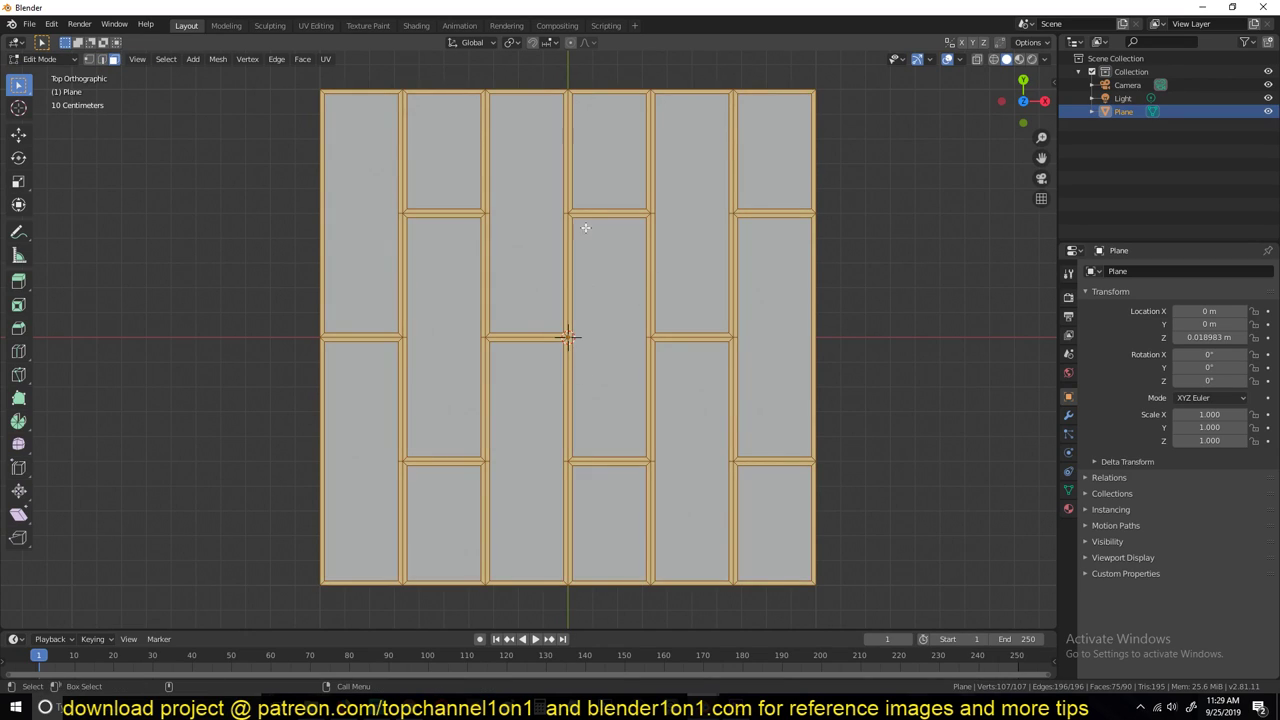
key("x")
left_click(570, 331)
key("Tab")
middle_click_drag(584, 356, 718, 343)
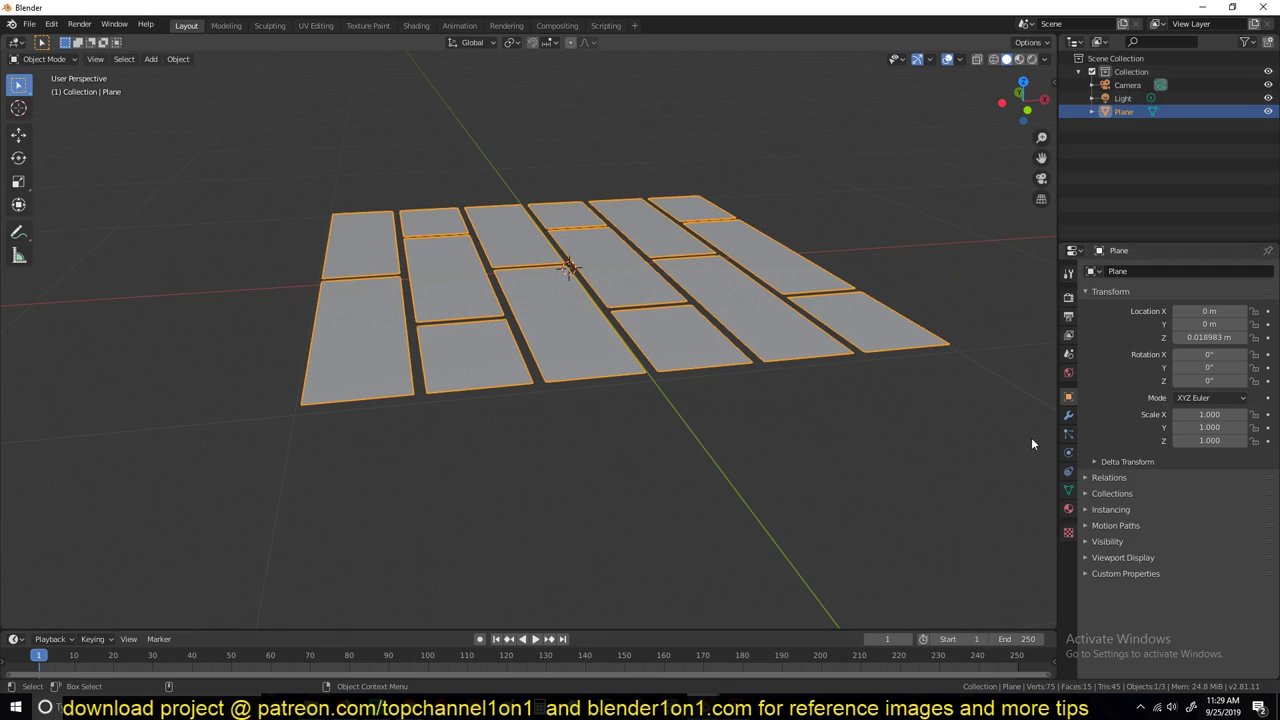
Add a Solidify modifier to the brick plane with a thickness of 0.14 m
middle_click_drag(1033, 444, 760, 360)
left_click(1068, 414)
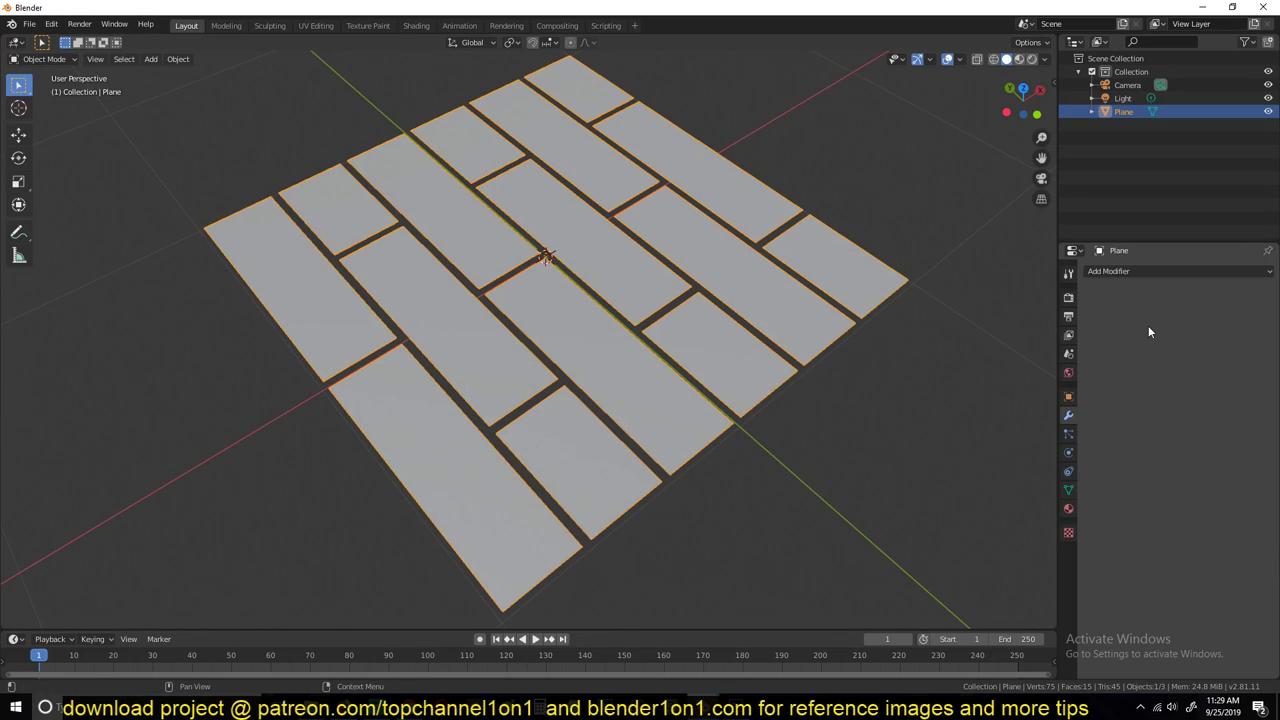
left_click(1149, 271)
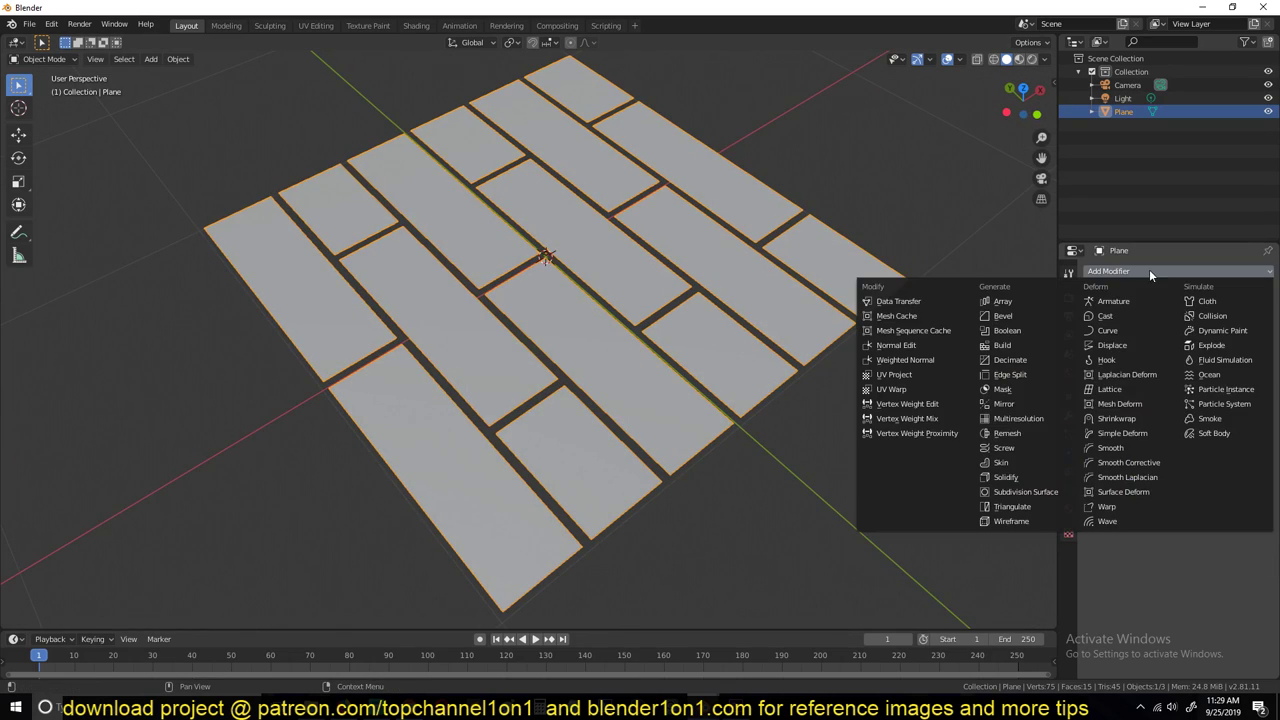
left_click(1034, 473)
mouse_move(1128, 330)
left_mouse_down()
mouse_move(1180, 330)
mouse_move(1145, 330)
left_mouse_up()
Enable Cavity and set the object color to Random in the viewport shading
left_click(1044, 59)
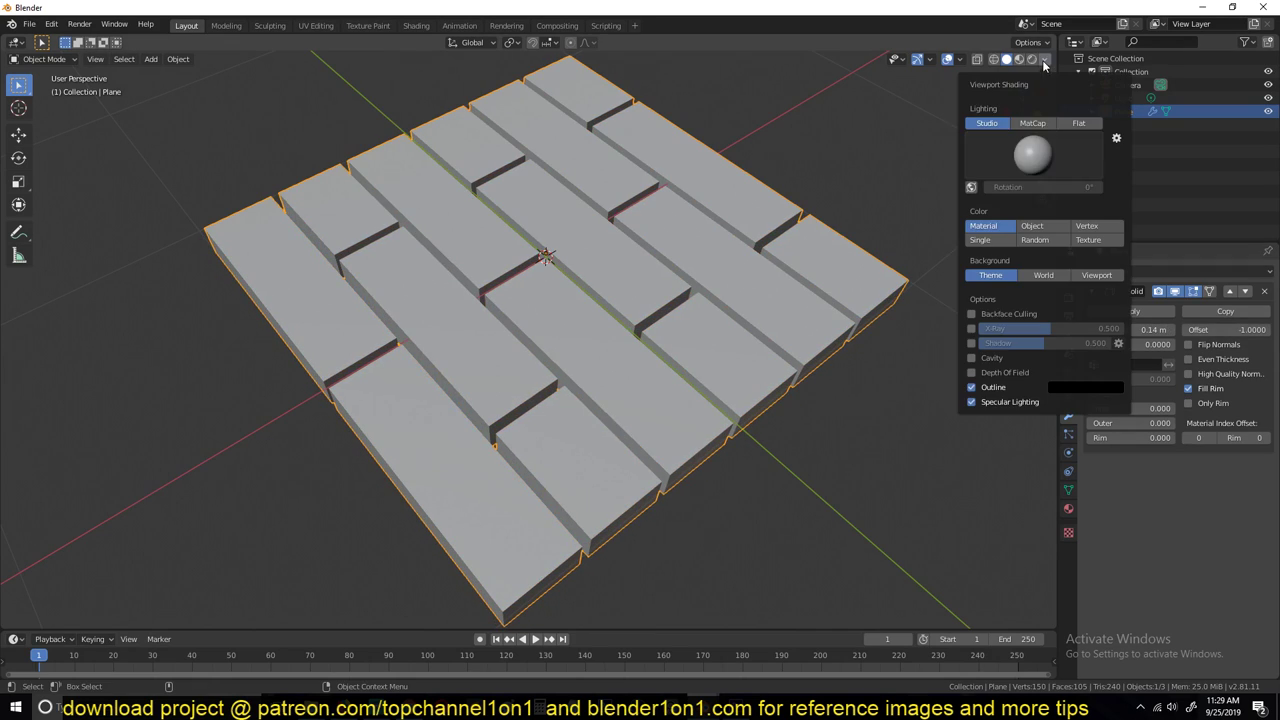
left_click(972, 358)
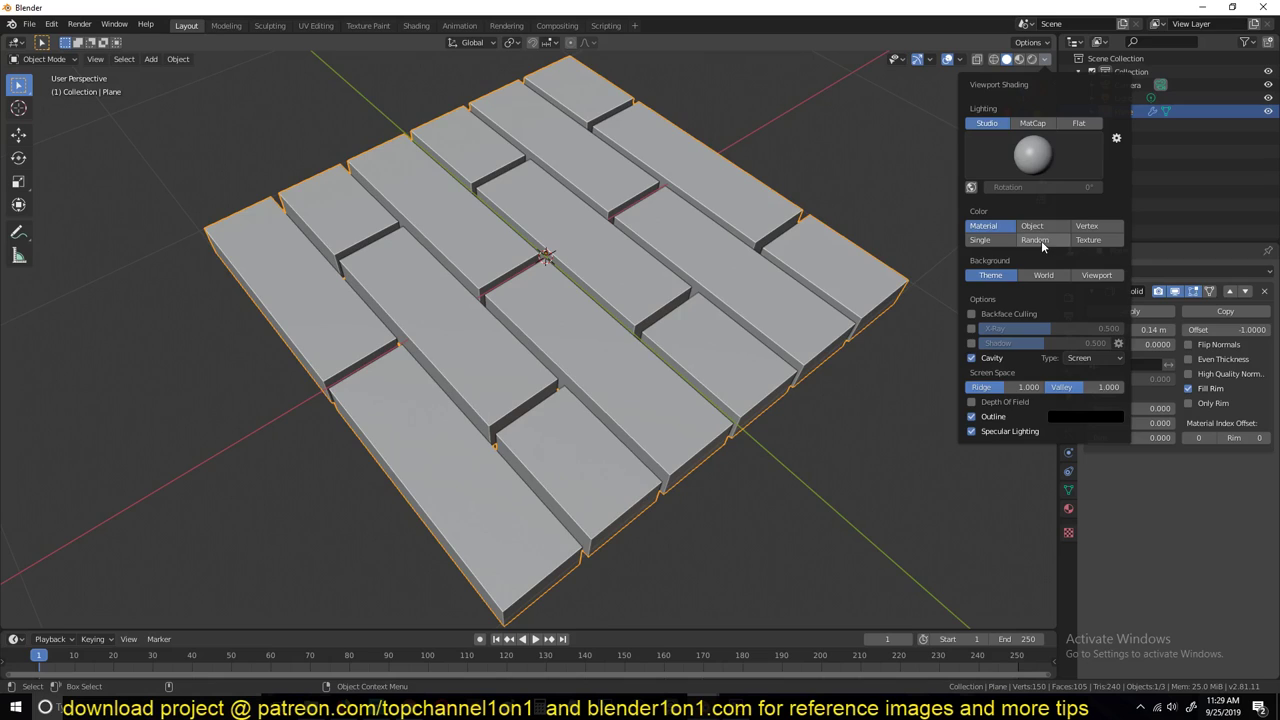
left_click(1035, 240)
Move the brick slab slightly upward along the Z axis
middle_click_drag(846, 294, 837, 237)
key("g")
key("z")
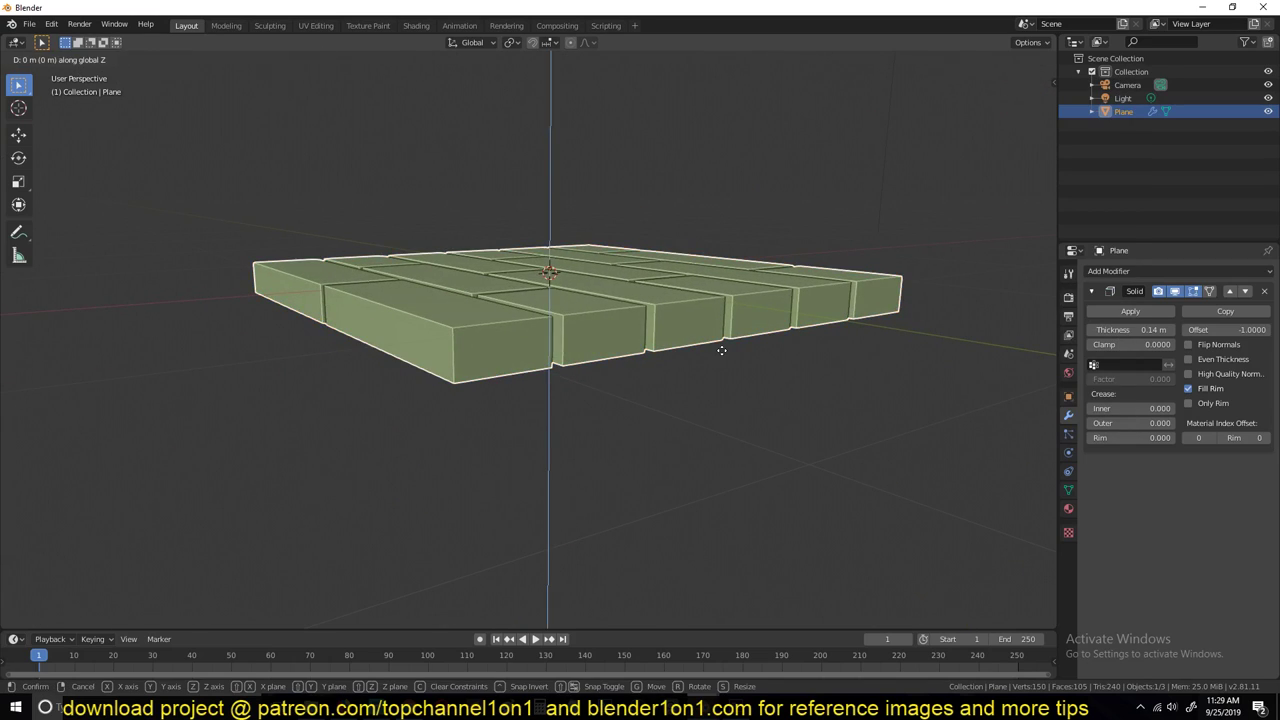
left_click(729, 323)
middle_click_drag(729, 323, 735, 362)
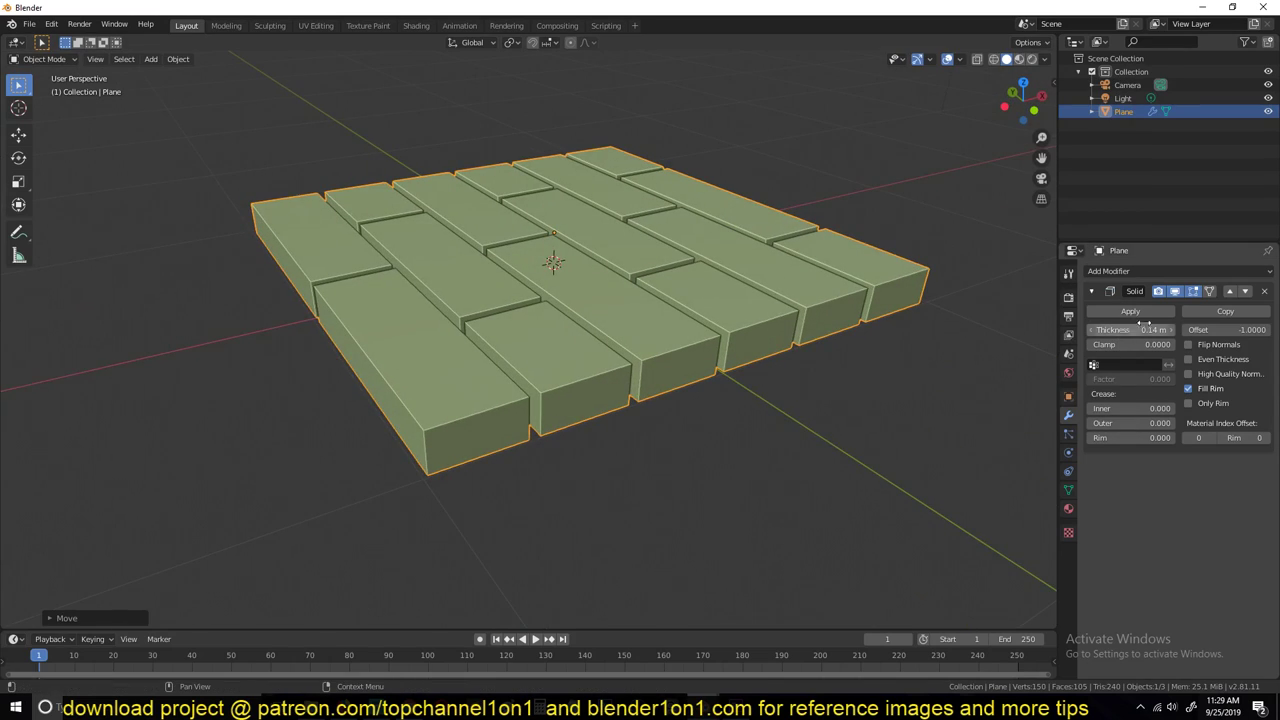
Add a Bevel modifier to the brick plane with a width of 0.005 m and apply the object's transform
left_click(1093, 290)
left_click(1133, 272)
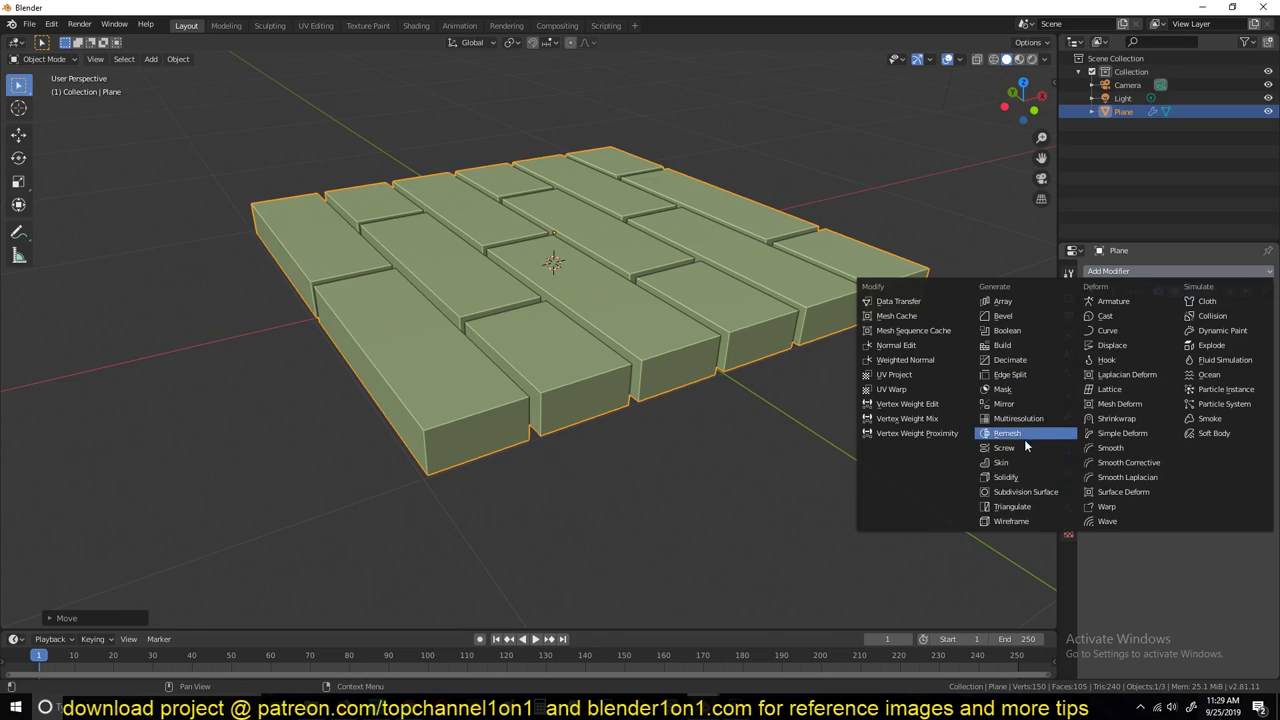
left_click(1003, 315)
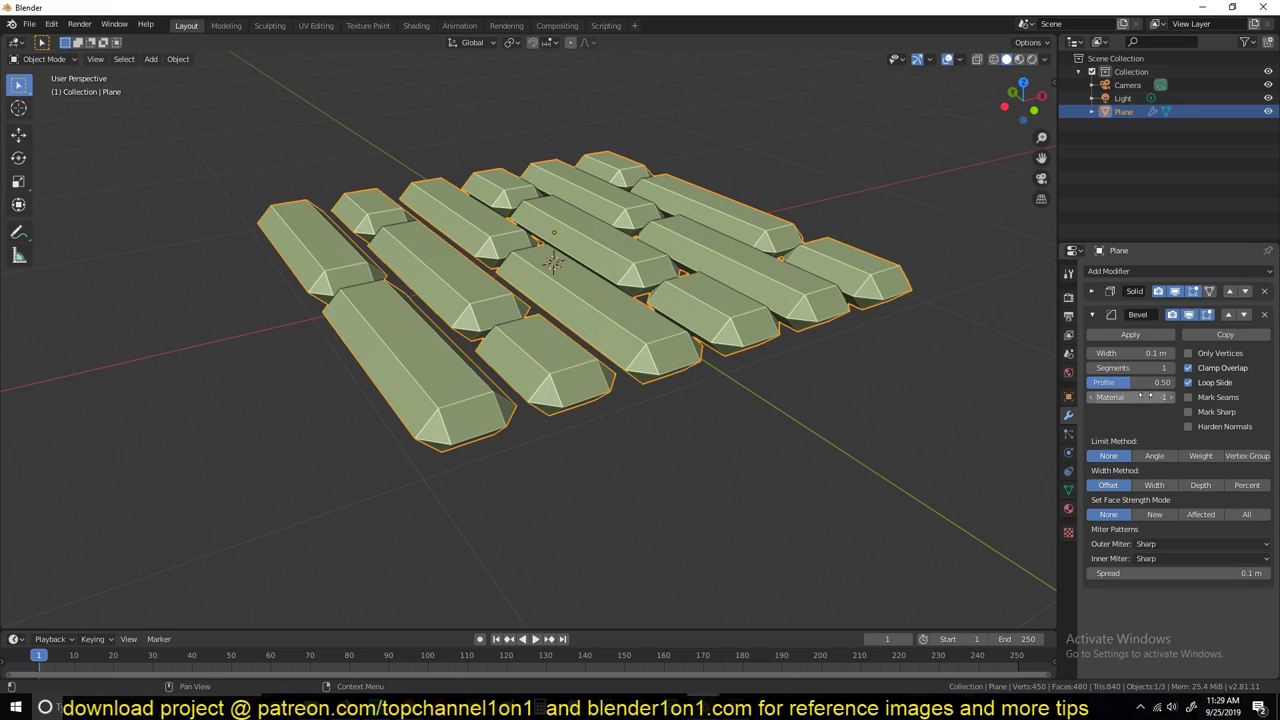
key("ctrl+a")
left_click(822, 356)
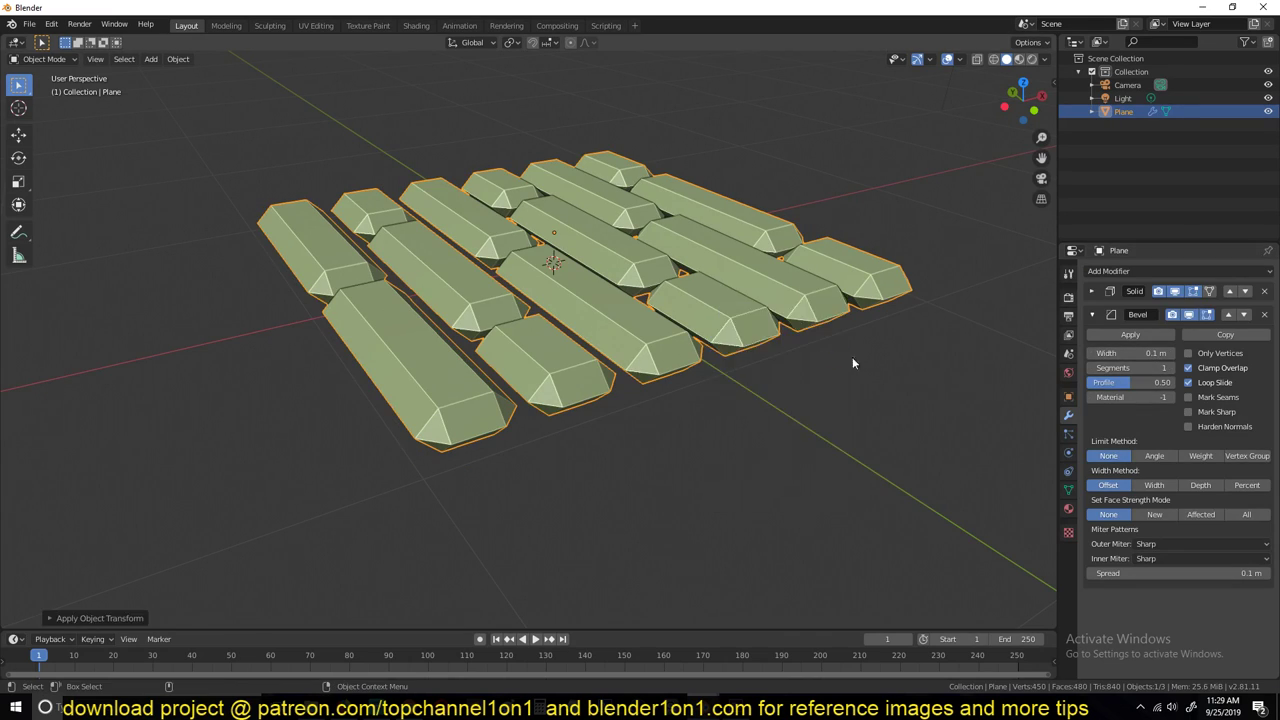
left_click_drag(1132, 353, 1090, 353)
scroll(802, 390, "up", 3)
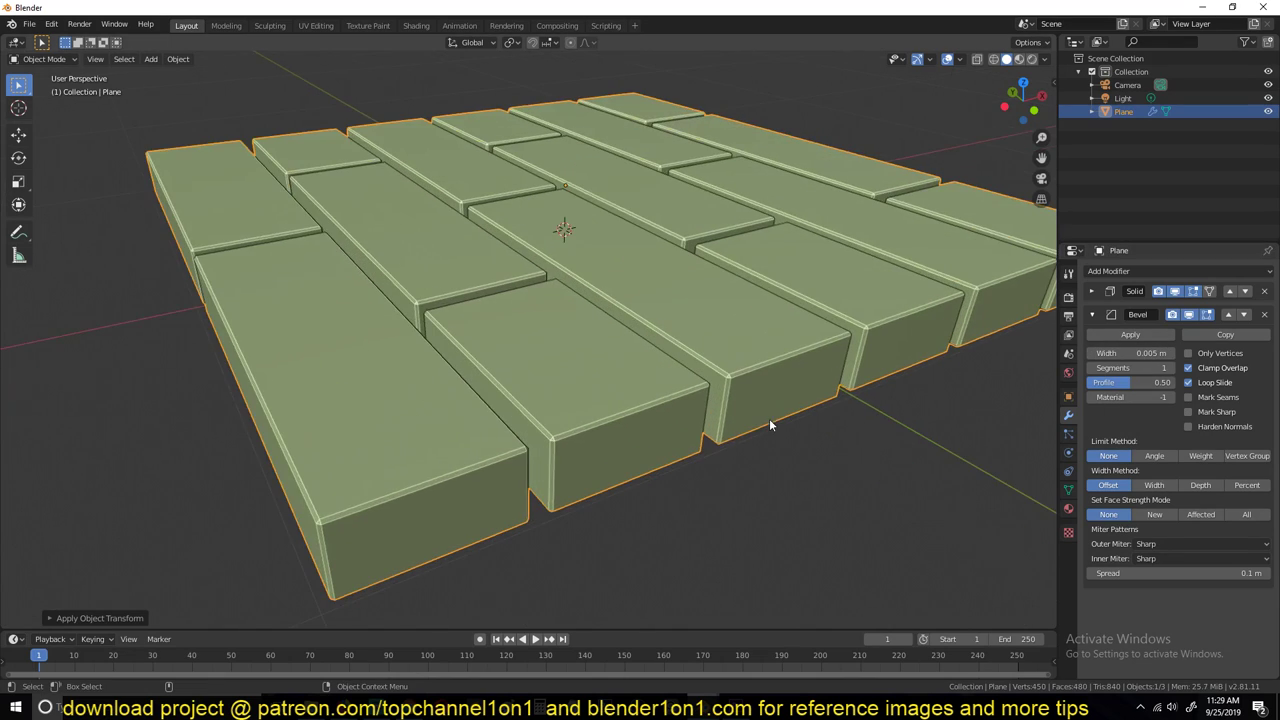
Enable Harden Normals on the bevel and turn on Auto Smooth for the brick mesh normals
left_click(1189, 427)
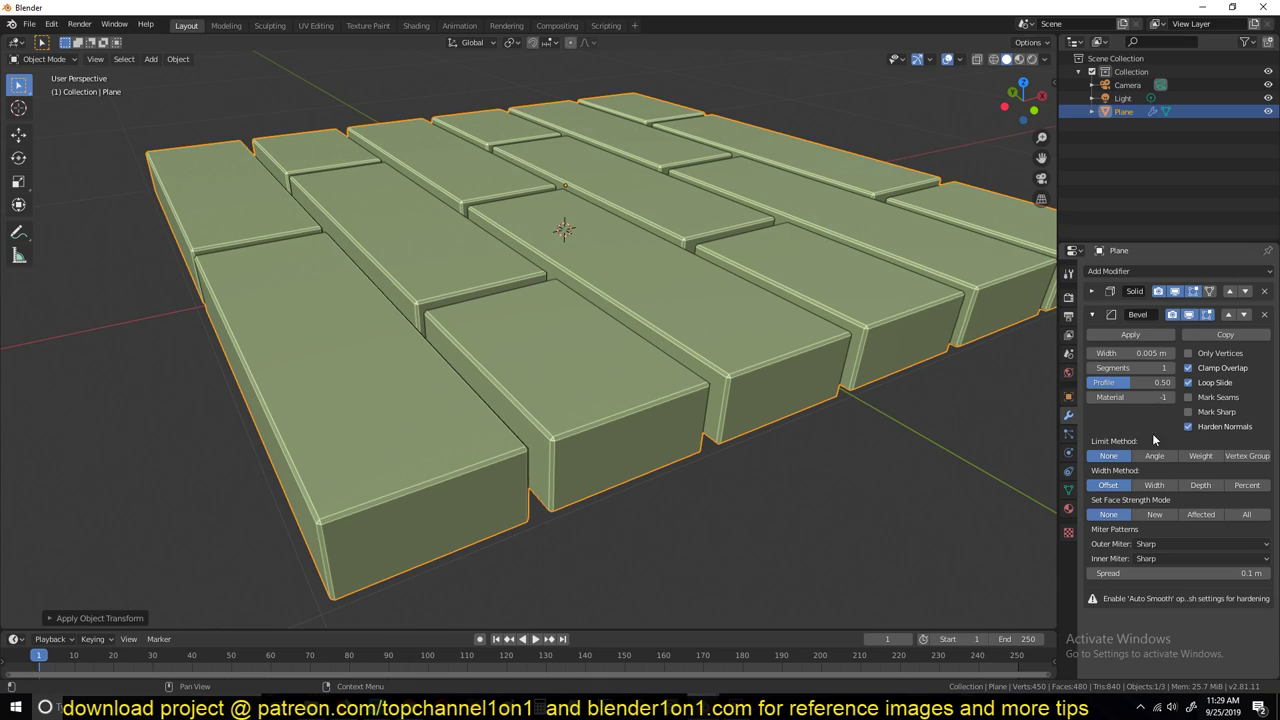
left_click(1070, 490)
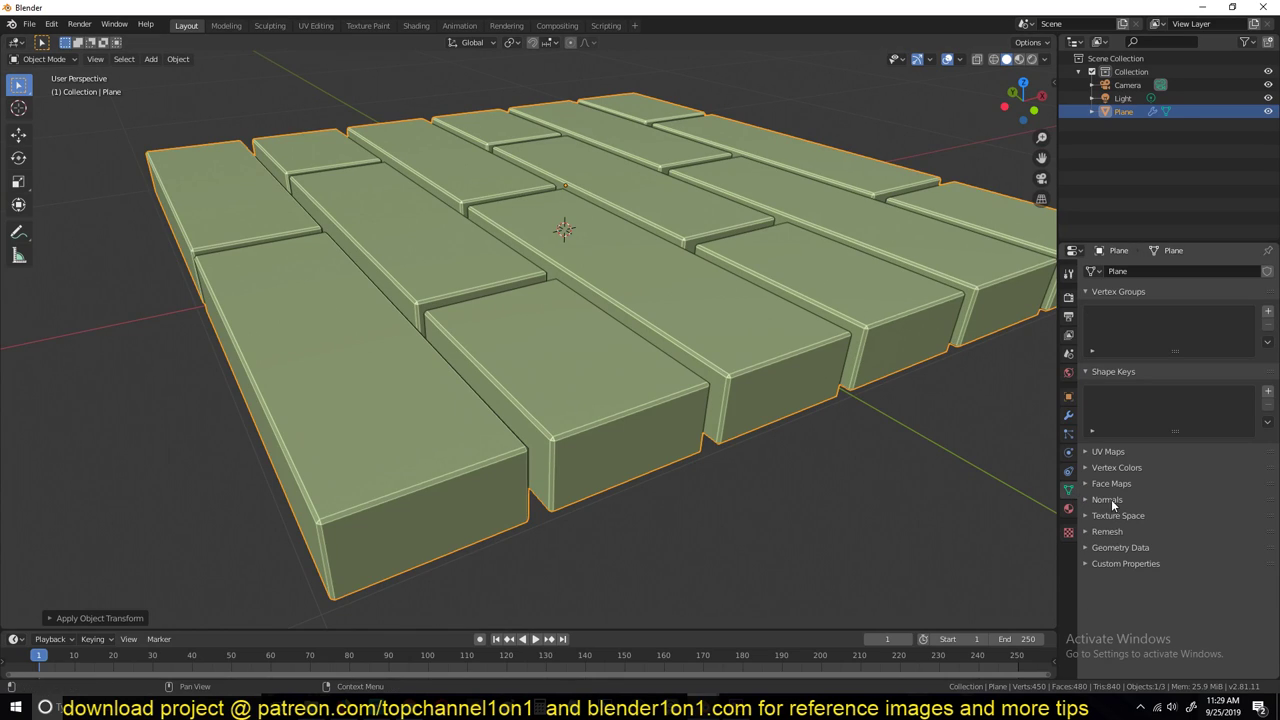
left_click(1110, 501)
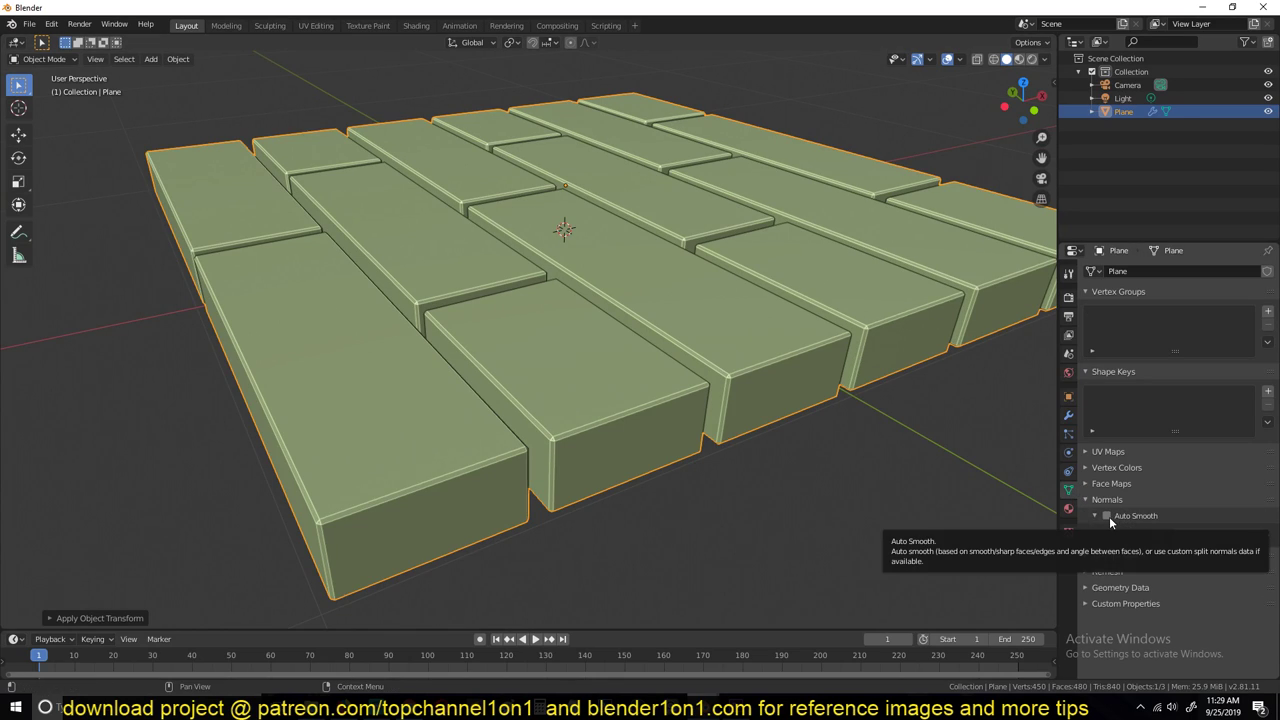
left_click(1107, 516)
middle_click_drag(778, 400, 558, 240)
key("alt+a")
key("KP_7")
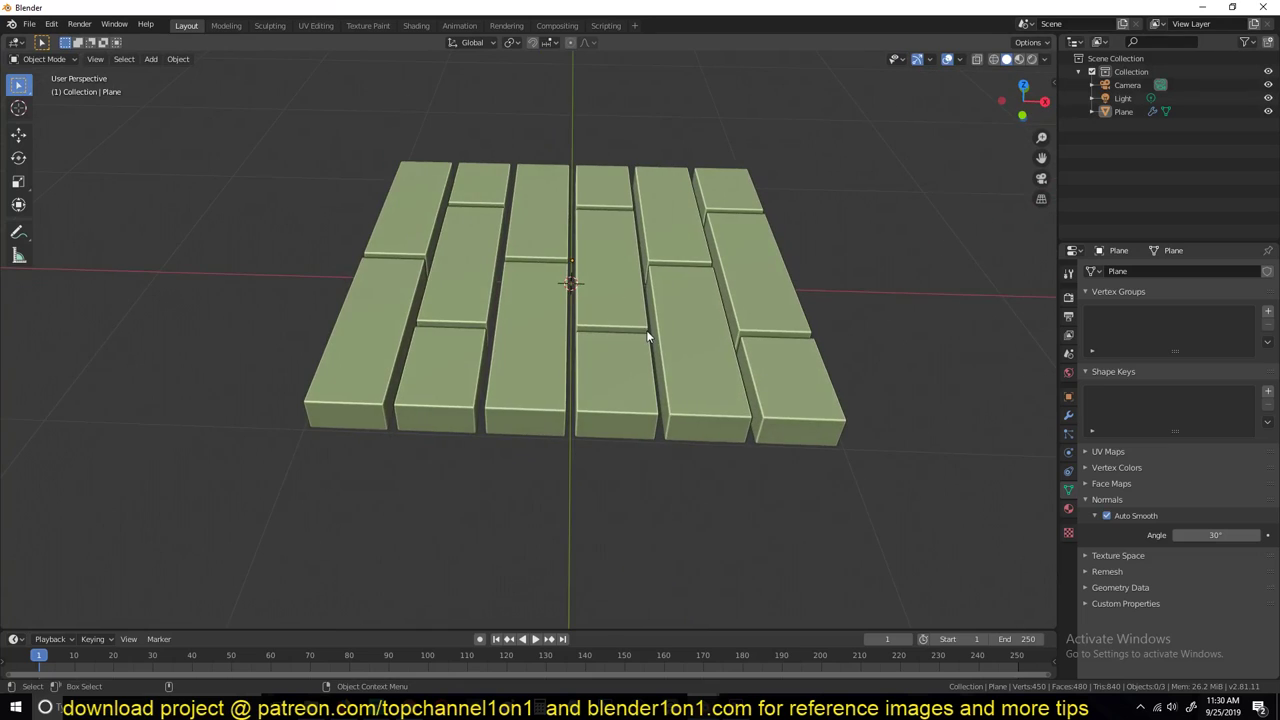
scroll(648, 337, "up", 3)
middle_click_drag(651, 329, 609, 306)
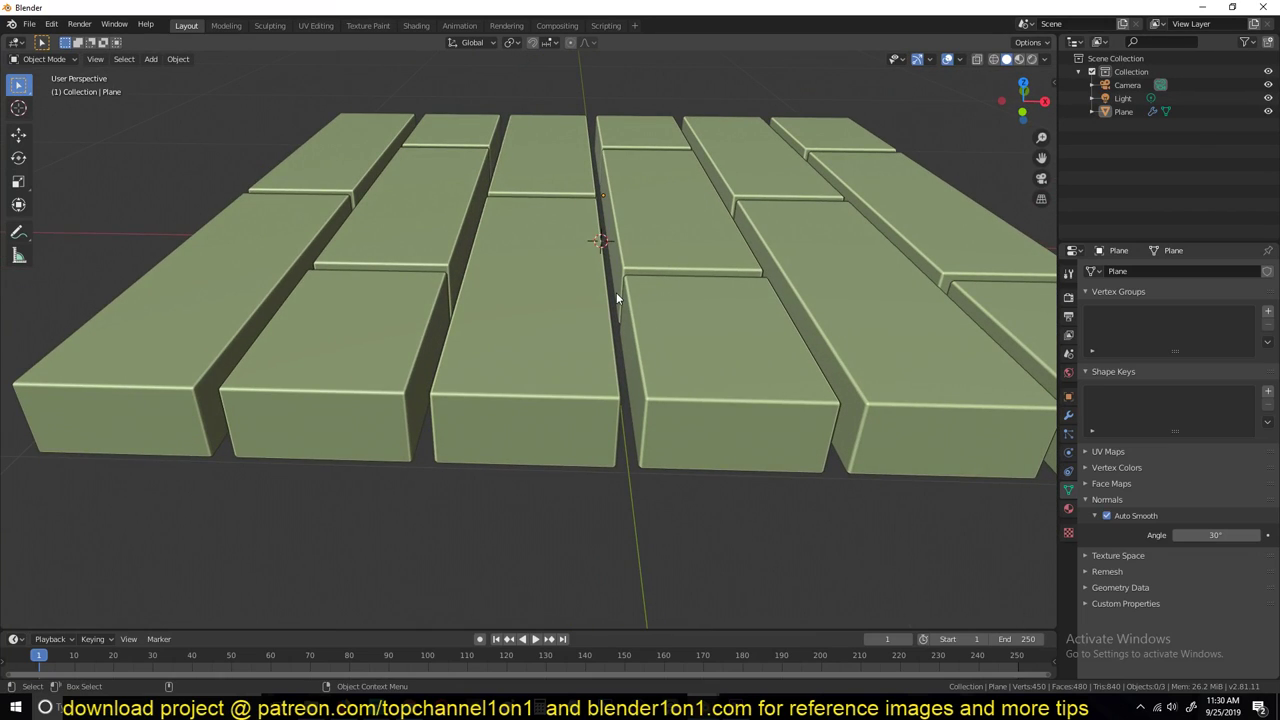
left_click(646, 300)
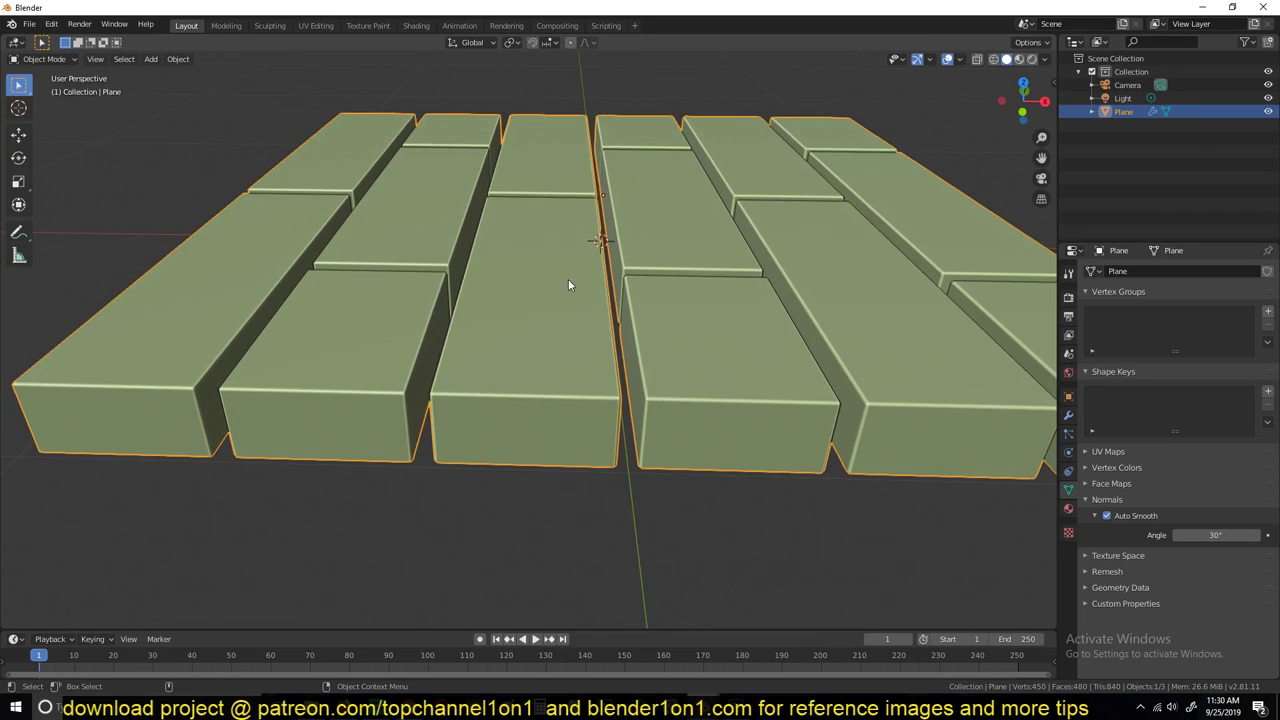
key("Tab")
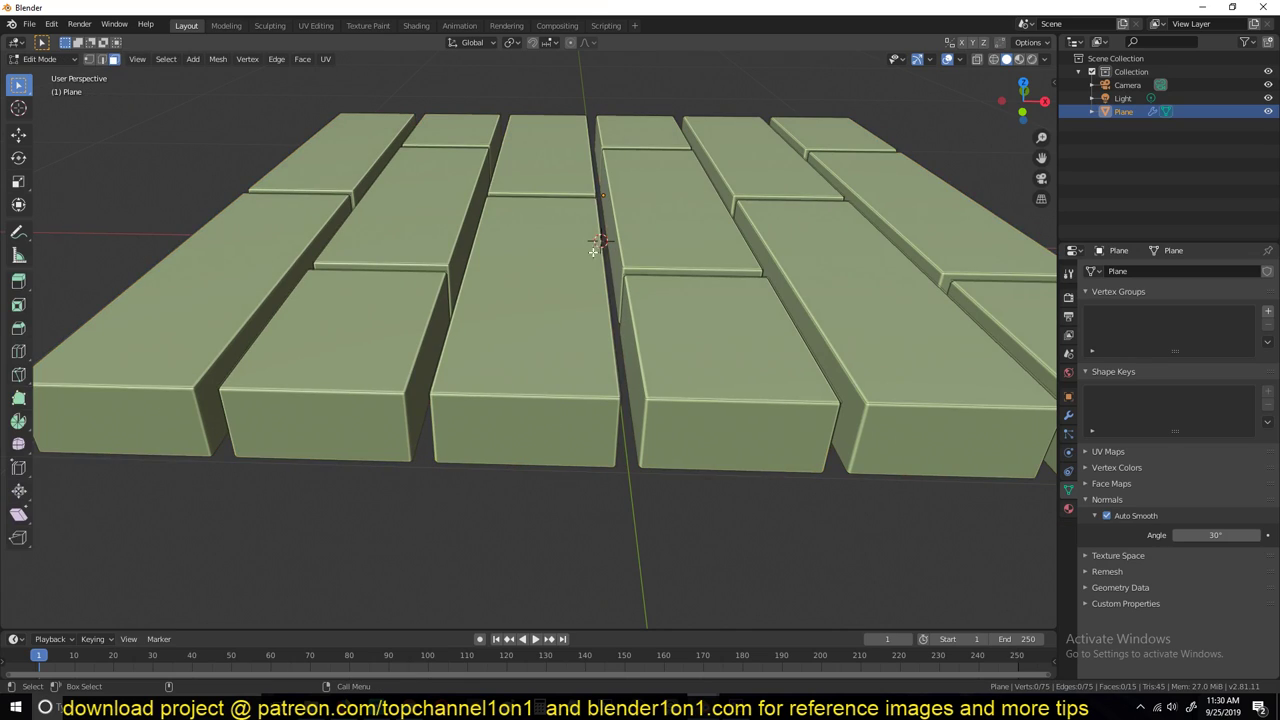
key("a")
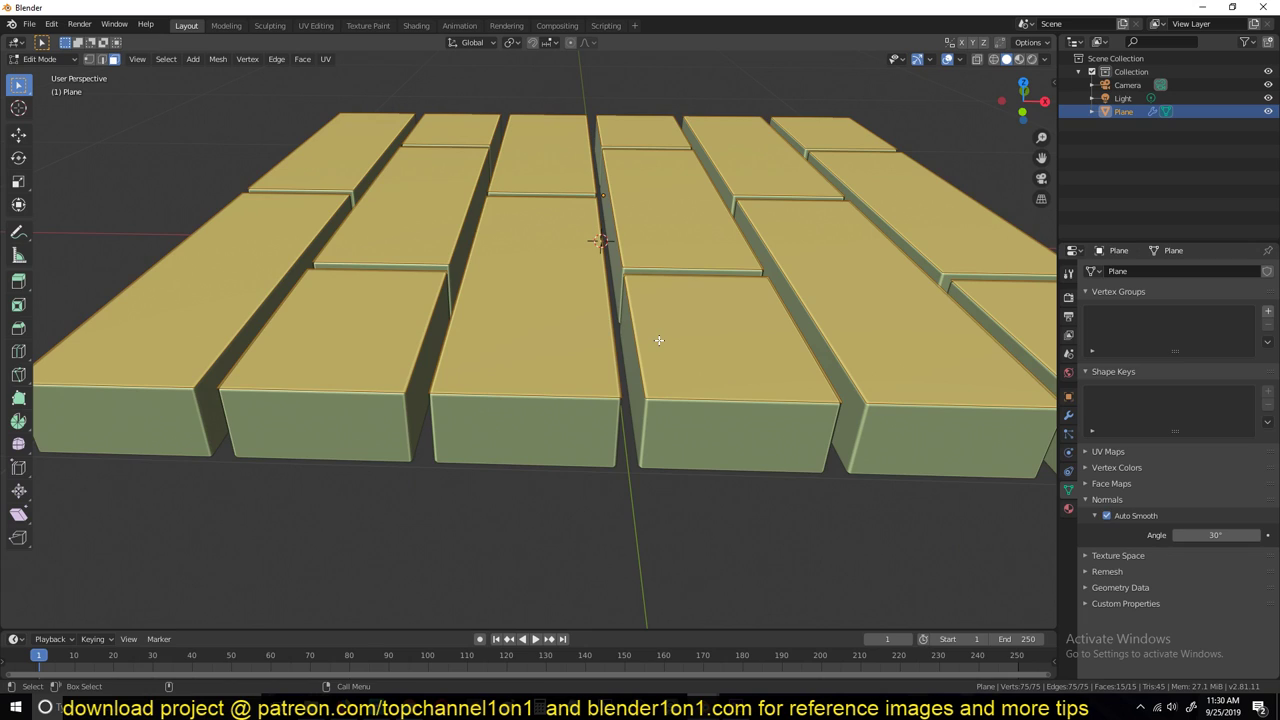
key("Tab")
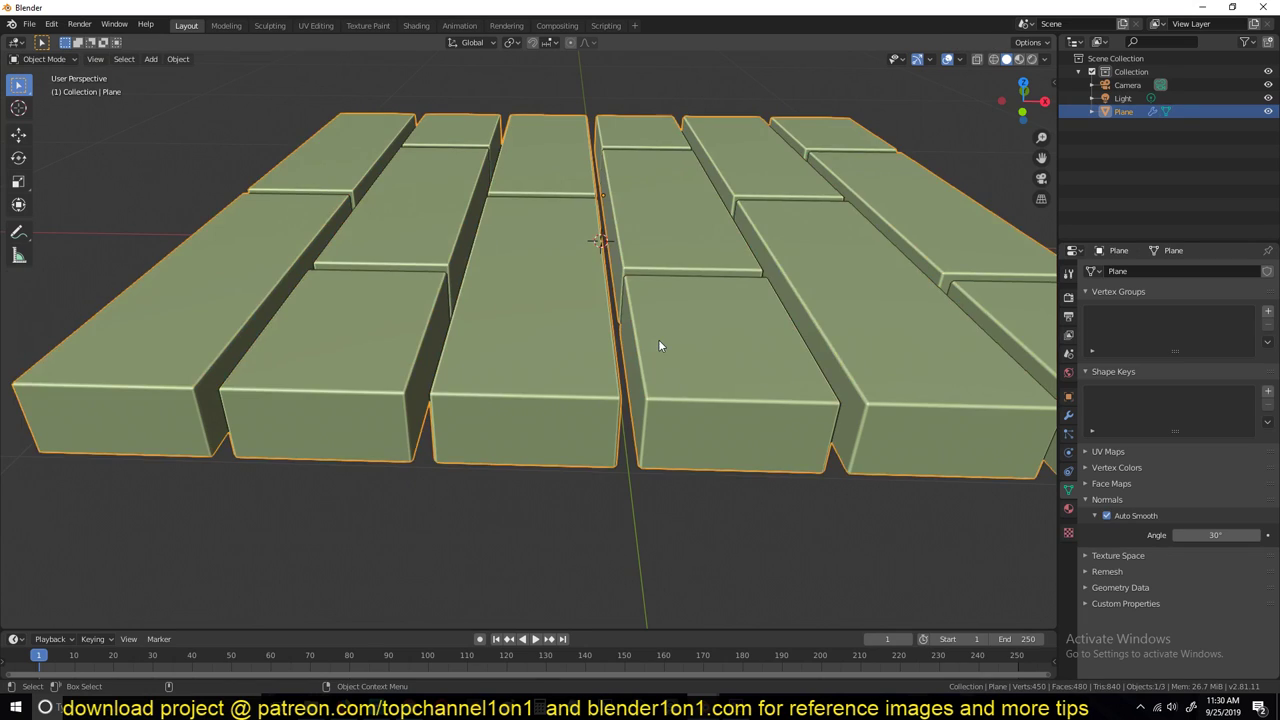
Add an Array modifier to the brick plane with a count of 6
key("KP_7")
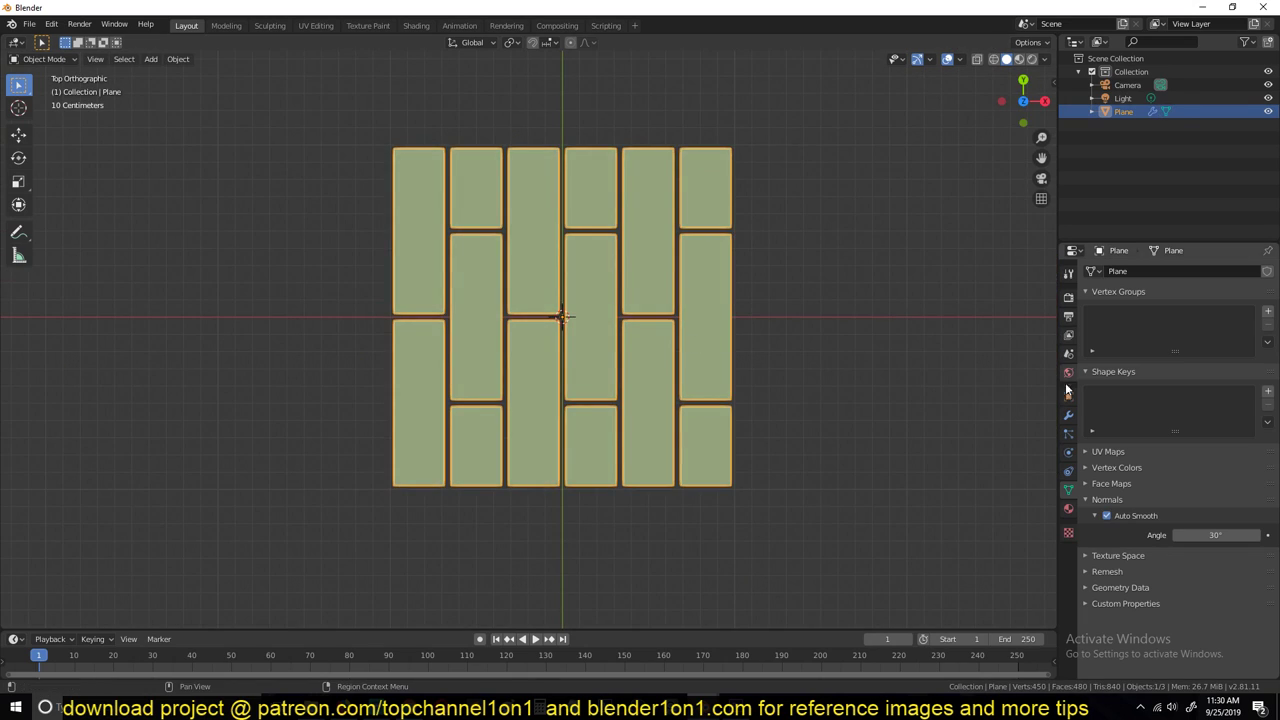
left_click(1068, 415)
middle_click_drag(862, 364, 681, 320, "shift")
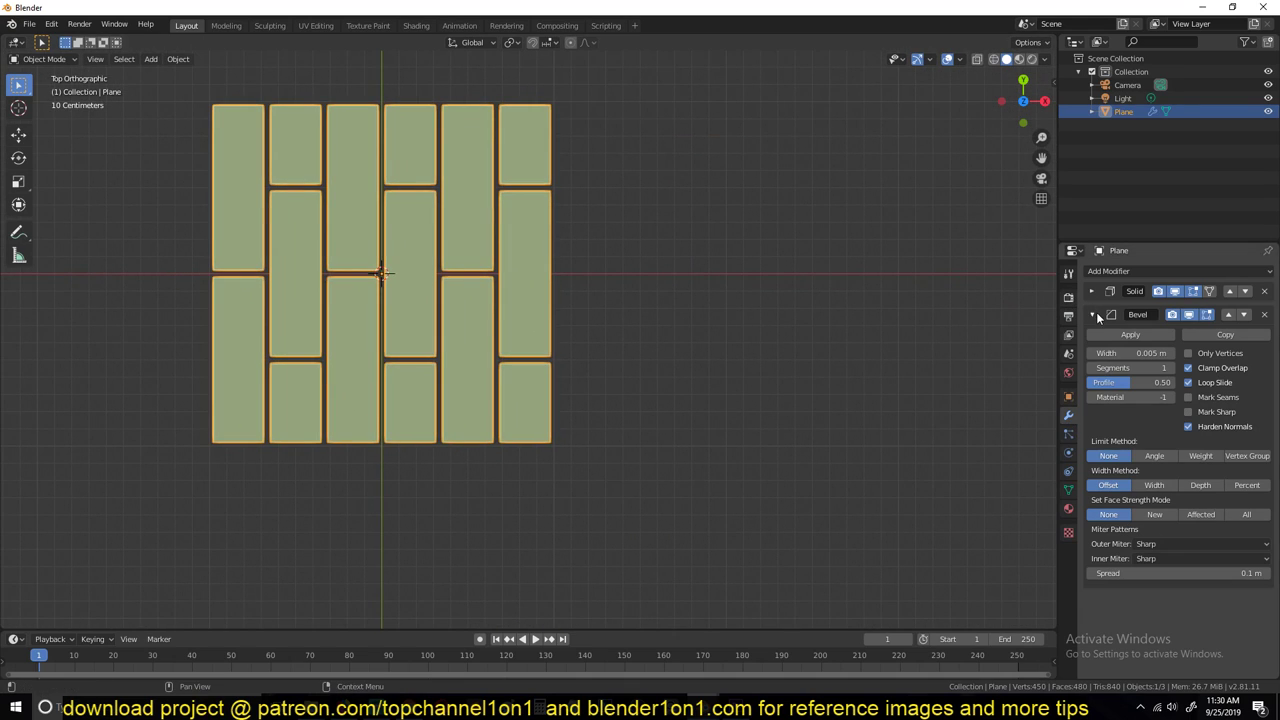
left_click(1094, 313)
left_click(1110, 271)
left_click(1008, 302)
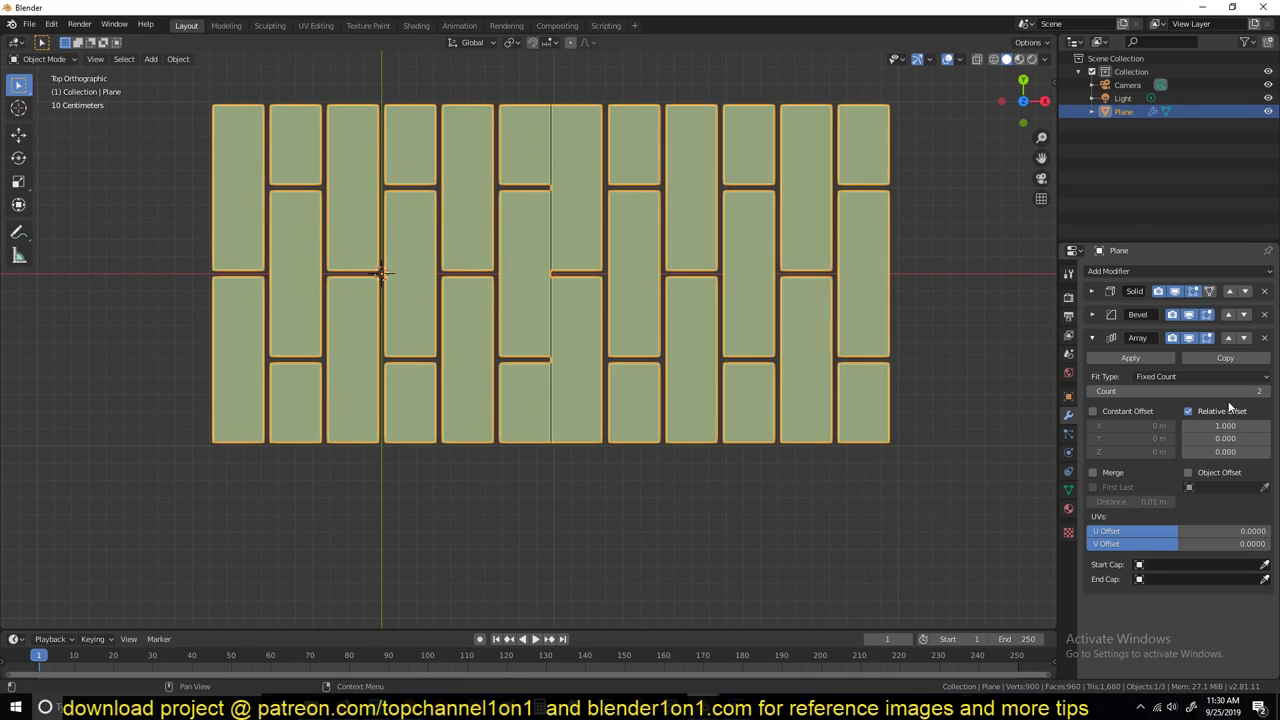
left_click(1267, 392)
left_click(1267, 392)
left_click(1267, 392)
left_click(1267, 392)
Set the array's relative X offset to 1.030 to leave a gap between the repeated brick sections
middle_click_drag(763, 356, 633, 352, "shift")
scroll(569, 354, "up", 1)
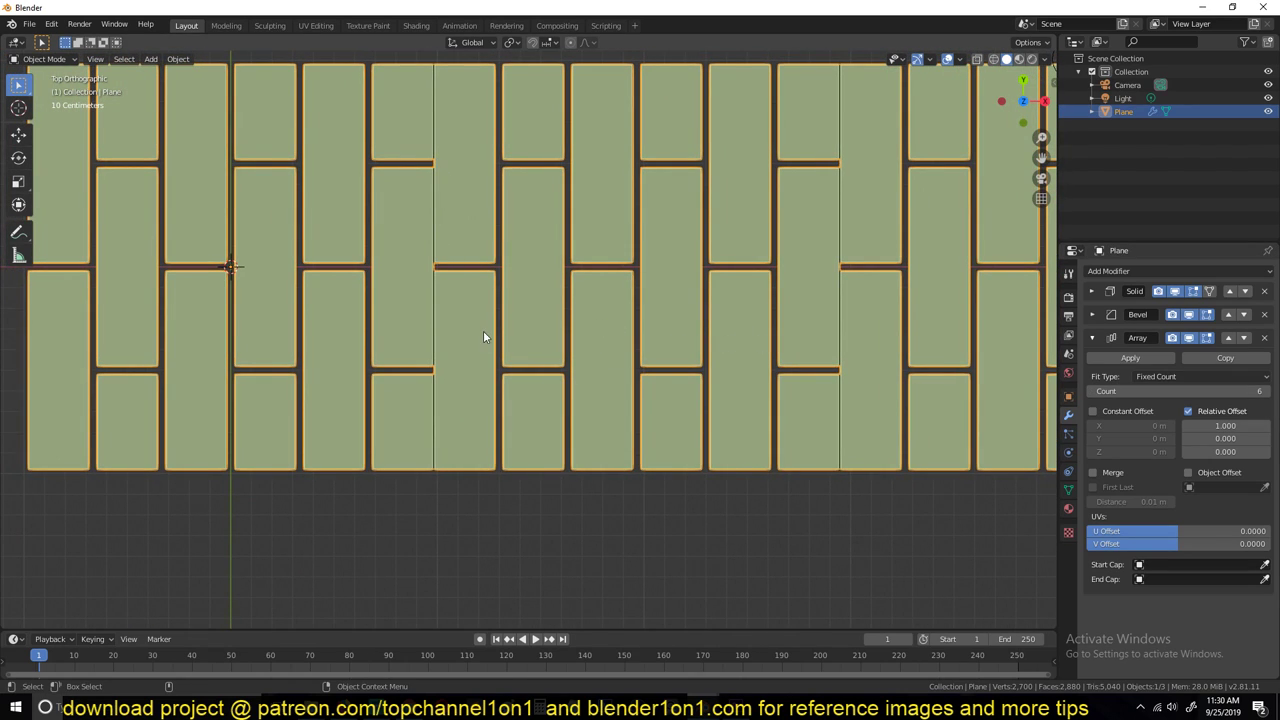
middle_click_drag(483, 337, 575, 339, "shift")
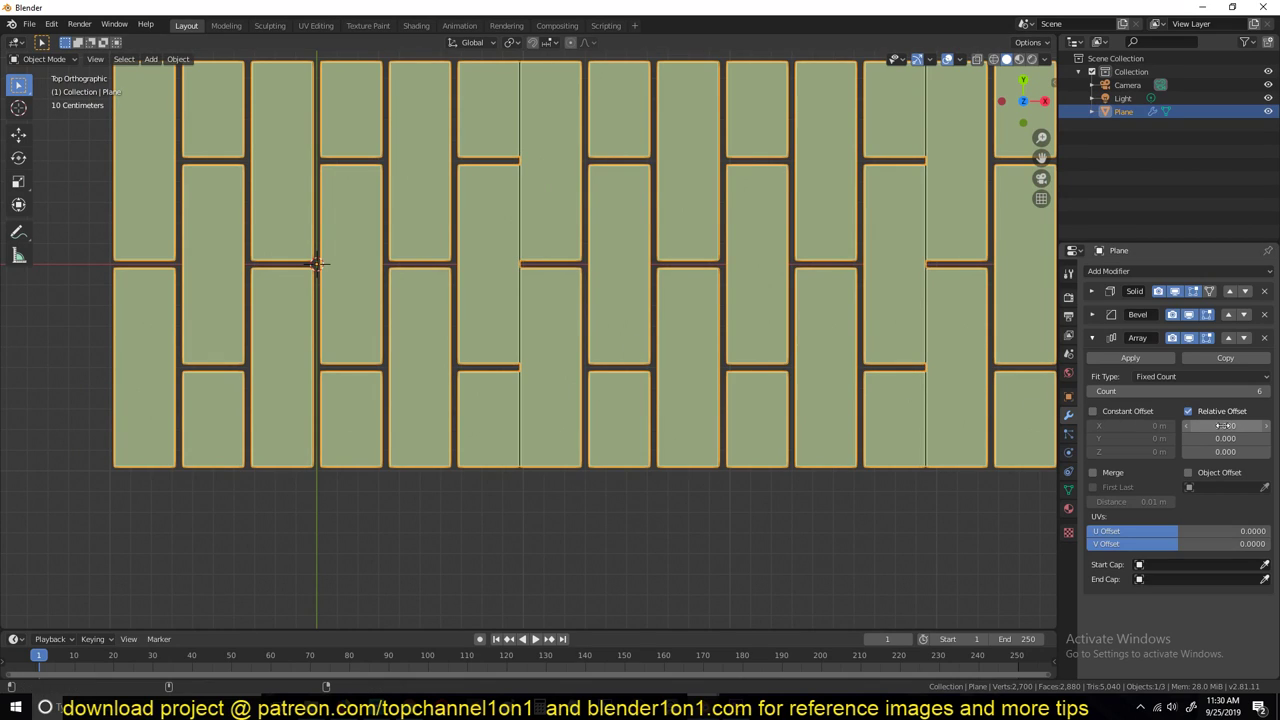
mouse_move(1222, 426)
left_mouse_down()
mouse_move(1250, 424)
mouse_move(1215, 426)
left_mouse_up()
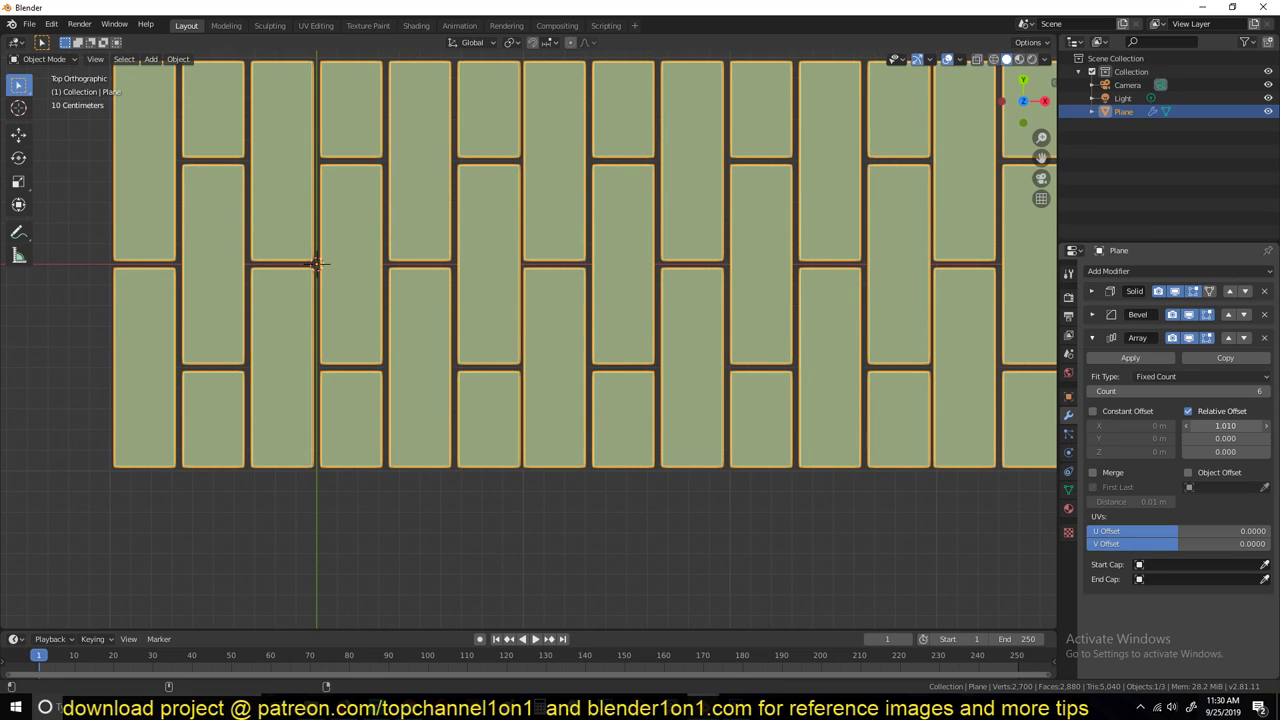
left_click(1266, 427)
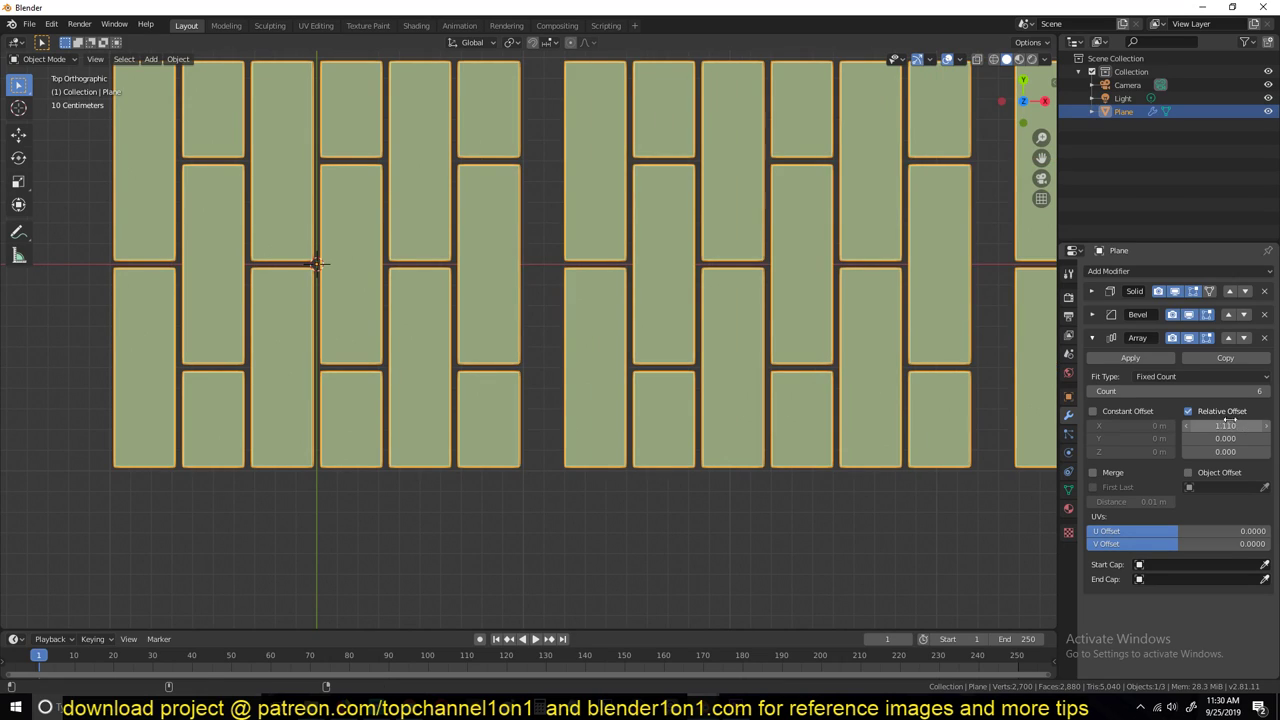
left_click_drag(1230, 426, 1196, 426)
scroll(674, 345, "down", 5)
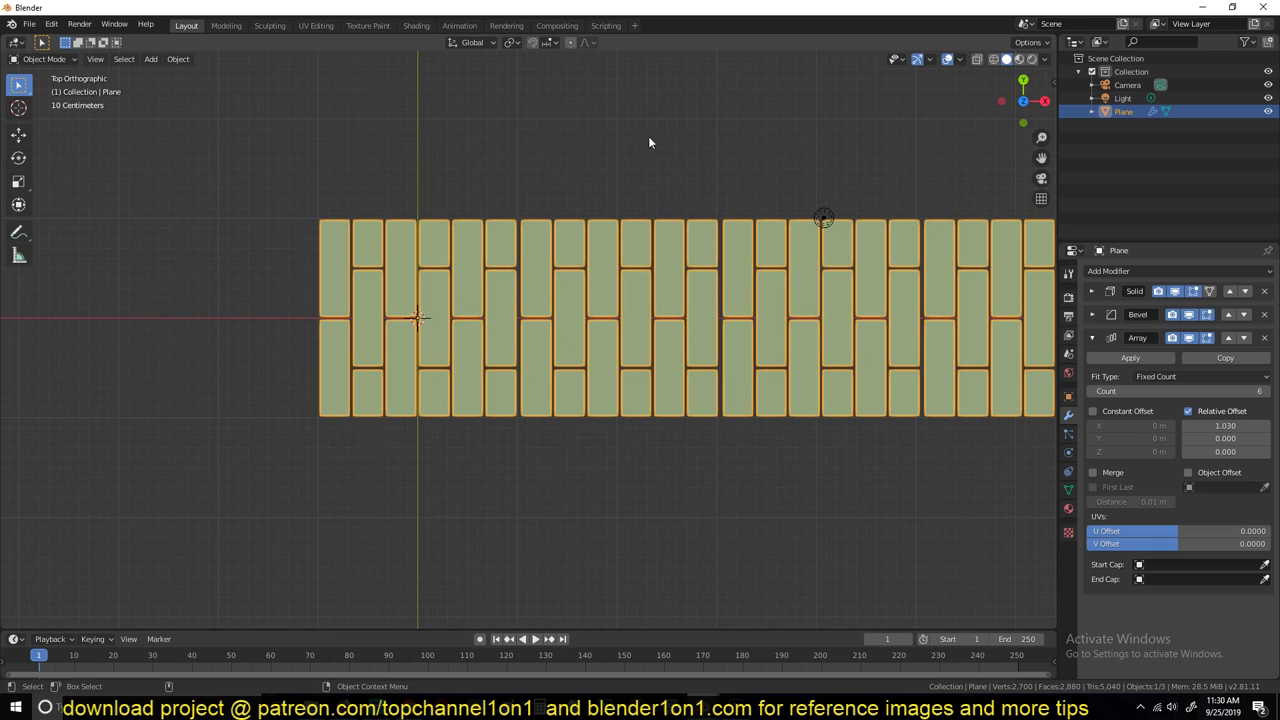
middle_click_drag(557, 143, 413, 255, "shift")
scroll(398, 267, "down", 4)
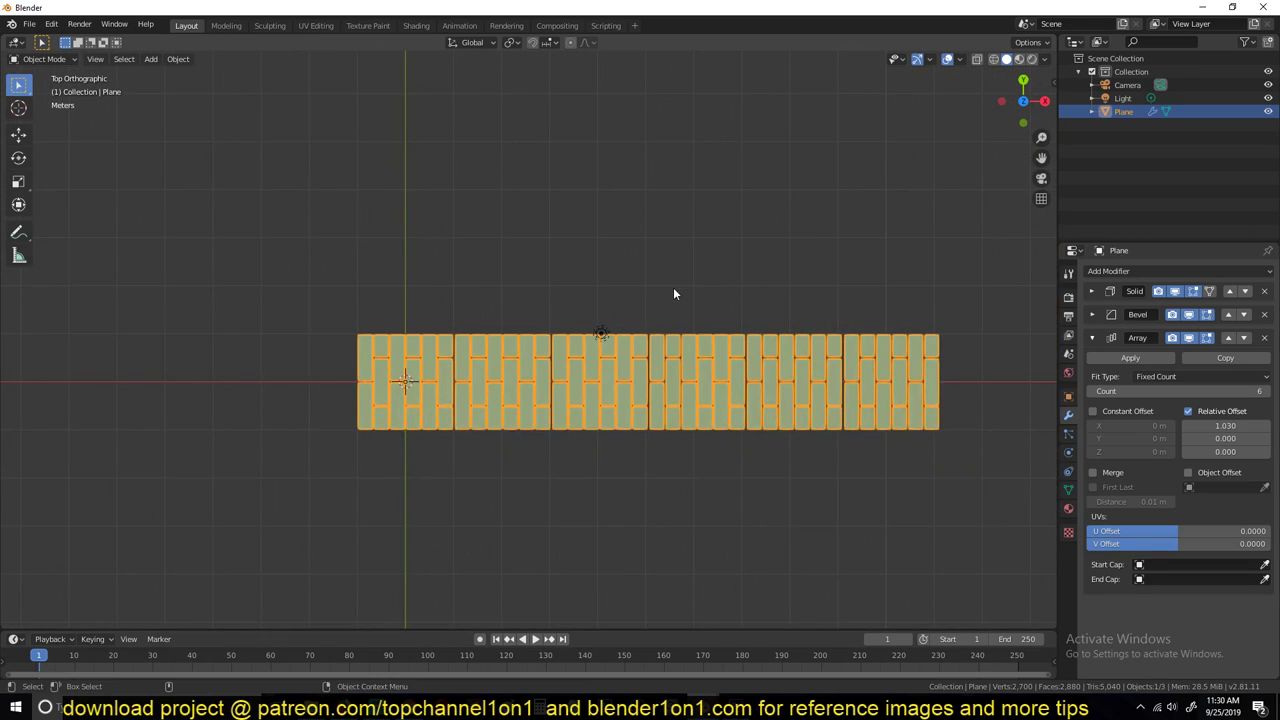
scroll(674, 288, "up", 5)
middle_click_drag(674, 288, 719, 229, "shift")
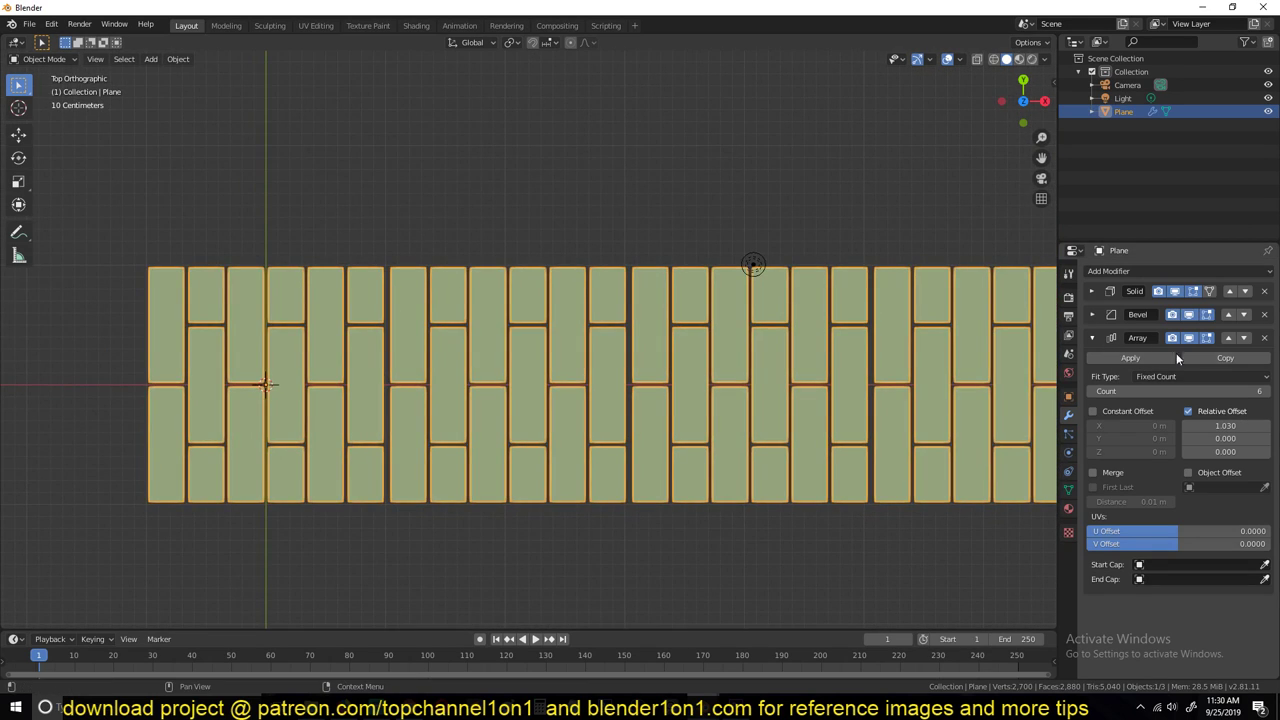
Duplicate the Array modifier and set the copy's relative offset to 0 on X and 1 on Y
left_click(1225, 358)
left_click(1092, 337)
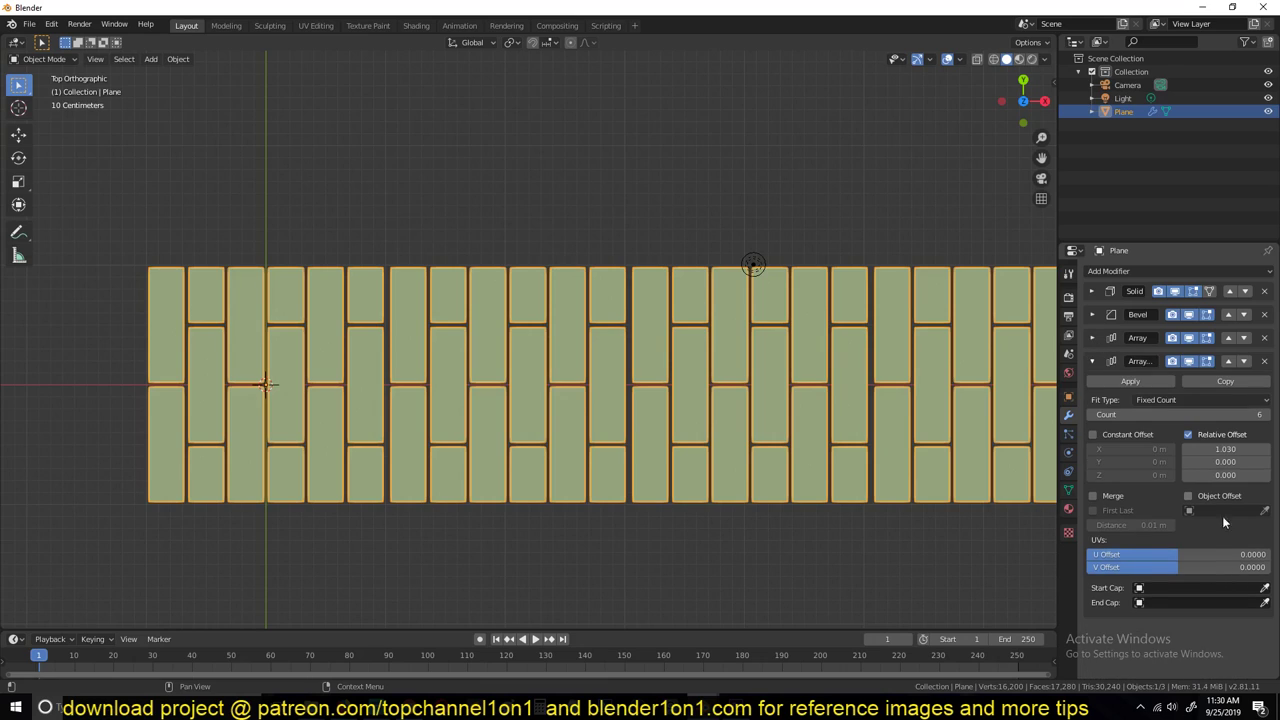
left_click(1231, 449)
type("0")
key("Return")
left_click(1231, 462)
type("1")
key("Return")
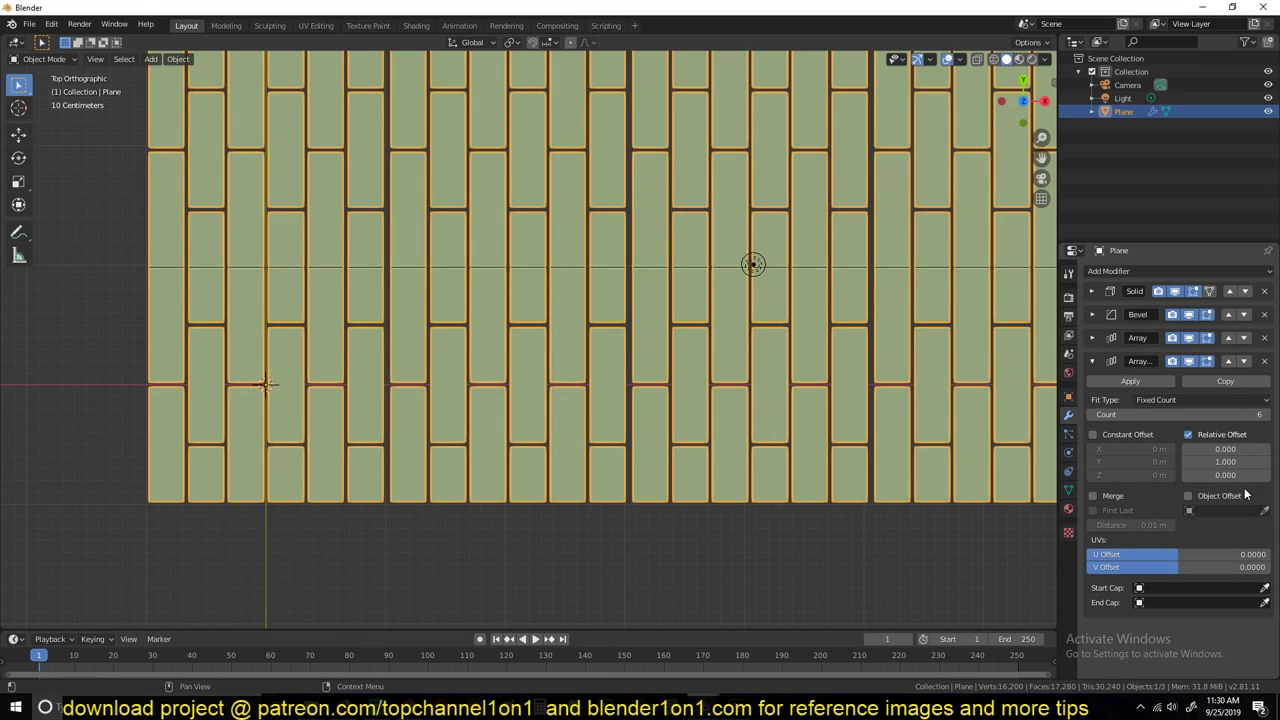
middle_click_drag(602, 377, 717, 397, "shift")
scroll(655, 432, "up", 2)
scroll(655, 432, "down", 4)
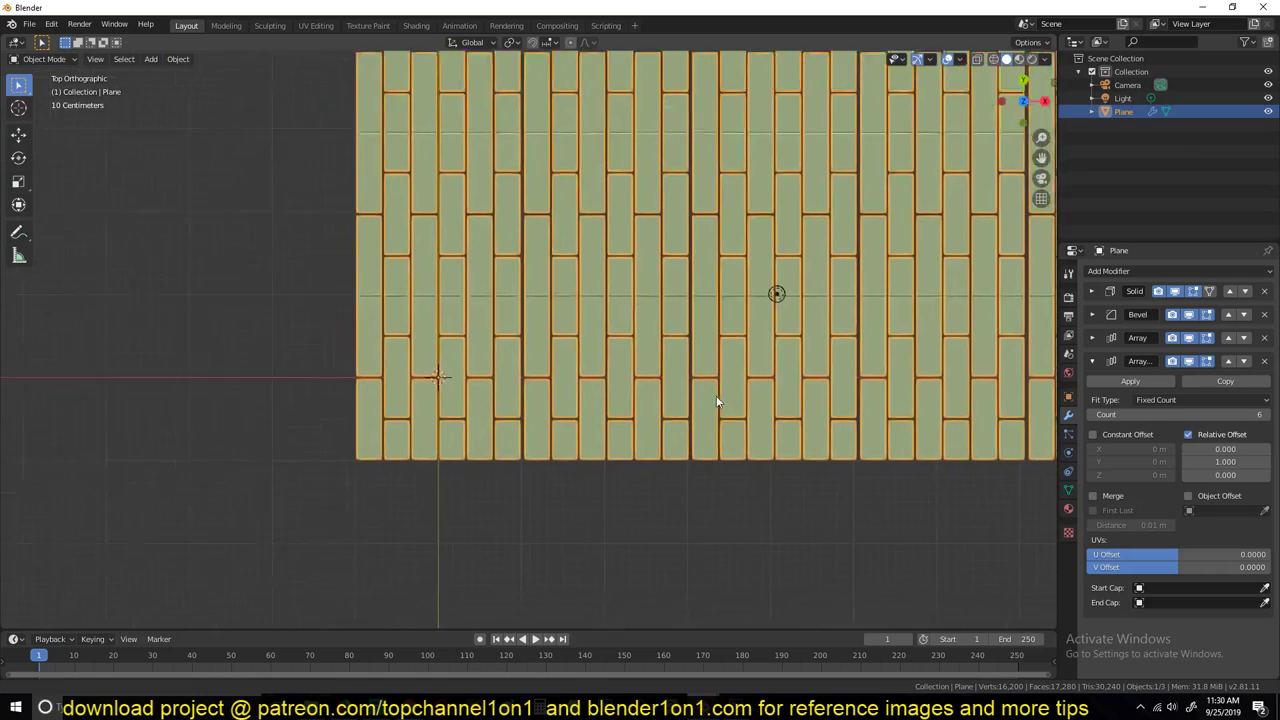
scroll(716, 401, "up", 3)
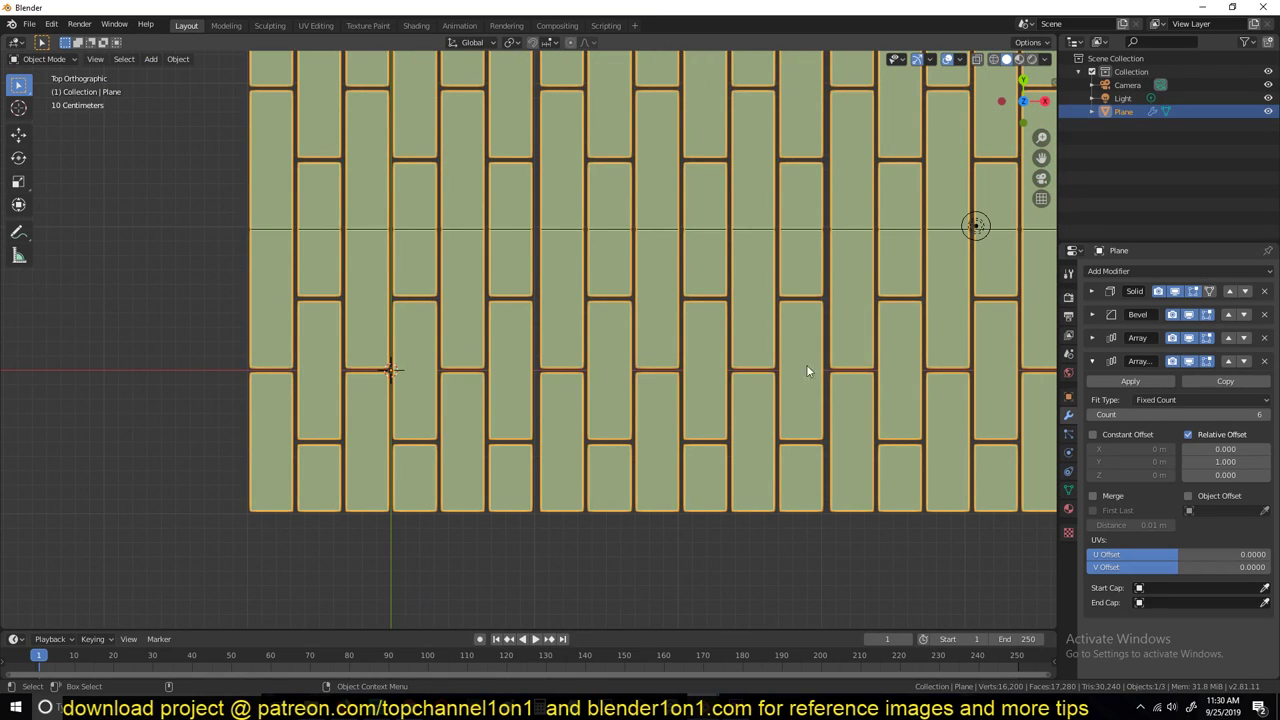
Try deleting the two long bricks in the original tile's outermost column on the negative X side, and undo the deletion
key("Tab")
left_click(253, 312)
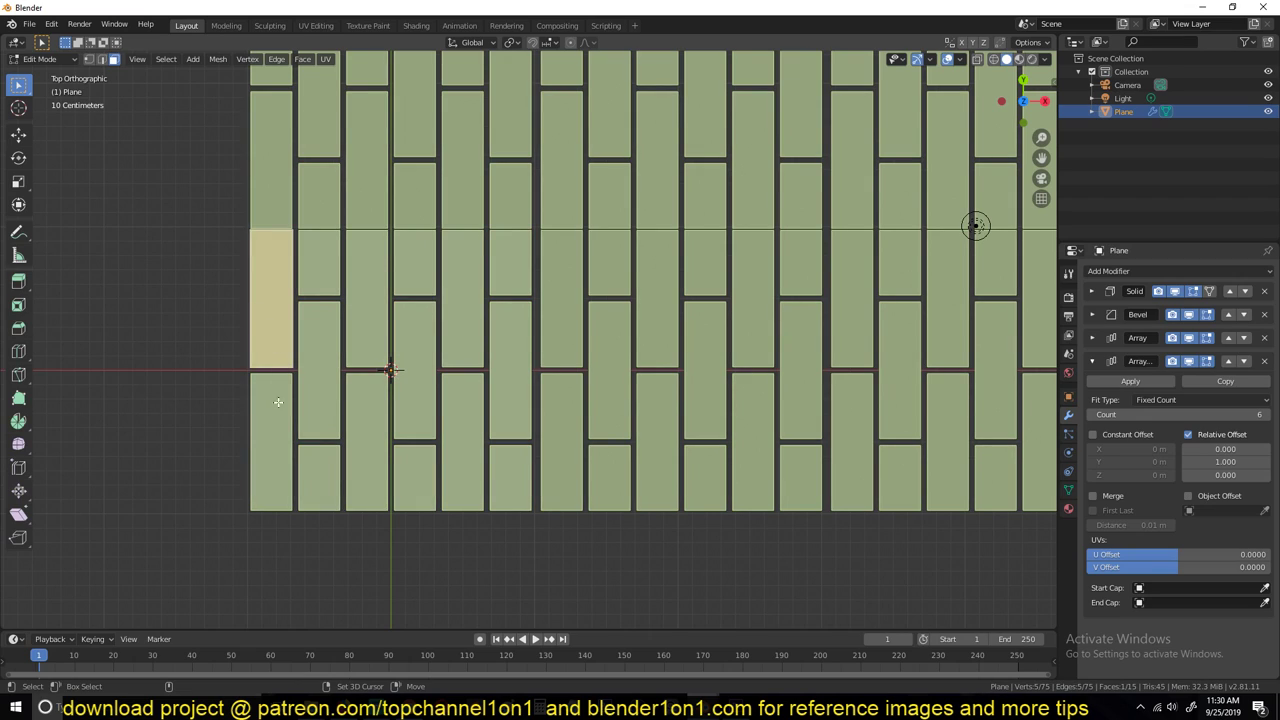
left_click(277, 420, "shift")
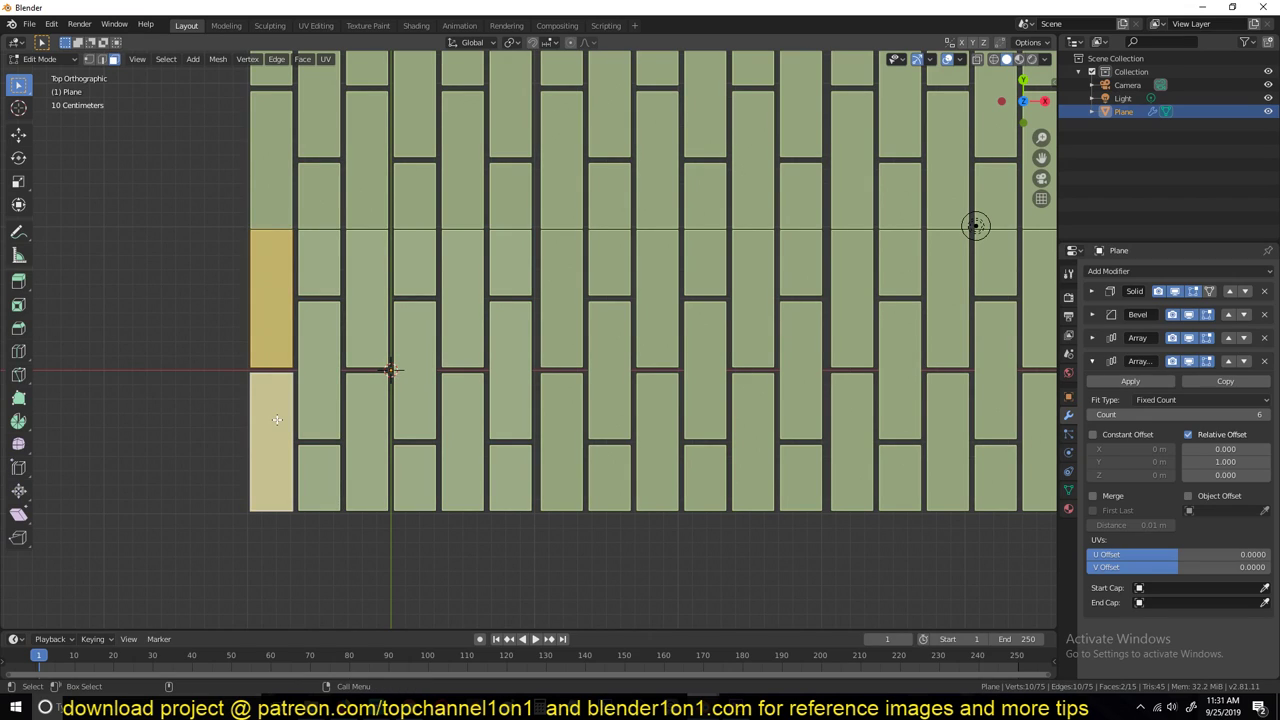
key("x")
left_click(277, 418)
key("Tab")
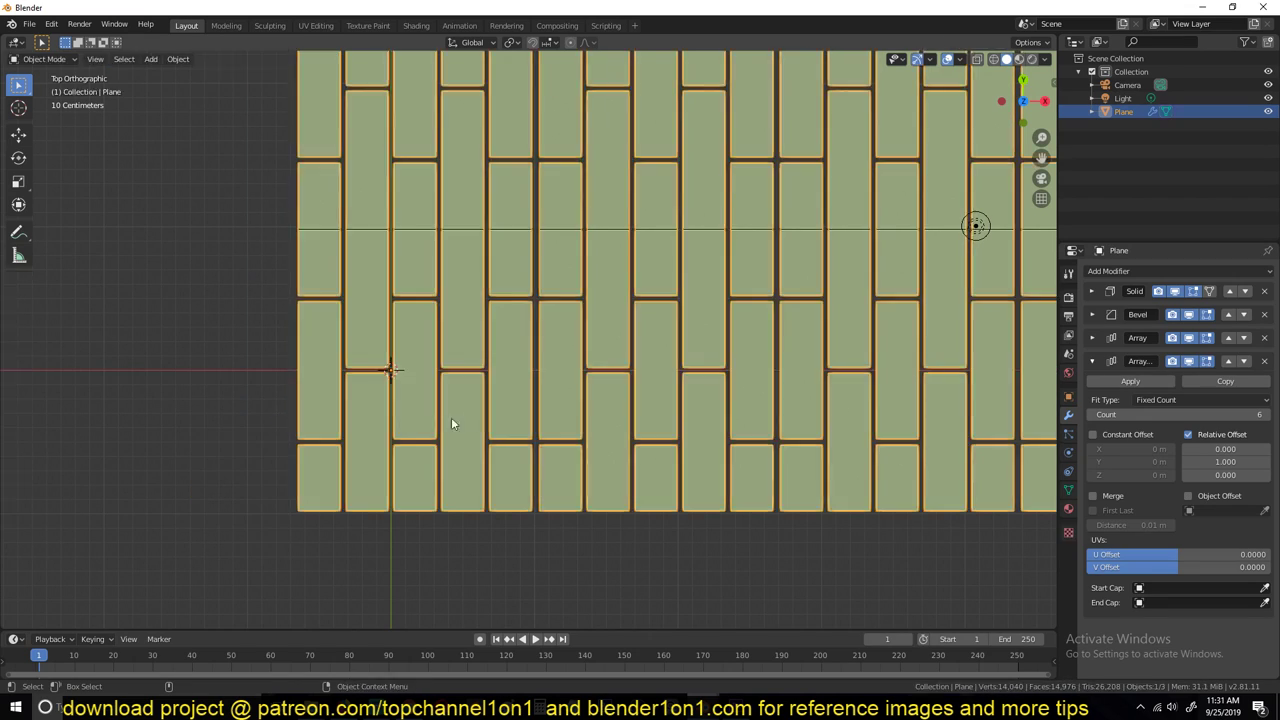
key("ctrl+z")
key("ctrl+z")
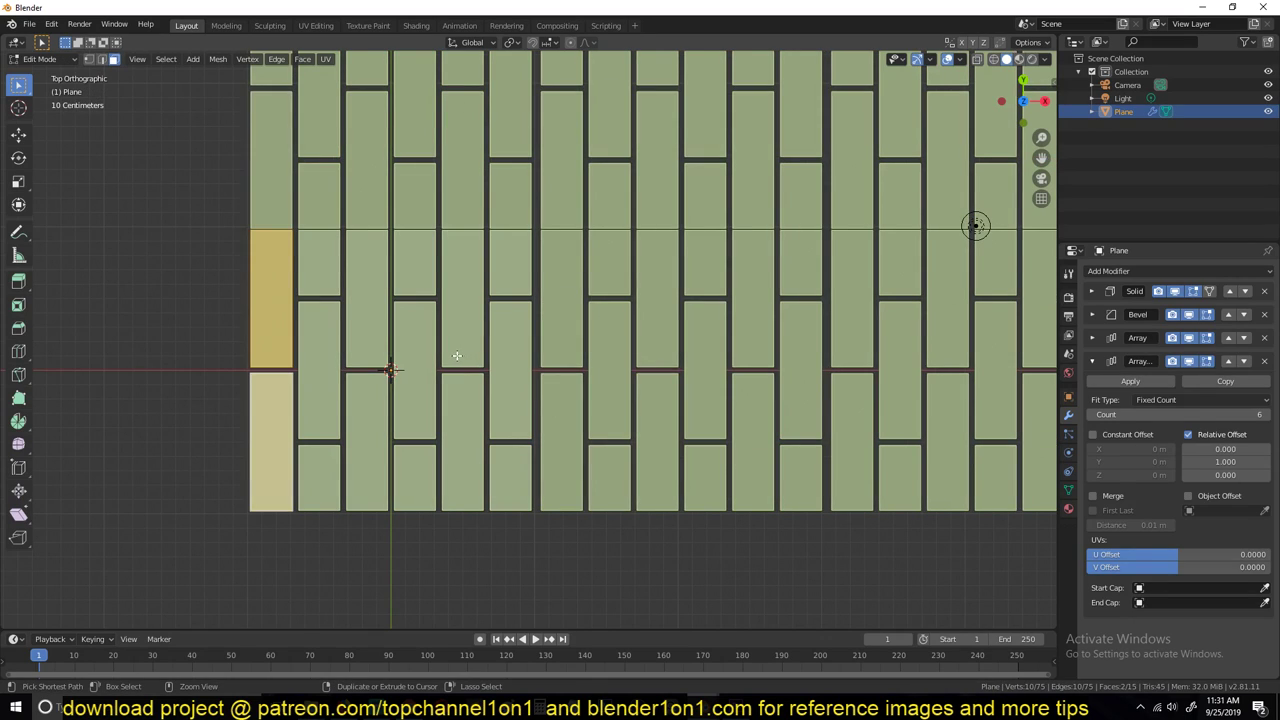
left_click(508, 282)
left_click(511, 375, "shift")
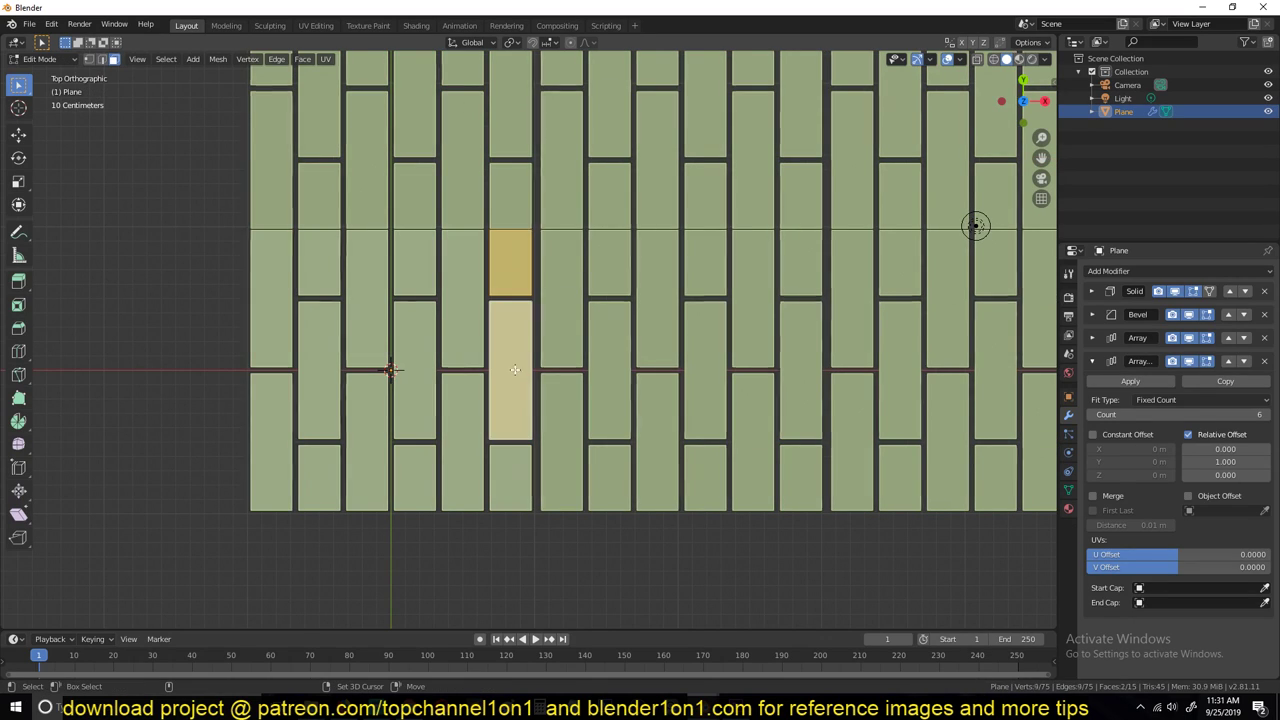
left_click(505, 463, "shift")
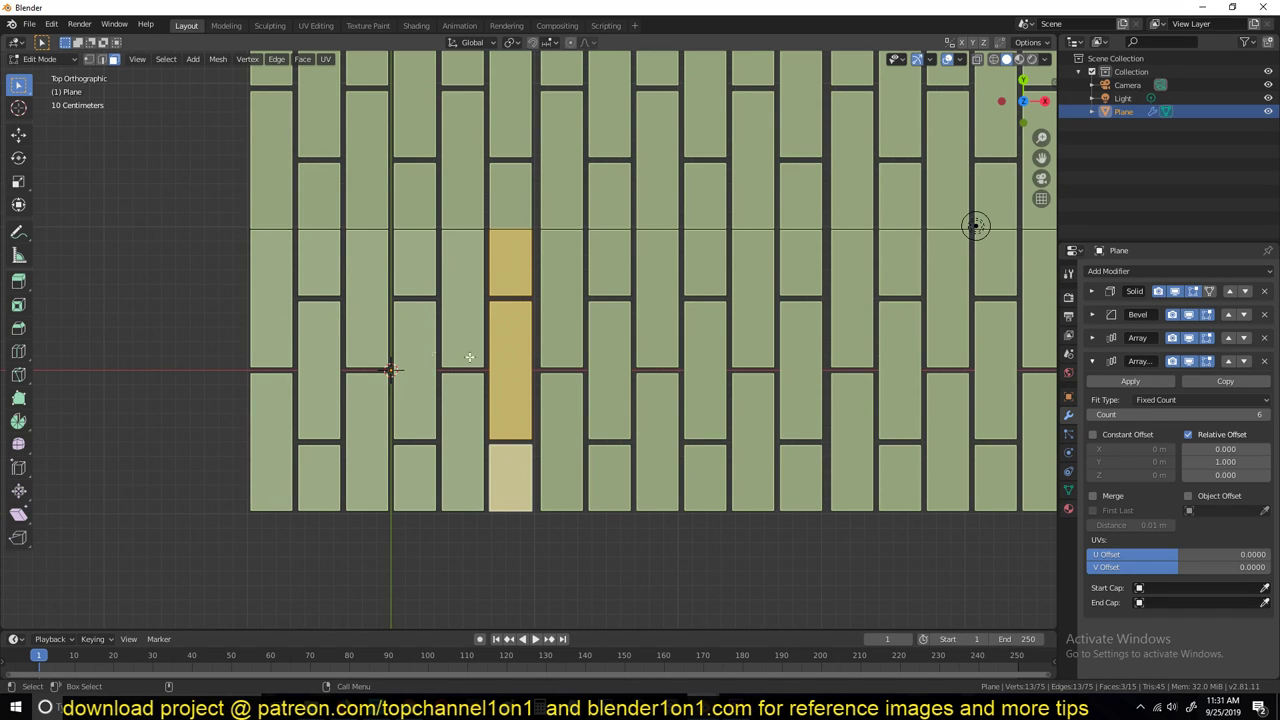
key("Tab")
key("alt+a")
scroll(506, 391, "down", 3)
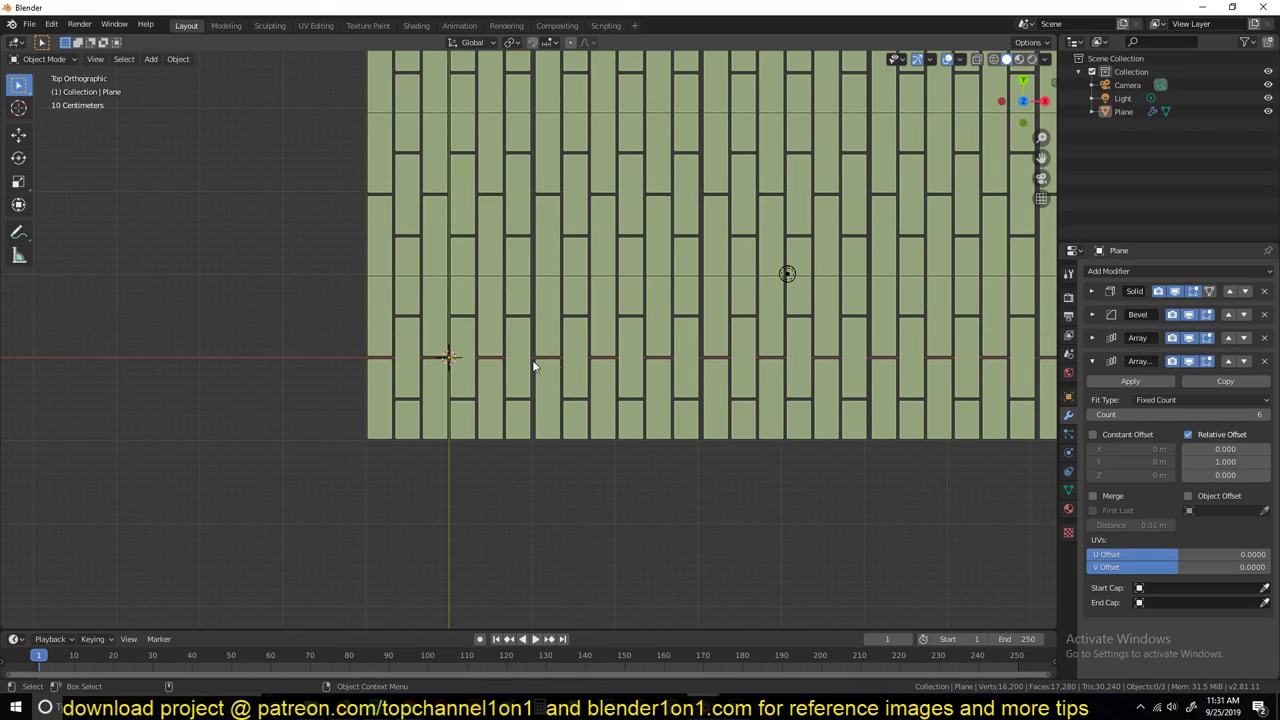
scroll(539, 346, "up", 3)
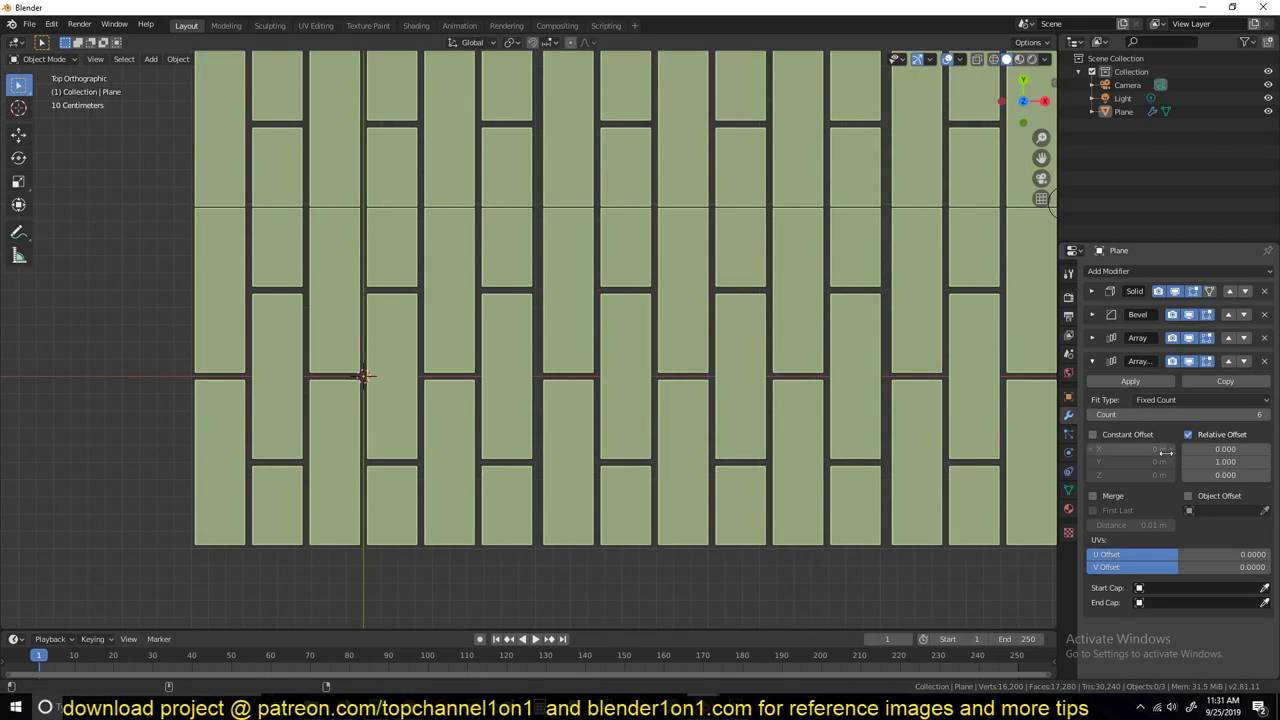
Try a relative X offset of 1.01 on the first Array modifier, and settle on 1.02
left_click(1091, 338)
double_click(1225, 426)
type("1.03")
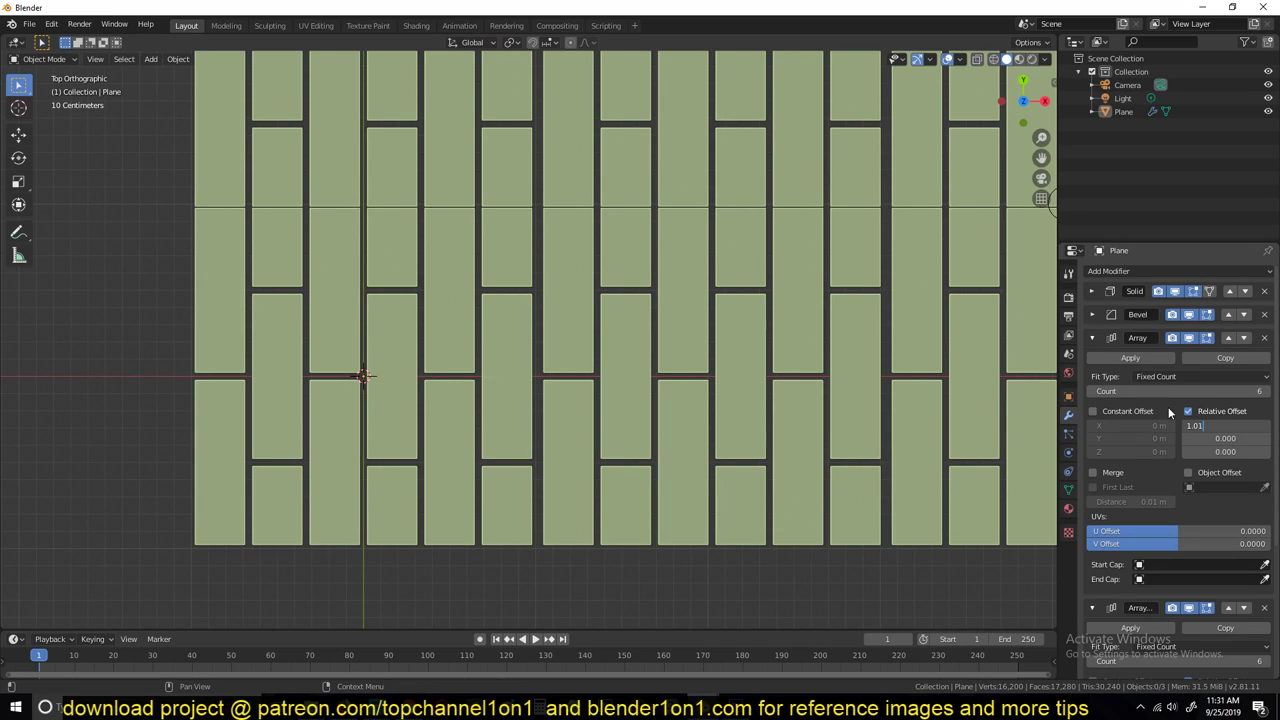
key("Return")
scroll(563, 326, "down", 1)
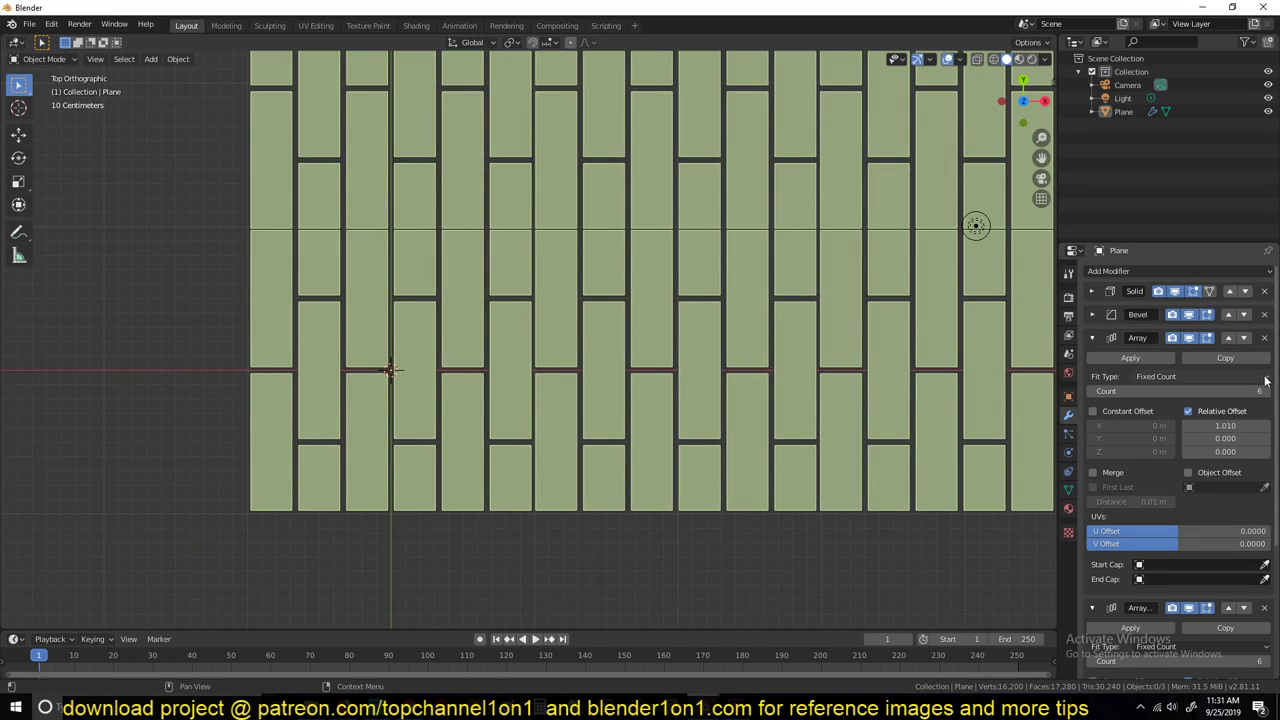
double_click(1230, 426)
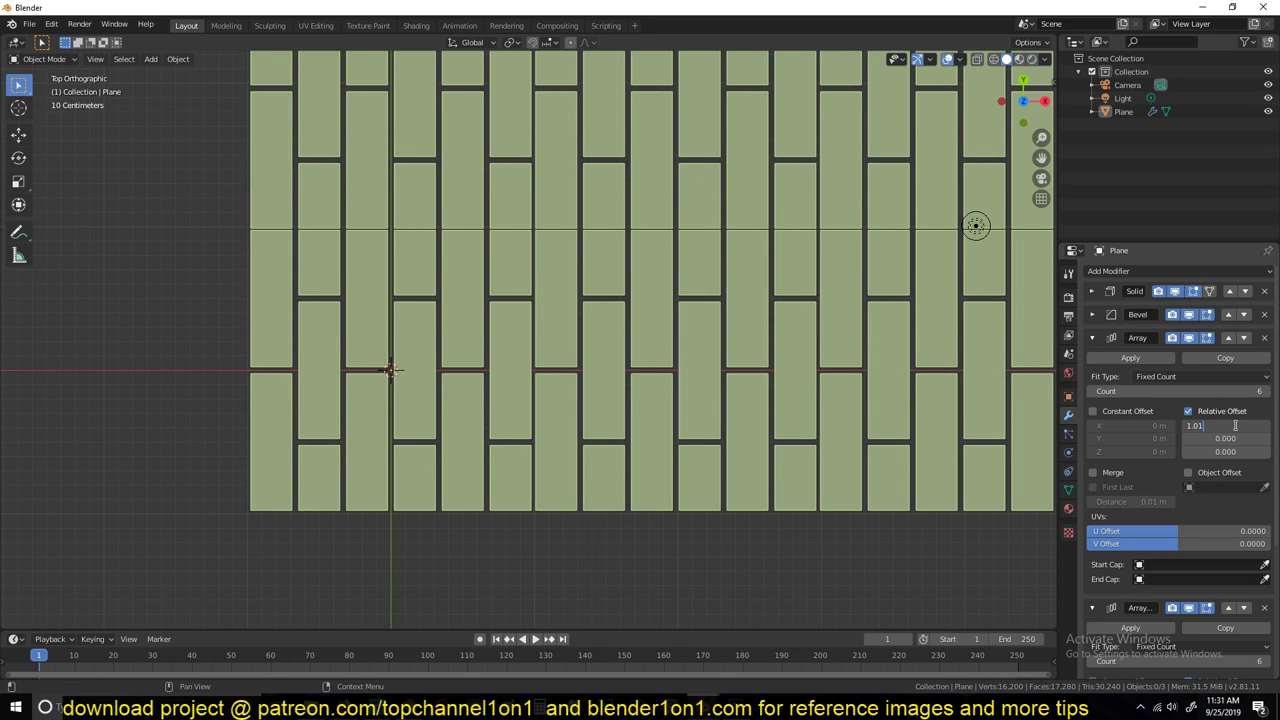
type("1.02")
key("Return")
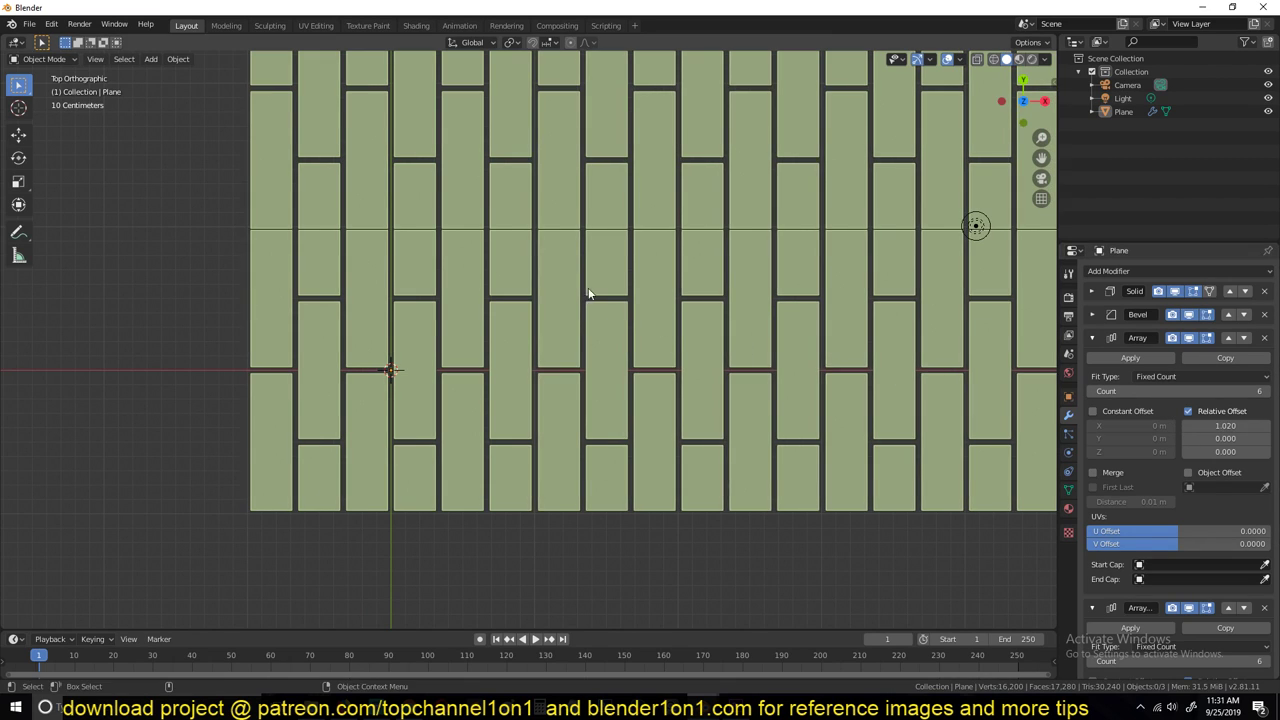
middle_click_drag(589, 289, 618, 397, "shift")
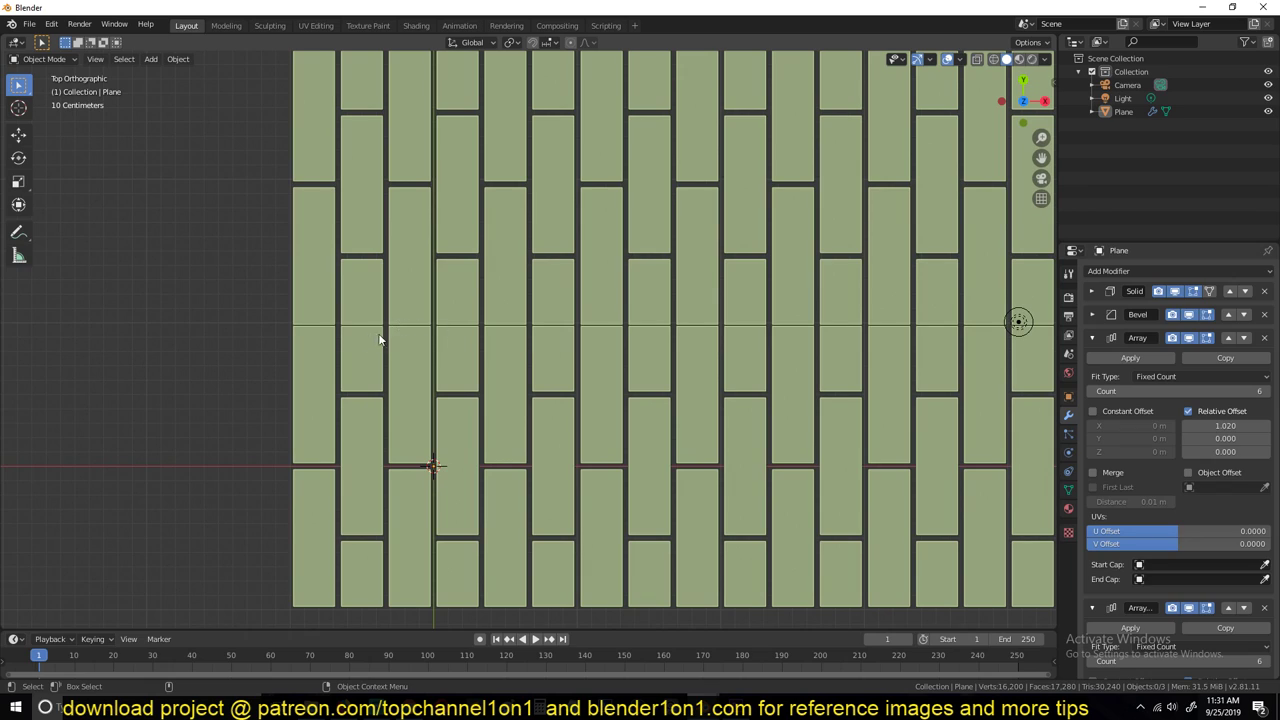
Move the Bevel modifier below both Array modifiers in the brick plane's modifier stack
left_click(1093, 338)
left_click(1093, 360)
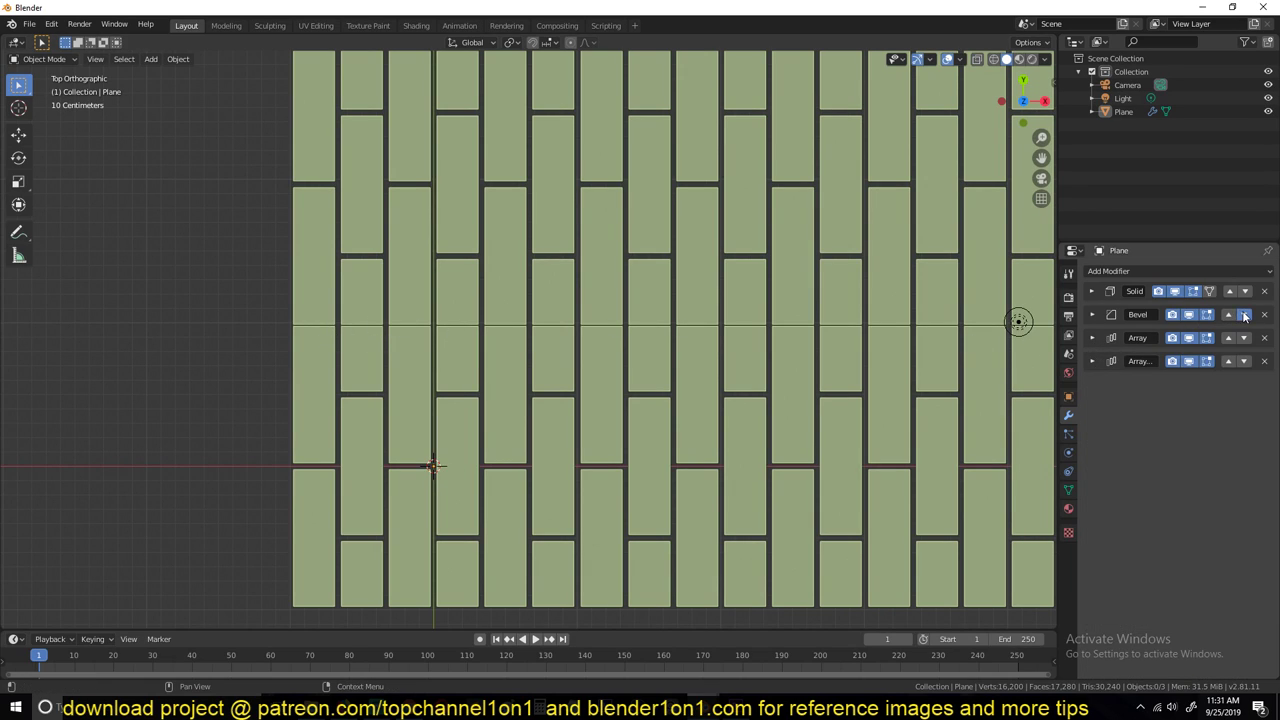
left_click(1245, 315)
left_click(1245, 338)
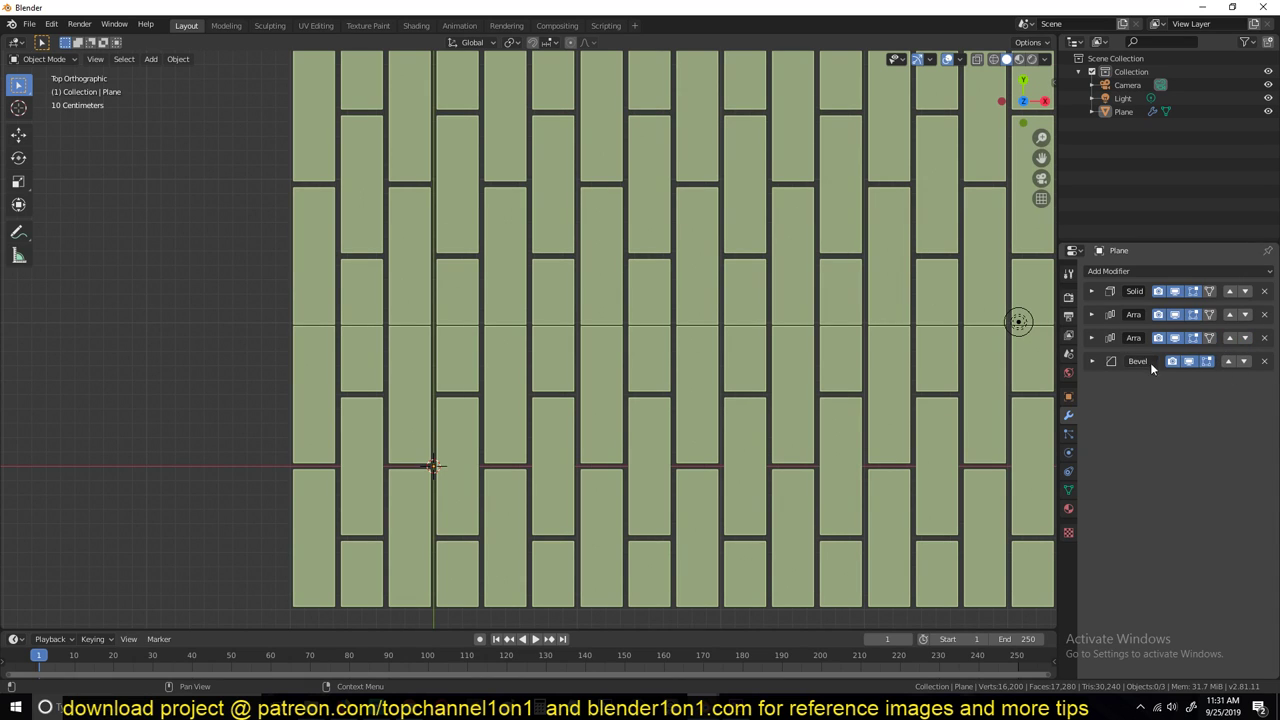
scroll(680, 354, "up", 2)
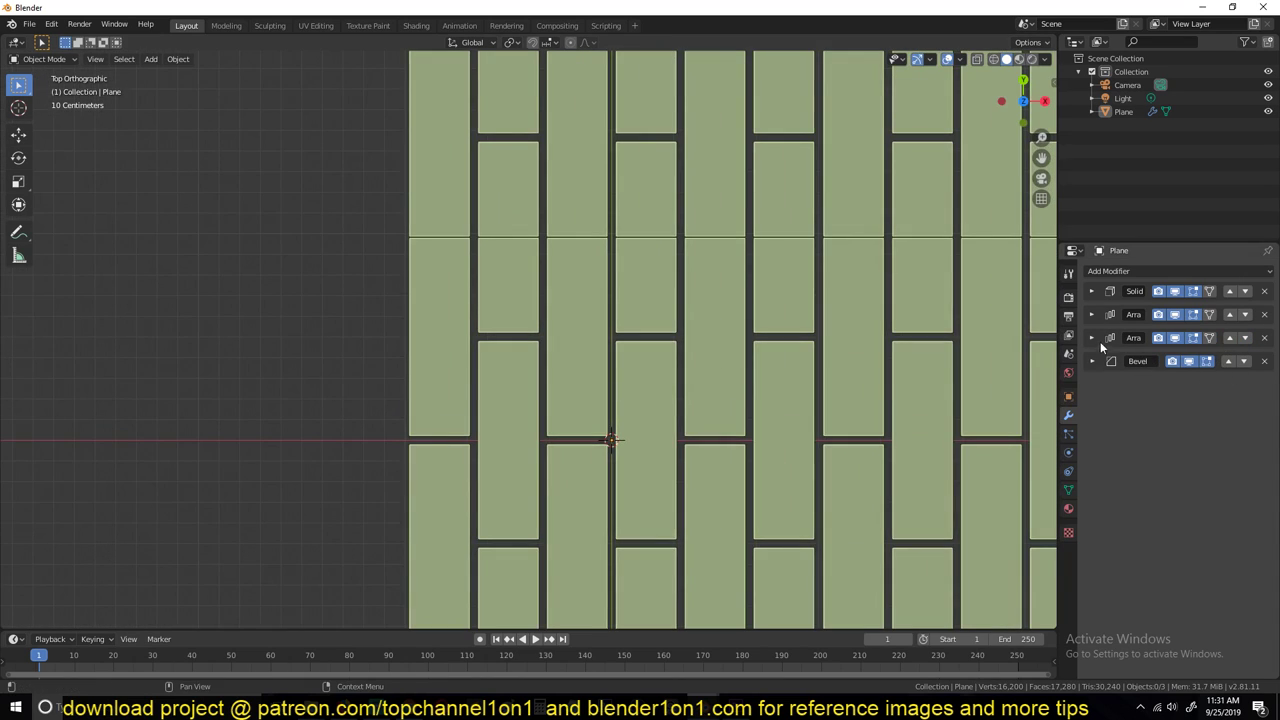
Set the count of the second Array modifier, which repeats the bricks along Y, to 2
left_click(1093, 338)
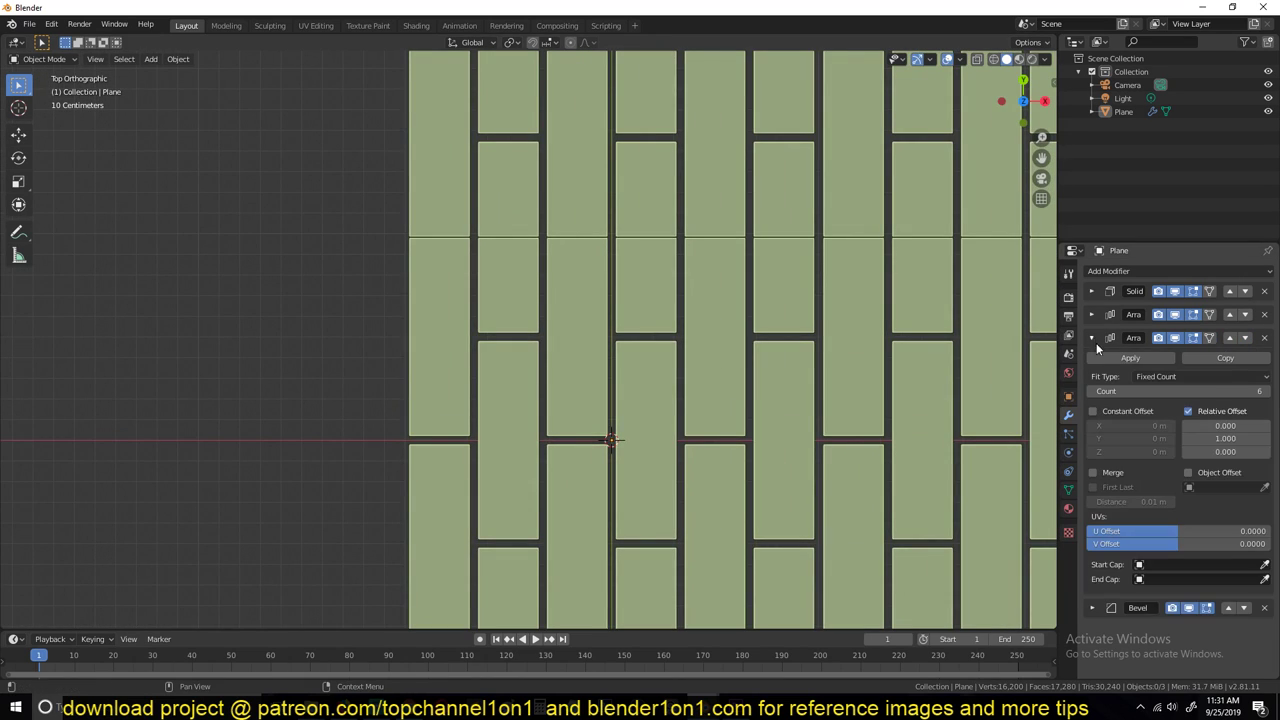
left_click(1174, 338)
left_click(1174, 338)
scroll(811, 255, "down", 8)
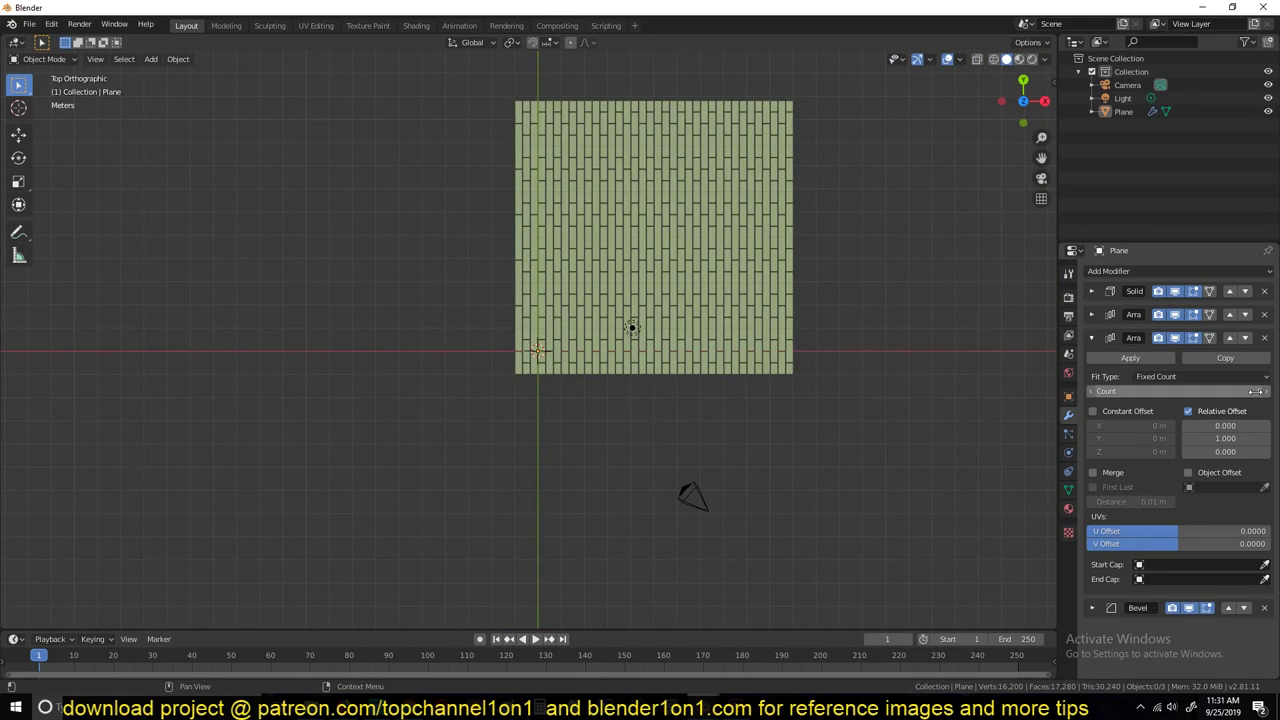
left_click(1249, 393)
type("2")
key("Return")
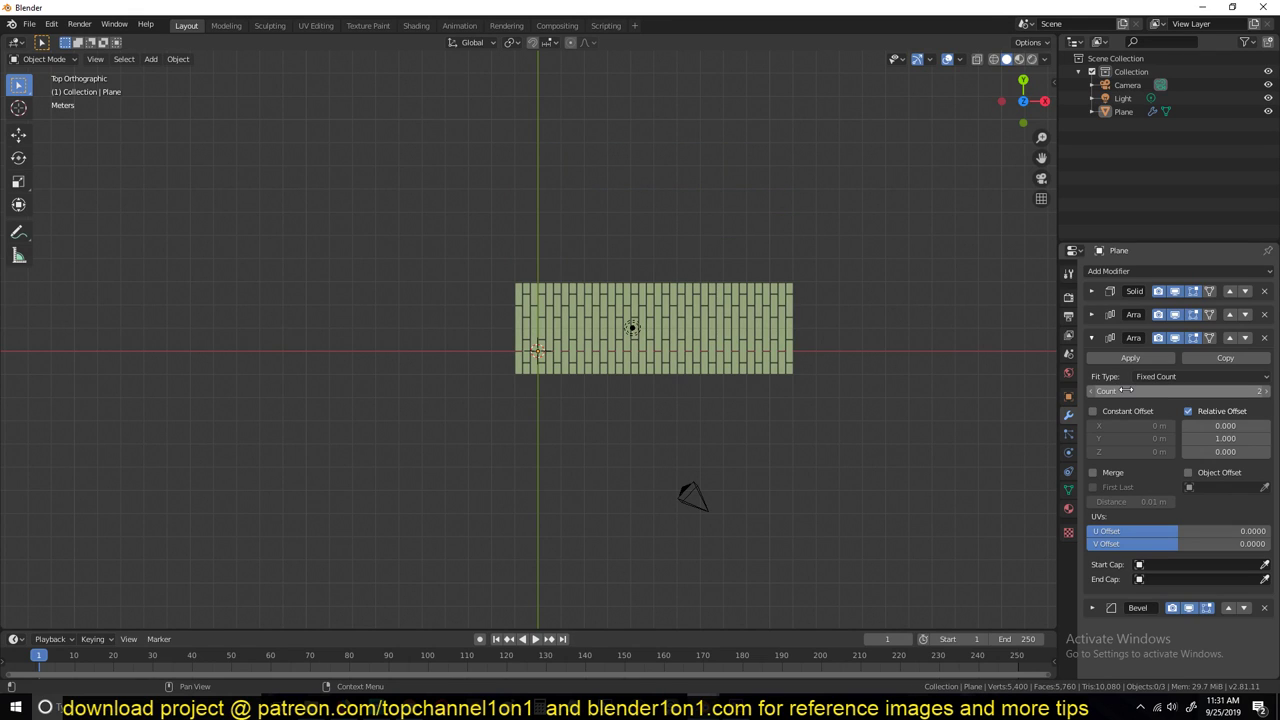
Enable Merge on the second Array modifier to join the bricks split where the Y copies meet
scroll(571, 343, "up", 6)
middle_click_drag(591, 326, 517, 324, "shift")
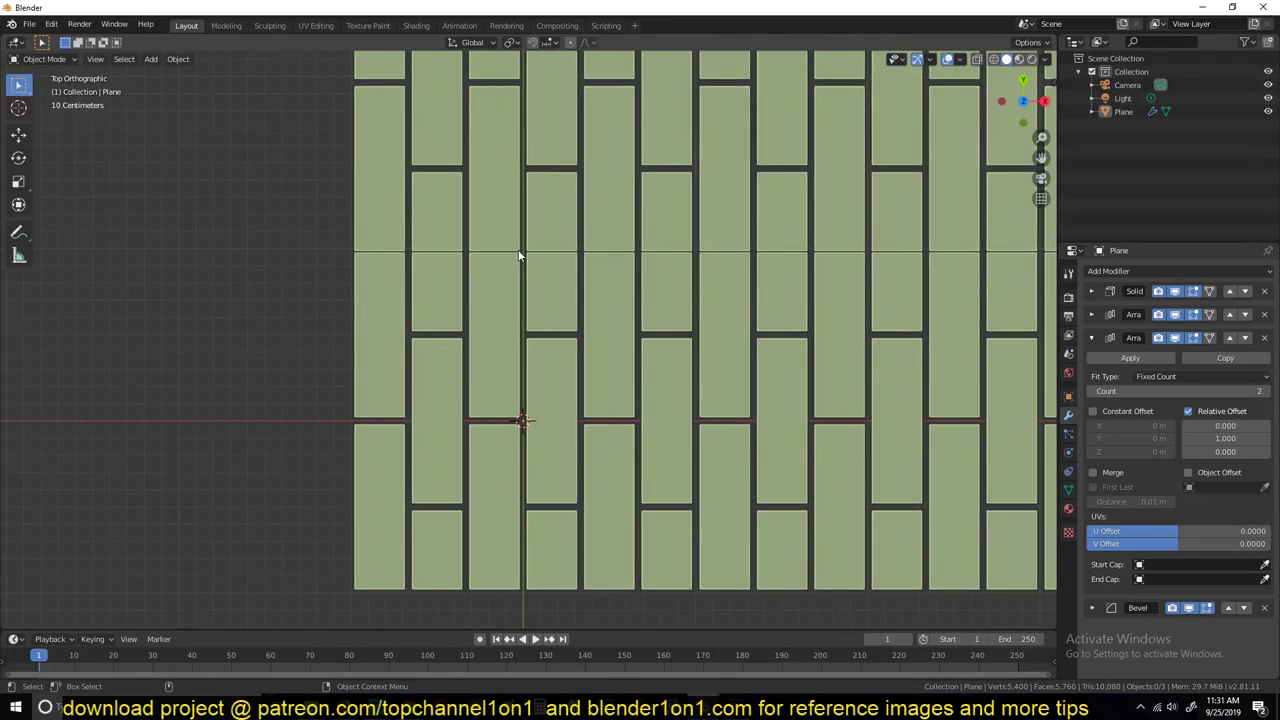
scroll(520, 254, "up", 1)
left_click(1093, 472)
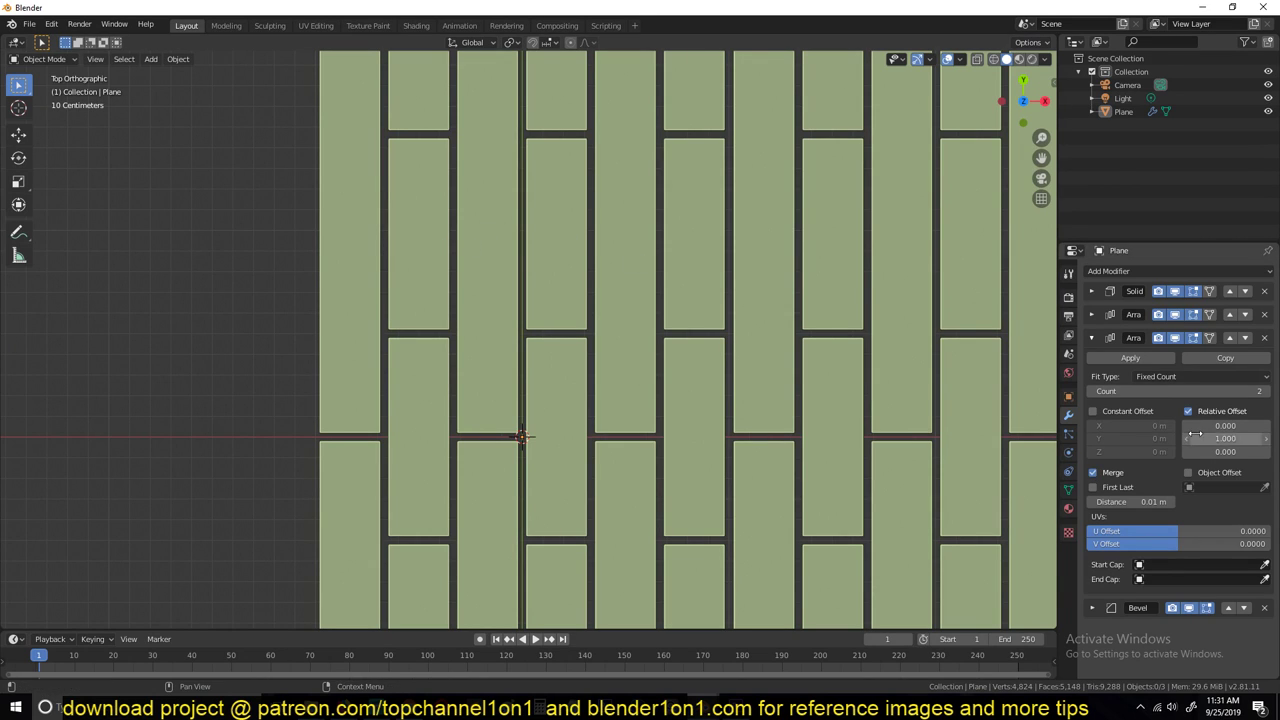
scroll(496, 287, "down", 2)
scroll(483, 299, "up", 1)
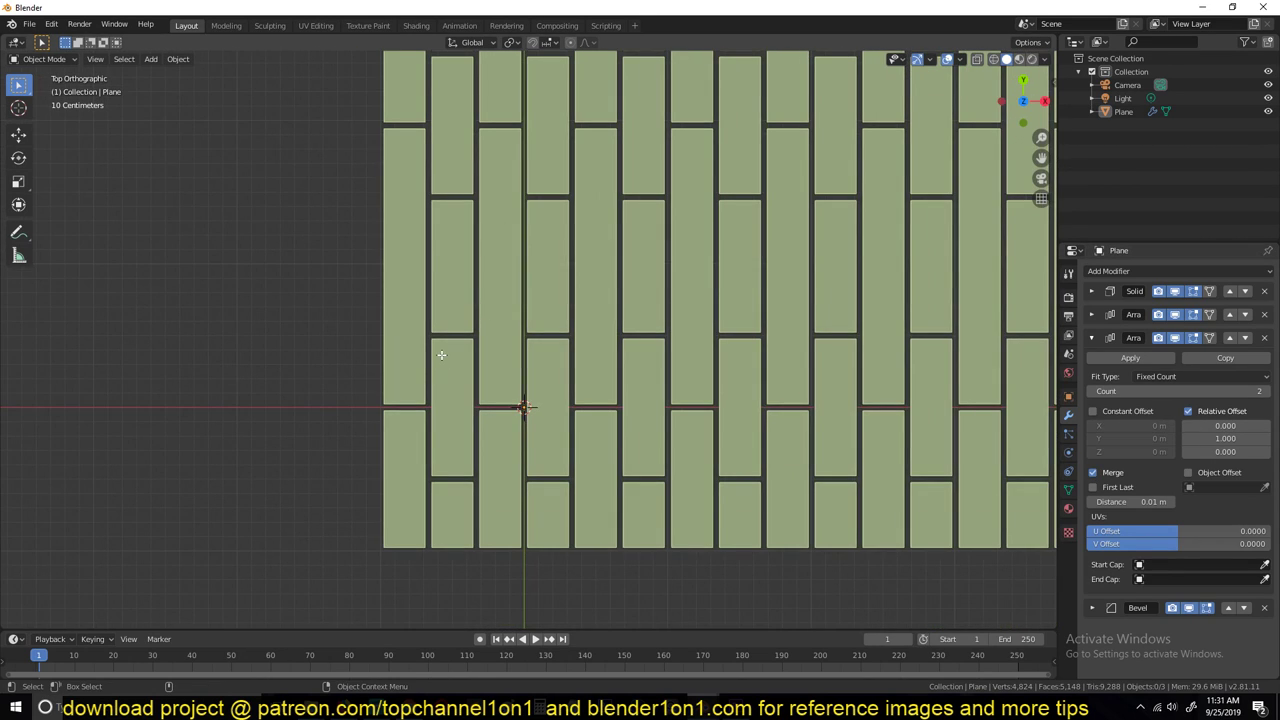
Move the end edges of the original tile's three alternating brick columns at the Y seam about 0.02 m in the negative Y direction
key("Tab")
left_click(440, 294)
key("2")
left_click(407, 267)
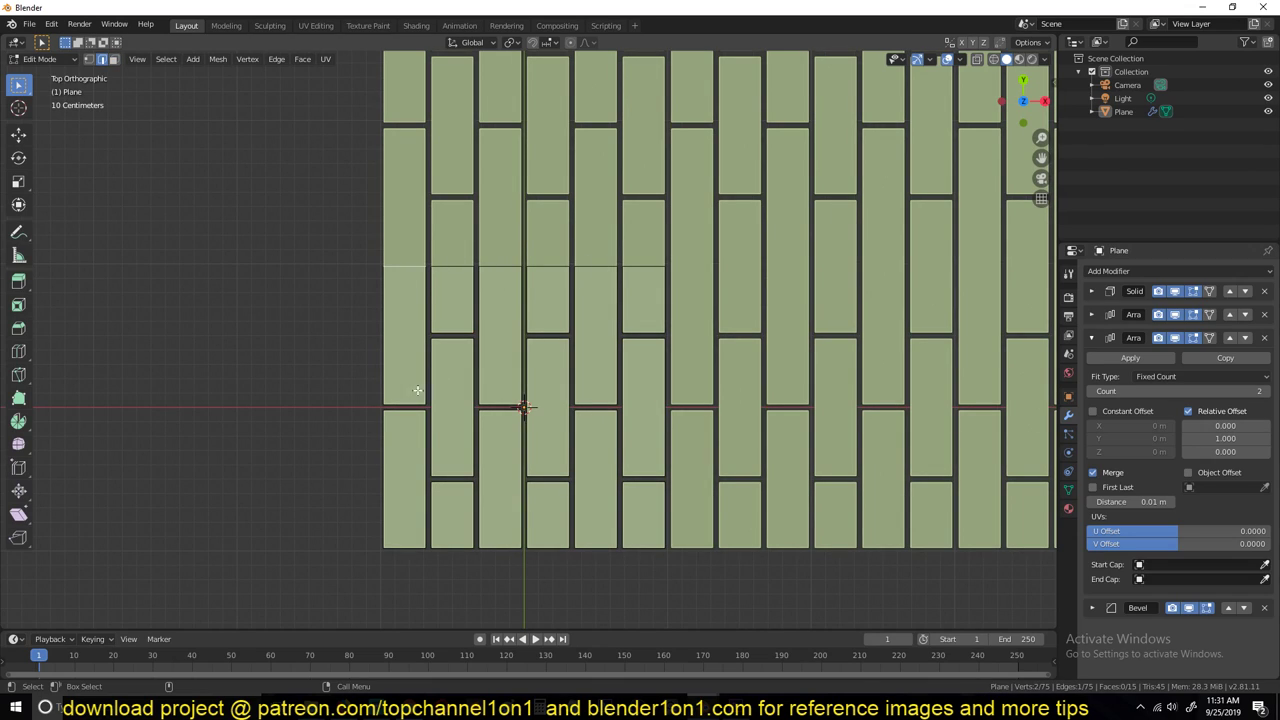
key("Tab")
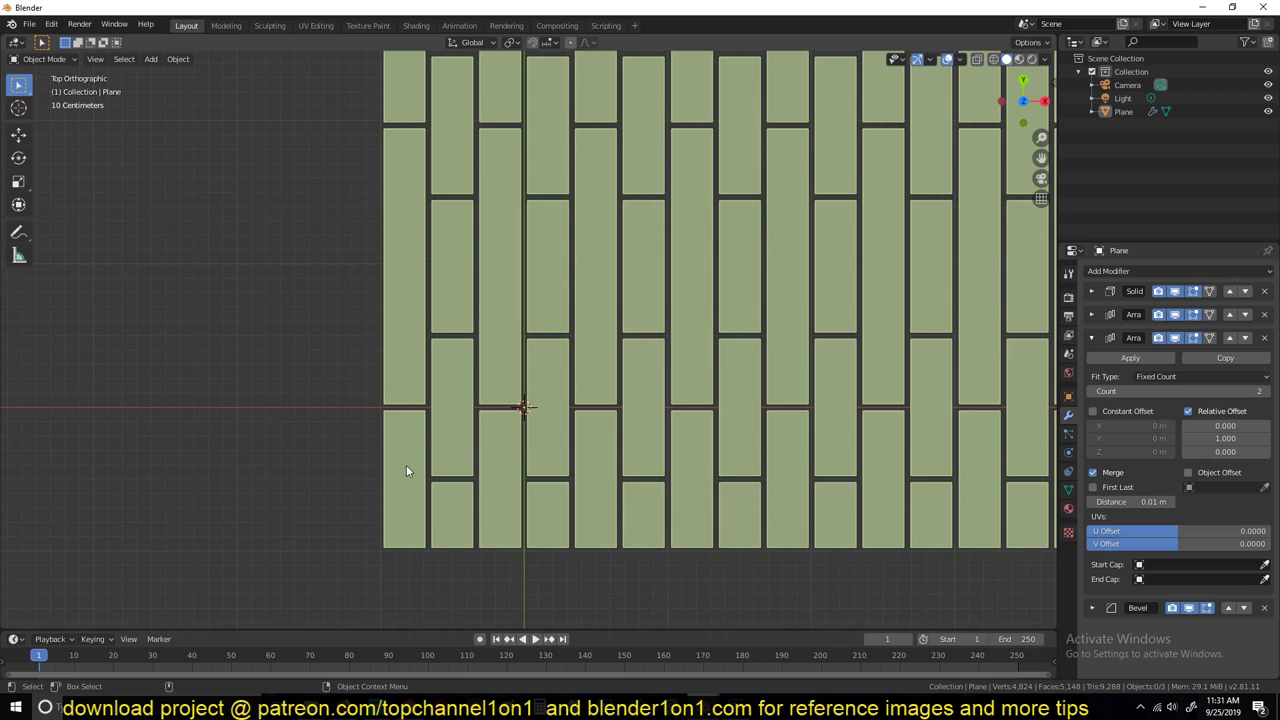
key("Tab")
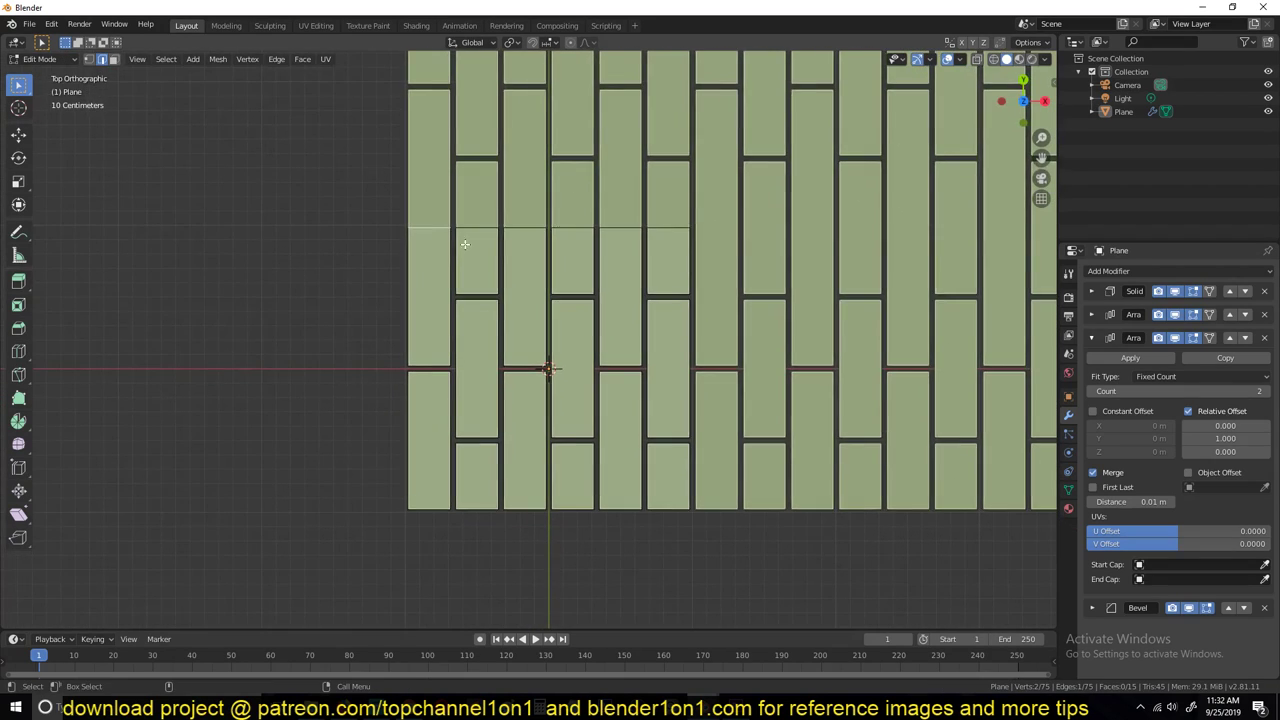
scroll(480, 236, "up", 2)
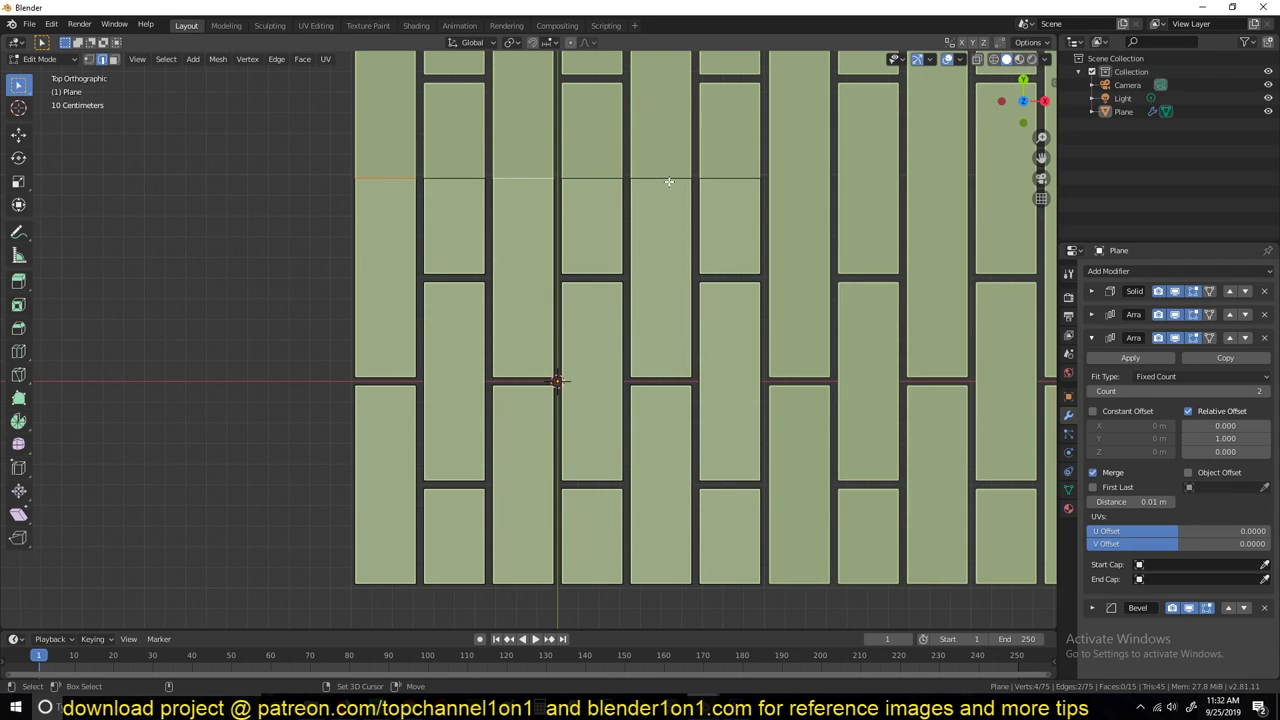
middle_click_drag(669, 181, 649, 257, "shift")
key("g")
key("y")
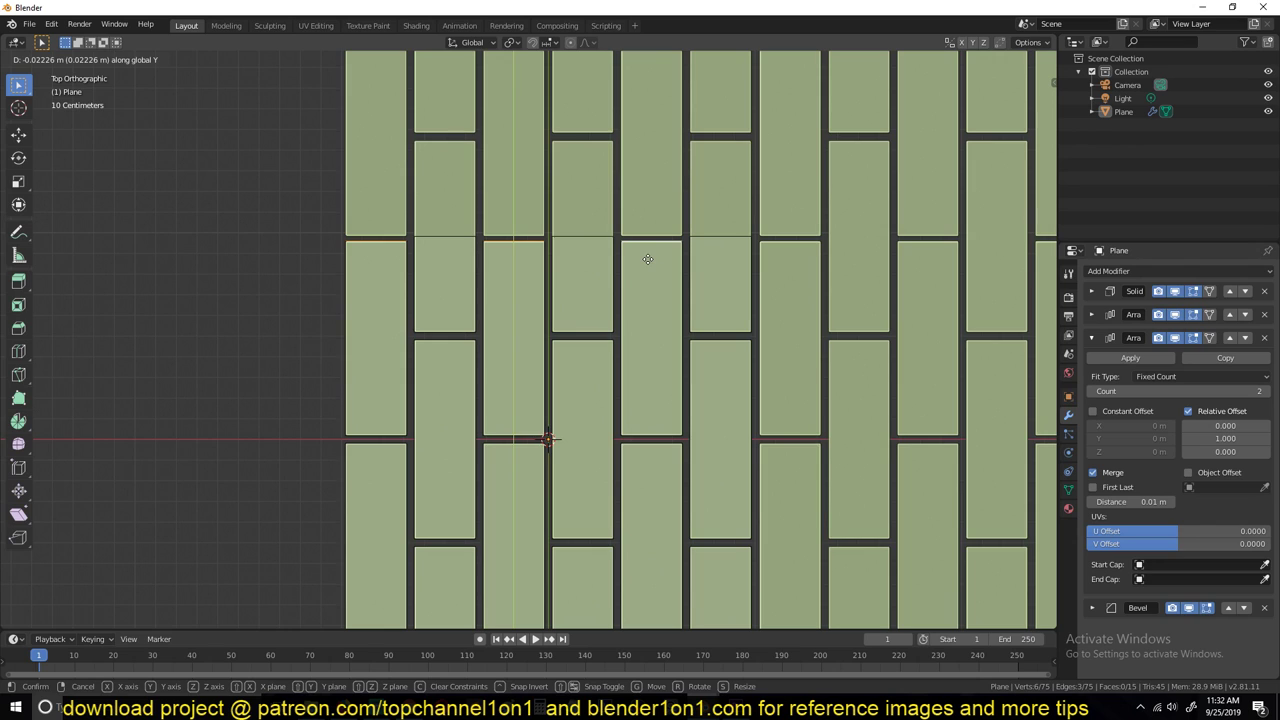
left_click(650, 261)
key("Tab")
scroll(669, 283, "down", 4)
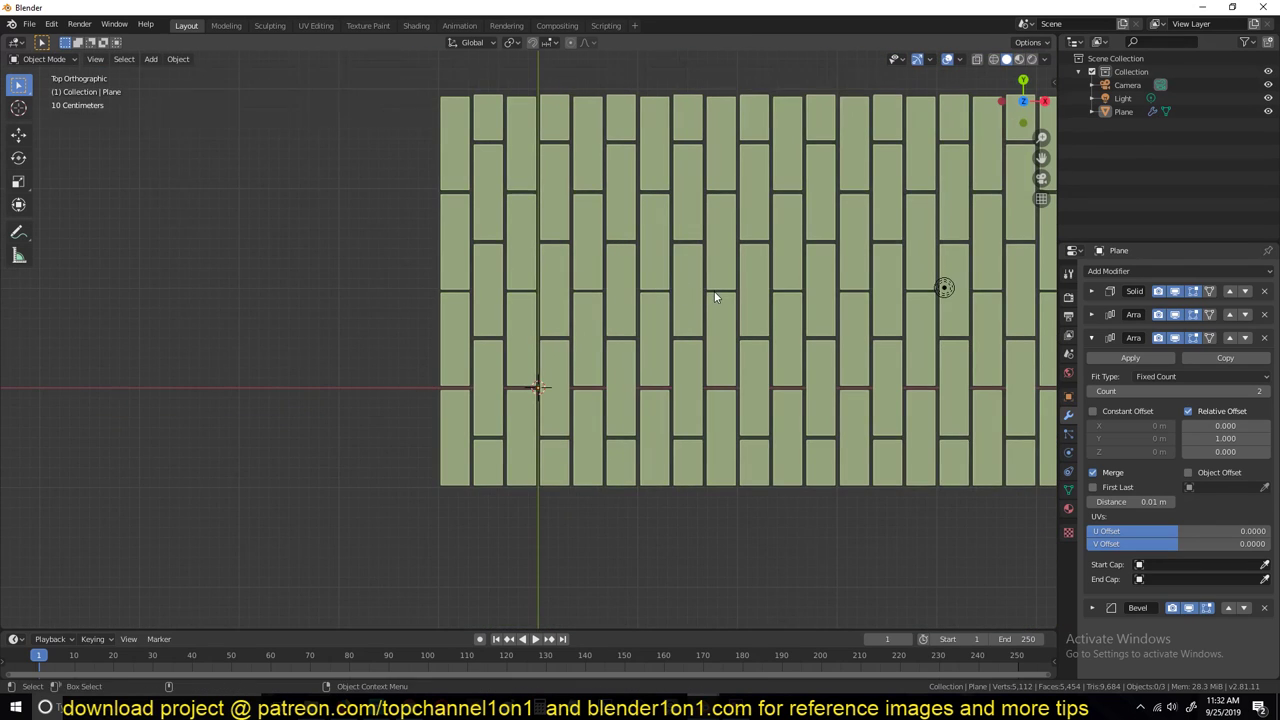
Select the brick pavement and add rigid body physics to it
middle_click_drag(714, 292, 810, 285, "shift")
left_click(686, 255)
scroll(698, 268, "down", 4)
scroll(600, 232, "up", 1)
scroll(672, 361, "up", 3)
key("KP_1")
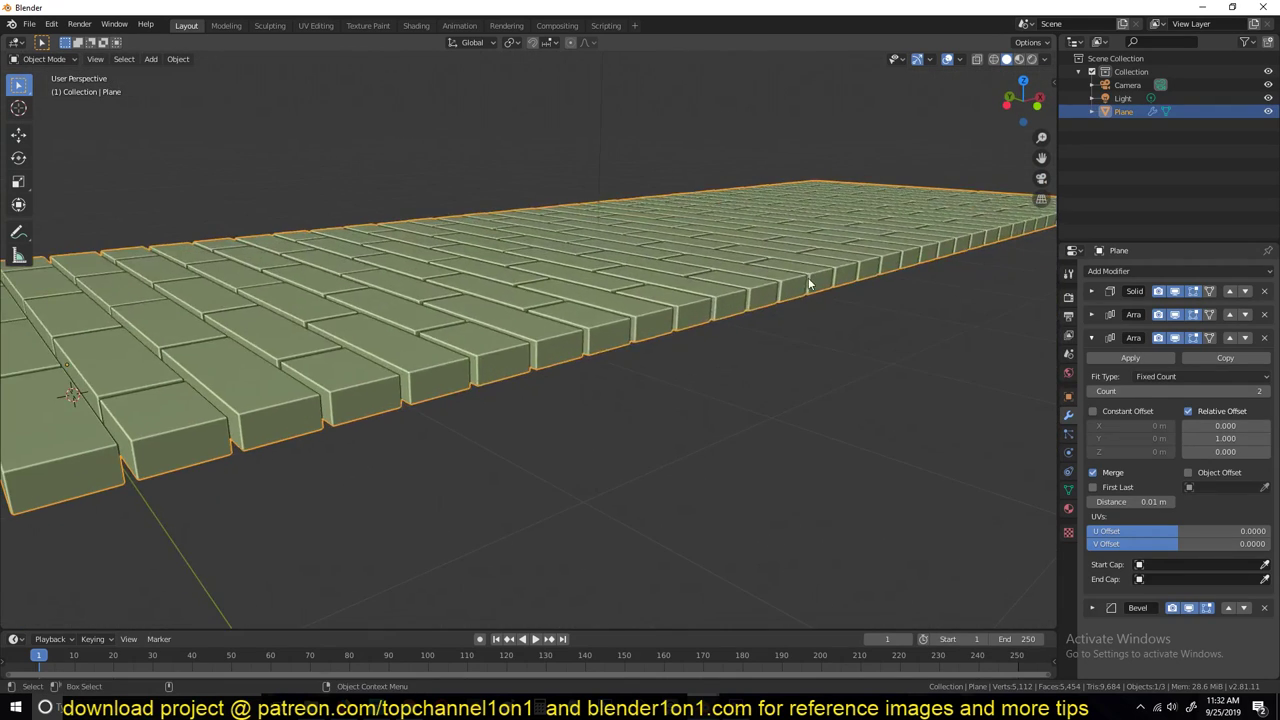
scroll(581, 273, "down", 5)
middle_click_drag(581, 273, 911, 384)
left_click(1068, 455)
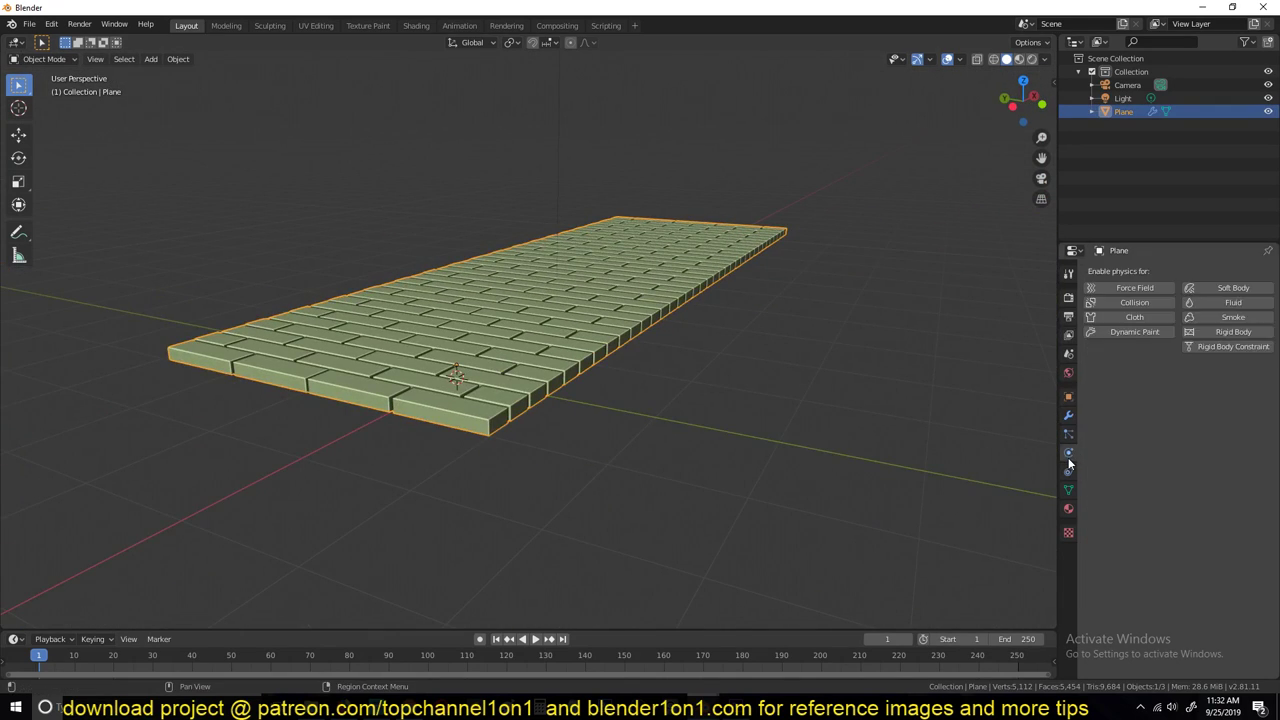
left_click(1225, 332)
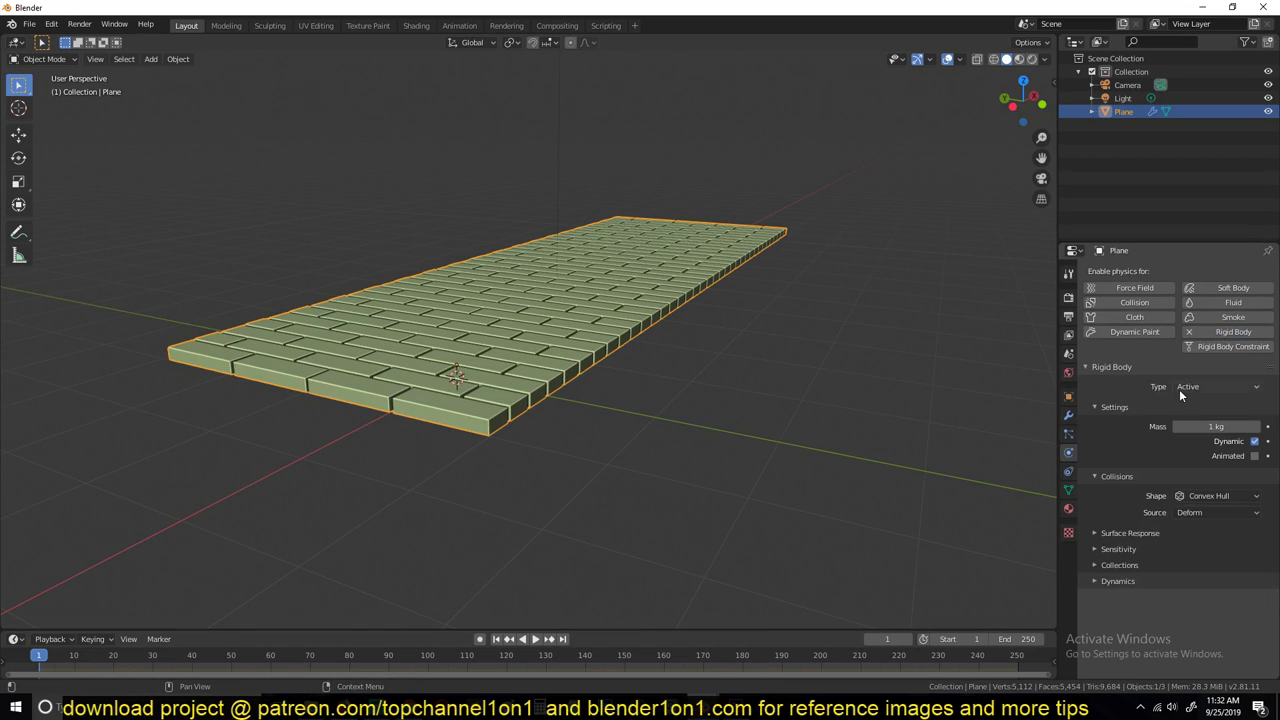
Play the rigid body simulation briefly, return to the start, and examine the pavement from the front and in perspective
key("space")
key("Escape")
middle_click_drag(612, 357, 583, 295)
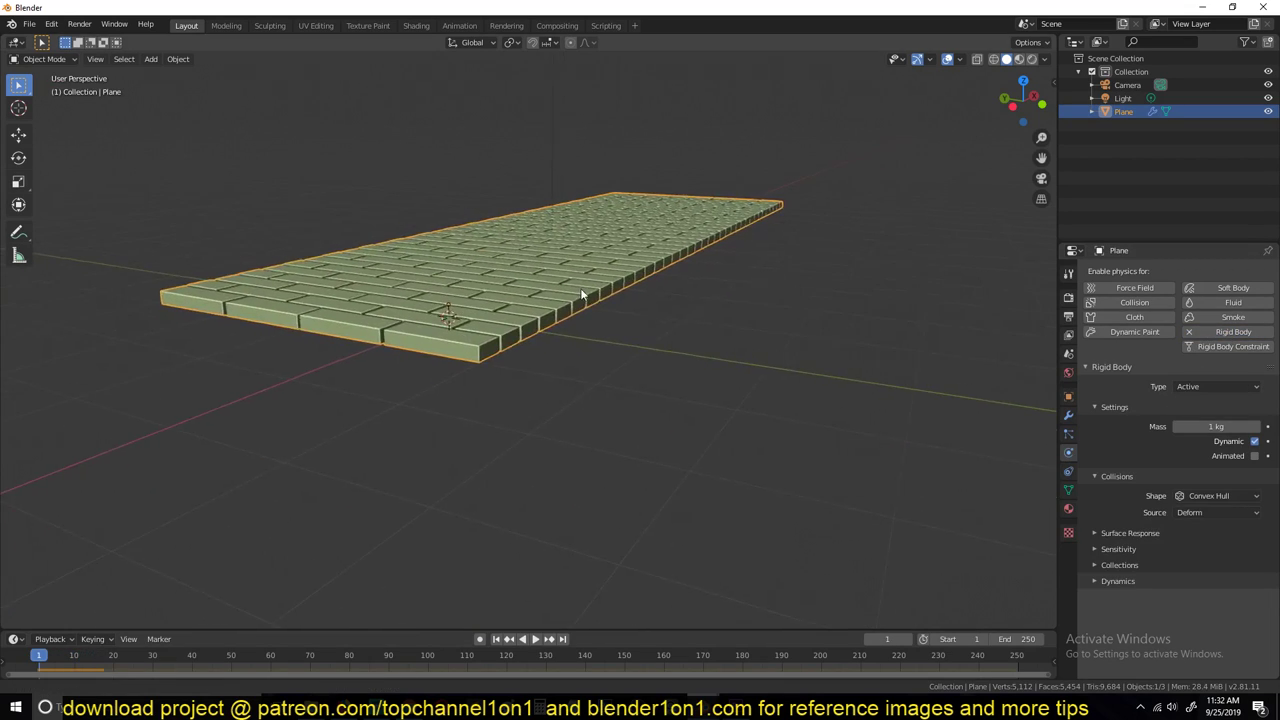
key("KP_1")
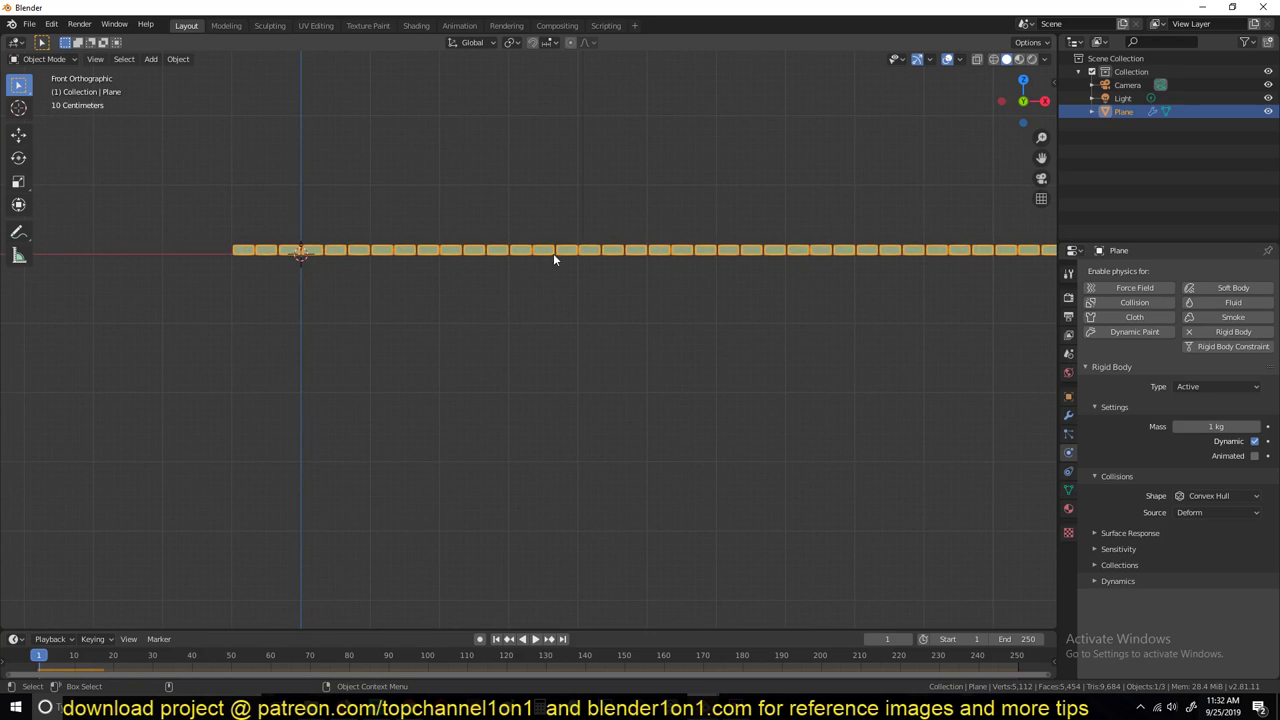
middle_click_drag(553, 253, 648, 281)
scroll(648, 285, "up", 2)
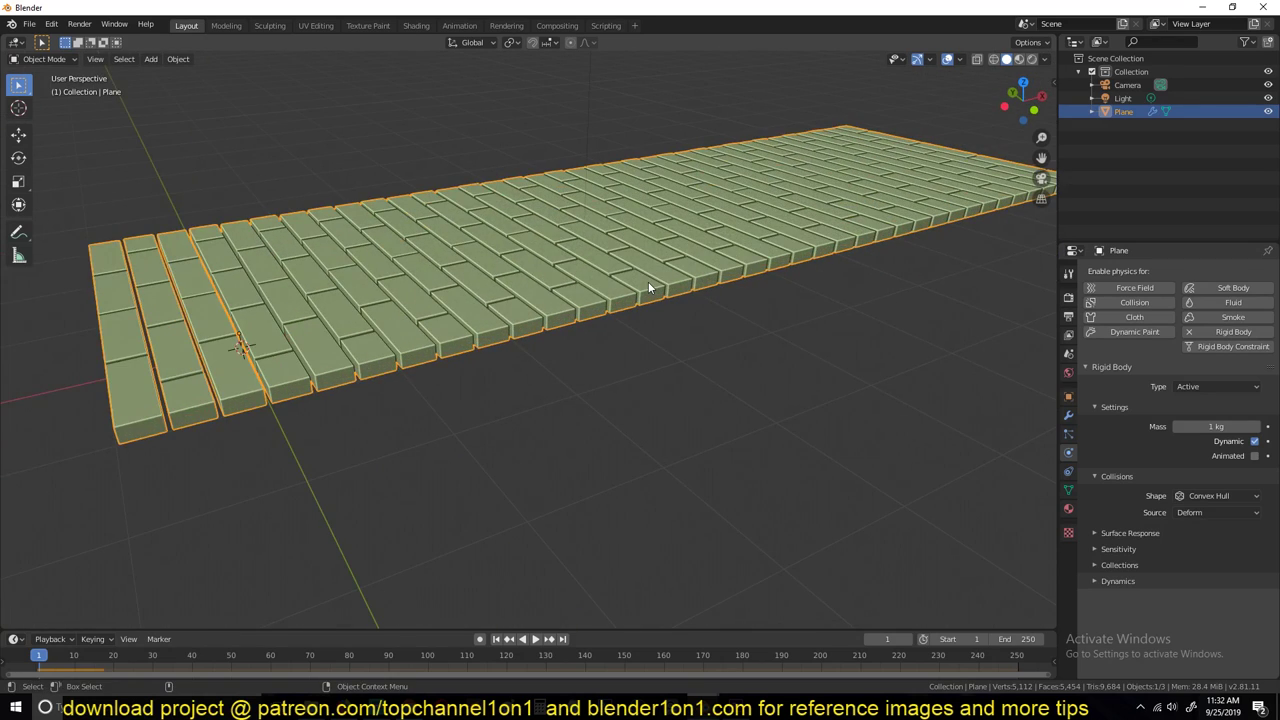
middle_click_drag(338, 305, 451, 268)
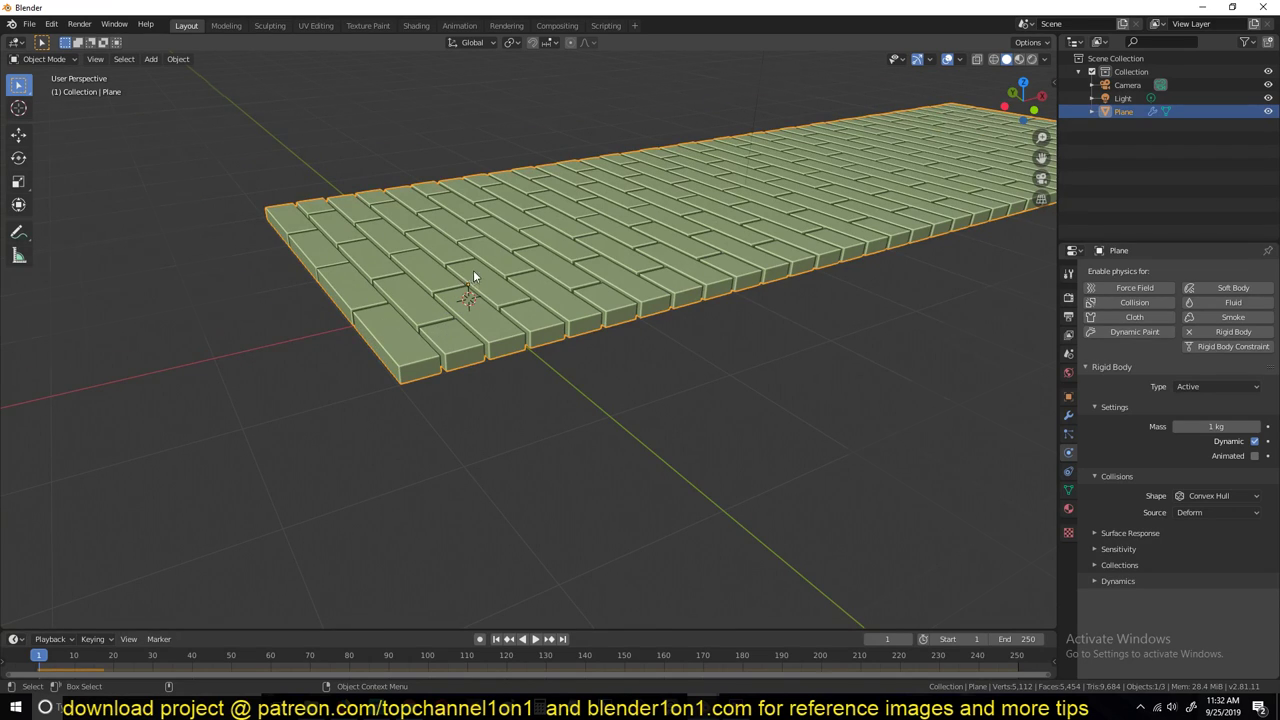
Apply the Solidify modifier to the brick pavement
key("Tab")
scroll(471, 277, "up", 5)
key("Tab")
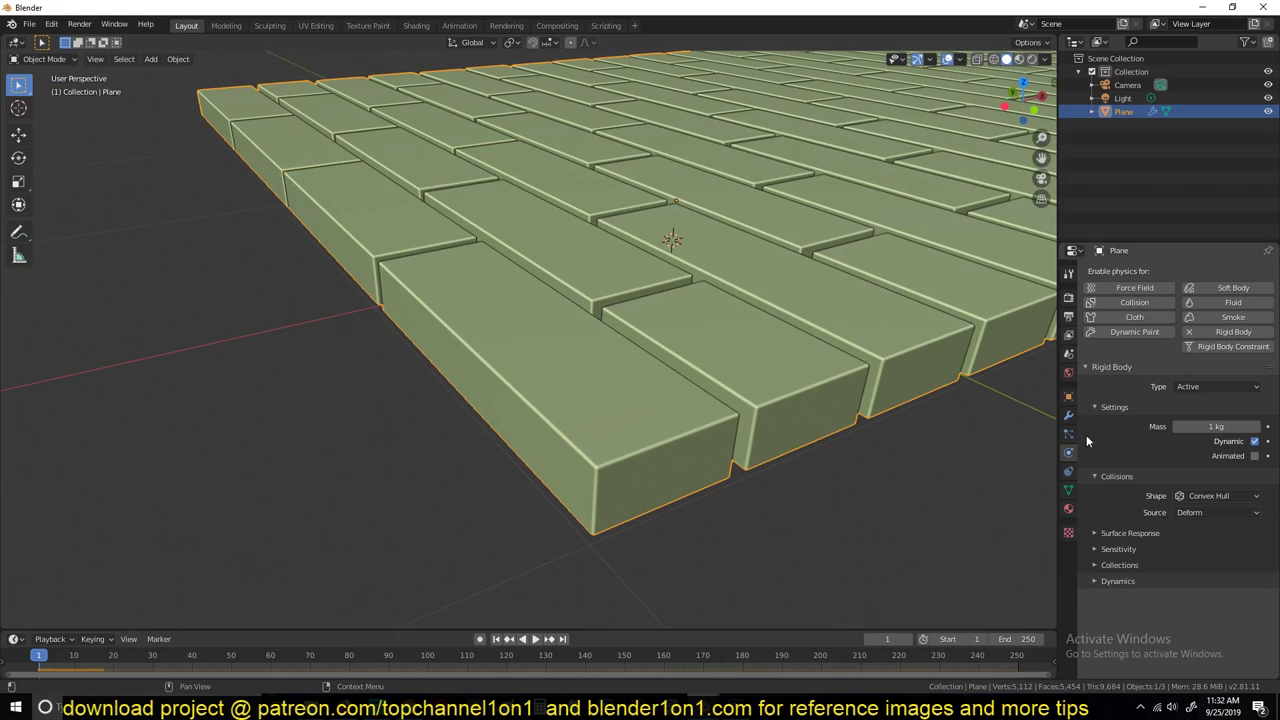
left_click(1068, 415)
left_click(1092, 291)
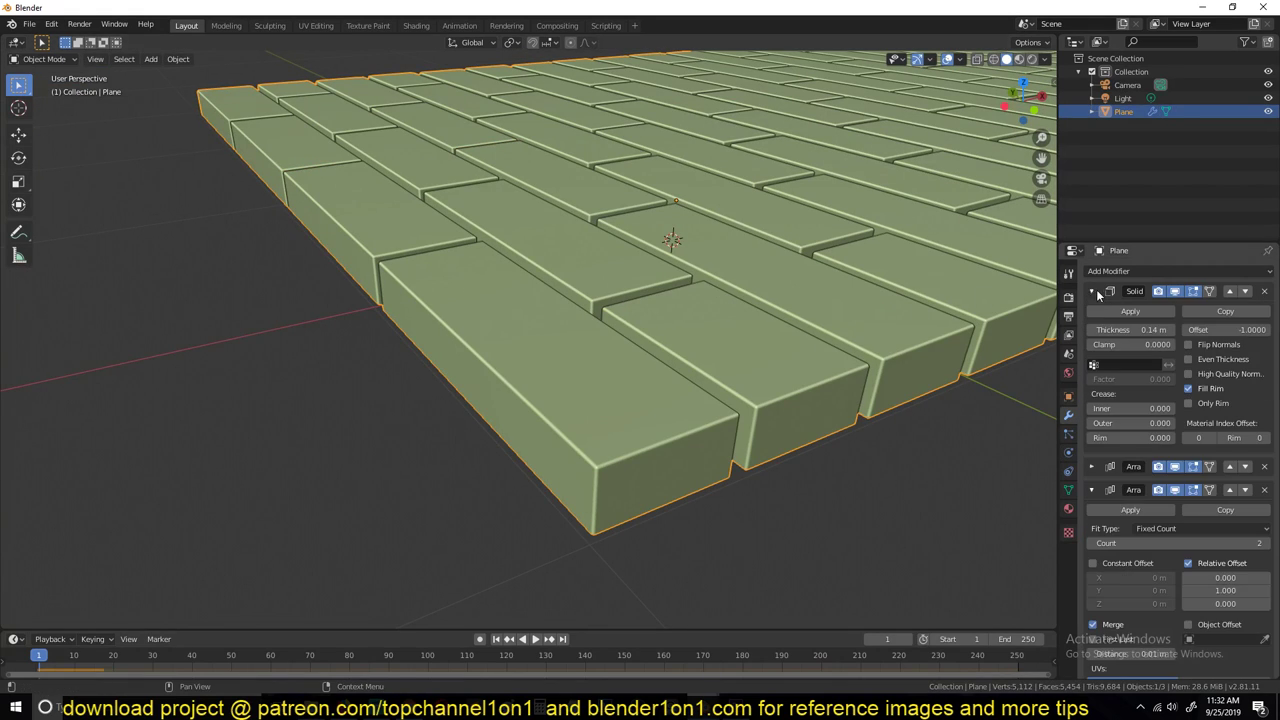
left_click(1109, 311)
Unwrap all of the original tile's geometry with Smart UV Project, using an angle limit of 66 and an island margin of 0
middle_click_drag(871, 298, 747, 295, "shift")
key("Tab")
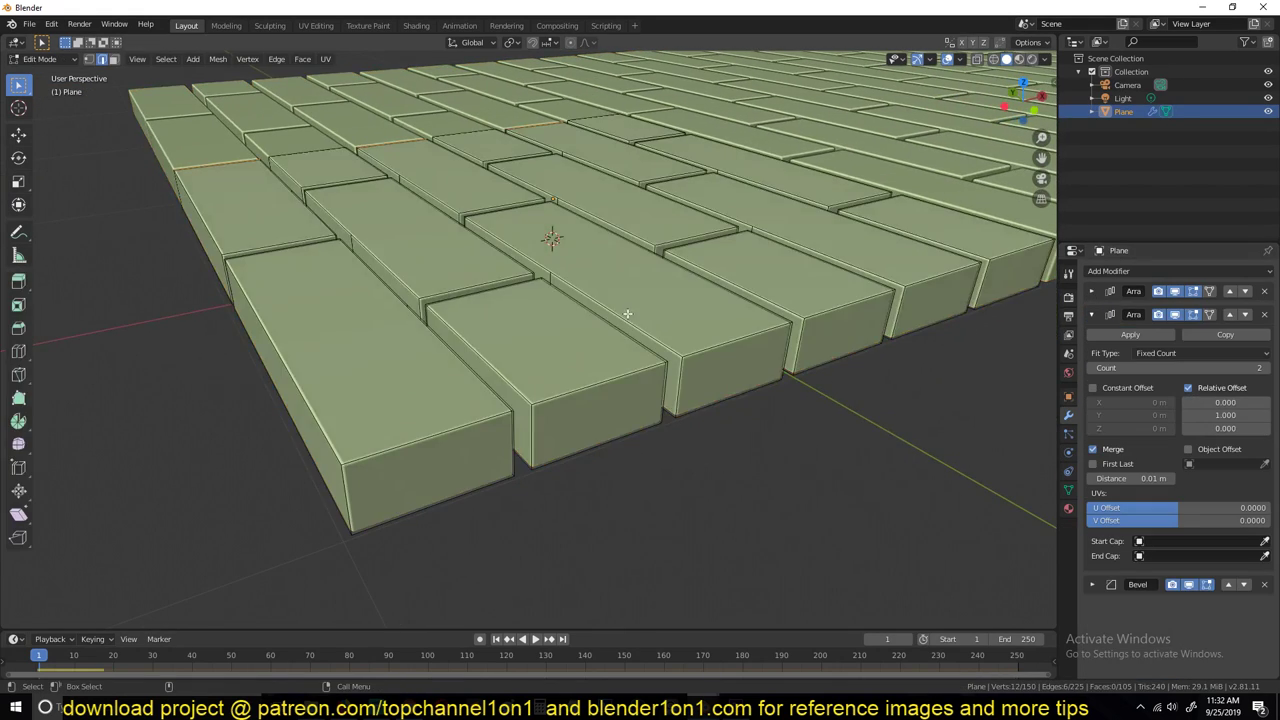
key("a")
key("u")
left_click(573, 323)
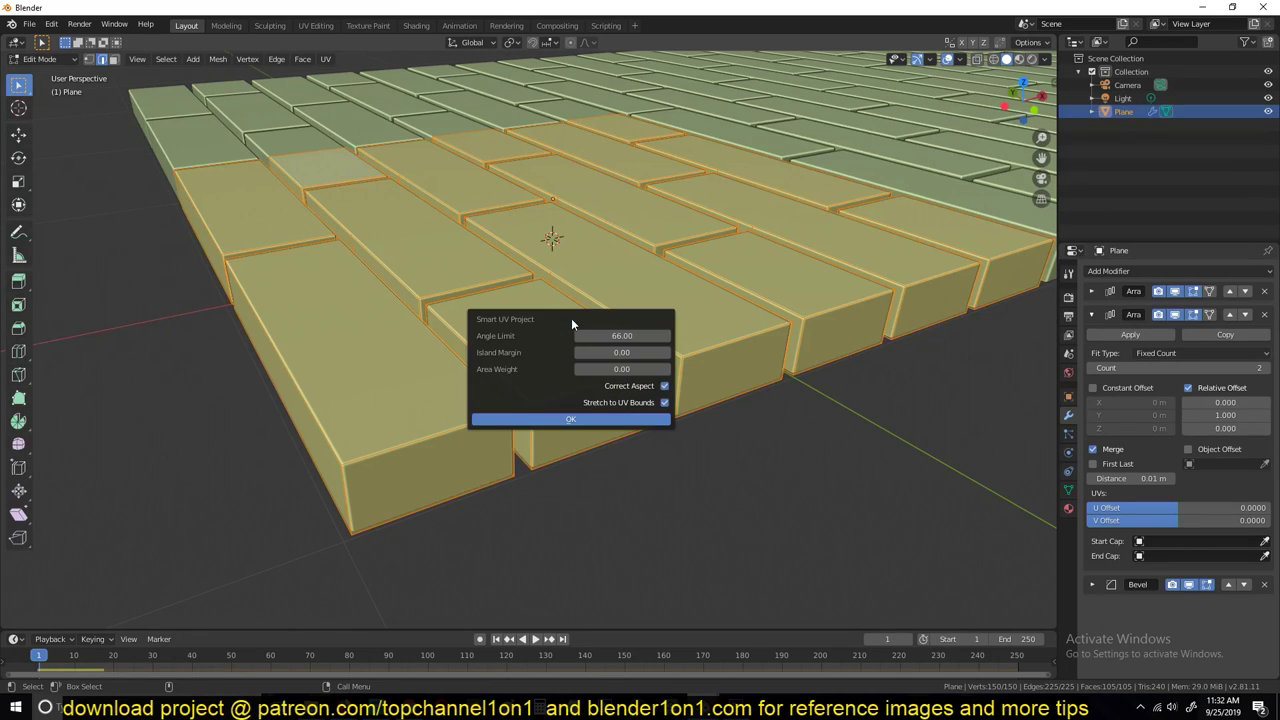
left_click(591, 418)
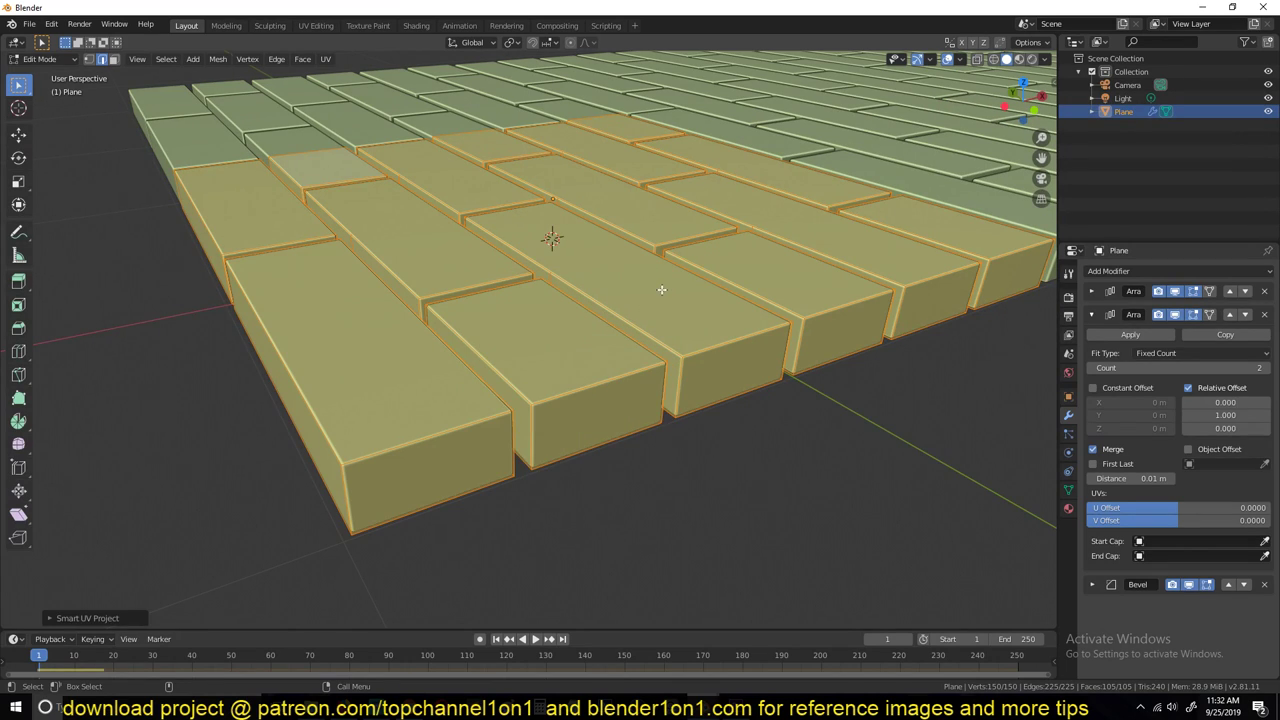
scroll(661, 289, "down", 5)
key("Tab")
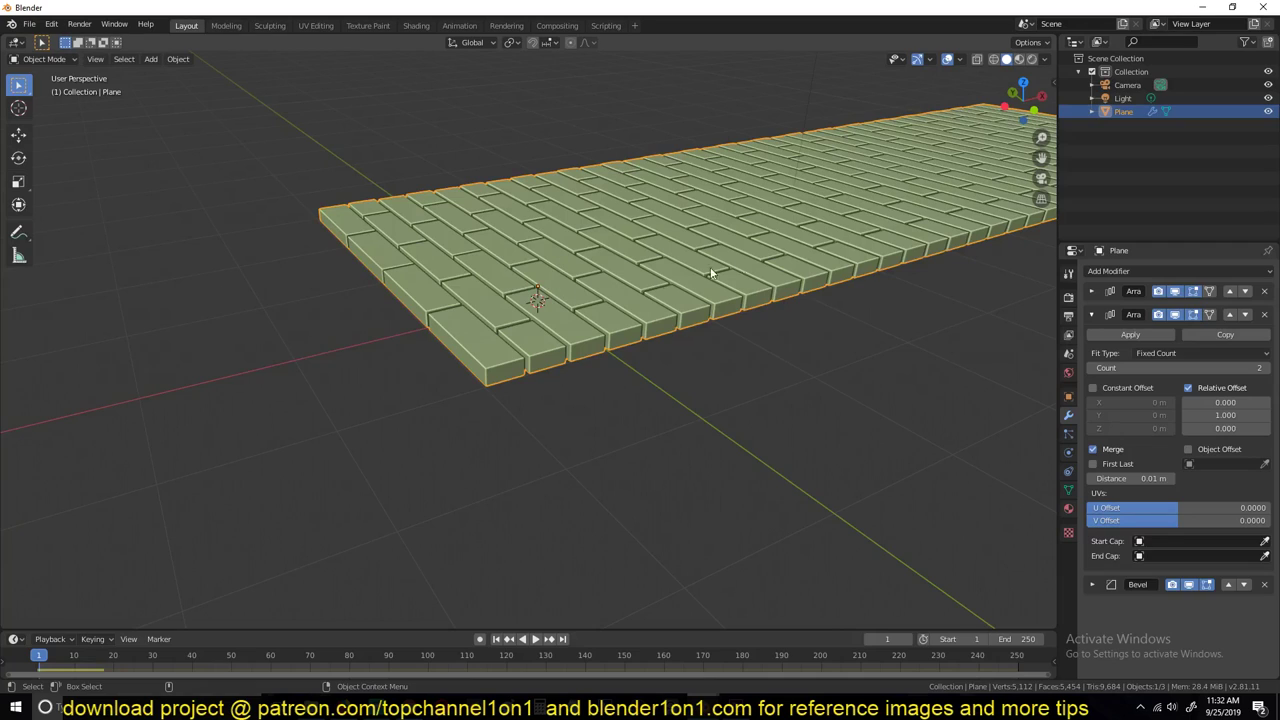
middle_click_drag(712, 273, 684, 286)
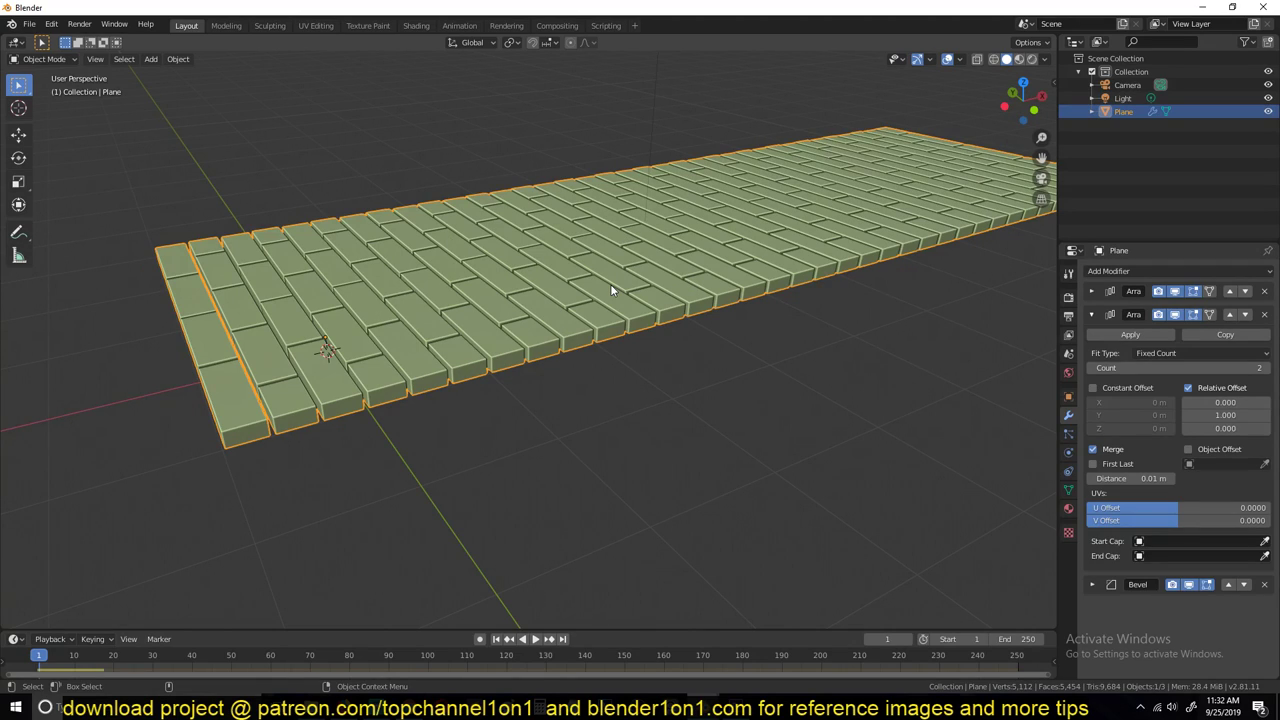
key("Tab")
key("Tab")
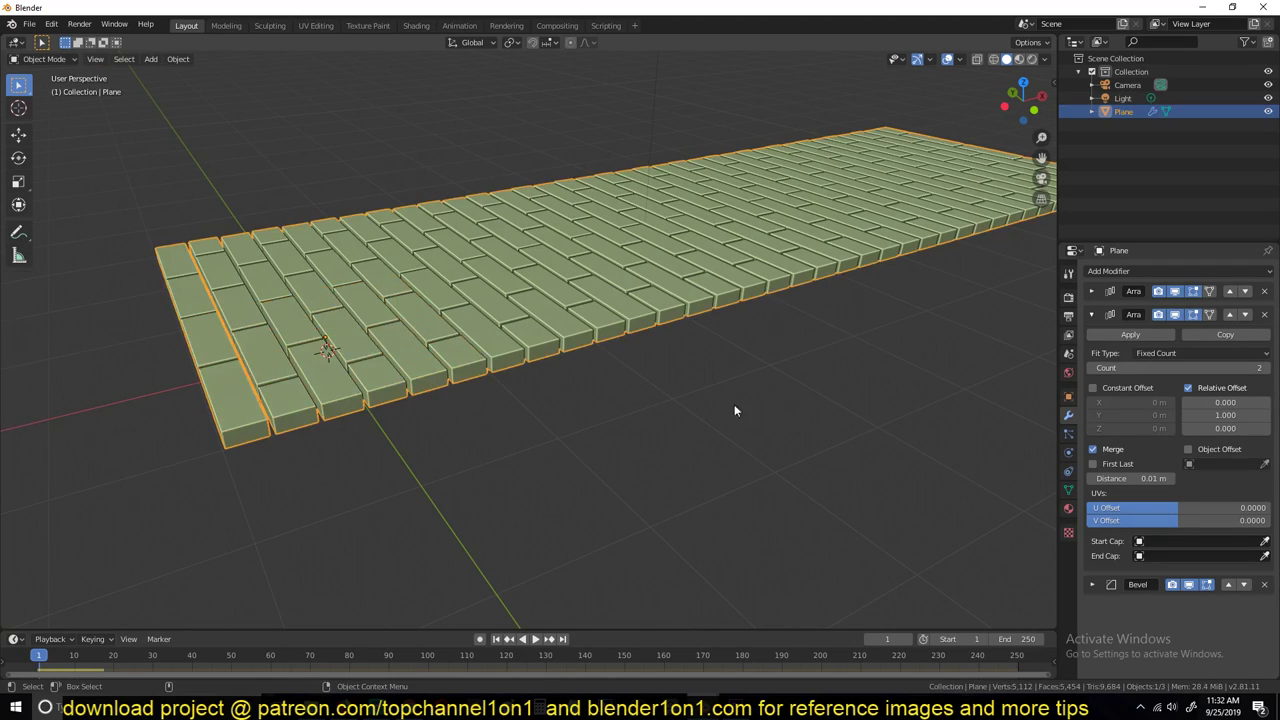
Apply both Array modifiers on the brick pavement, keeping the Bevel modifier live
left_click(1092, 291)
left_click(1130, 311)
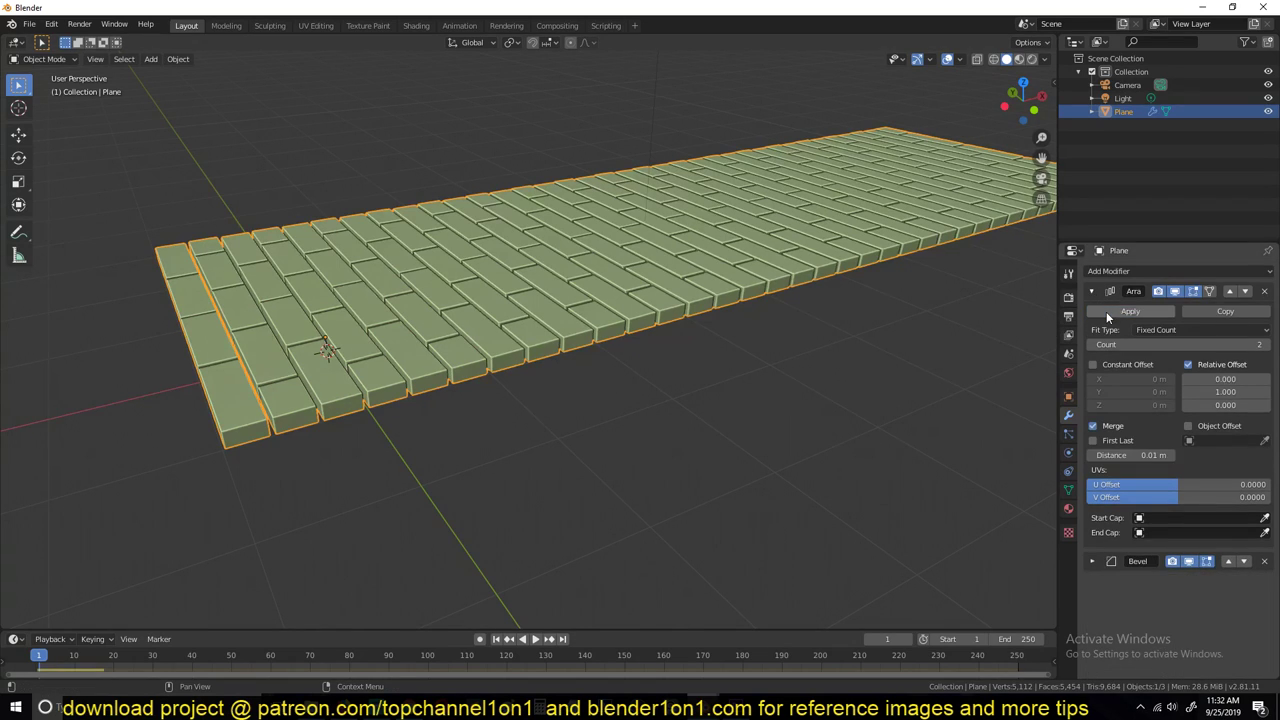
left_click(1130, 311)
Examine the bricks' edges and gaps up close and from above, comparing the pavement with and without the Bevel
middle_click_drag(454, 334, 616, 226)
scroll(616, 285, "up", 5)
scroll(616, 285, "down", 2)
mouse_move(617, 287)
middle_mouse_down()
mouse_move(644, 299)
mouse_move(621, 284)
middle_mouse_up()
scroll(633, 309, "up", 2)
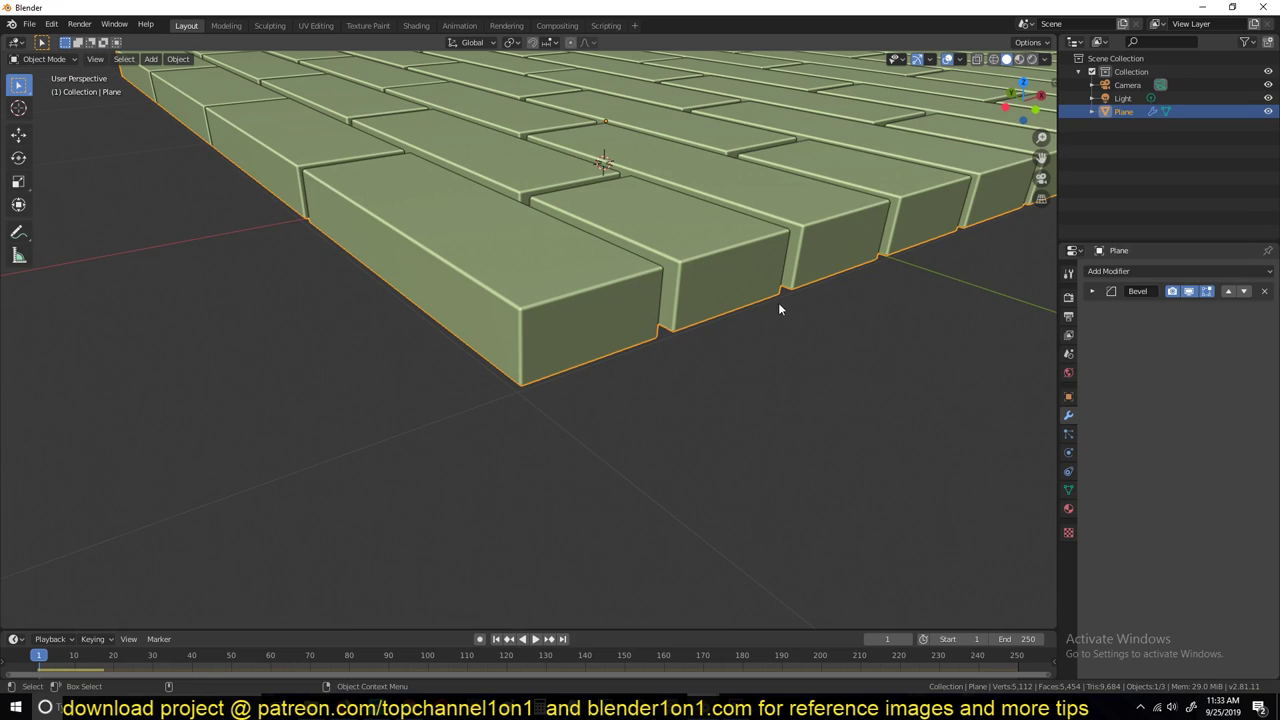
middle_click_drag(779, 309, 685, 337)
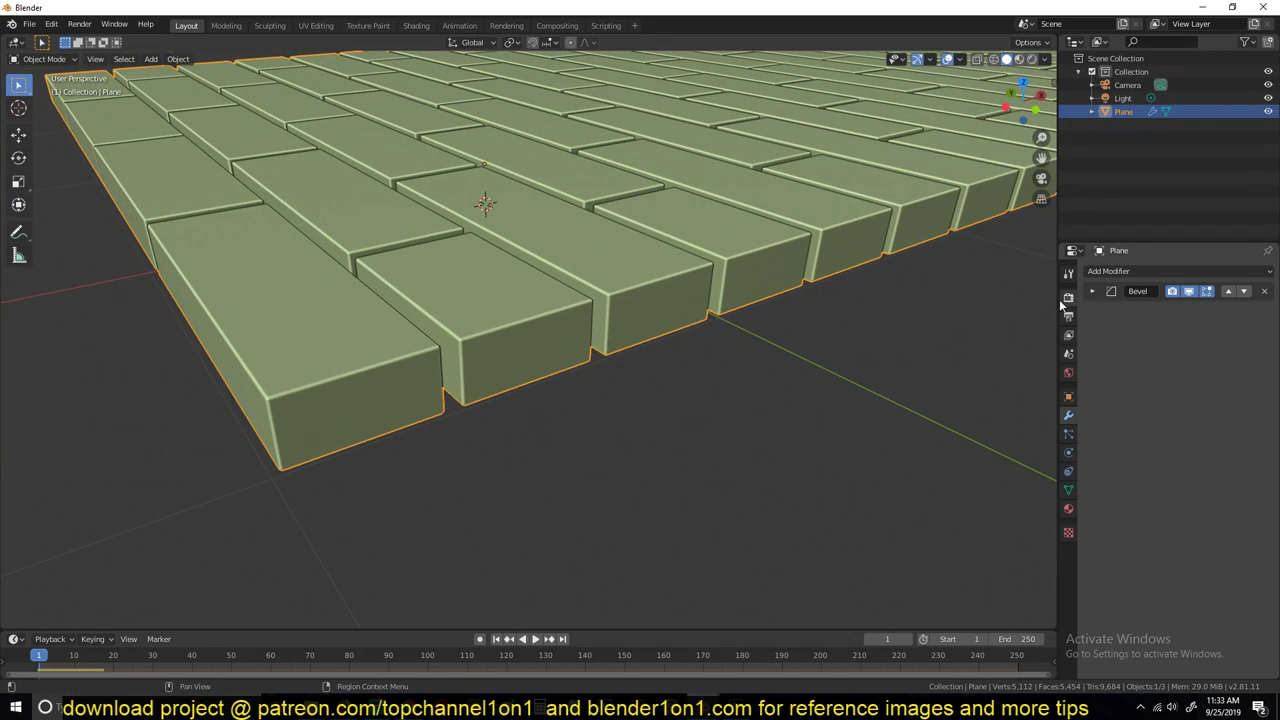
left_click(1188, 291)
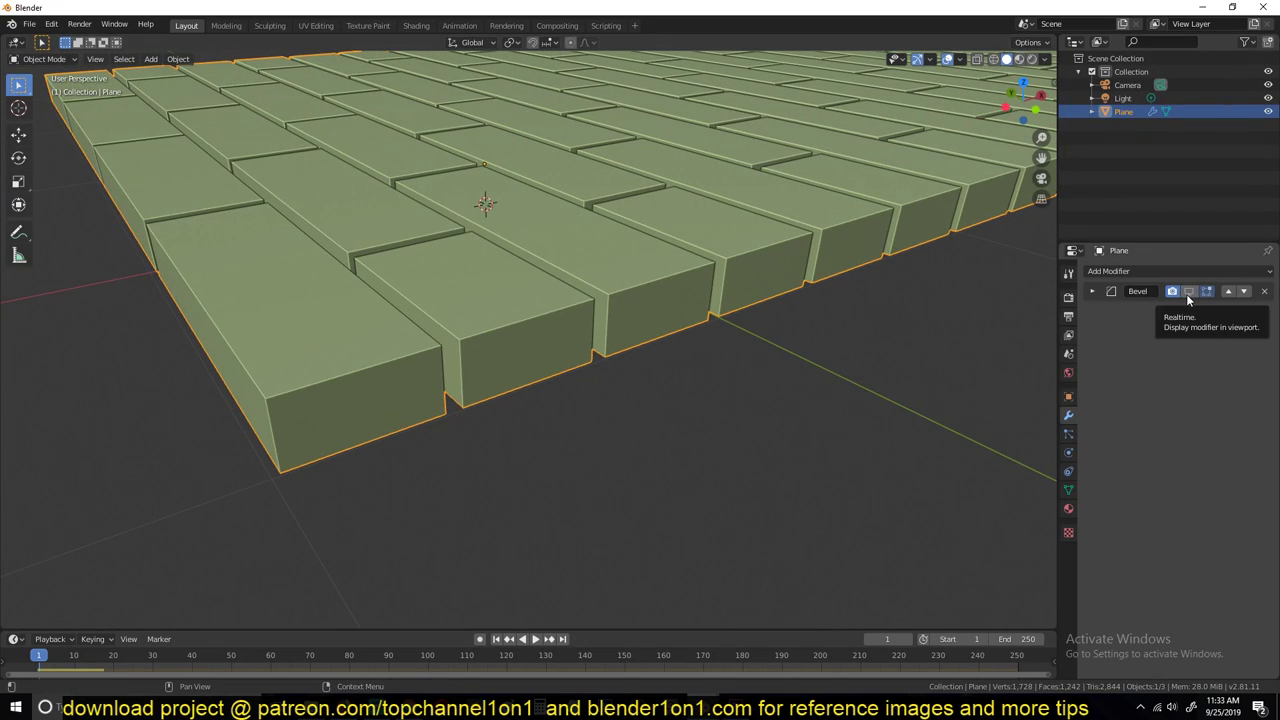
left_click(1188, 295)
scroll(668, 241, "down", 6)
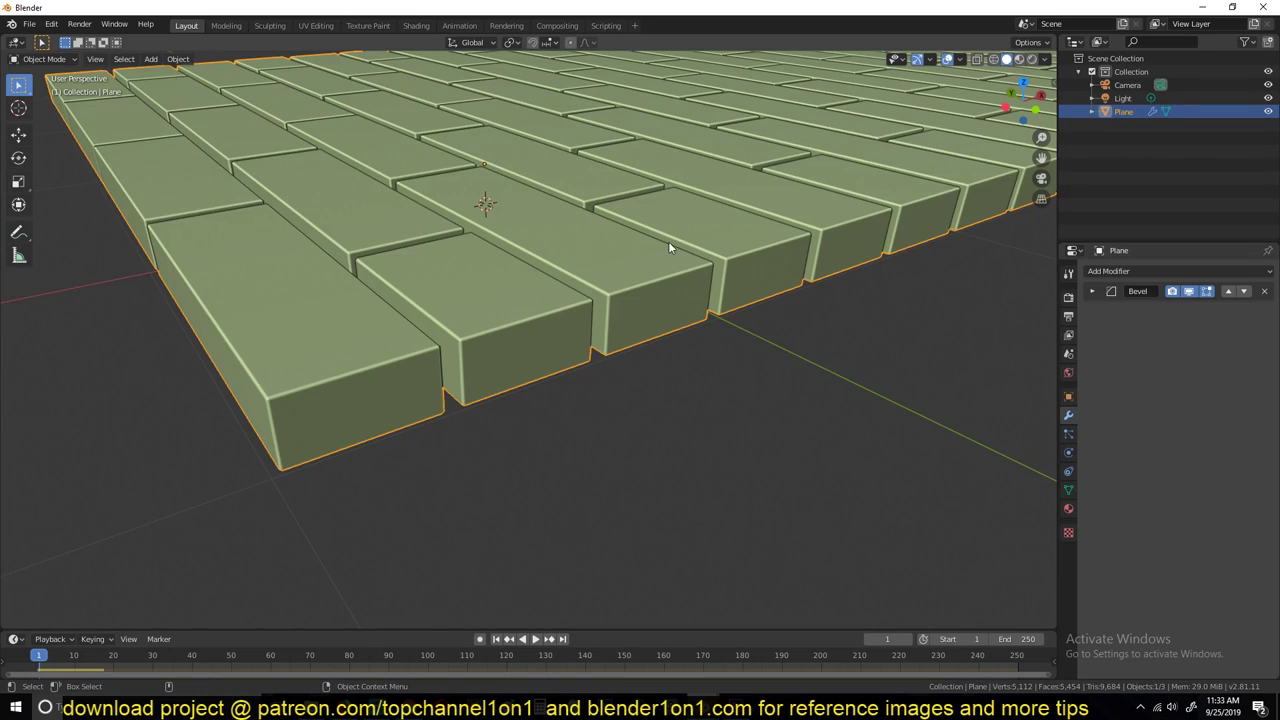
key("KP_7")
scroll(667, 249, "up", 4)
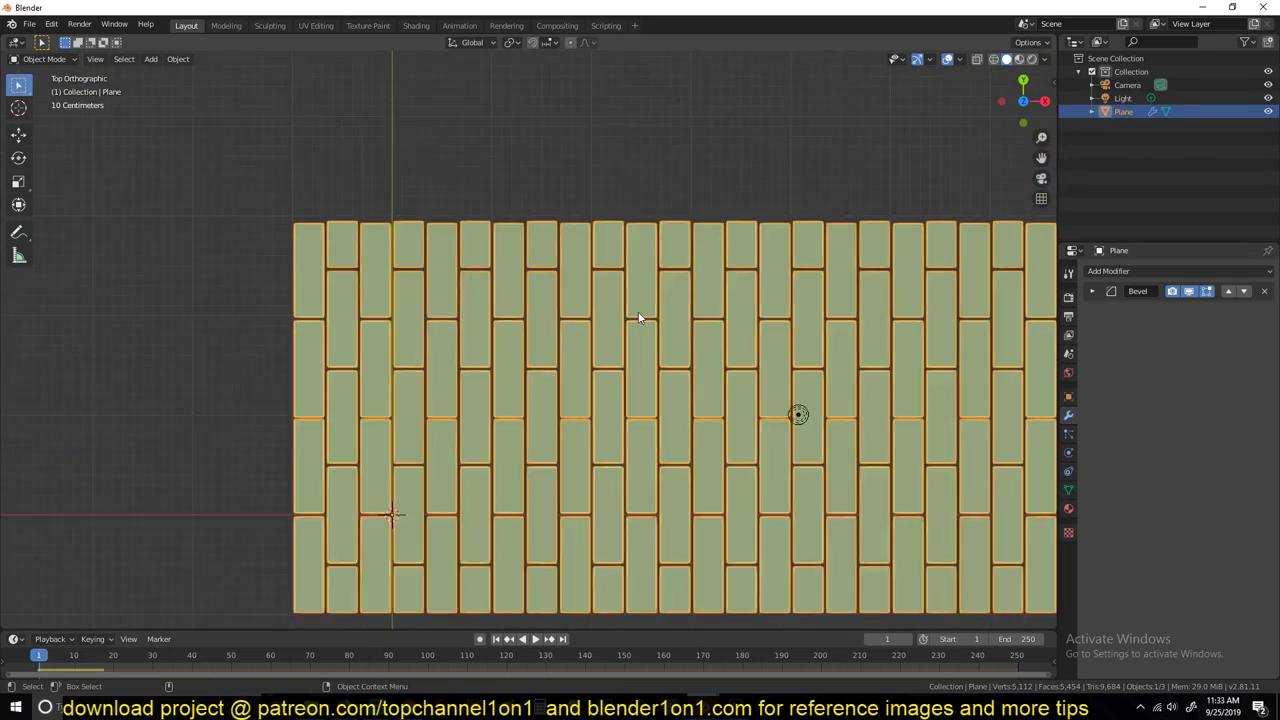
middle_click_drag(677, 266, 689, 214)
scroll(693, 243, "down", 2)
scroll(689, 214, "up", 8)
scroll(689, 214, "down", 8)
scroll(666, 251, "down", 6)
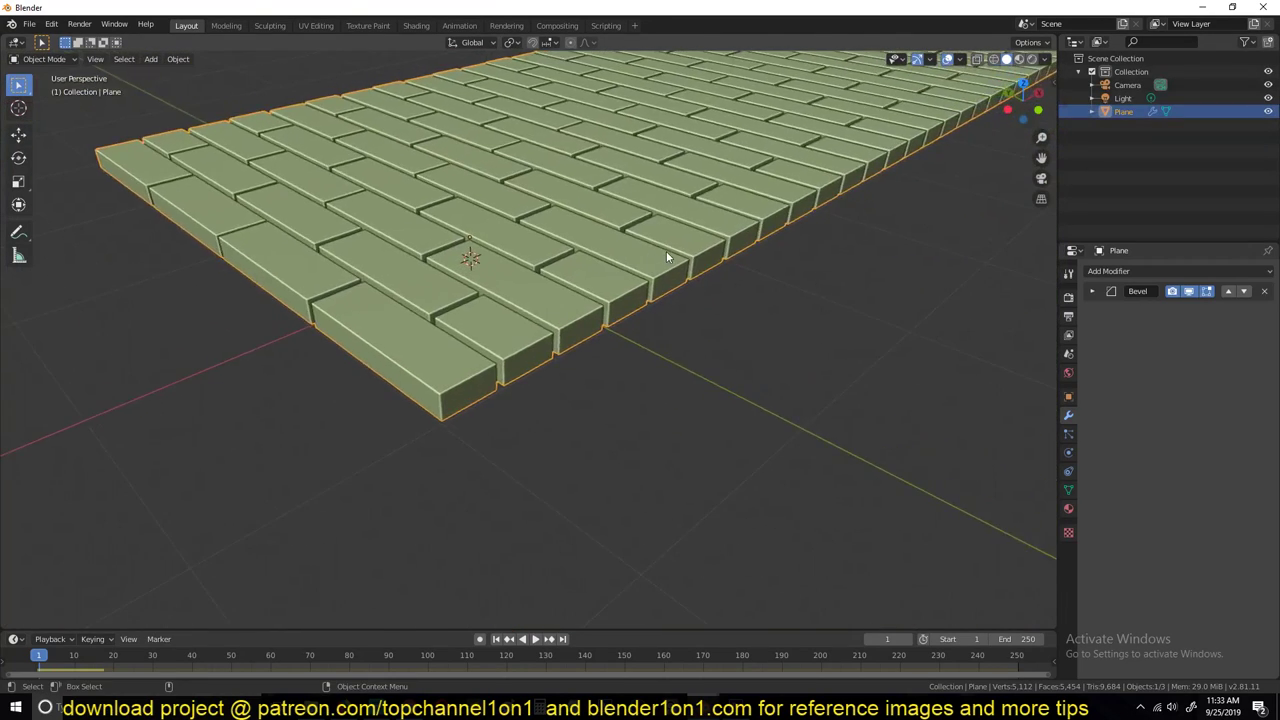
Play the rigid body simulation of the joined pavement briefly and return to the first frame
key("space")
middle_click_drag(666, 251, 725, 306)
key("Escape")
Separate the pavement mesh by loose parts so each brick is its own object, and deselect everything
scroll(648, 264, "up", 5)
scroll(687, 338, "down", 2)
scroll(688, 359, "up", 2)
key("Tab")
scroll(584, 318, "down", 5)
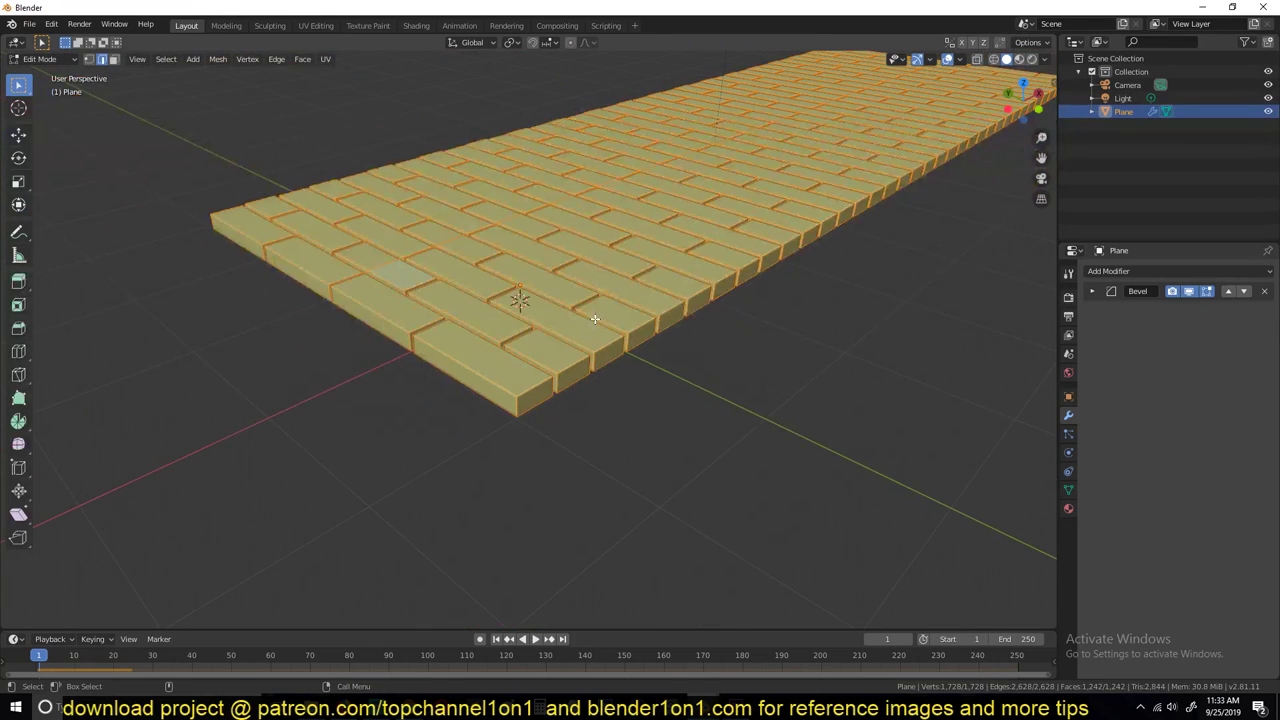
key("p")
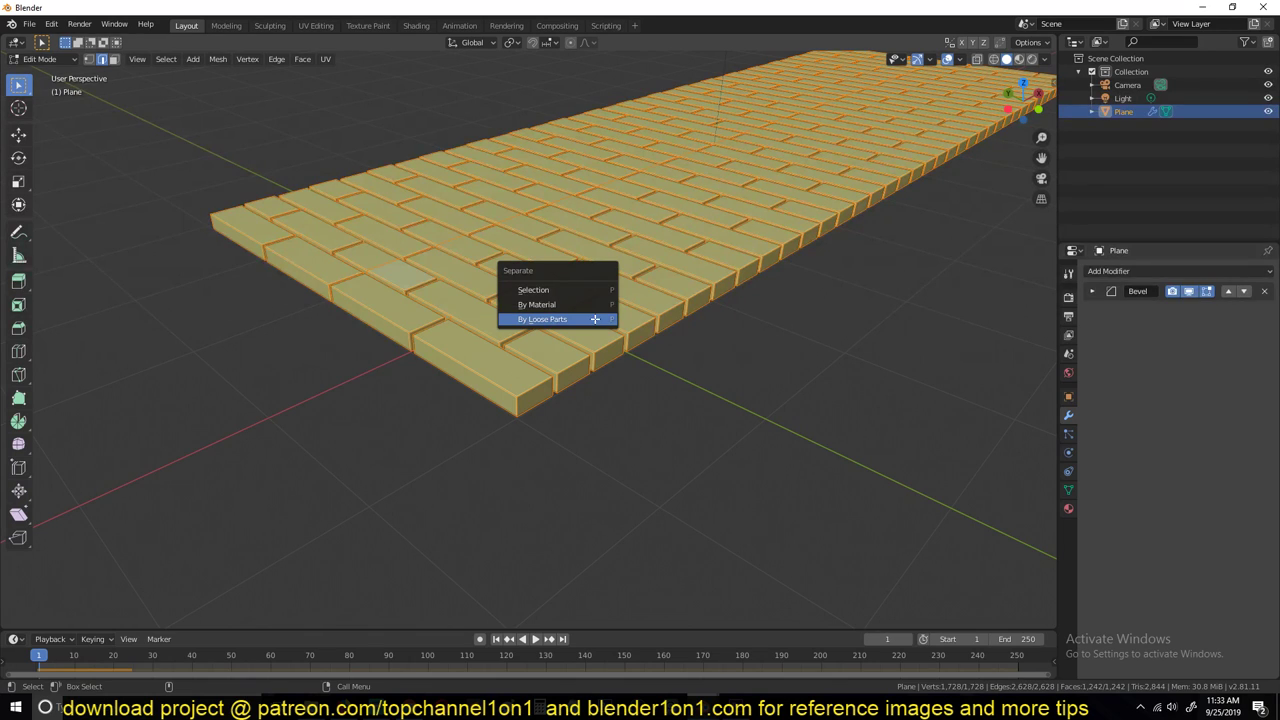
left_click(575, 319)
key("Tab")
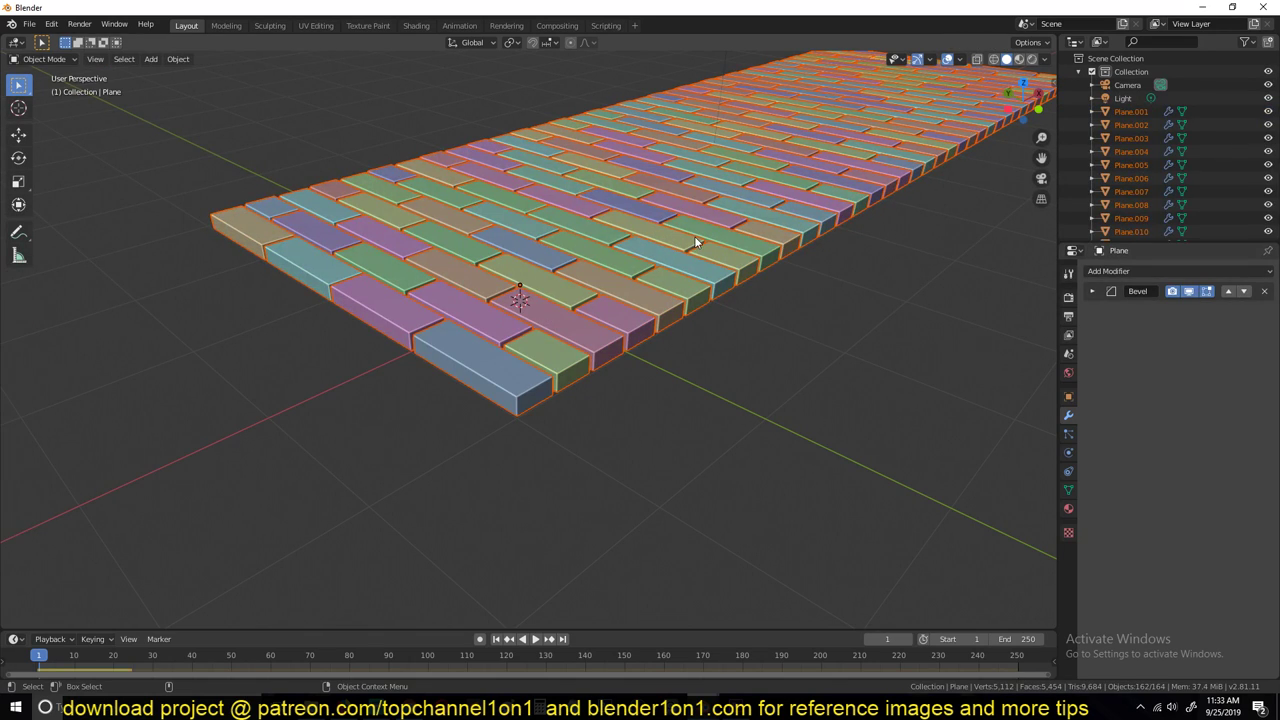
key("alt+a")
Add a plane at the 3D cursor and scale it up until it is wider than the pavement
middle_click_drag(836, 304, 643, 239)
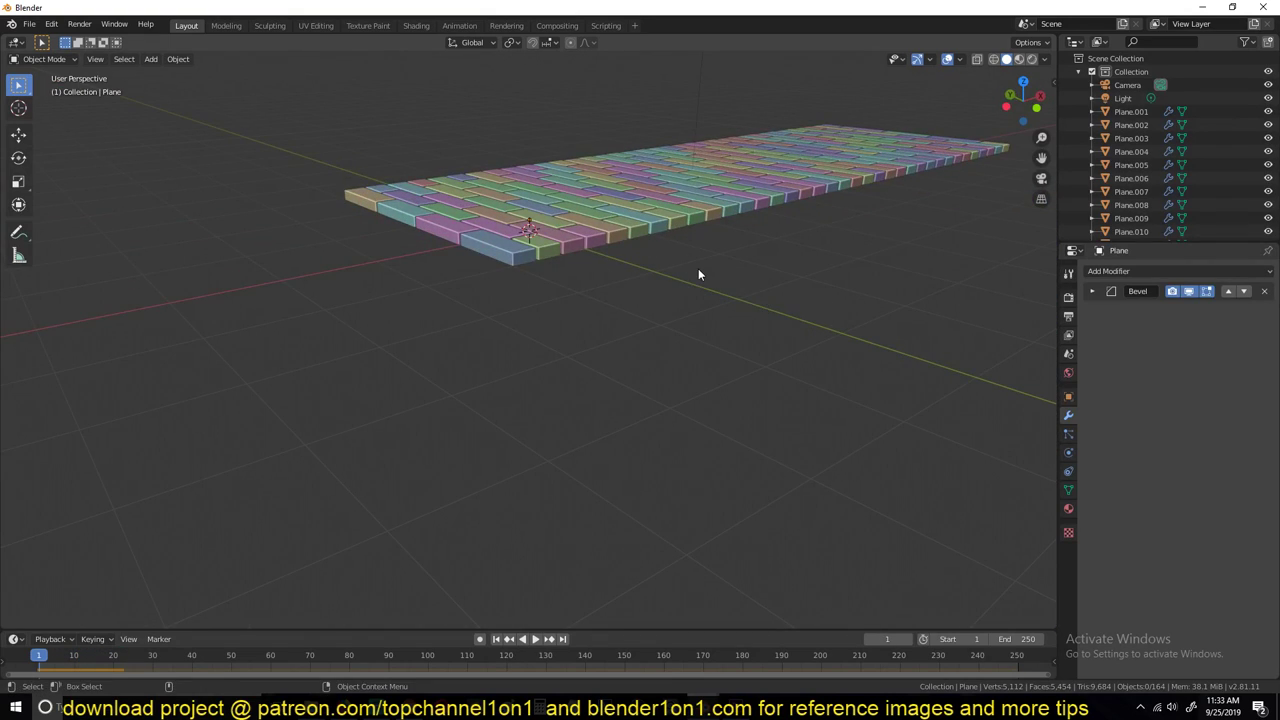
key("shift+a")
mouse_move(698, 268)
left_click(748, 272)
key("s")
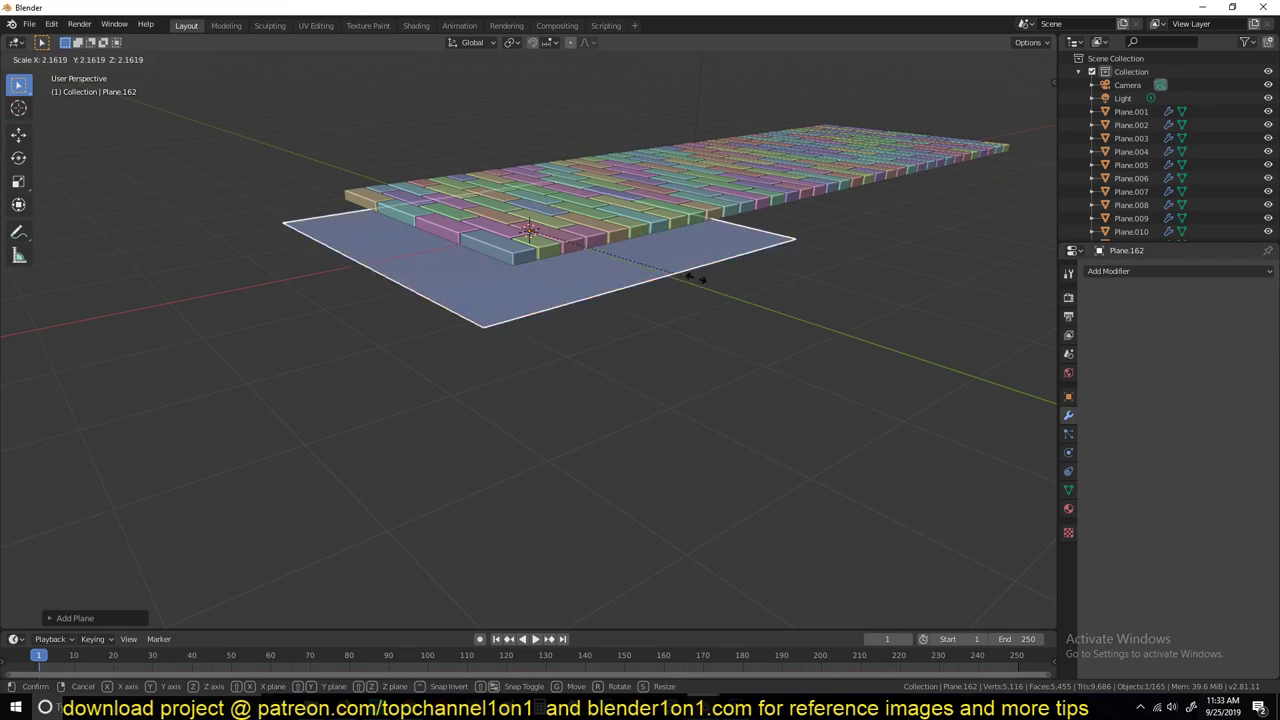
left_click(720, 274)
Stretch the ground plane along X and shift it along Y to sit under the pavement's width
middle_click_drag(720, 274, 634, 286)
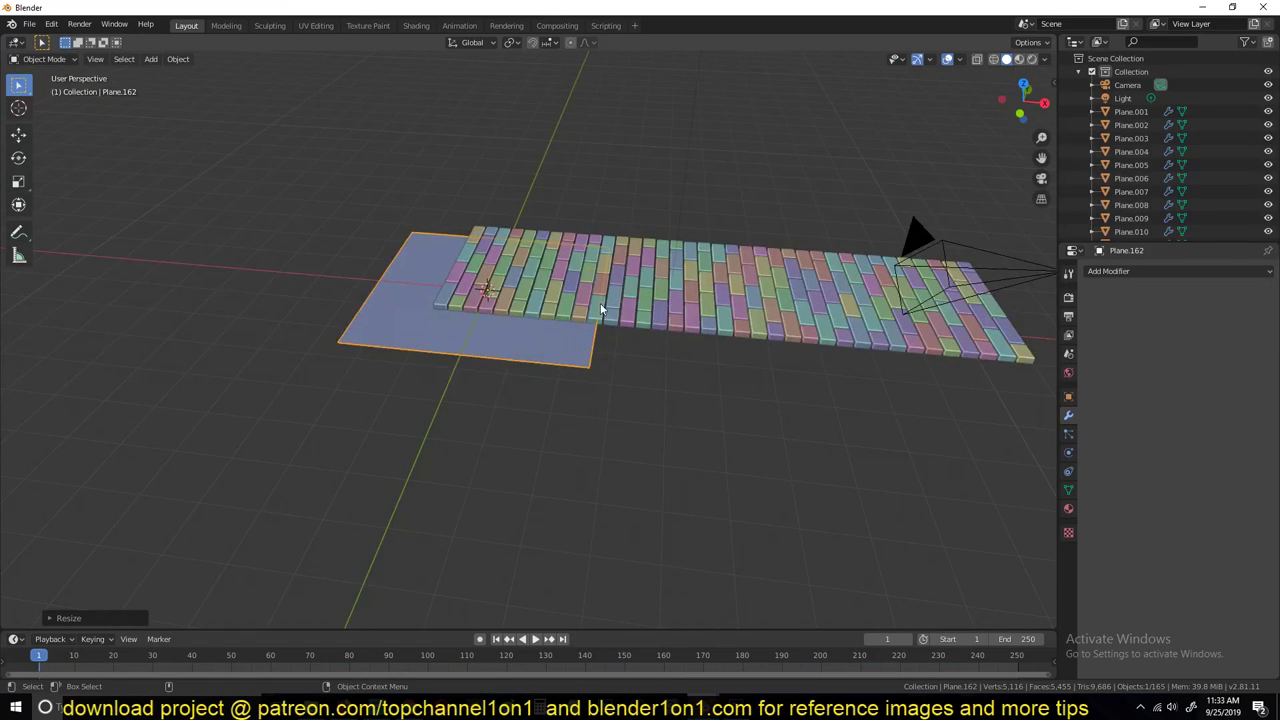
key("s")
key("x")
left_click(889, 338)
key("g")
key("y")
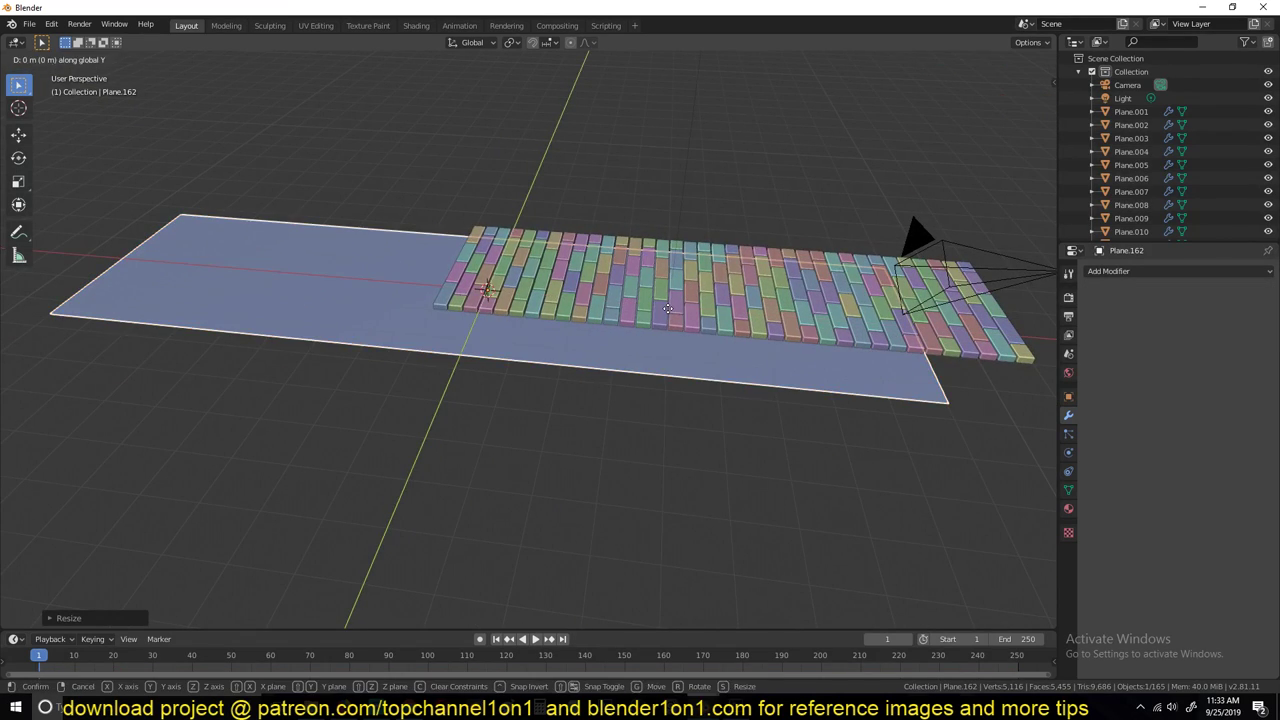
left_click(750, 338)
middle_click_drag(750, 338, 858, 362)
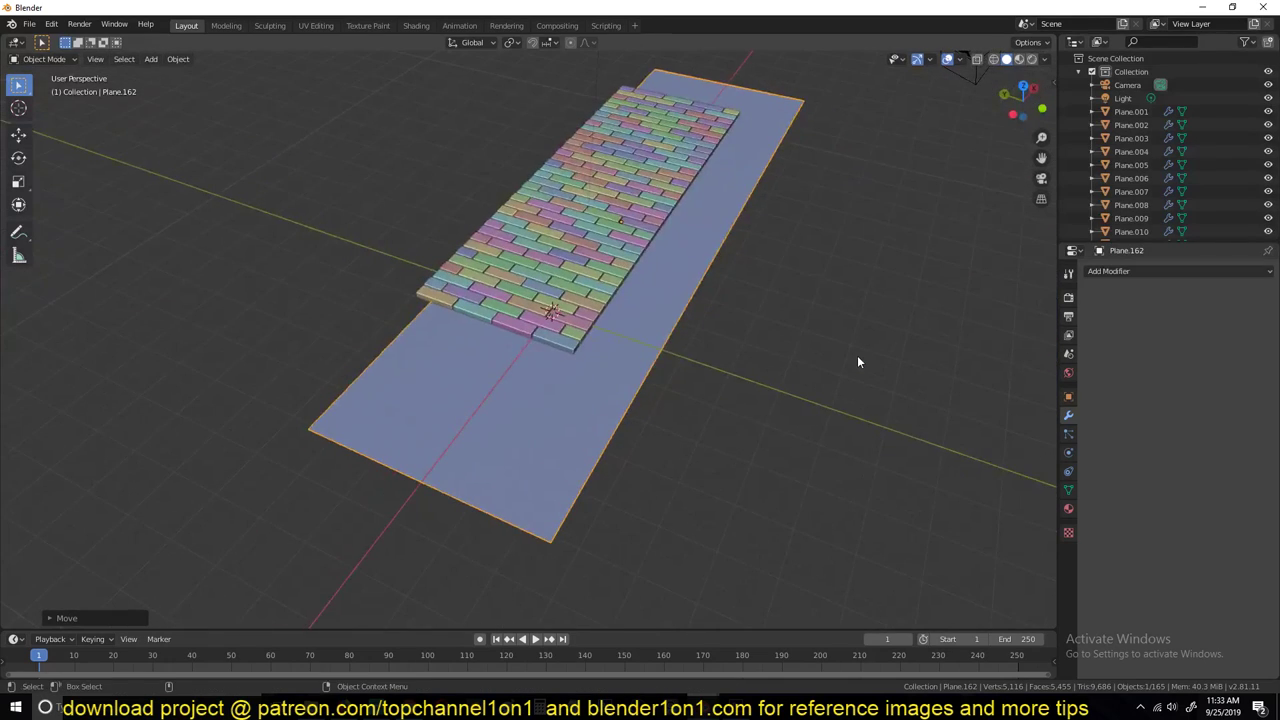
Move the ground plane along X to cover the pavement's length and lower it along Z beneath the bricks
key("g")
key("x")
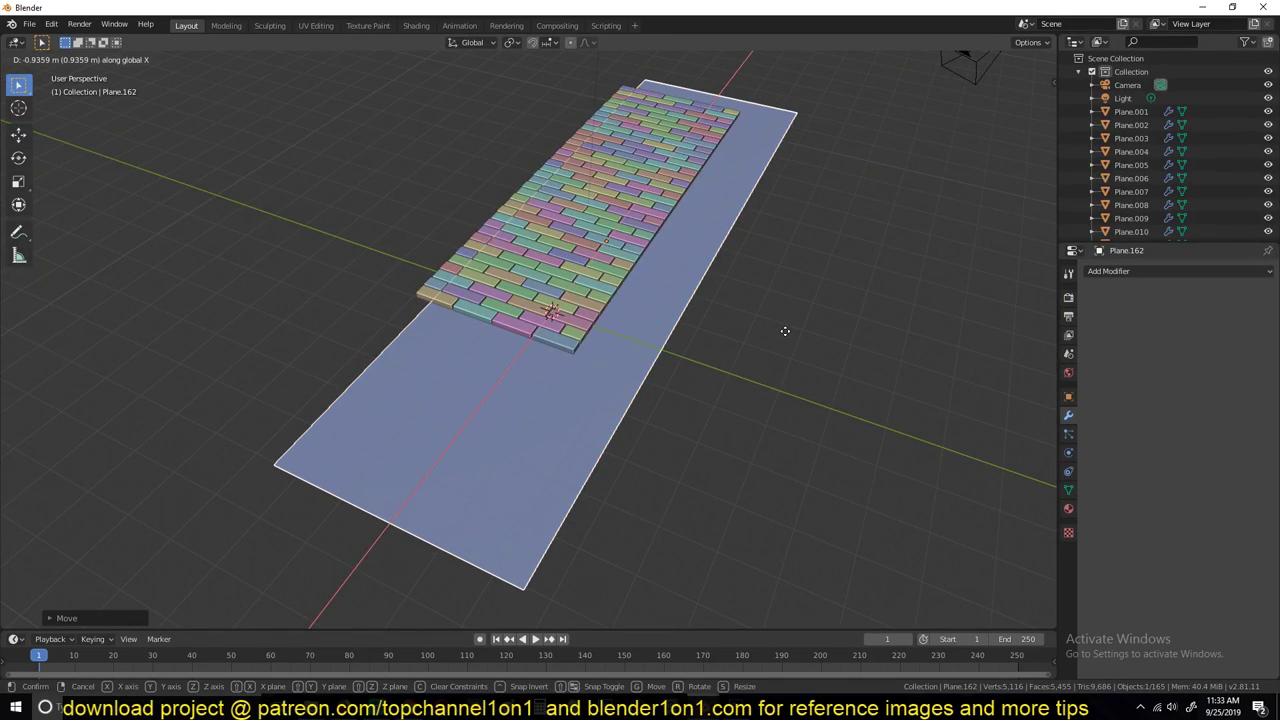
left_click(803, 354)
middle_click_drag(803, 354, 737, 289)
left_click(620, 170)
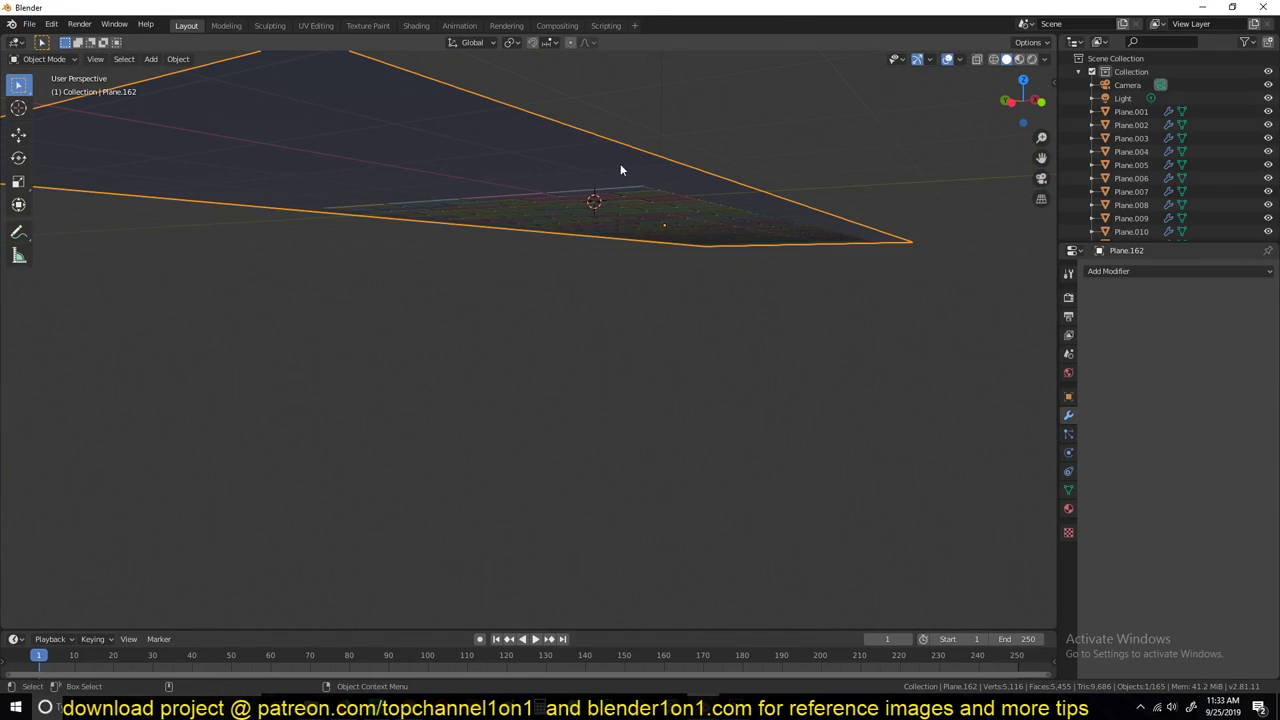
key("g")
key("z")
left_click(625, 184)
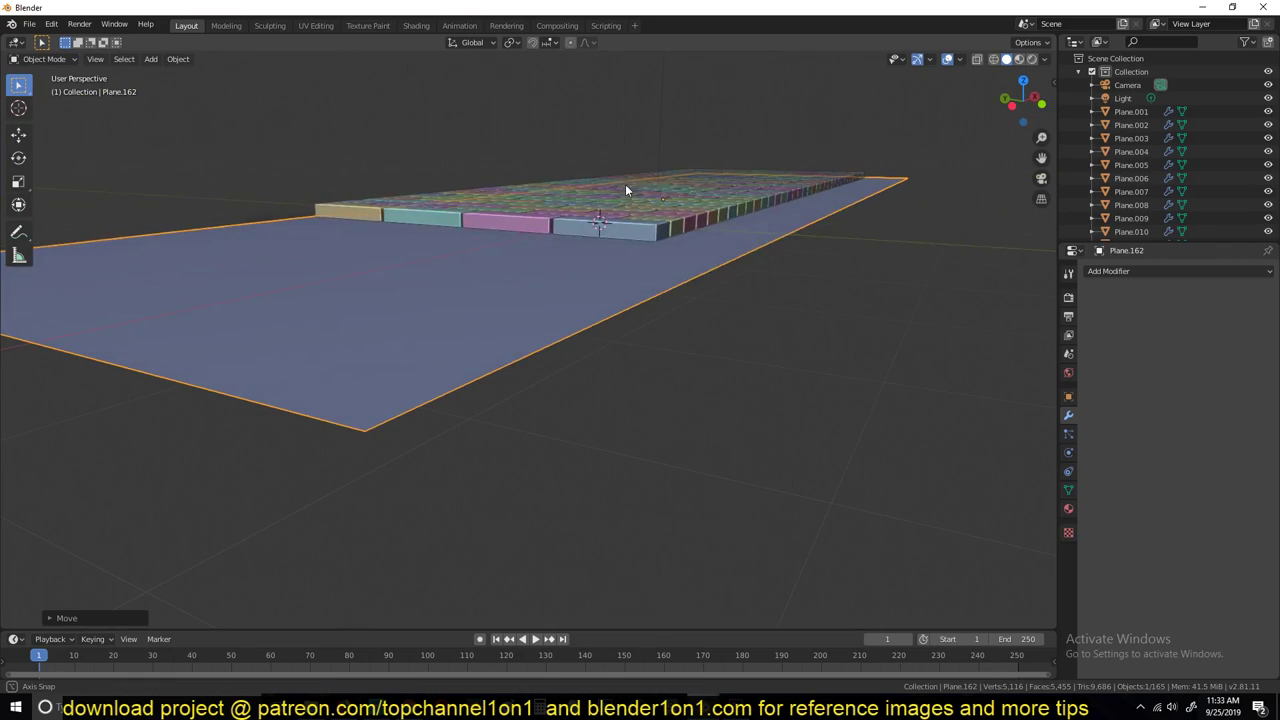
Add rigid body physics to the ground plane and set its type to Passive
left_click(1068, 435)
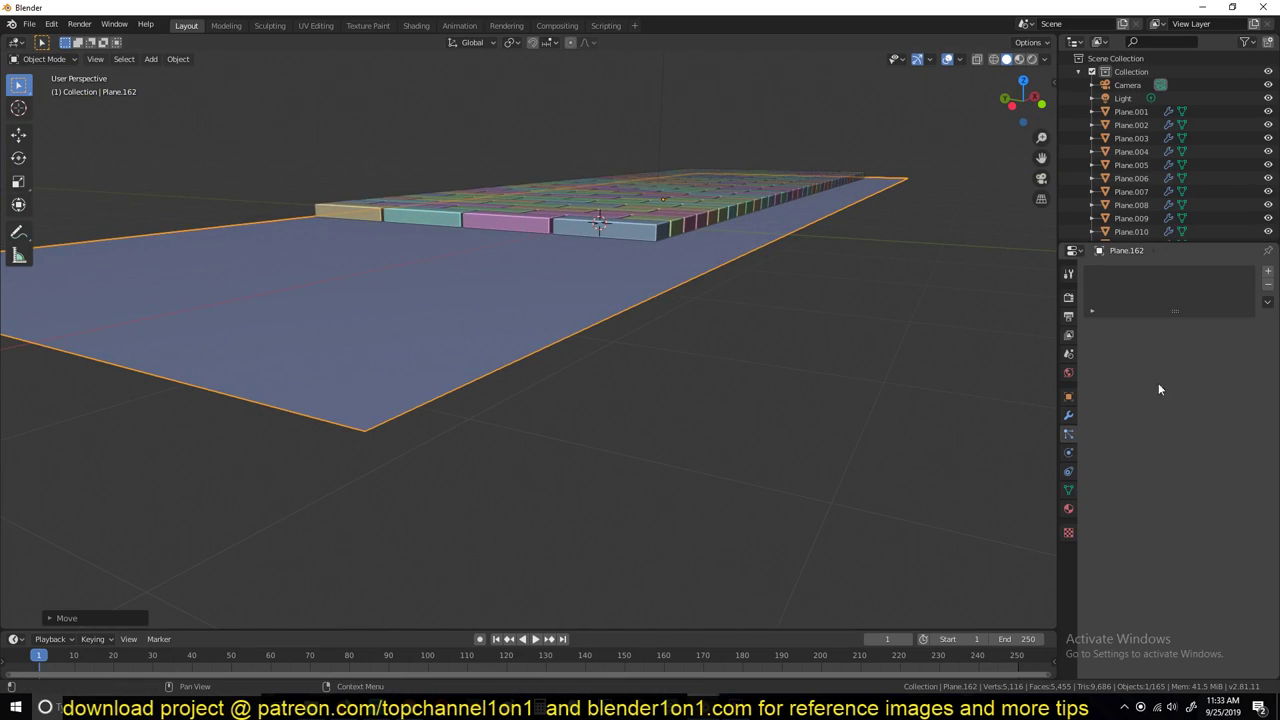
left_click(1068, 453)
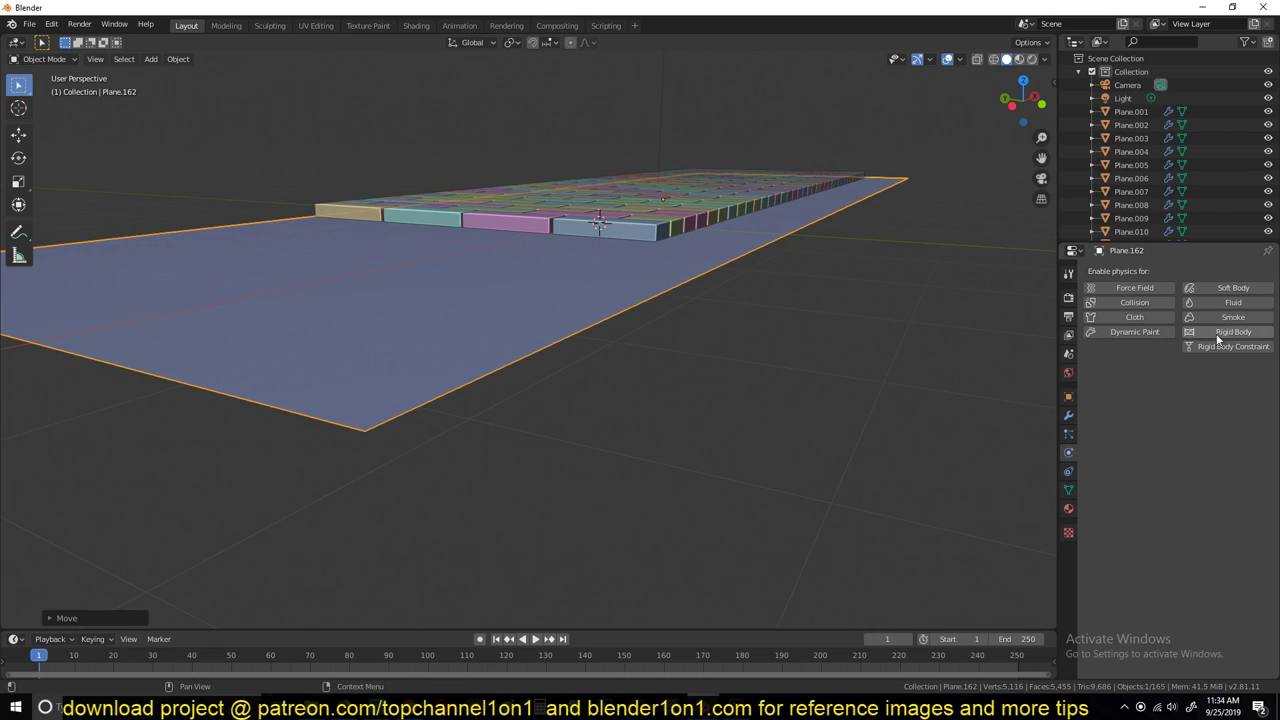
left_click(1216, 332)
left_click(1223, 388)
left_click(1207, 424)
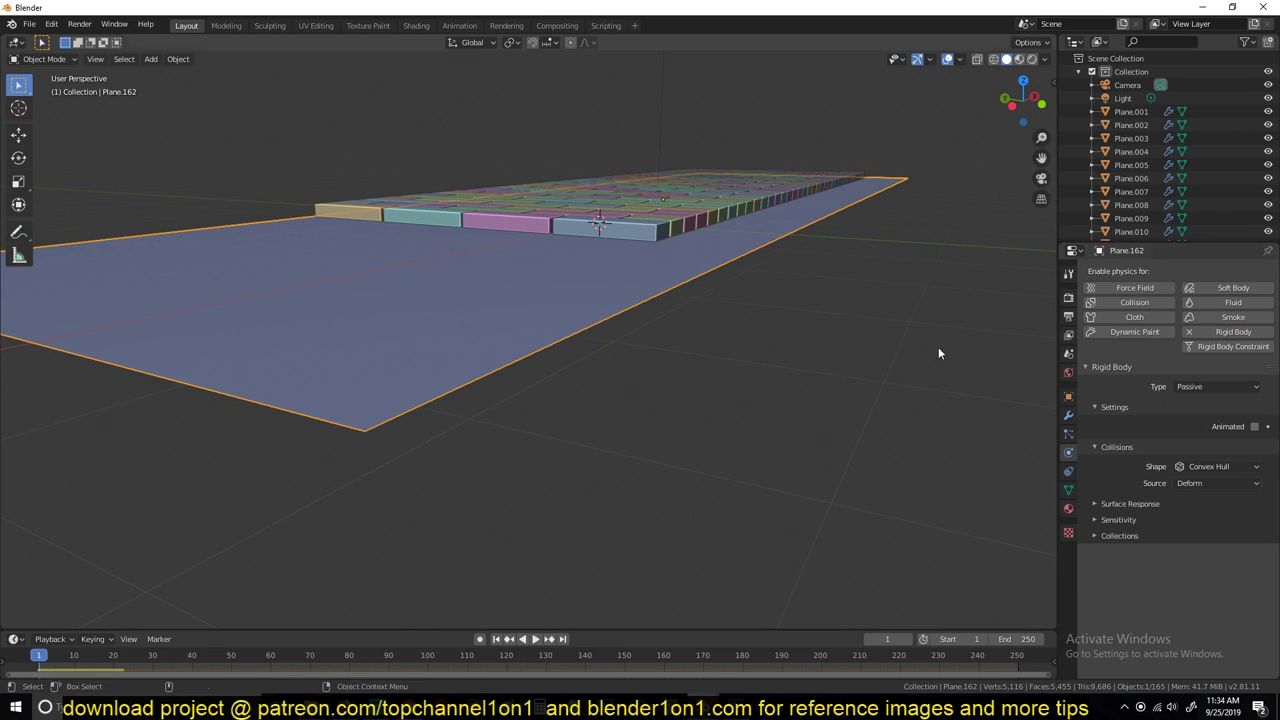
Play the rigid body simulation twice to watch the bricks against the ground plane, resetting to the first frame each time
middle_click_drag(938, 347, 689, 297)
key("space")
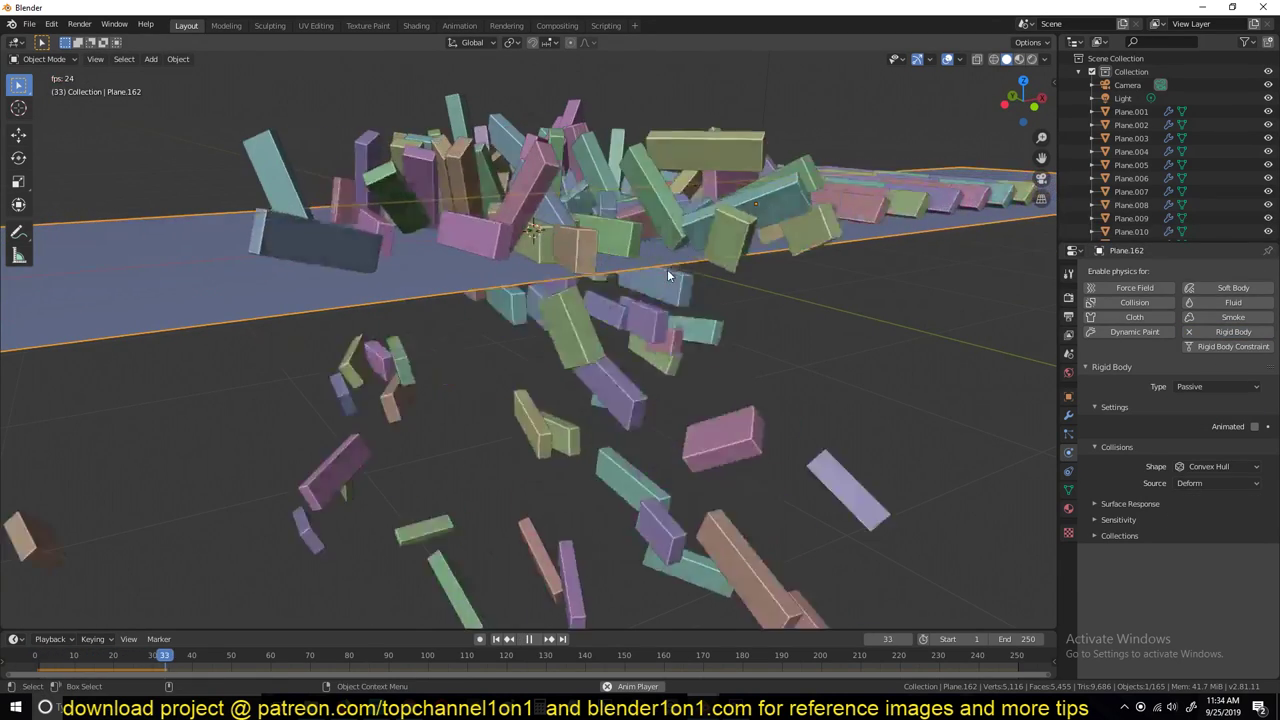
key("Escape")
middle_click_drag(667, 269, 607, 330)
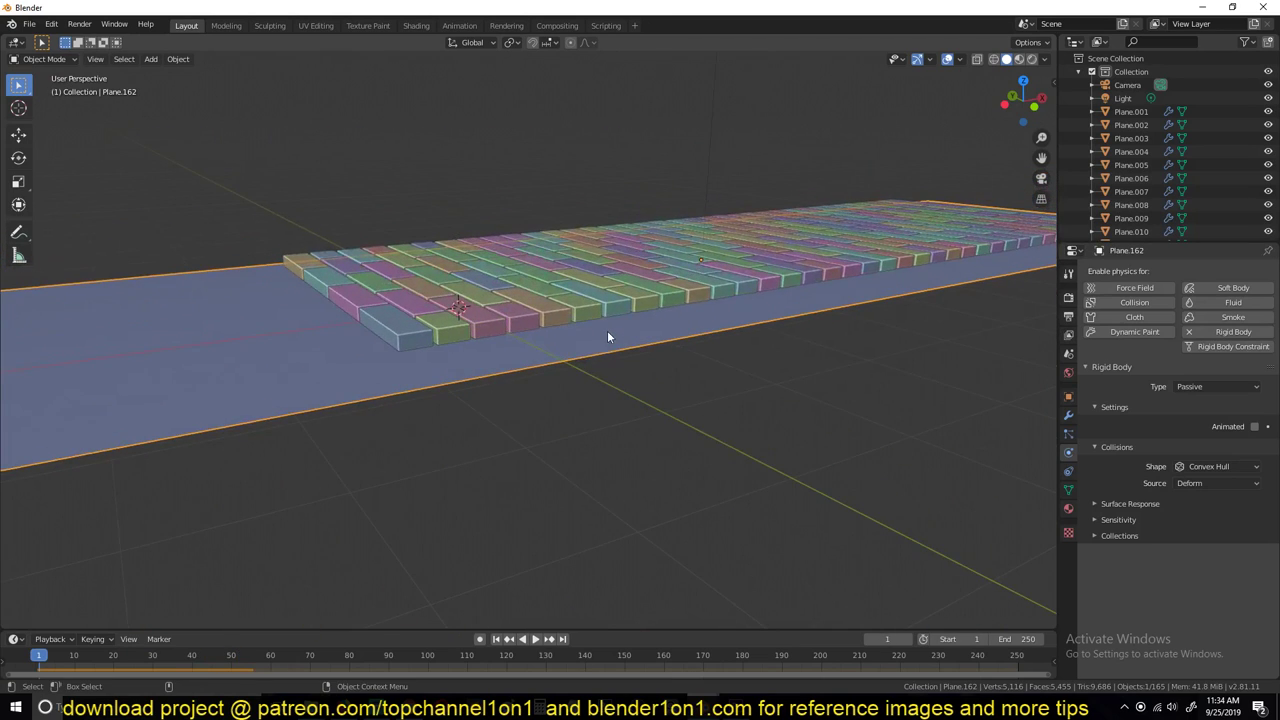
key("space")
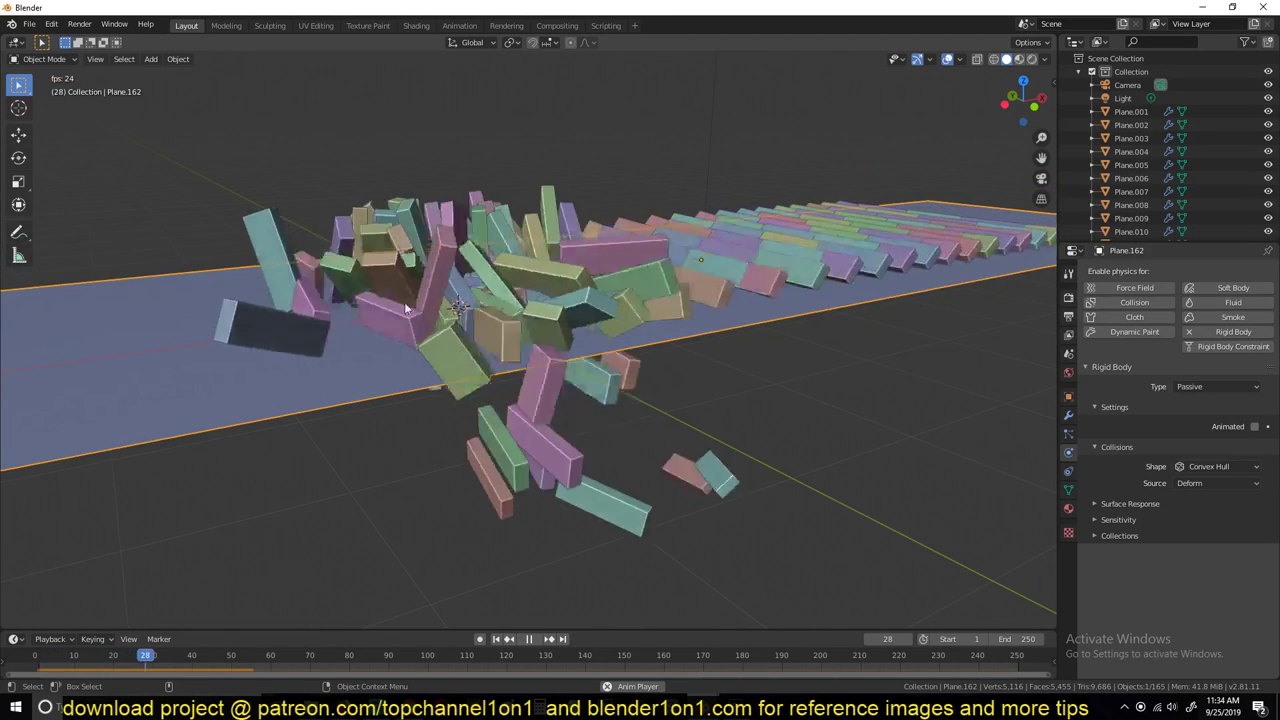
key("Escape")
Hide the ground plane and the light so that the bricks can be selected on their own
middle_click_drag(403, 300, 562, 319)
left_click(680, 283)
left_click(953, 246)
left_click(414, 377)
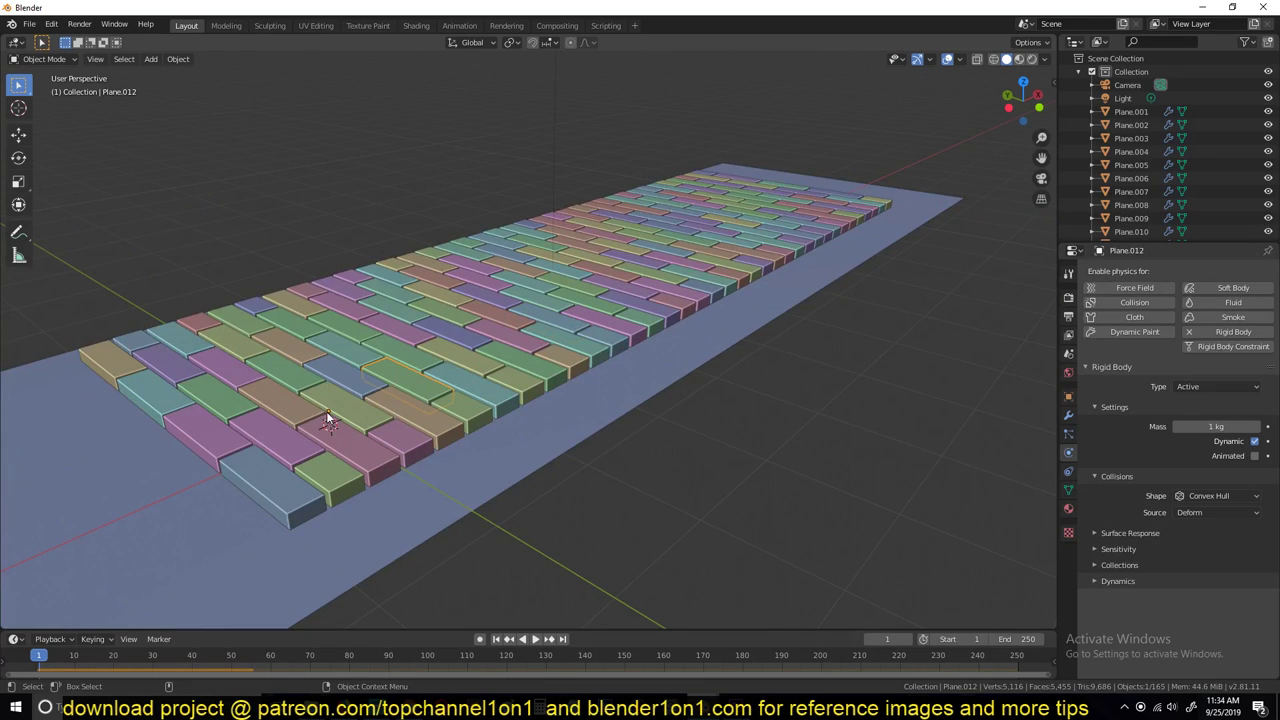
middle_click_drag(334, 415, 355, 428)
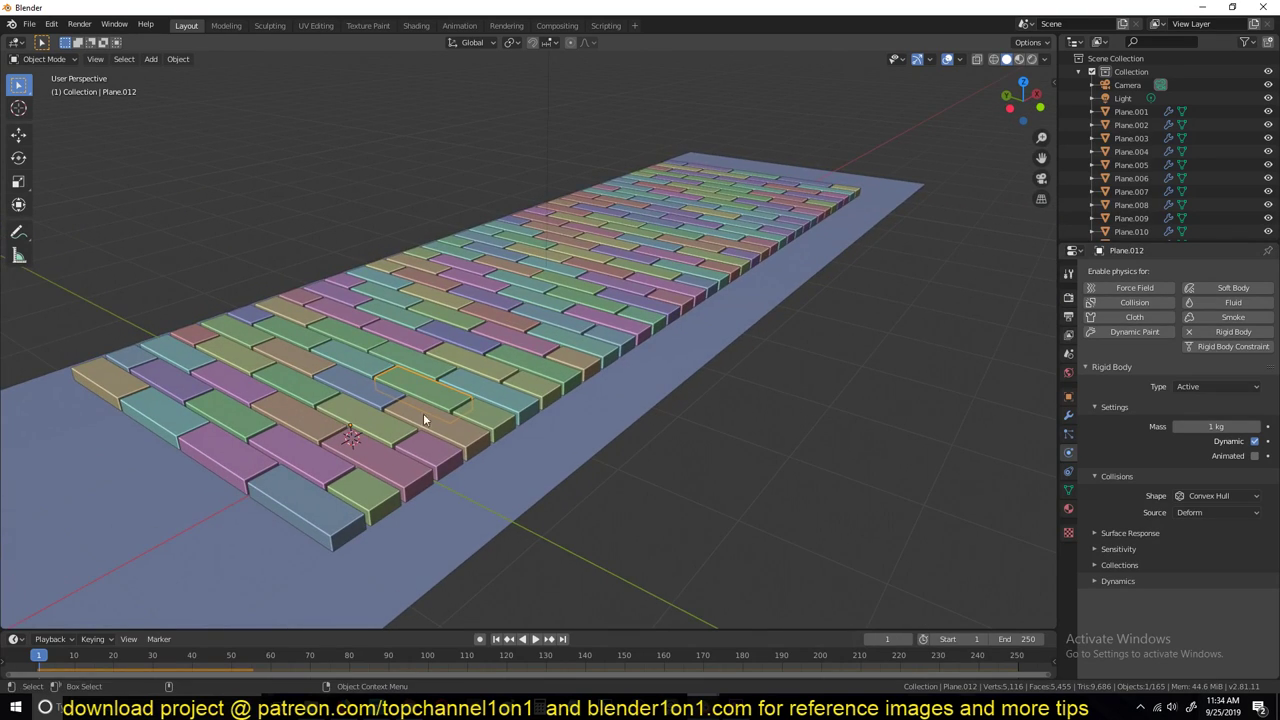
left_click(446, 507)
key("Delete")
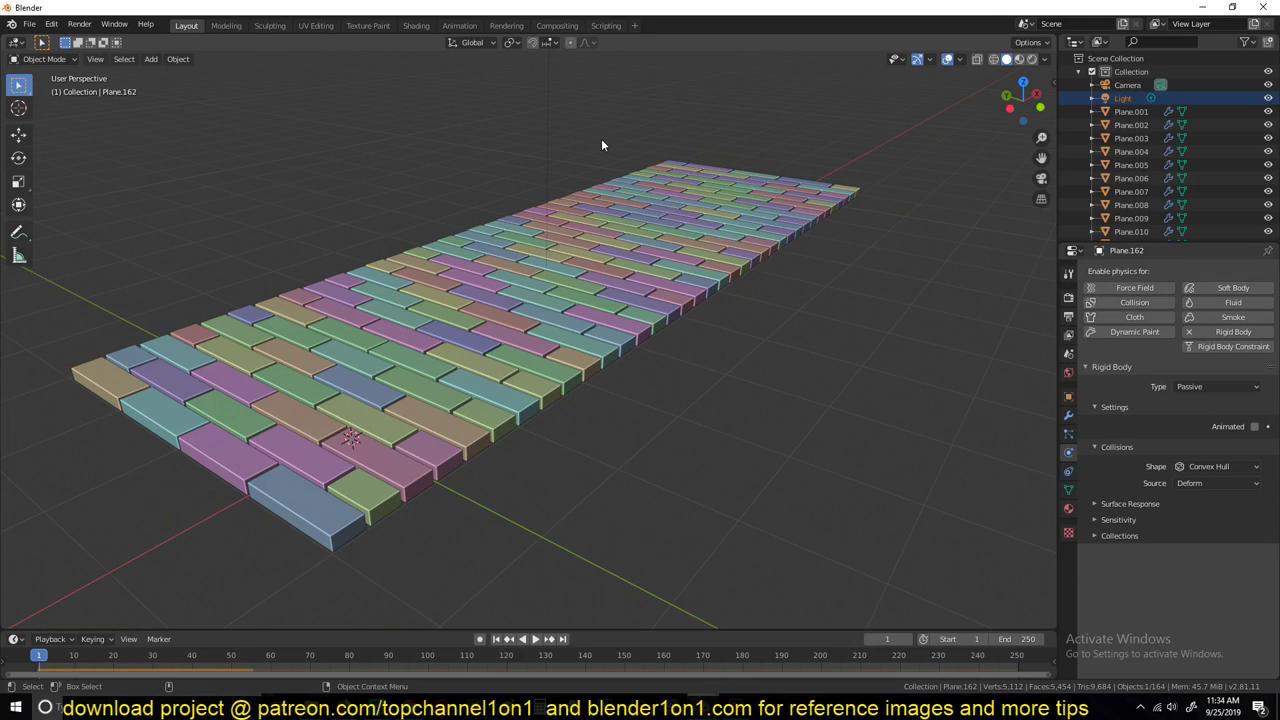
key("Home")
Select all the bricks and move them into a new collection named "blocks"
key("a")
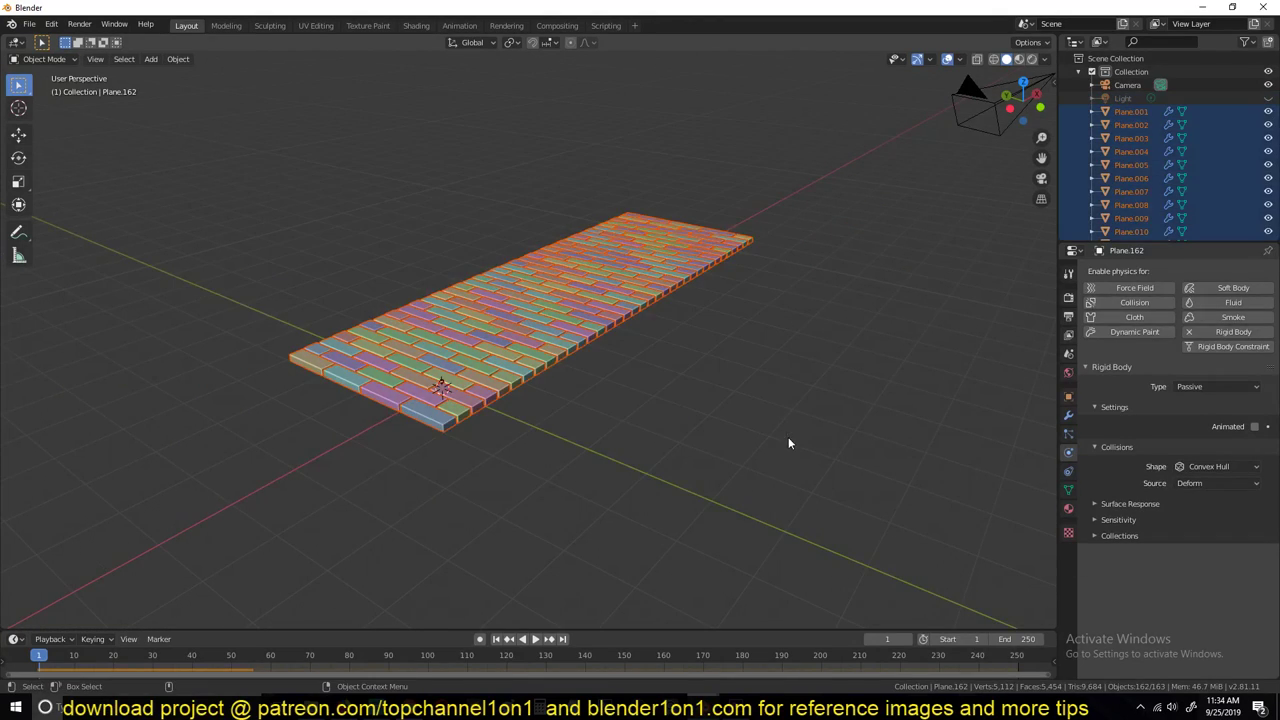
key("m")
left_click(664, 380)
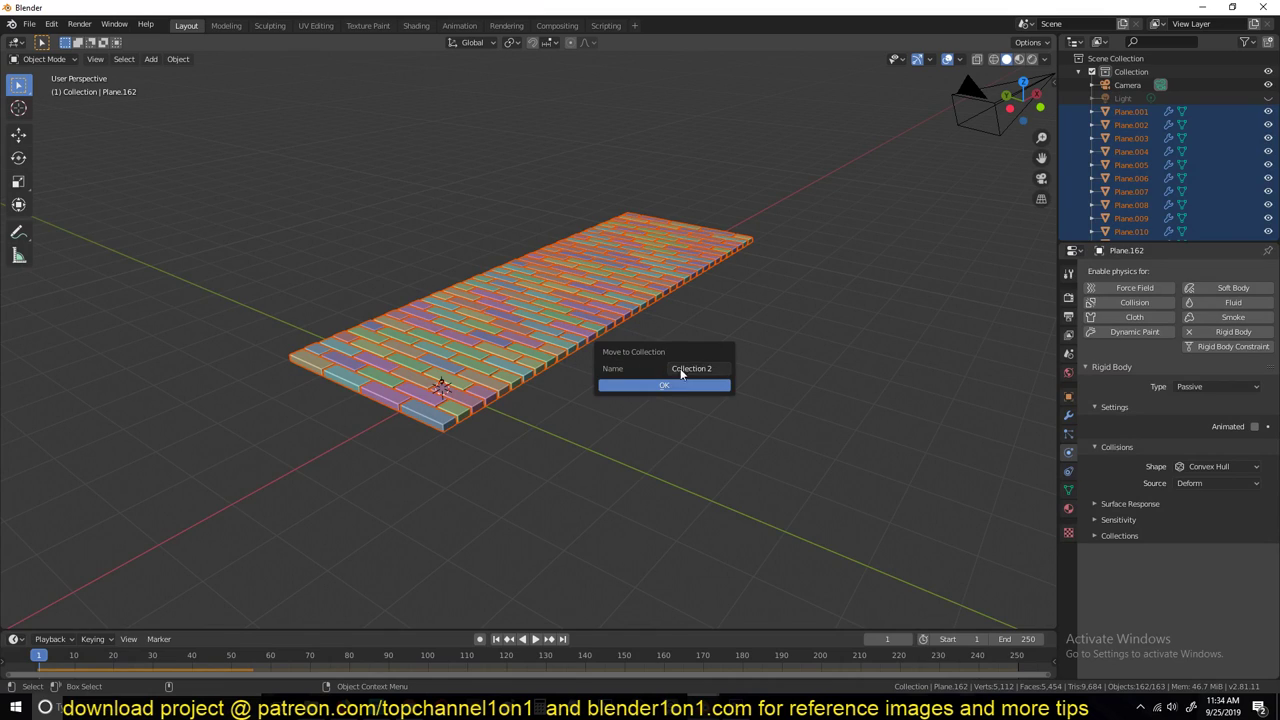
left_click(695, 368)
type("blocks")
left_click(661, 386)
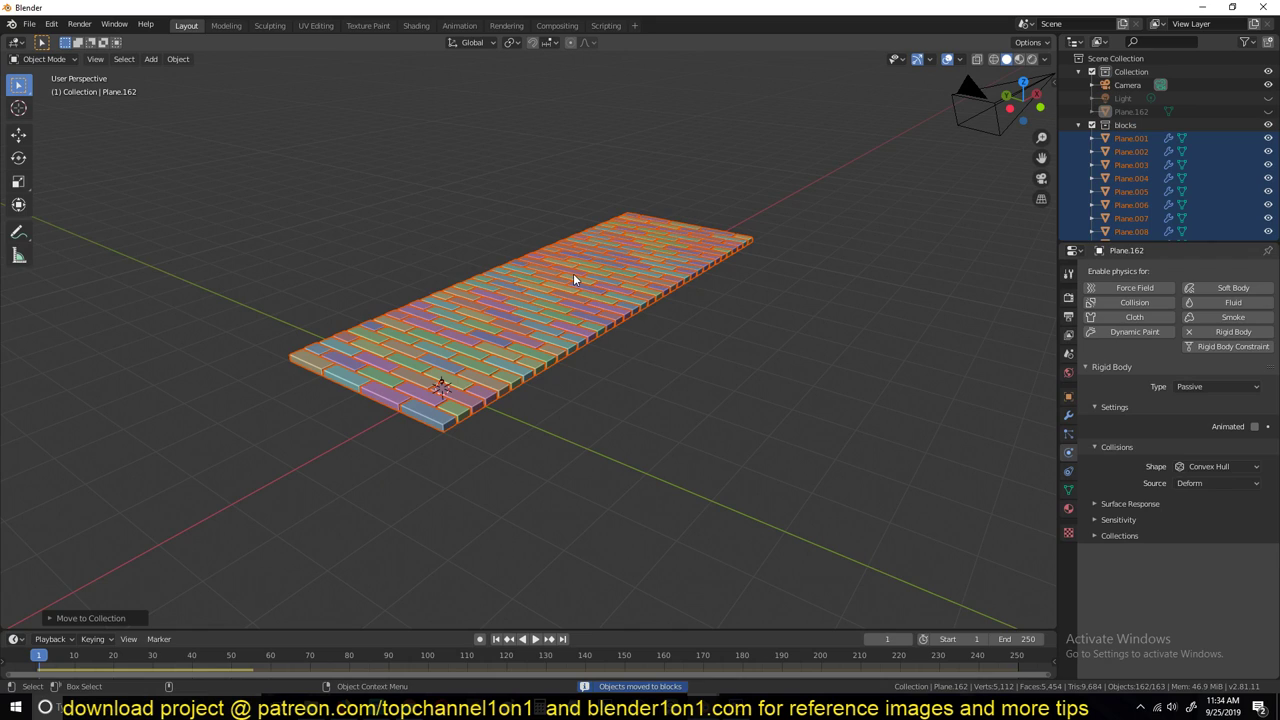
Unhide all hidden objects and try selecting a brick's group through the RigidBodyWorld collection
left_click(573, 273)
key("alt+h")
left_click(576, 327)
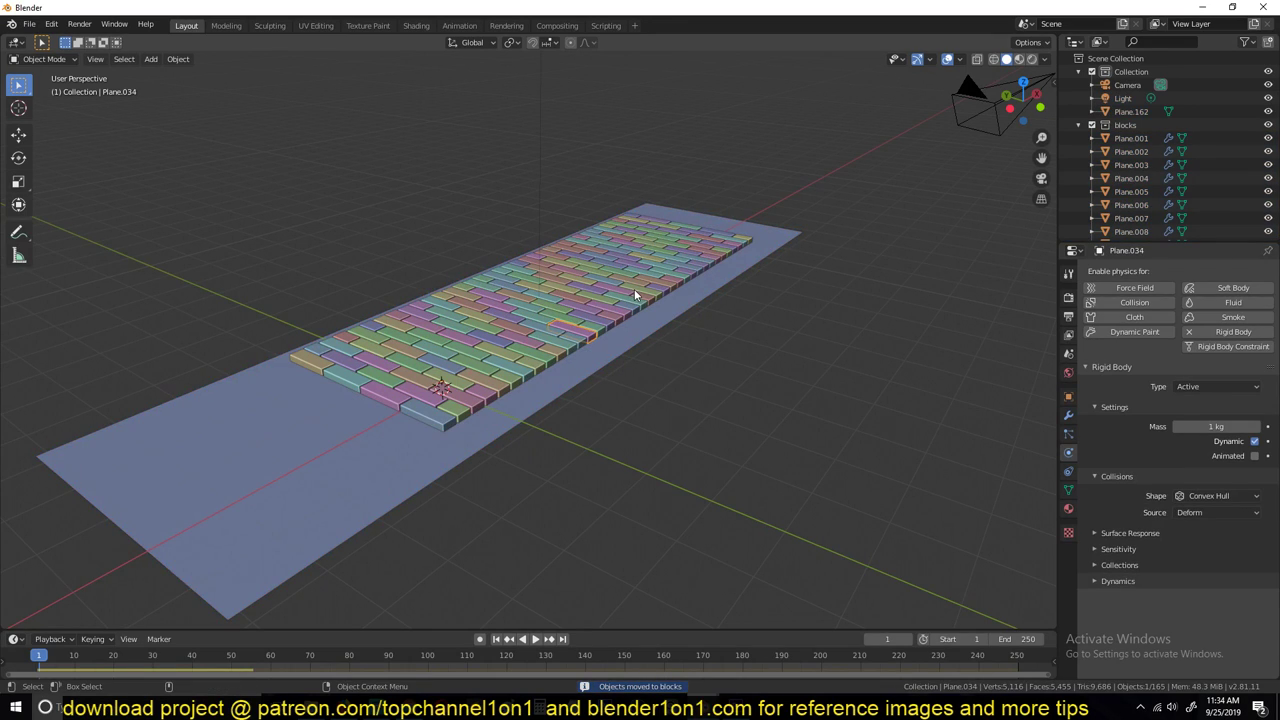
key("shift+g")
left_click(634, 286)
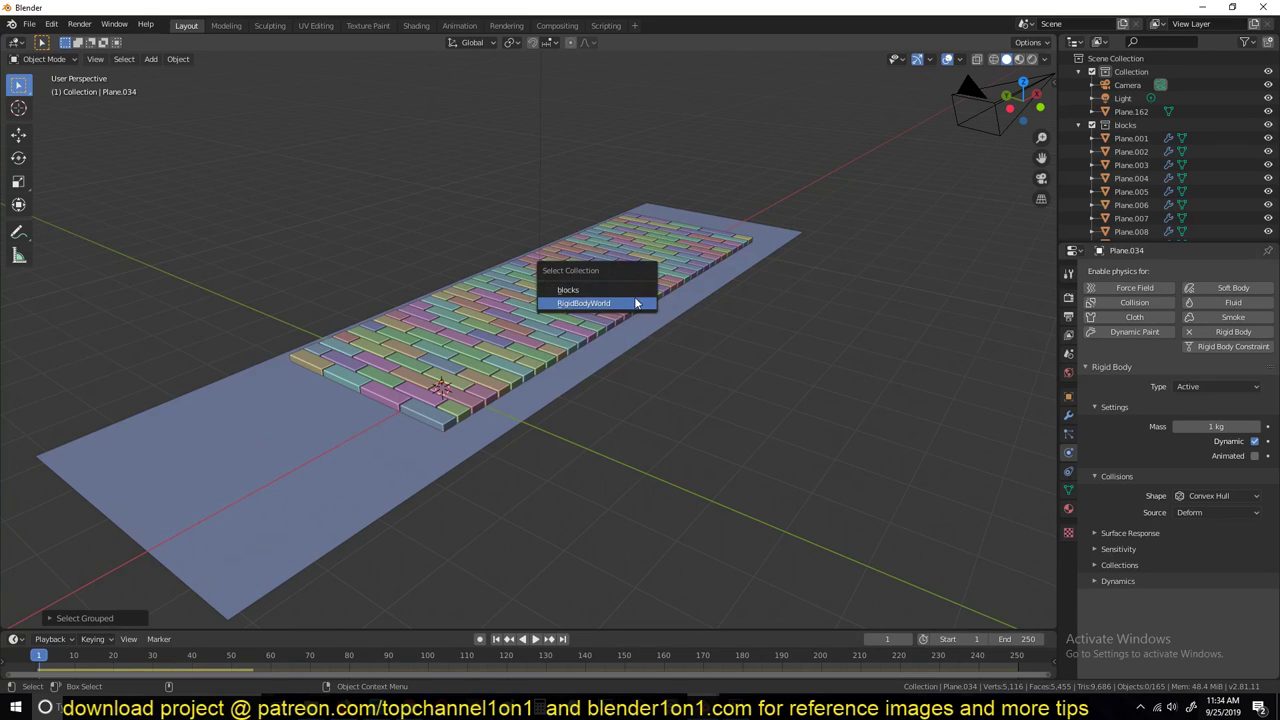
left_click(634, 302)
Select all bricks by picking one and selecting everything grouped in its "blocks" collection
left_click(609, 280)
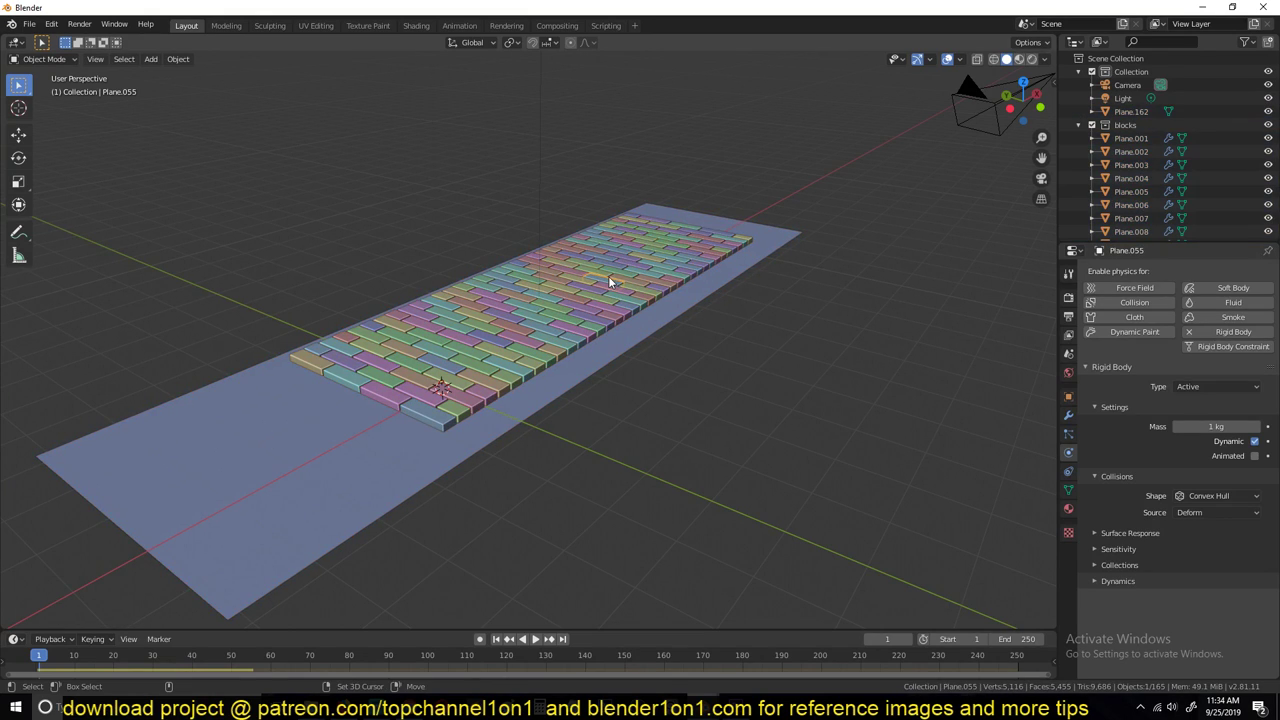
key("shift+g")
left_click(609, 277)
left_click(606, 263)
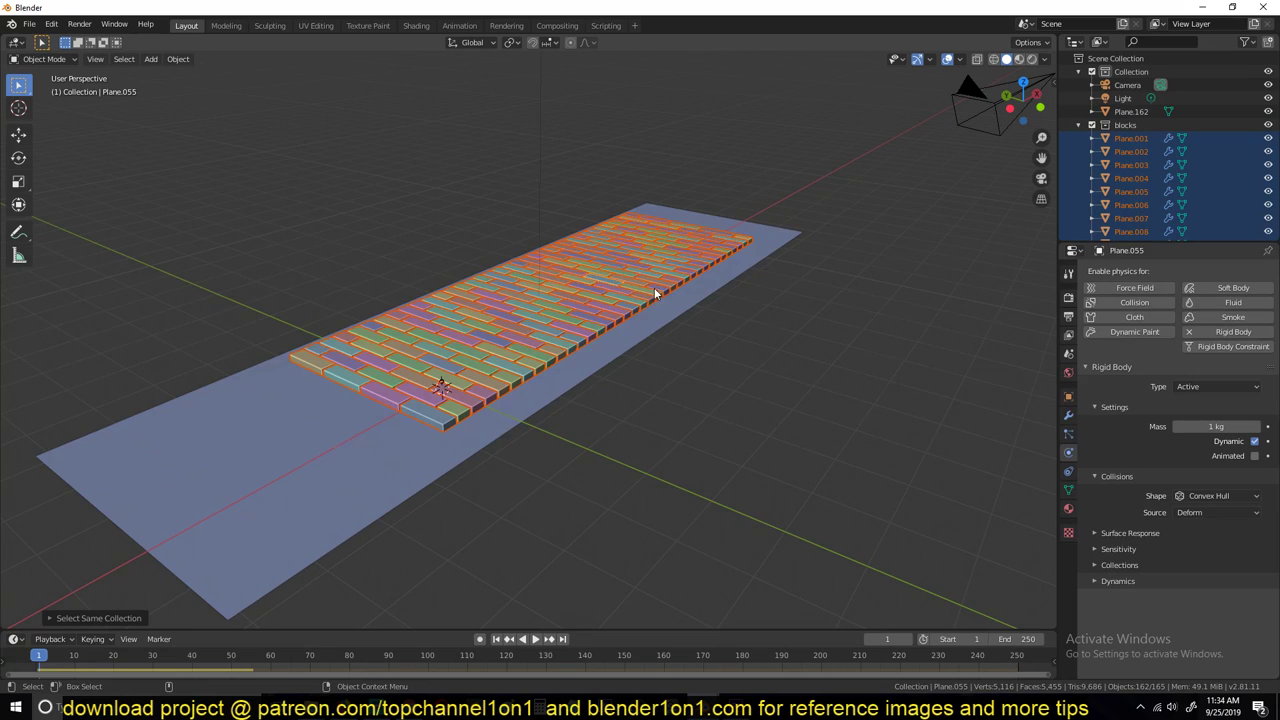
middle_click_drag(655, 289, 692, 278, "shift")
scroll(727, 293, "up", 2)
scroll(692, 278, "up", 1)
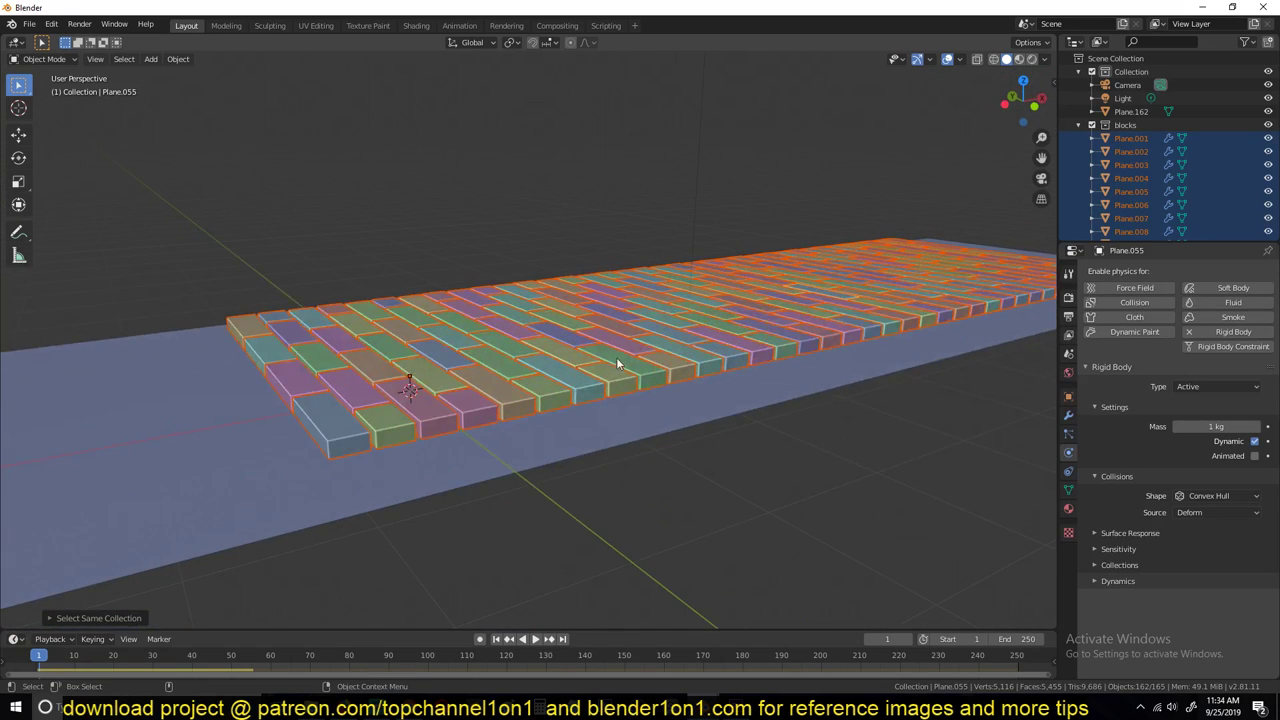
Set the origin of every selected brick to the centre of its own geometry
left_click(583, 374, "shift")
middle_click_drag(804, 275, 714, 262, "shift")
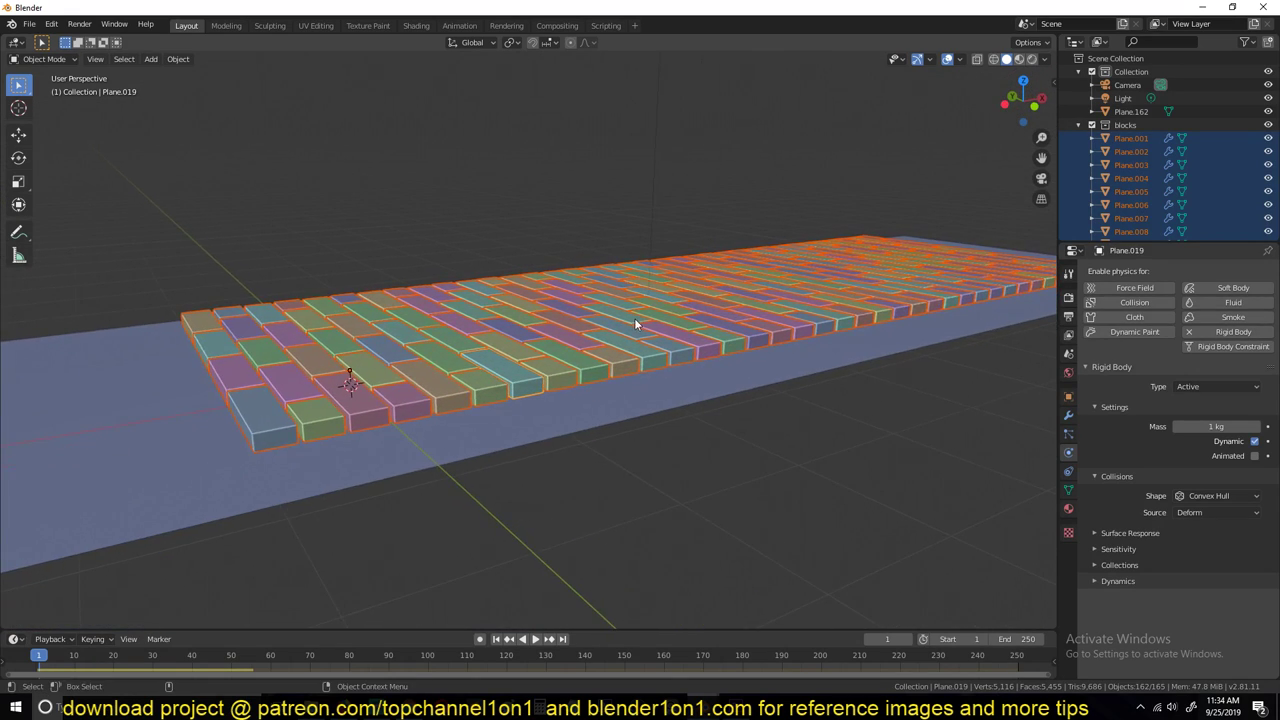
middle_click_drag(634, 318, 401, 428)
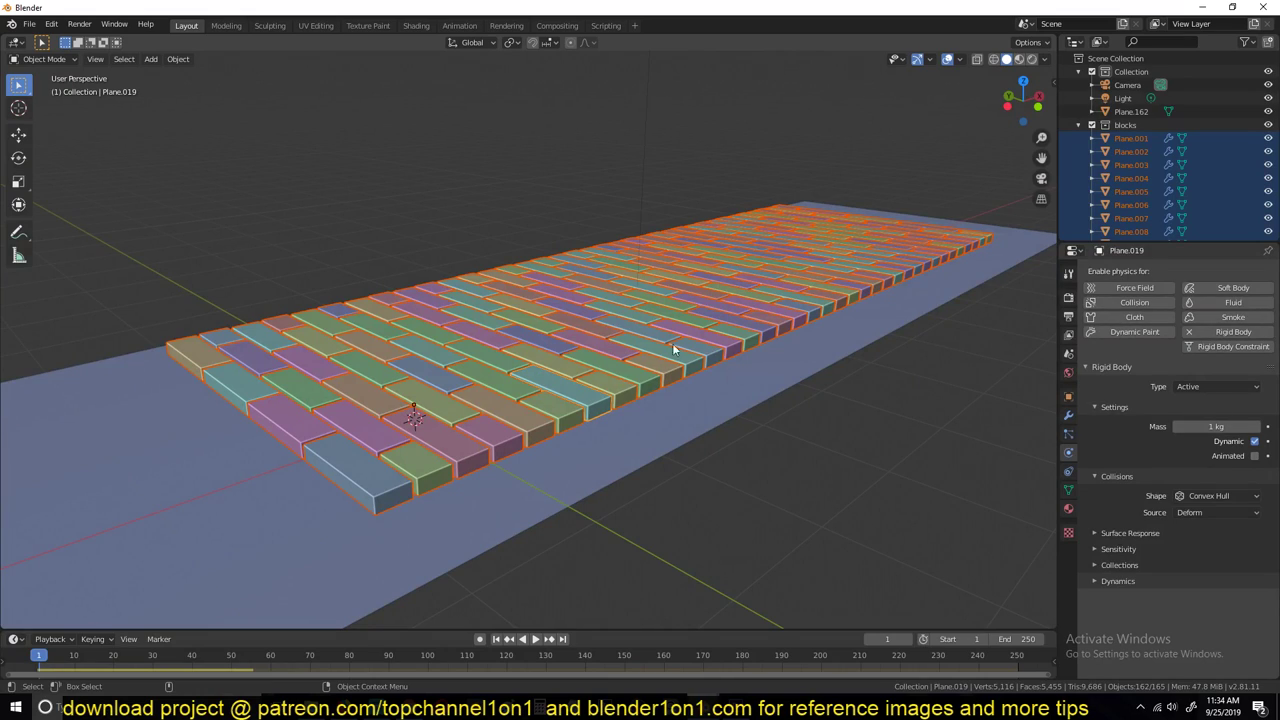
right_click(590, 343)
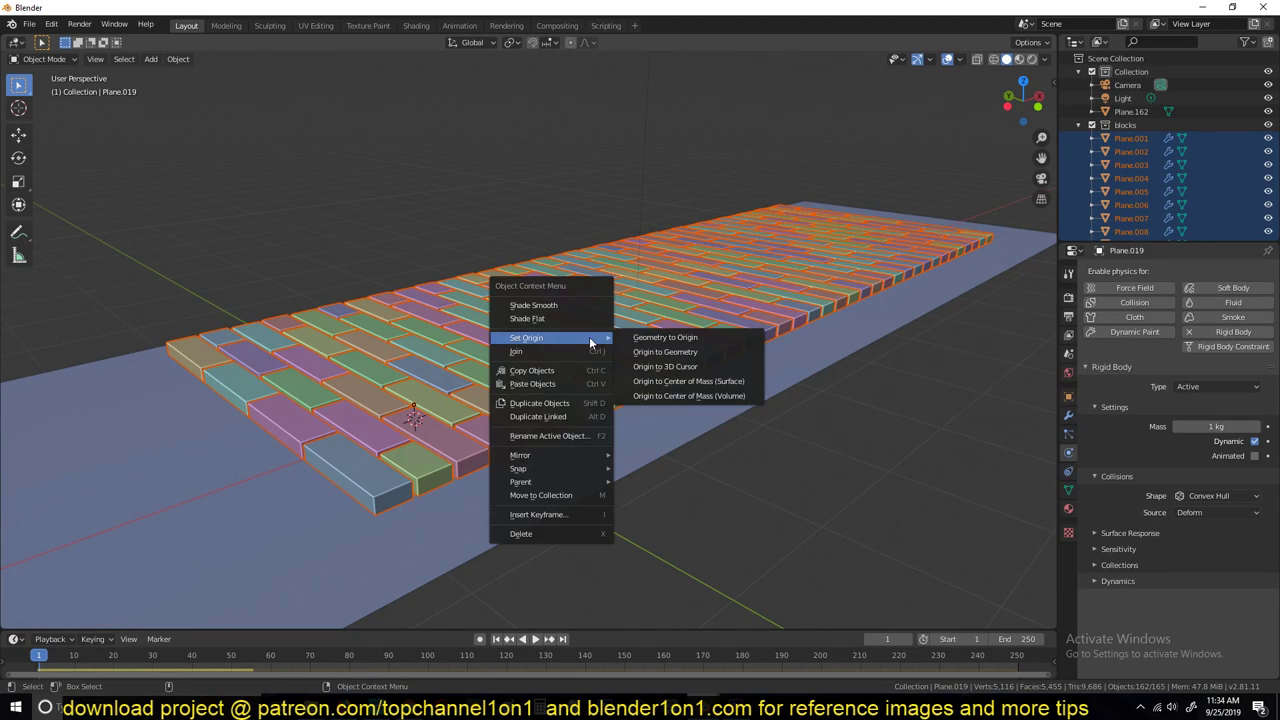
left_click(700, 353)
middle_click_drag(660, 348, 633, 332)
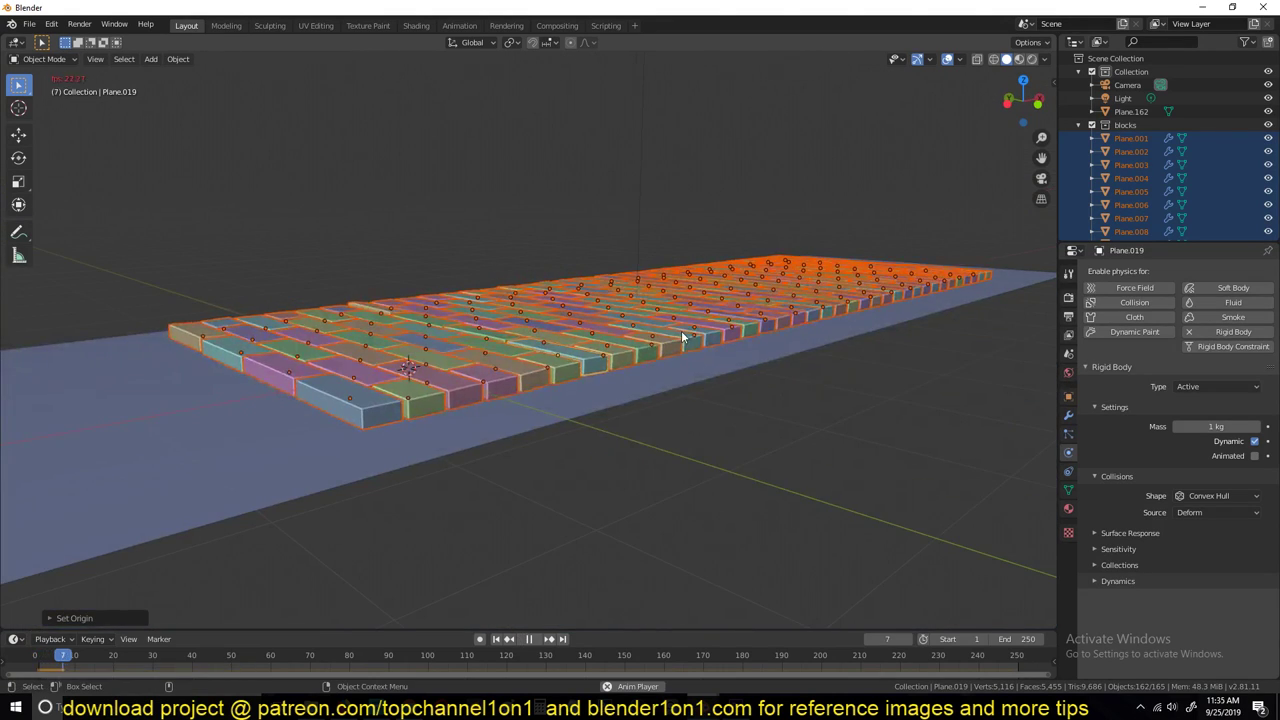
Deselect everything and replay the rigid body simulation several times to check how the bricks settle on the ground plane
key("space")
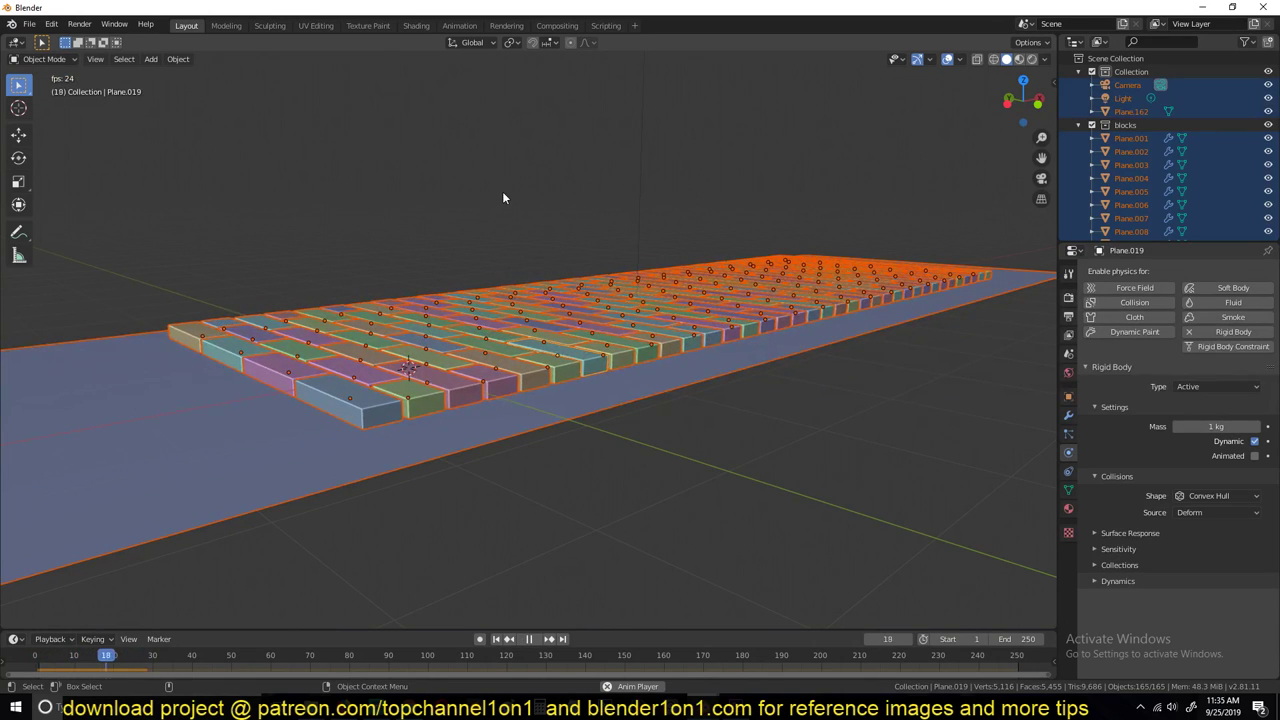
left_click(502, 191)
key("Escape")
key("space")
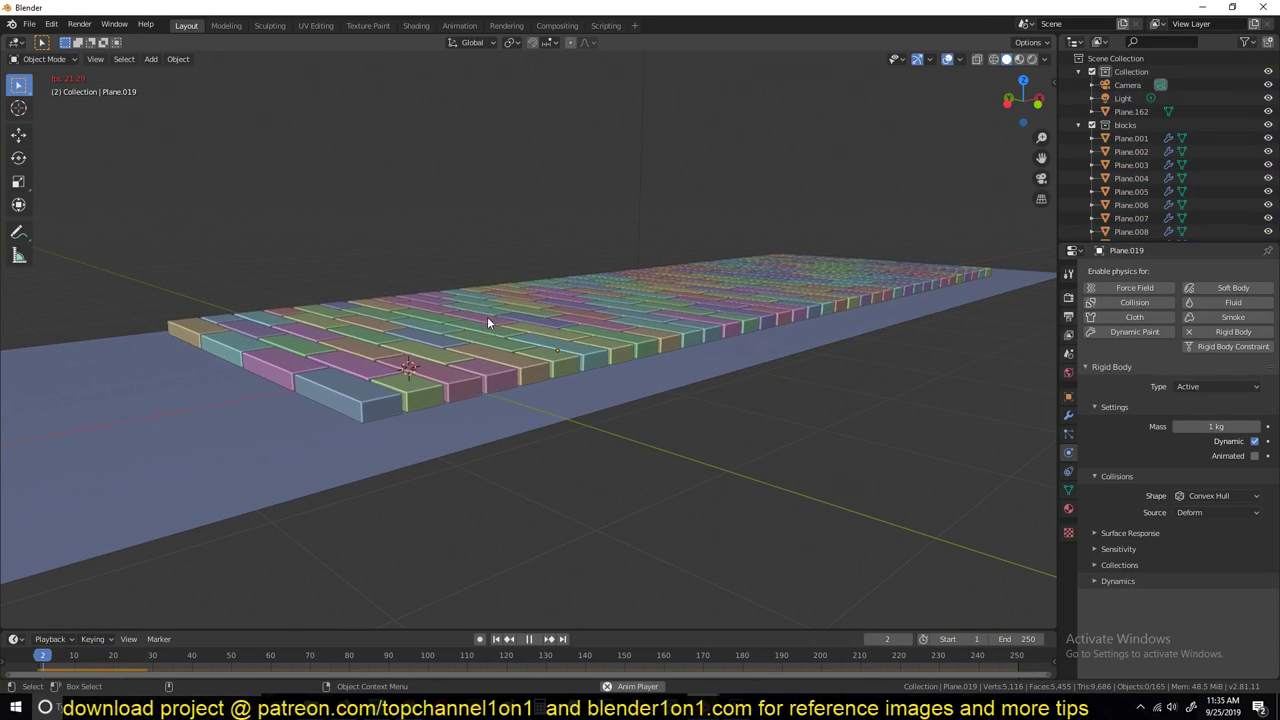
key("Escape")
key("space")
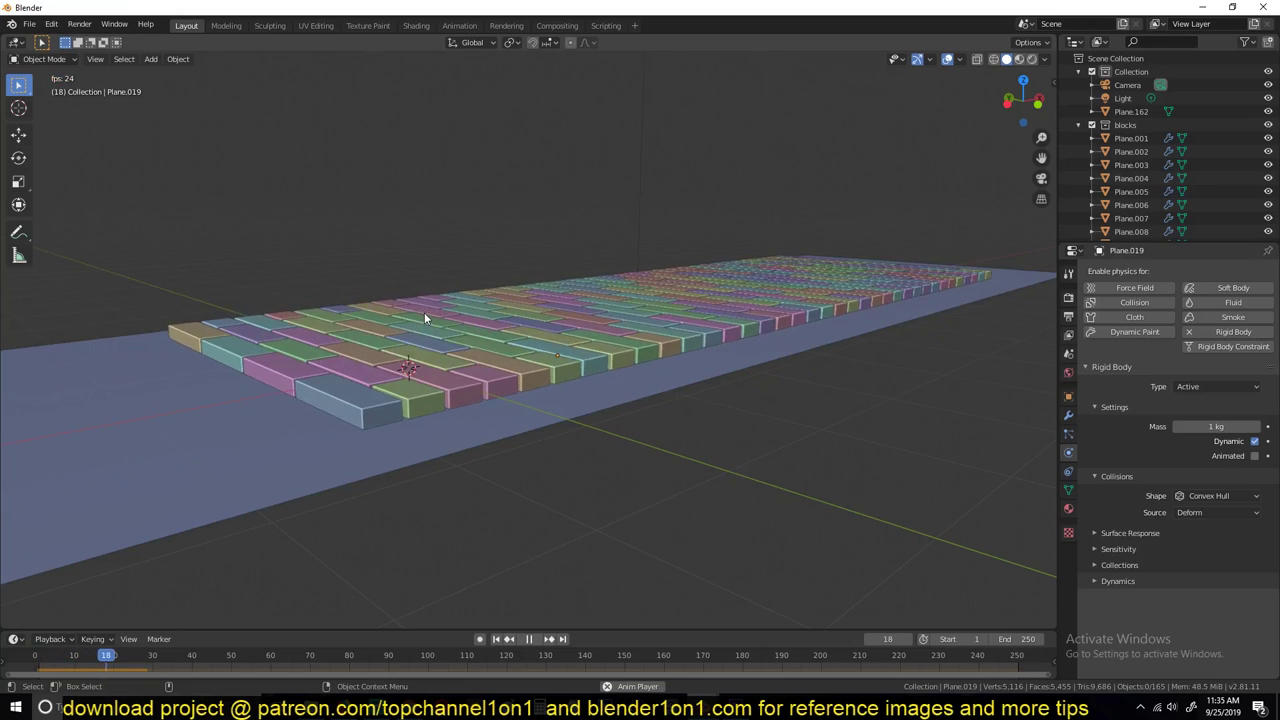
key("Escape")
key("space")
key("Escape")
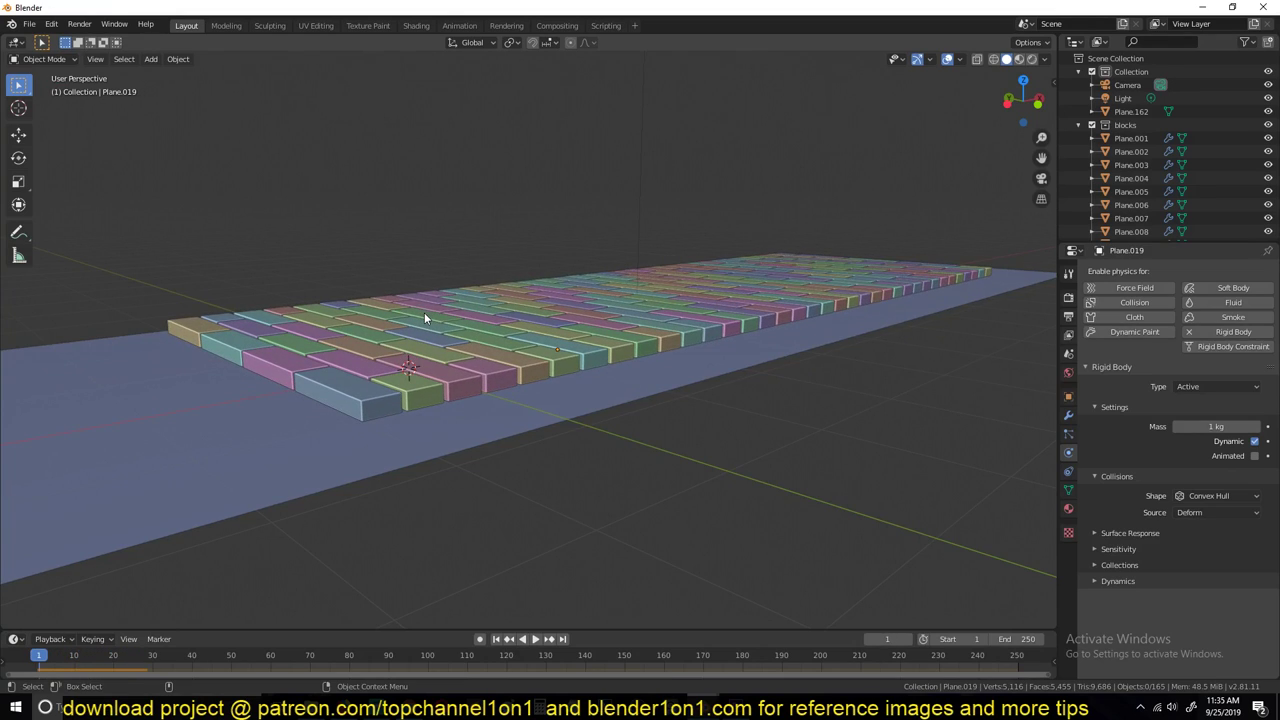
middle_click_drag(424, 312, 378, 332)
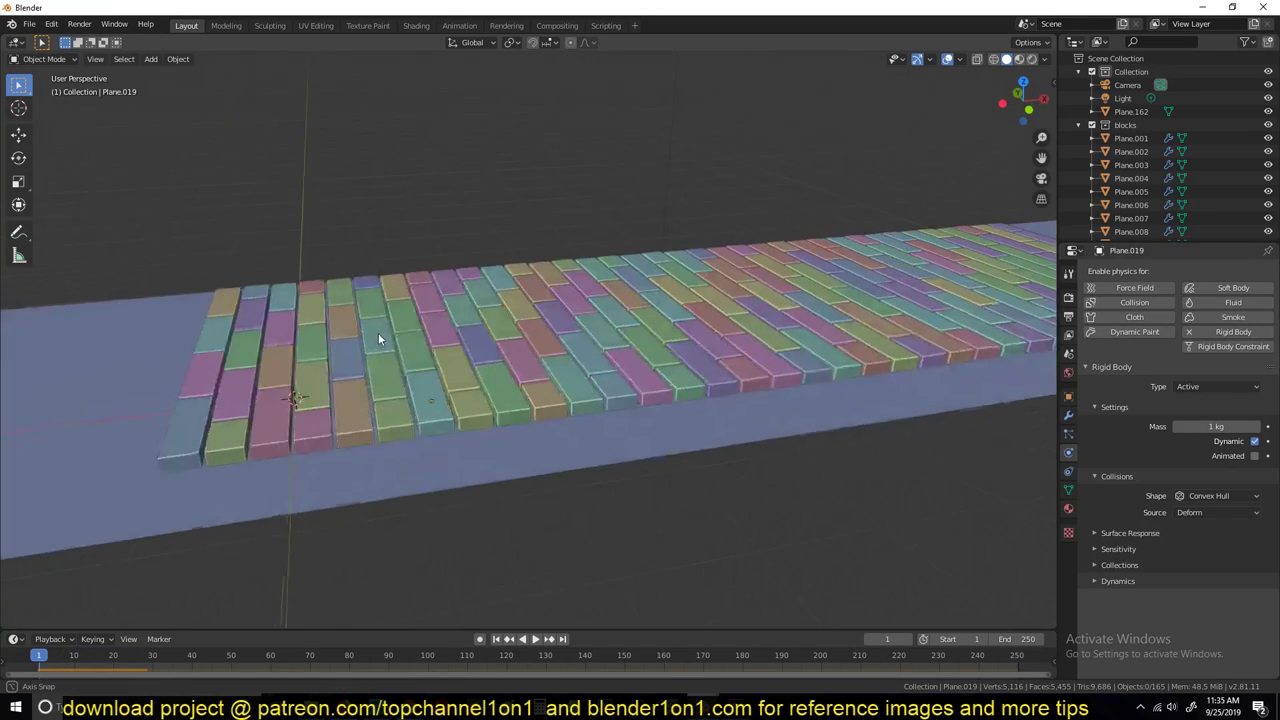
scroll(514, 340, "down", 3)
key("space")
middle_click_drag(585, 340, 588, 367)
key("Escape")
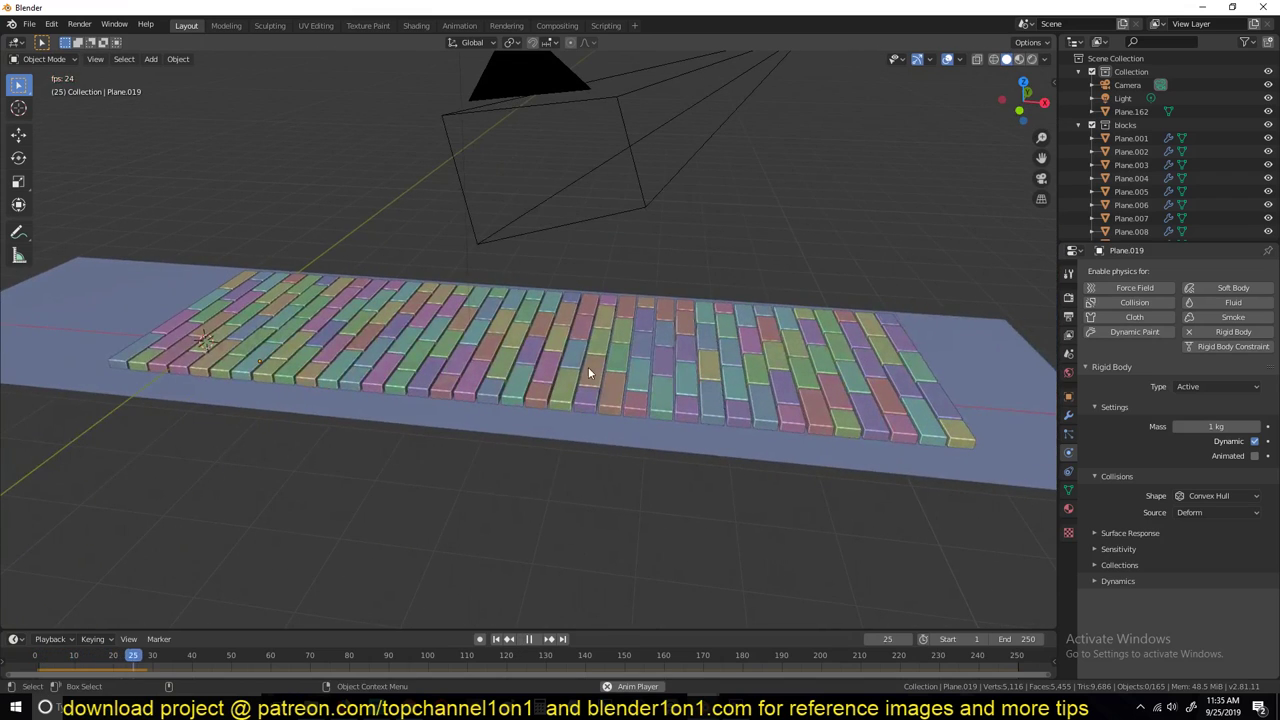
Isolate the ground plane by selecting it and hiding all other objects
middle_click_drag(753, 372, 622, 346)
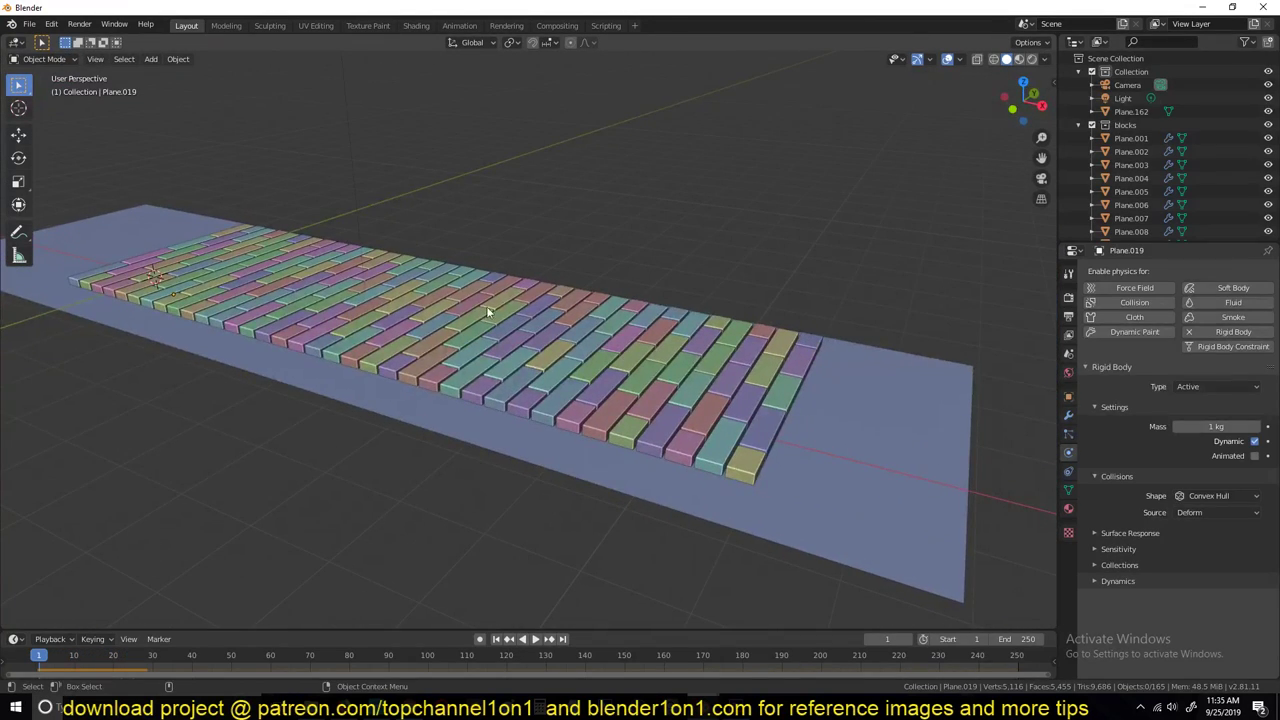
middle_click_drag(520, 390, 420, 320)
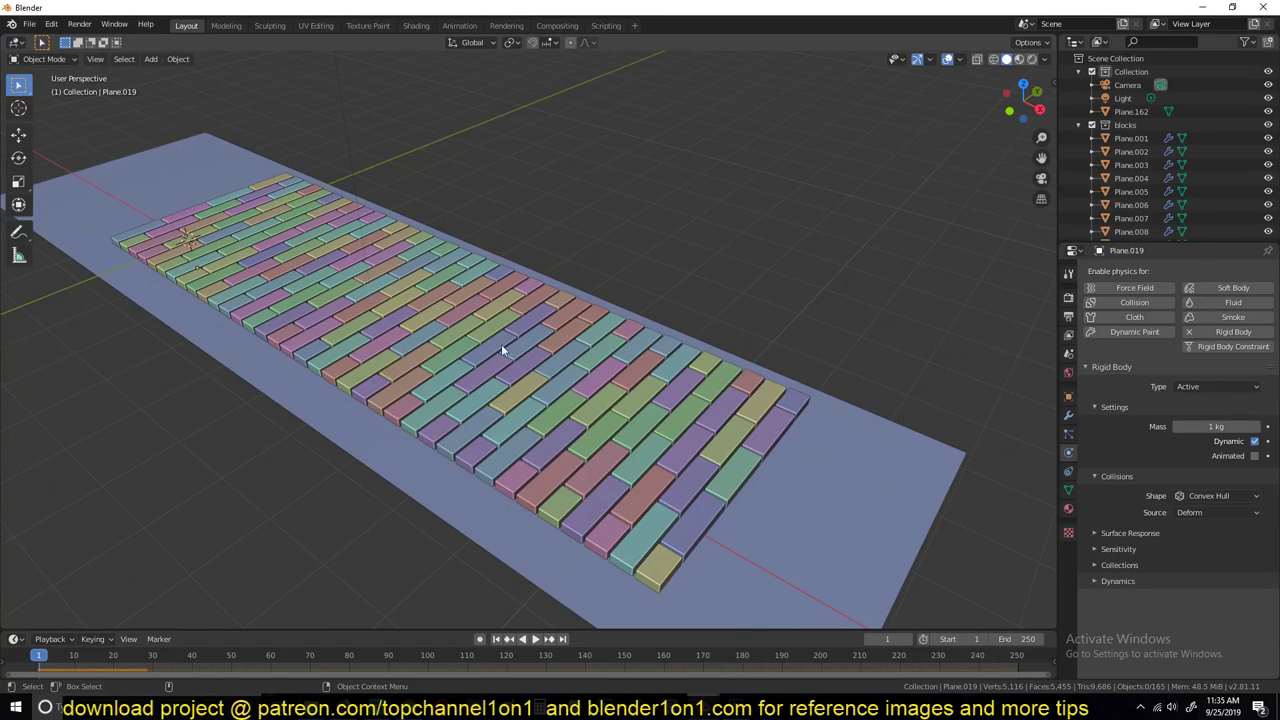
middle_click_drag(537, 388, 448, 323)
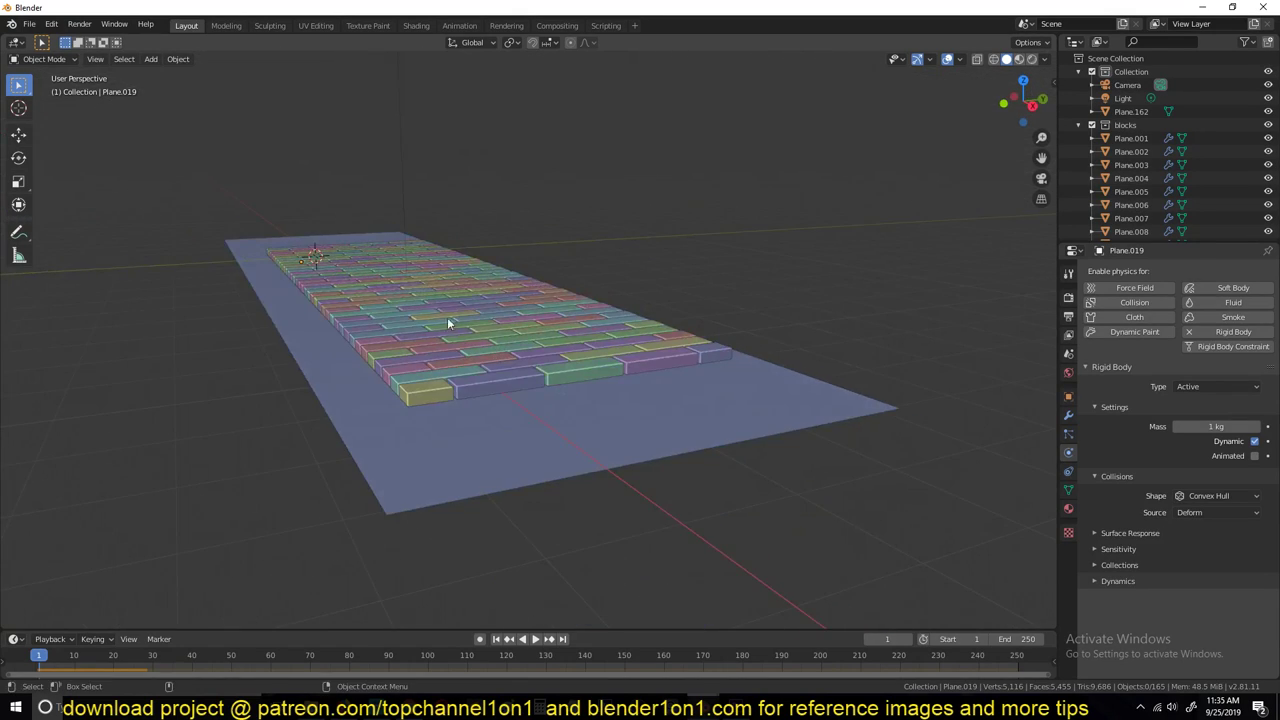
middle_click_drag(353, 233, 844, 355)
left_click(844, 355)
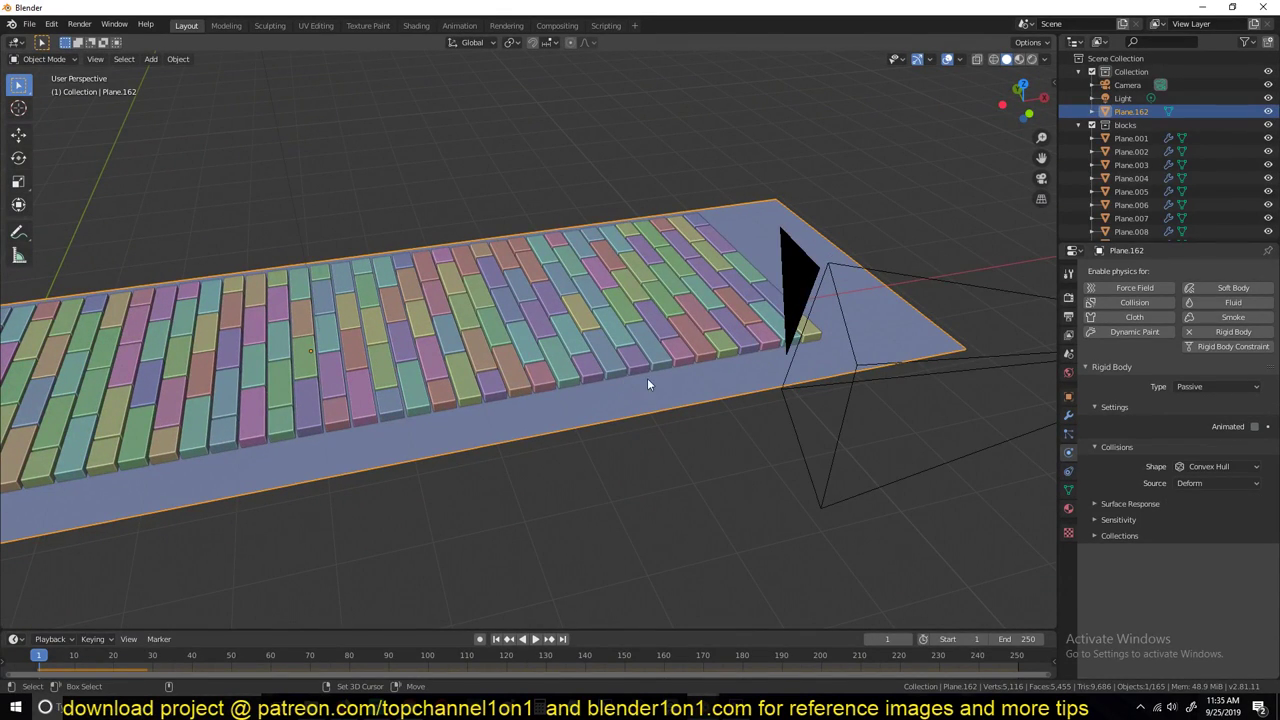
key("shift+h")
middle_click_drag(674, 388, 381, 316)
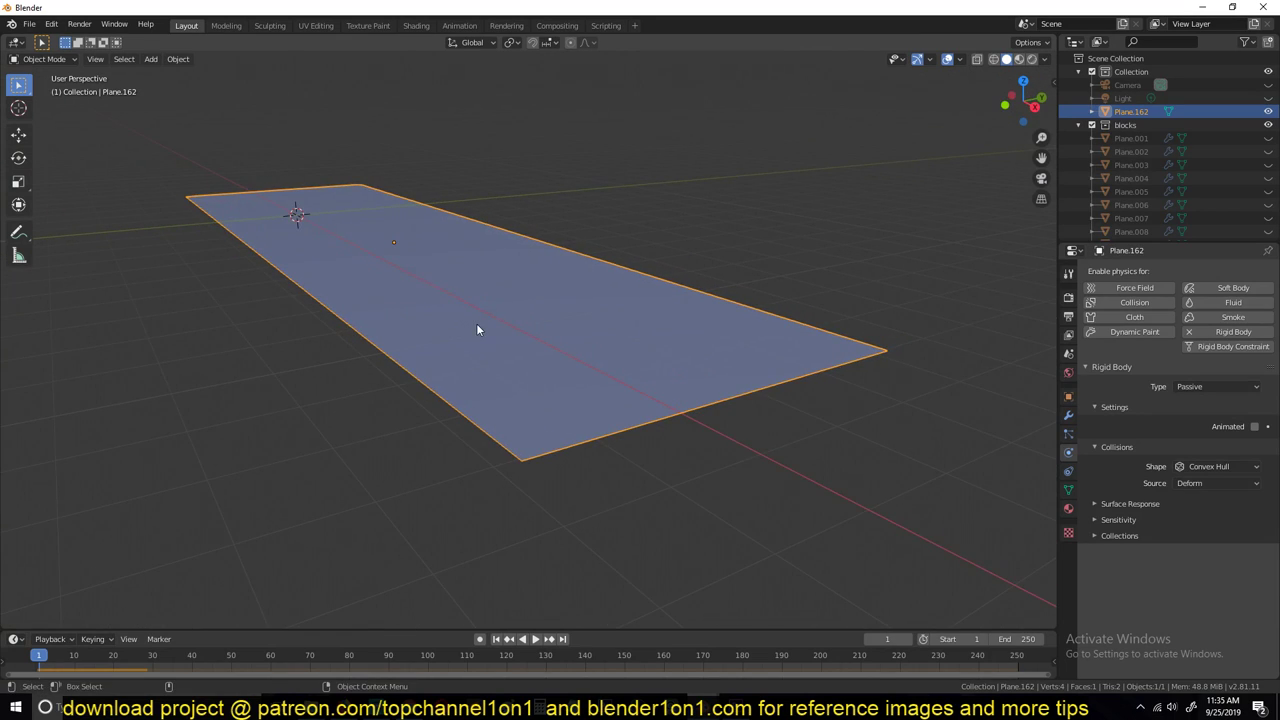
Add 46 evenly spaced loop cuts across the ground plane's width in Edit Mode, without sliding them
key("Tab")
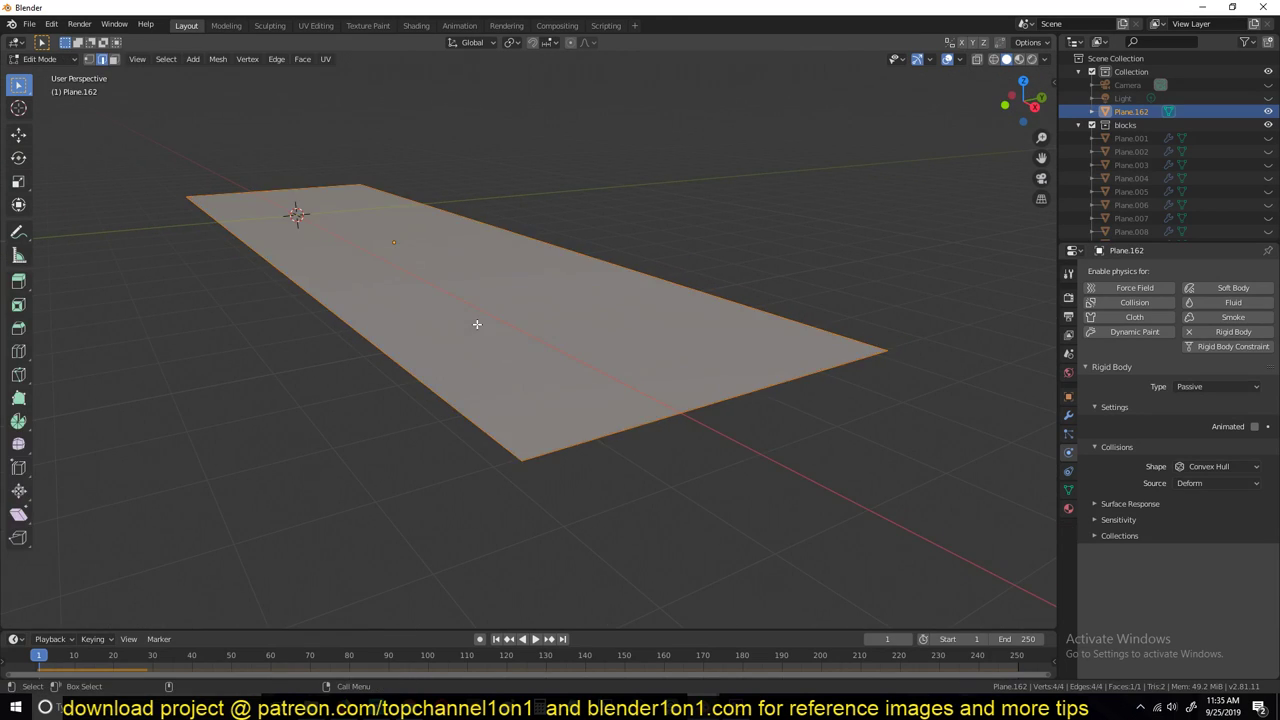
middle_click_drag(474, 323, 528, 340)
key("ctrl+r")
scroll(606, 239, "up", 20)
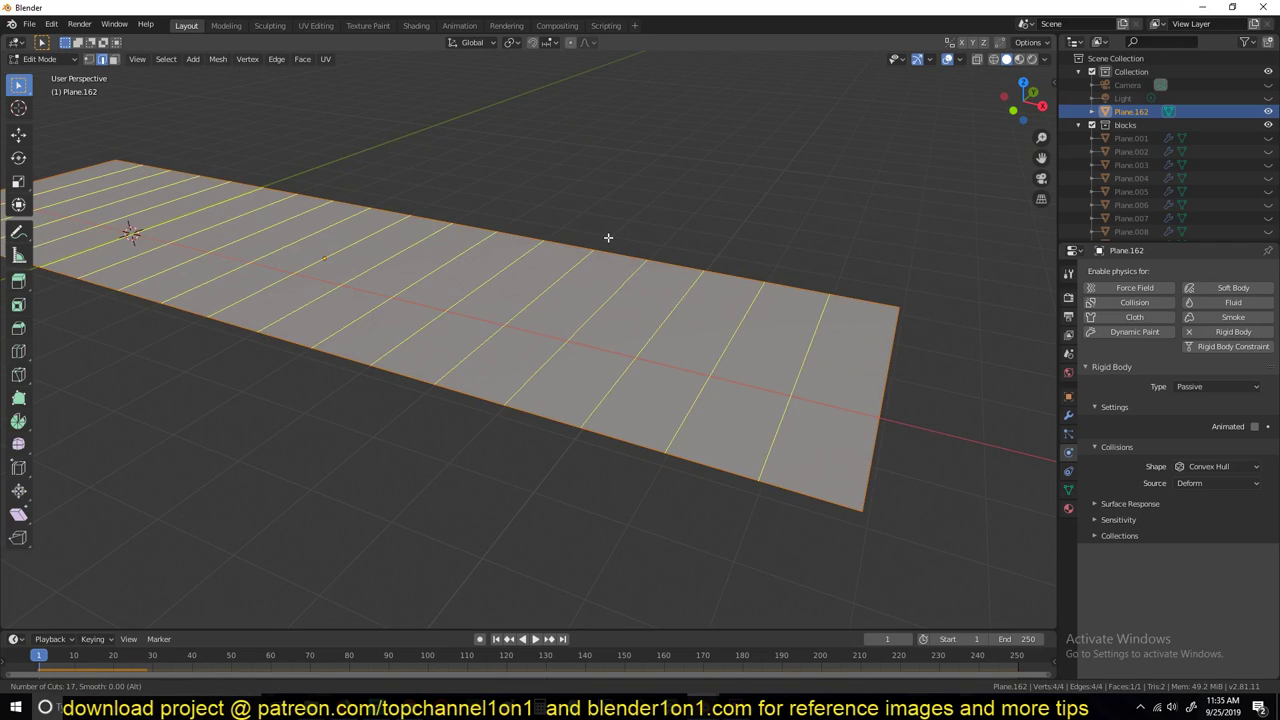
scroll(608, 237, "up", 8)
left_click(608, 237)
right_click(608, 237)
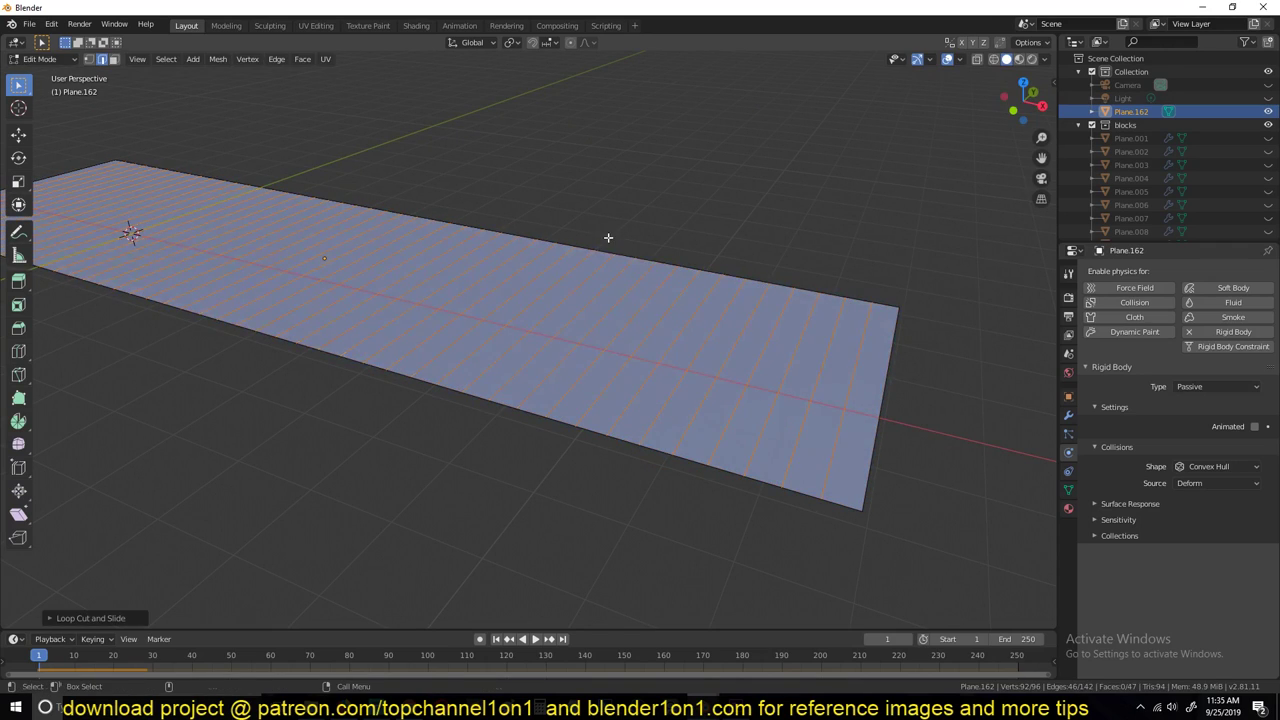
Add 10 centred lengthwise loop cuts so the ground plane becomes a dense grid, and return to Object Mode
key("ctrl+r")
scroll(643, 297, "up", 14)
left_click(643, 297)
right_click(643, 297)
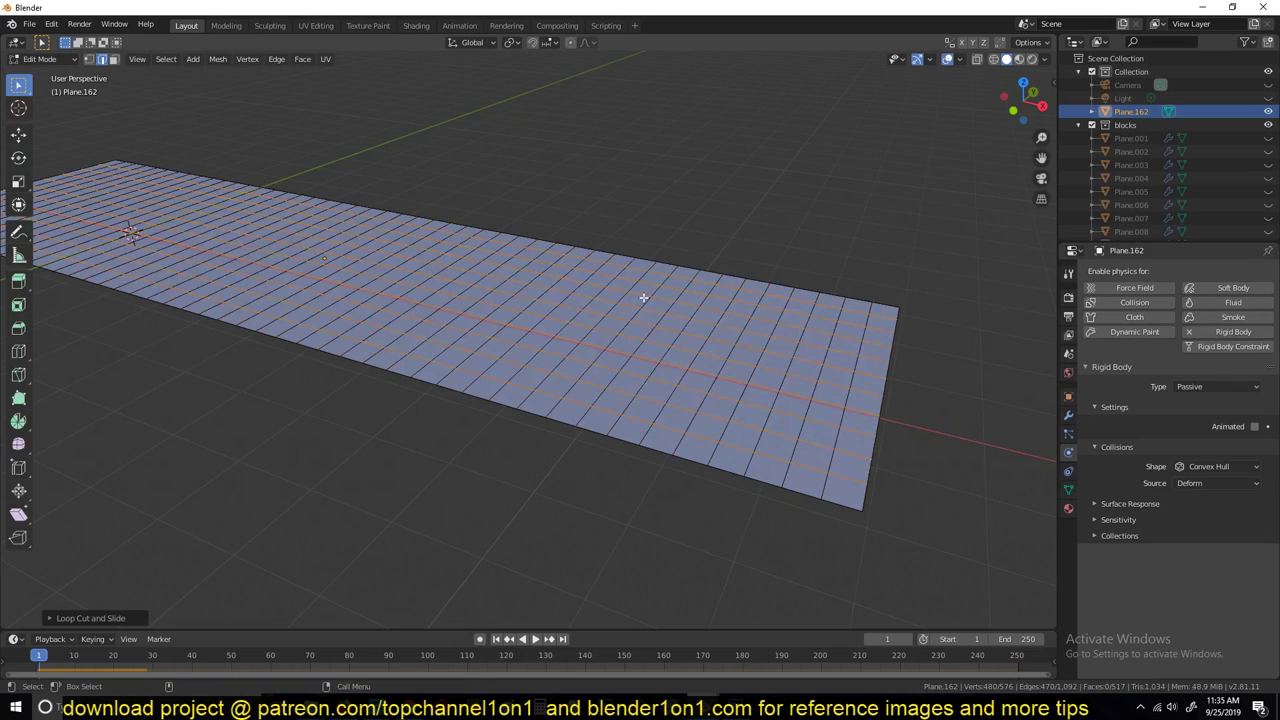
key("Tab")
key("Tab")
key("a")
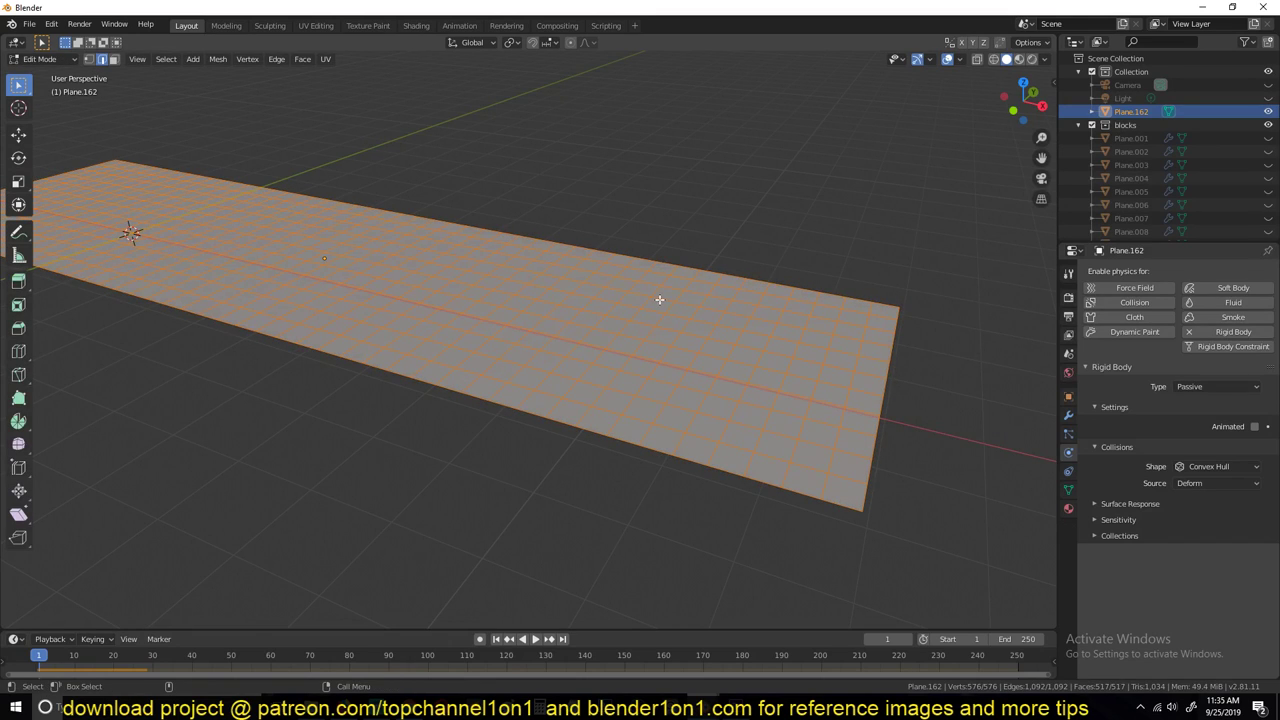
key("Tab")
Apply the ground plane's object transform and check the mesh in Edit Mode
mouse_move(657, 329)
middle_mouse_down()
mouse_move(643, 323)
mouse_move(671, 323)
mouse_move(604, 313)
mouse_move(640, 326)
middle_mouse_up()
key("ctrl+a")
left_click(602, 306)
key("Tab")
key("Tab")
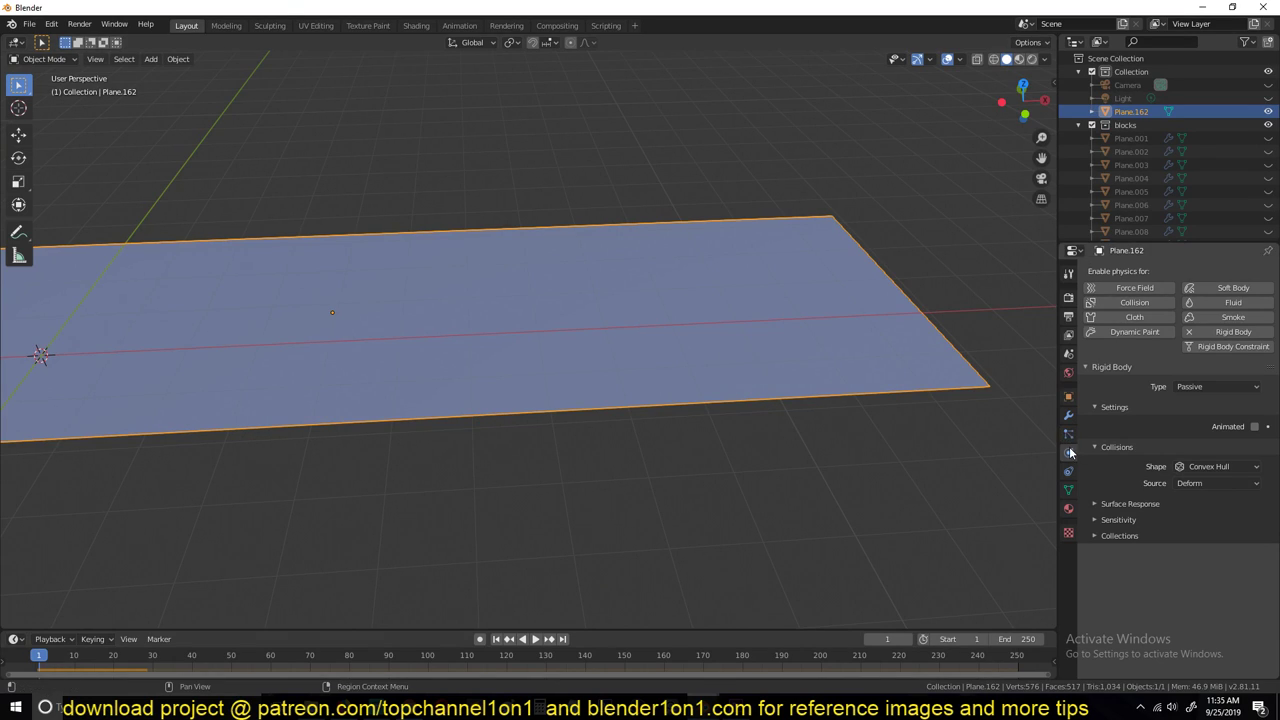
Enable Dynamic Paint physics on the ground plane with type Canvas and add the canvas
left_click(1096, 366)
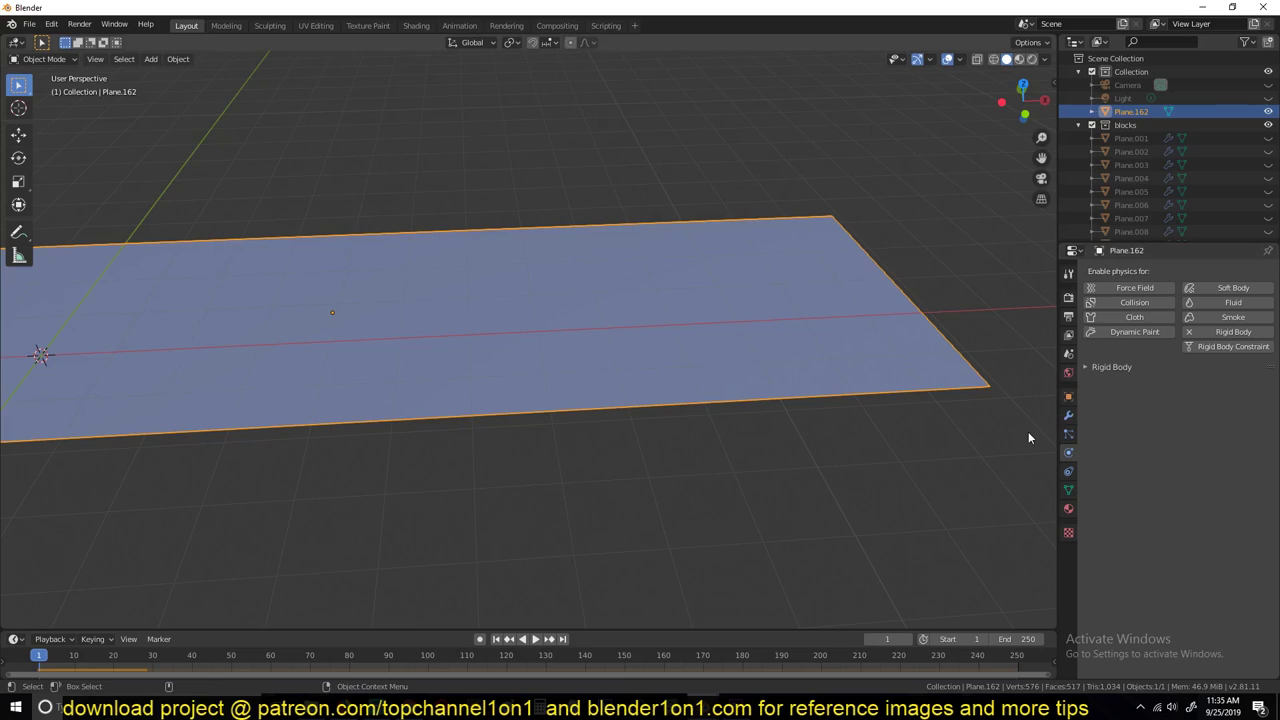
left_click(1143, 332)
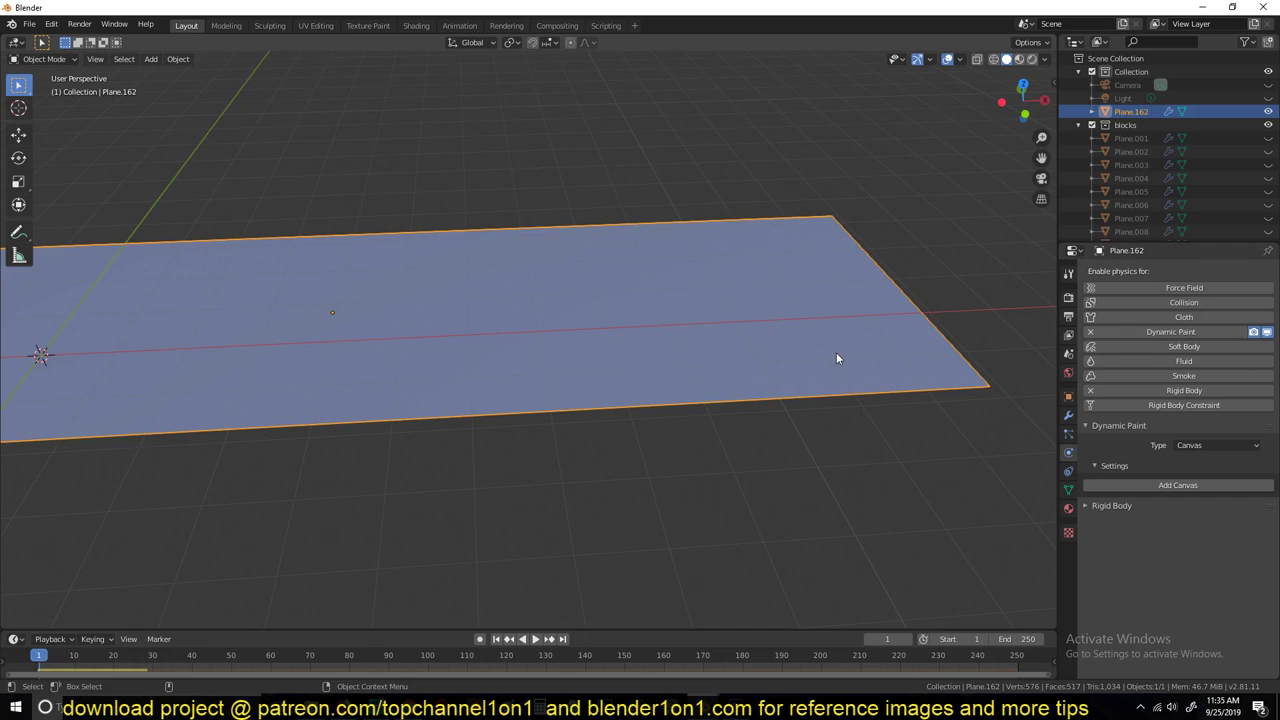
middle_click_drag(838, 358, 890, 282)
middle_click_drag(684, 319, 760, 305, "shift")
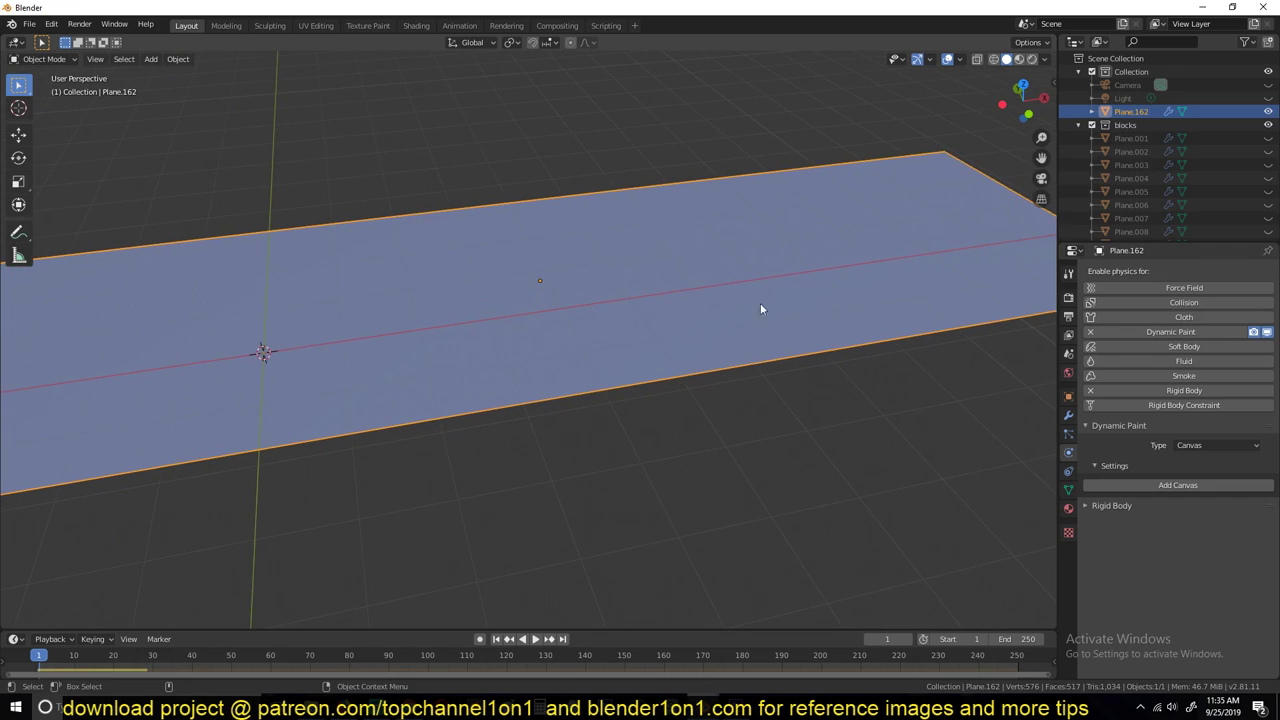
middle_click_drag(590, 316, 531, 322, "shift")
middle_click_drag(732, 276, 662, 232, "shift")
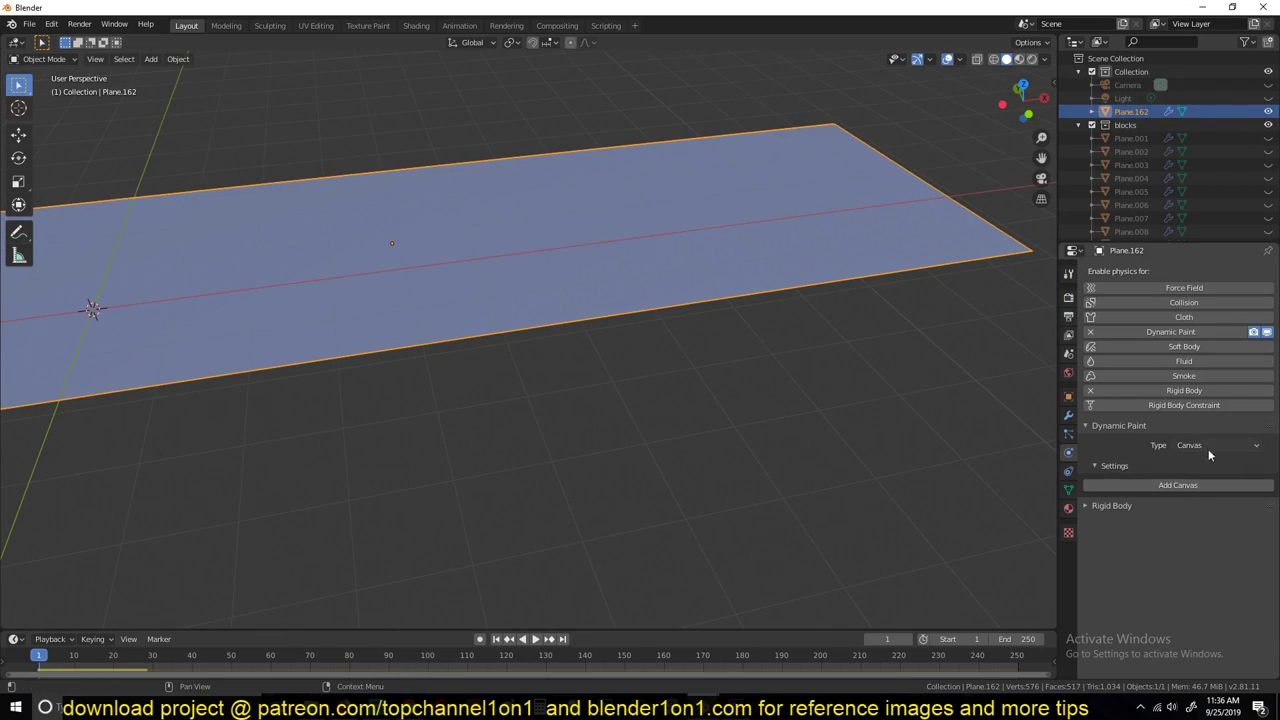
left_click(1125, 485)
Set the surface type of the ground plane's Dynamic Paint canvas to Displace
scroll(973, 488, "down", 2)
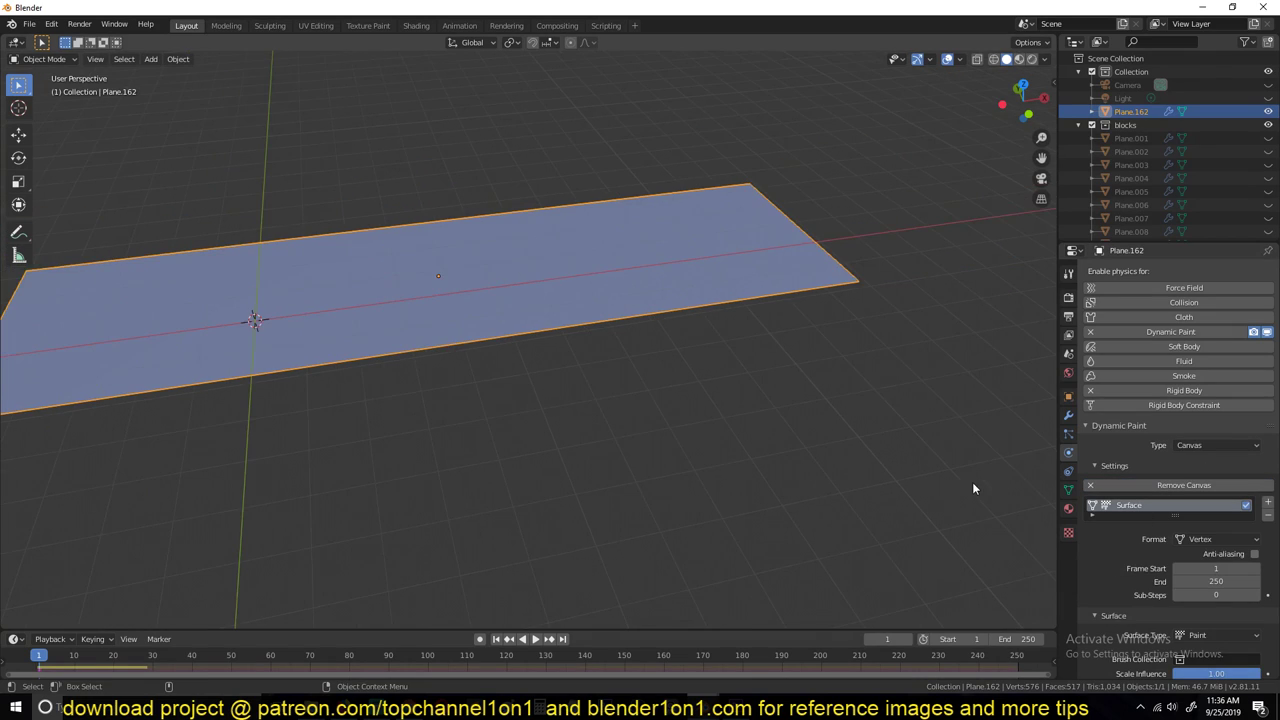
scroll(1098, 531, "down", 3)
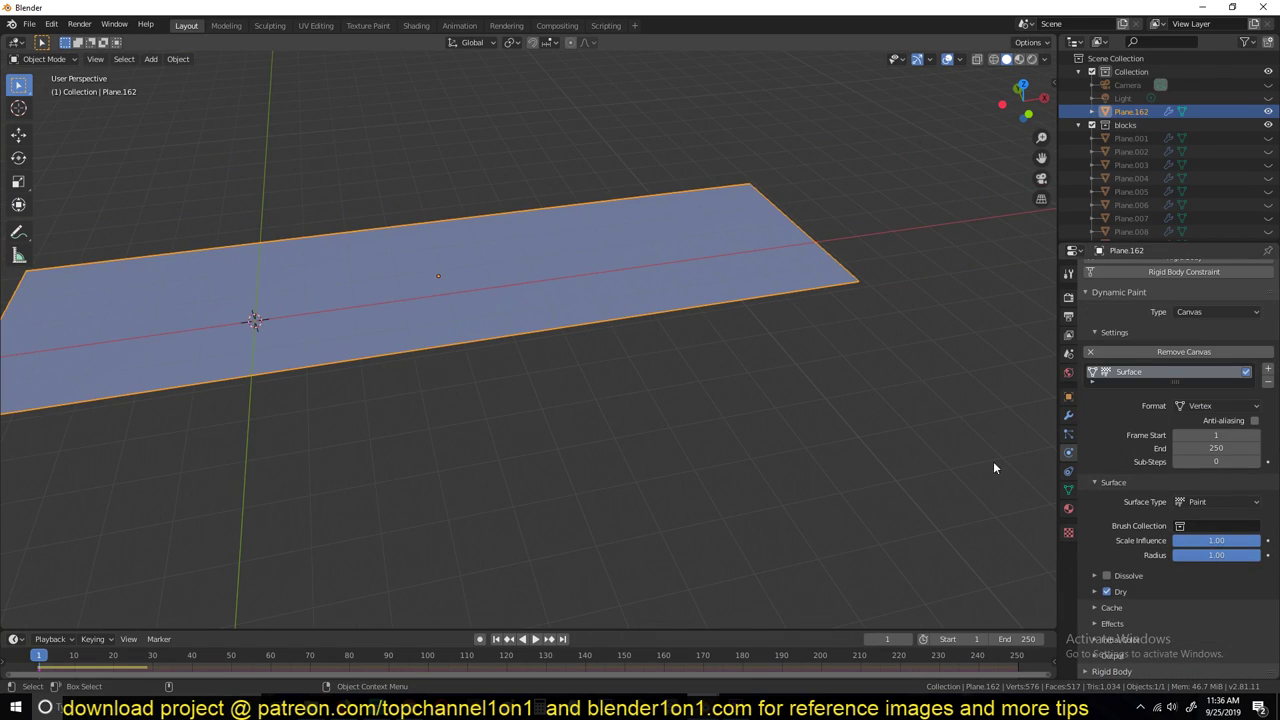
middle_click_drag(993, 461, 855, 378)
scroll(815, 345, "up", 3)
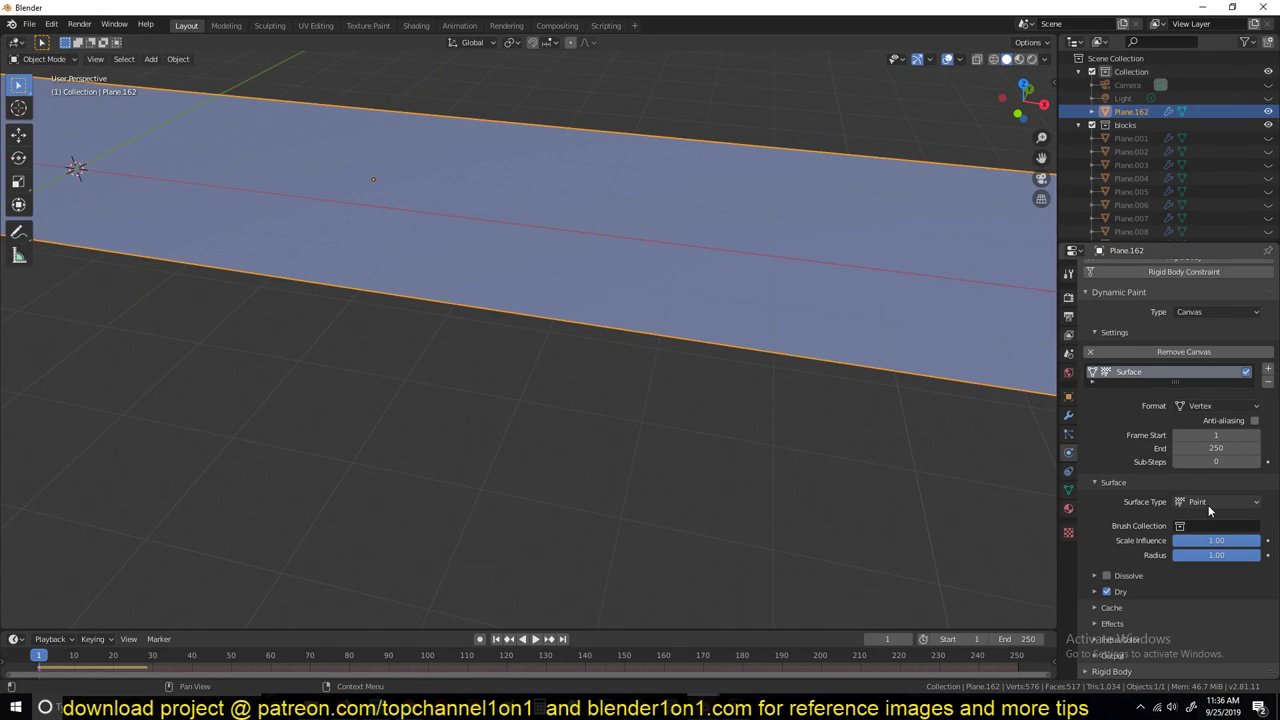
left_click(1180, 501)
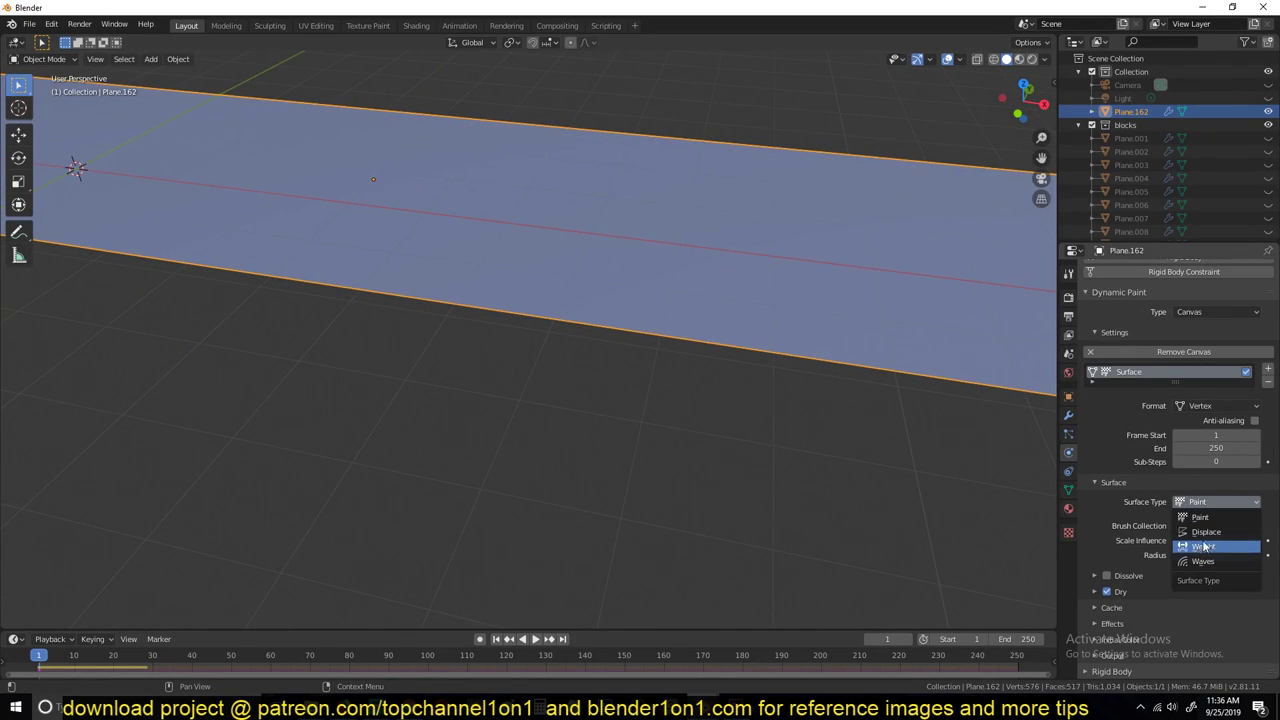
left_click(1205, 531)
middle_click_drag(1001, 445, 669, 400, "shift")
scroll(669, 394, "down", 2)
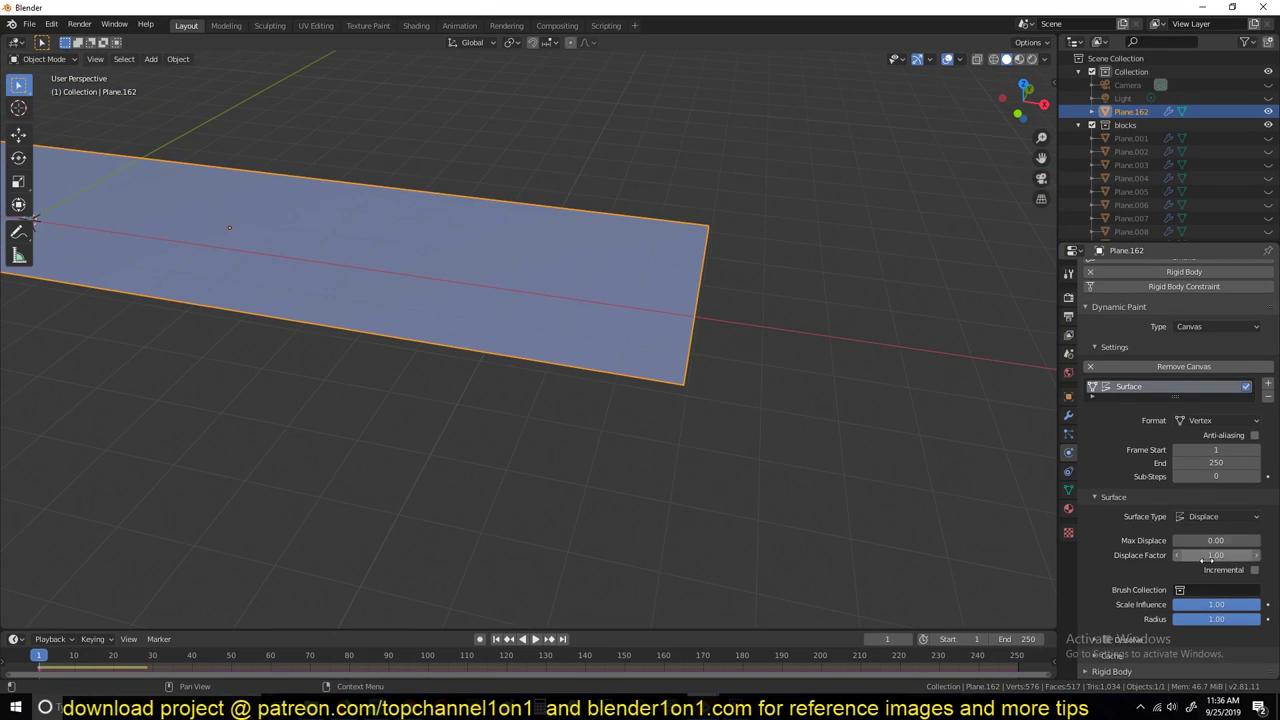
Add a slightly scaled-down, smooth-shaded monkey mesh just beyond the ground plane's short end
middle_click_drag(805, 340, 770, 335, "shift")
key("alt+a")
key("shift+a")
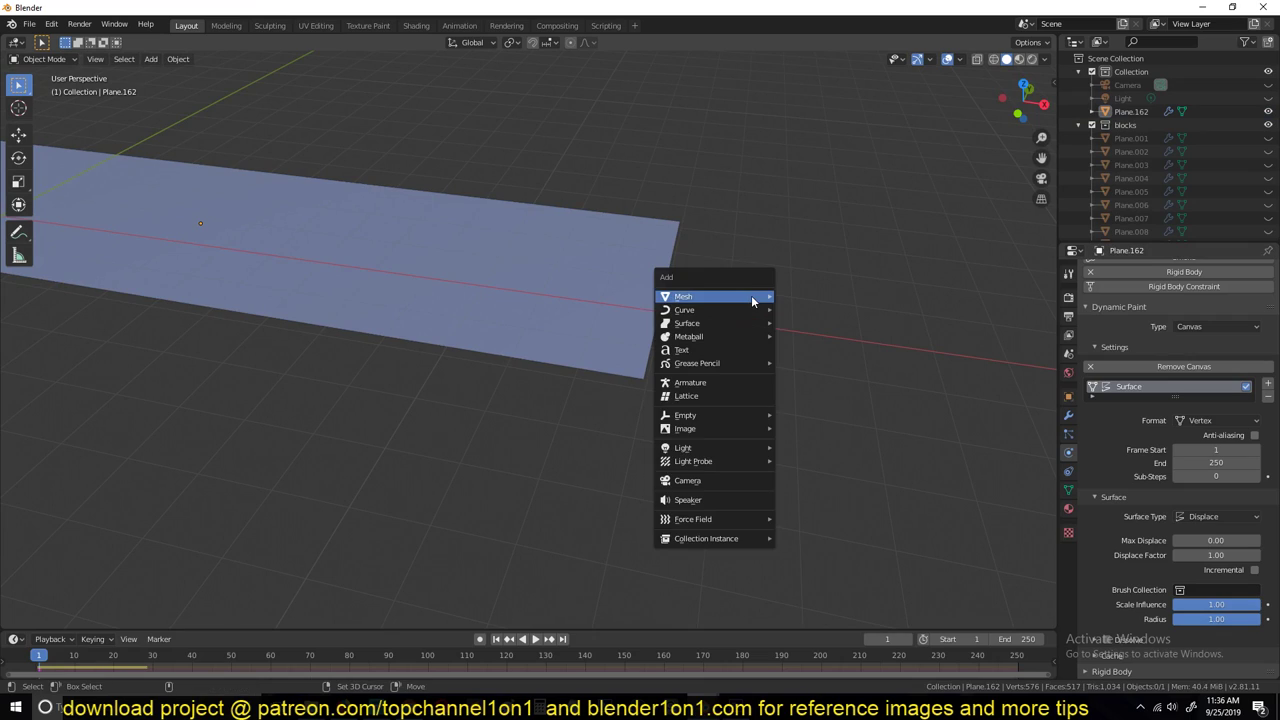
mouse_move(751, 295)
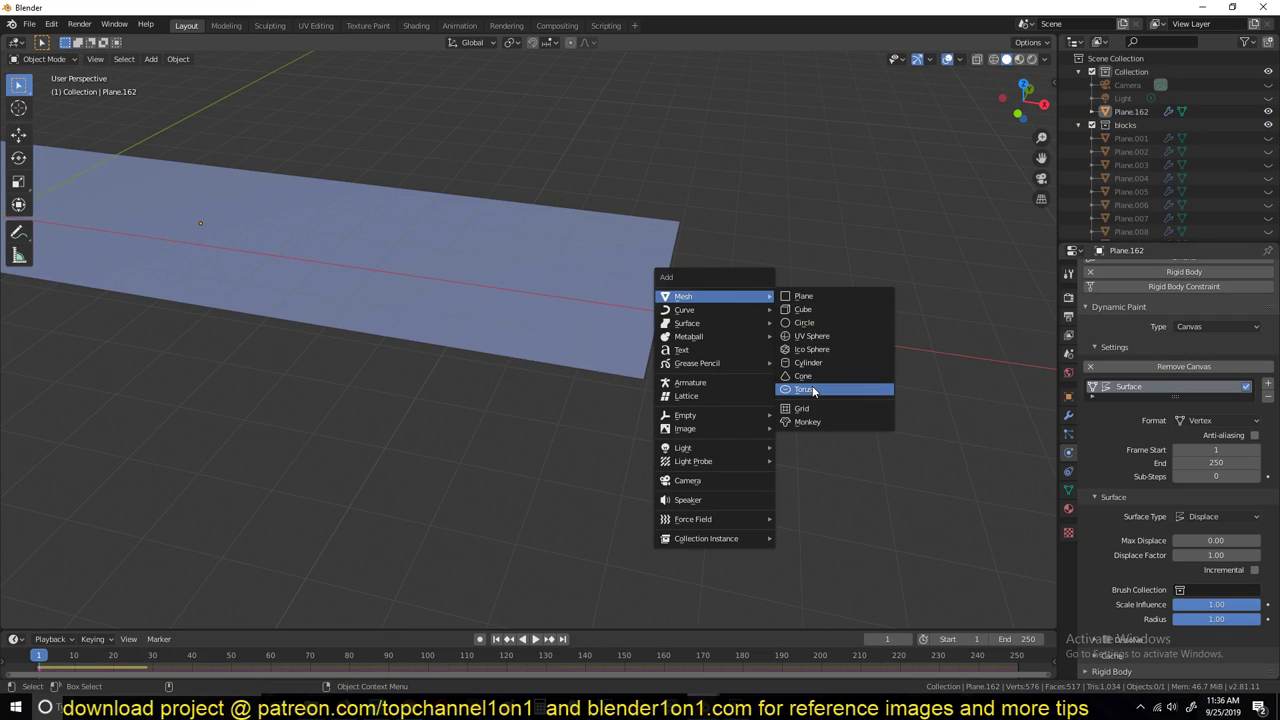
left_click(808, 424)
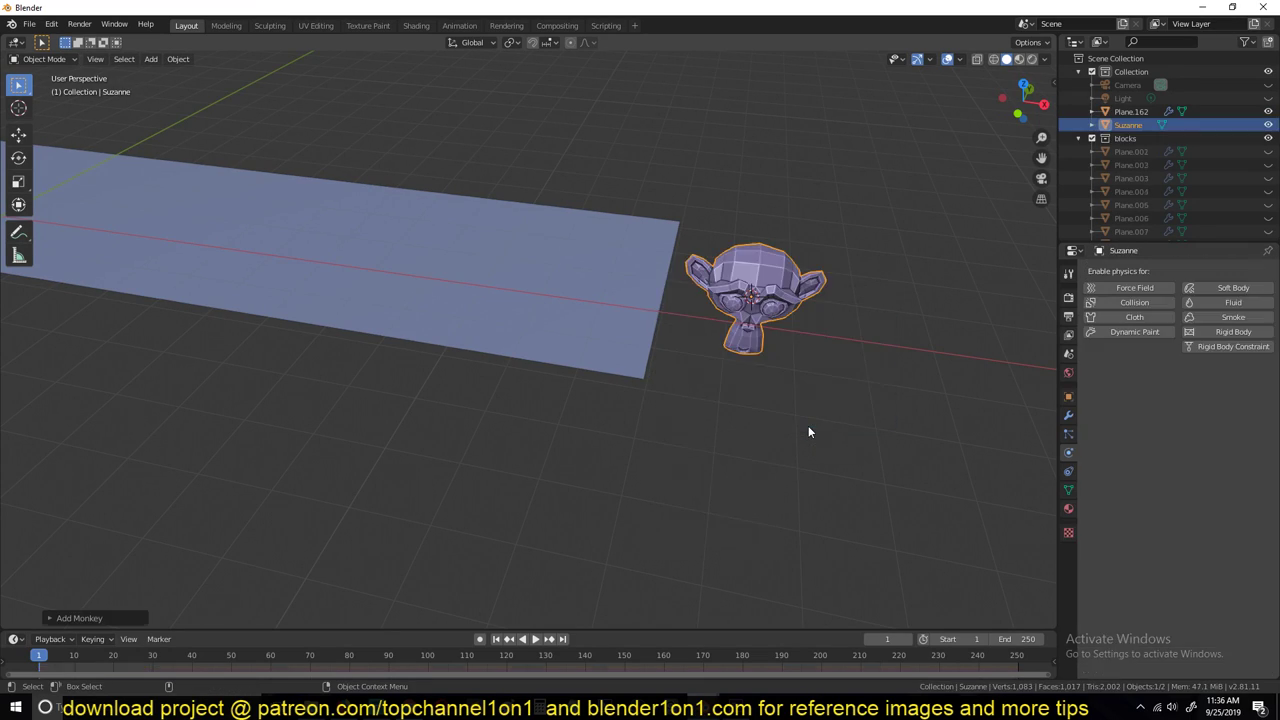
key("s")
left_click(839, 418)
right_click(808, 290)
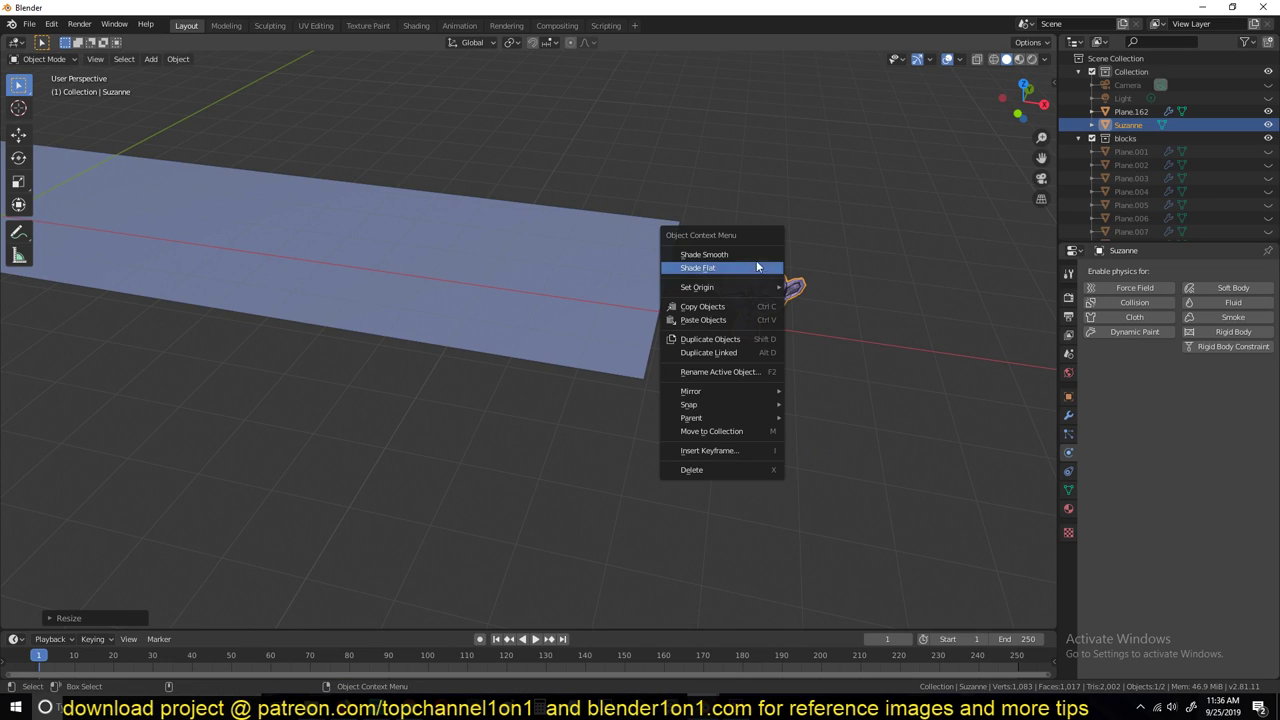
left_click(752, 255)
middle_click_drag(810, 372, 751, 348)
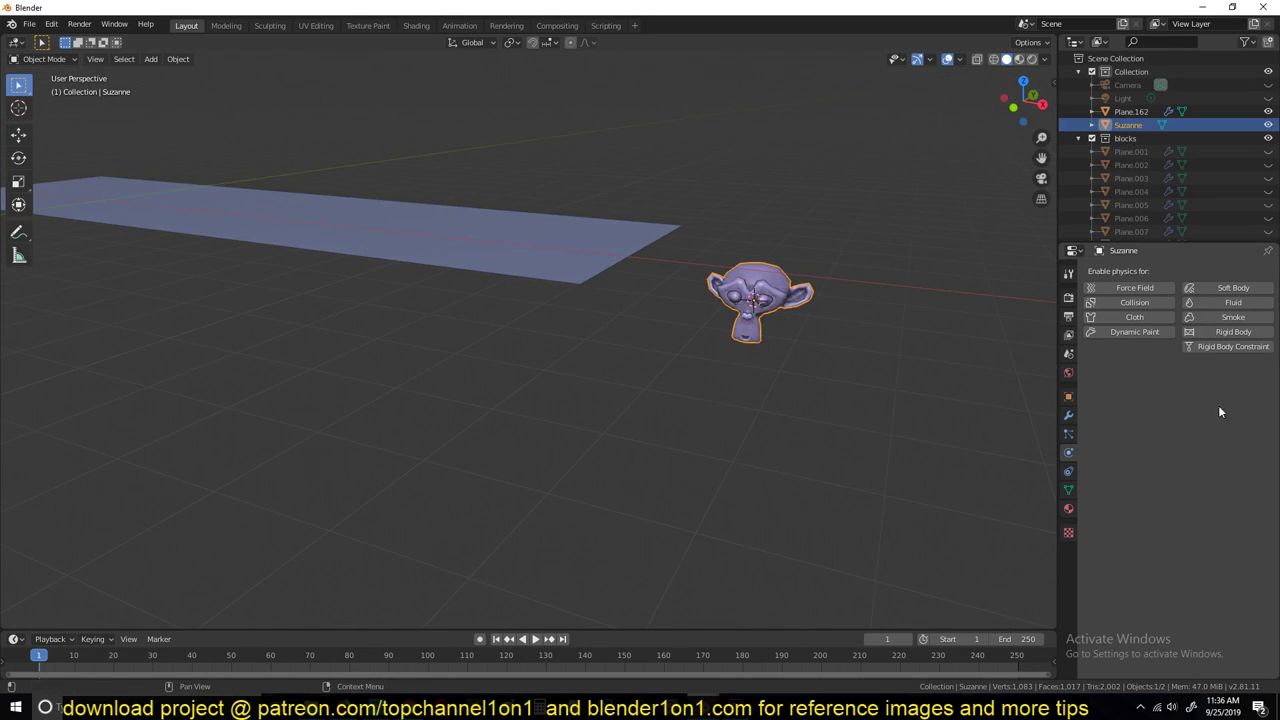
Enable Dynamic Paint on the monkey with type Brush, add the brush and check its paint source options
left_click(1132, 333)
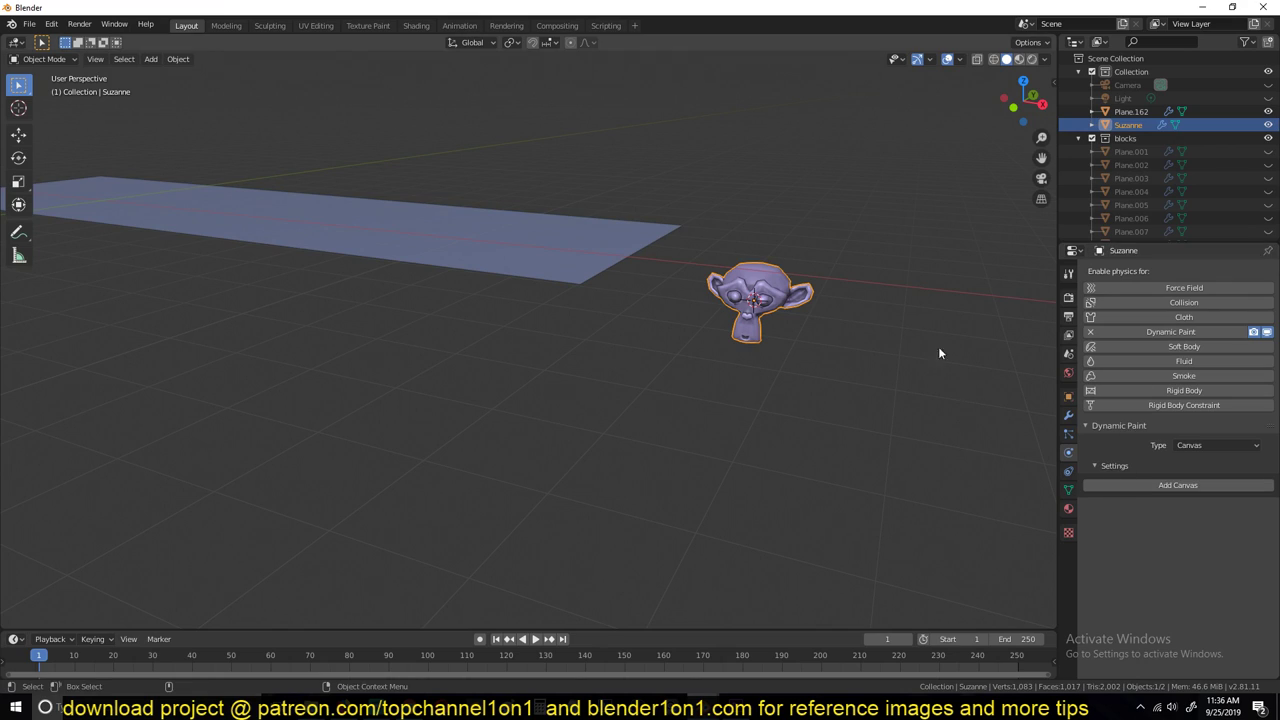
left_click(1207, 445)
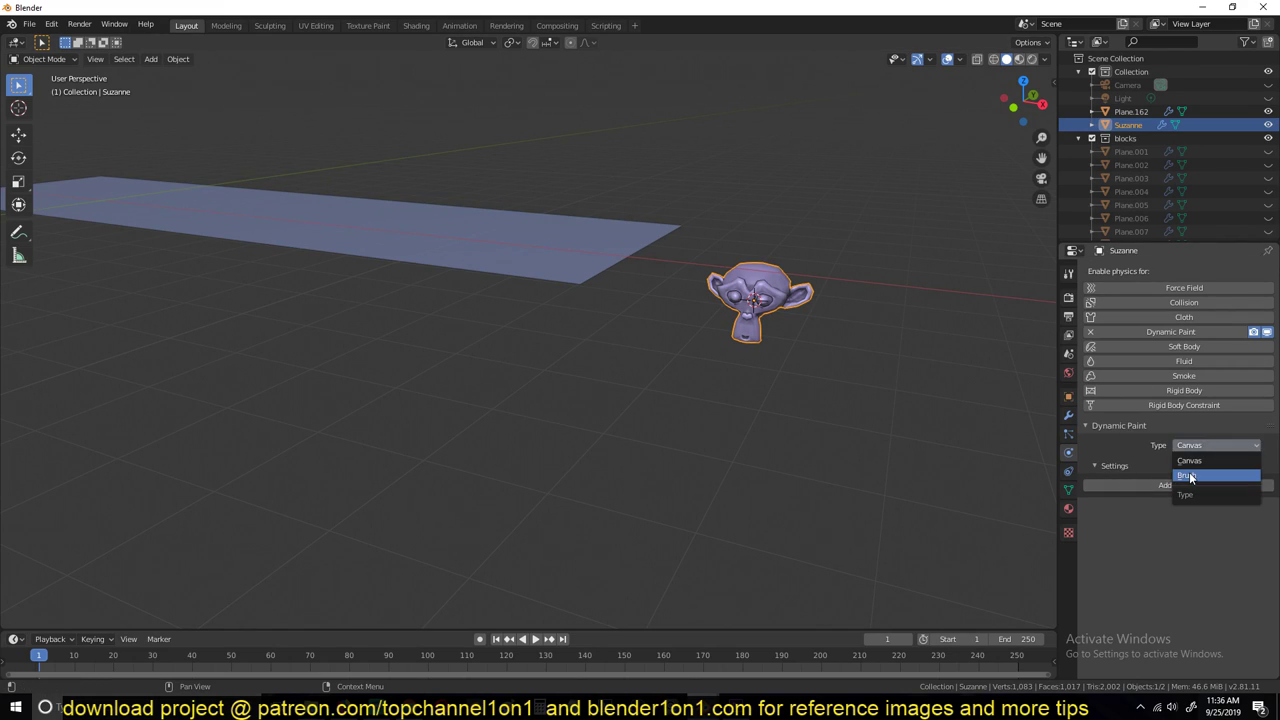
left_click(1189, 475)
left_click(1201, 485)
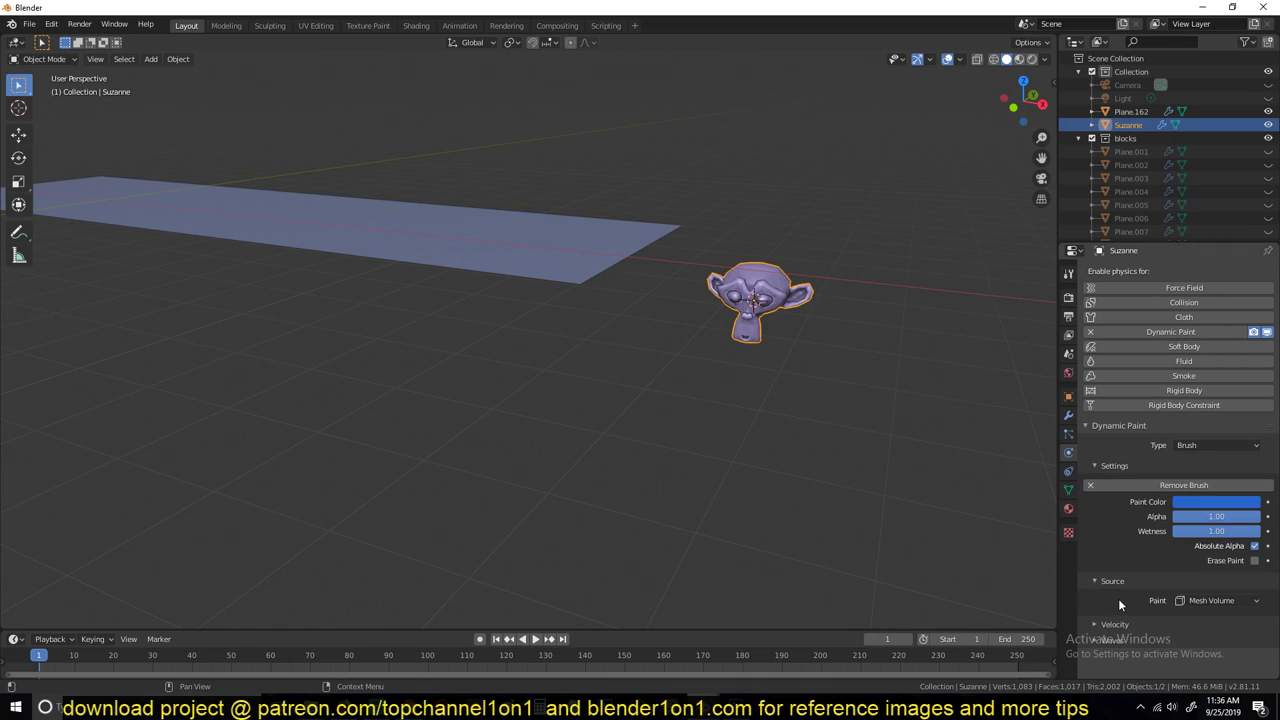
left_click(1214, 600)
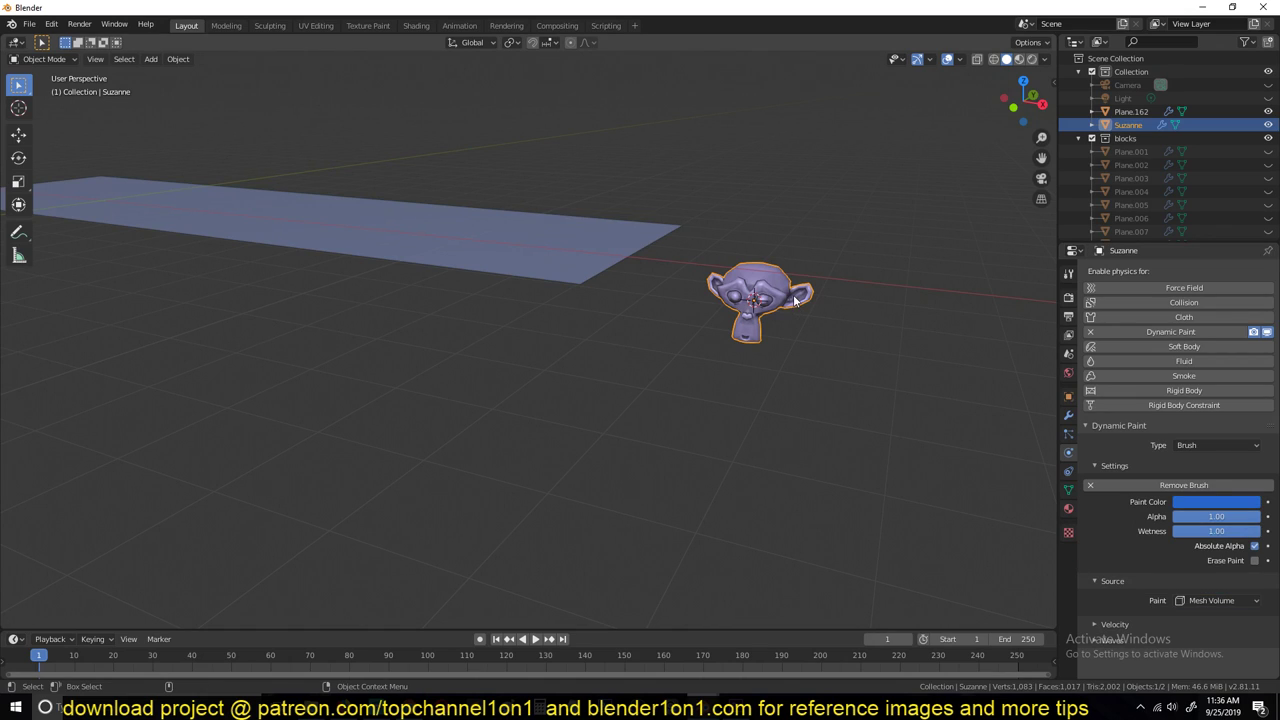
Raise the monkey above the ground plane's level and freely rotate it to face along the plane
key("KP_1")
key("g")
left_click(784, 213)
middle_click_drag(784, 213, 700, 225)
key("r")
key("r")
left_click(649, 206)
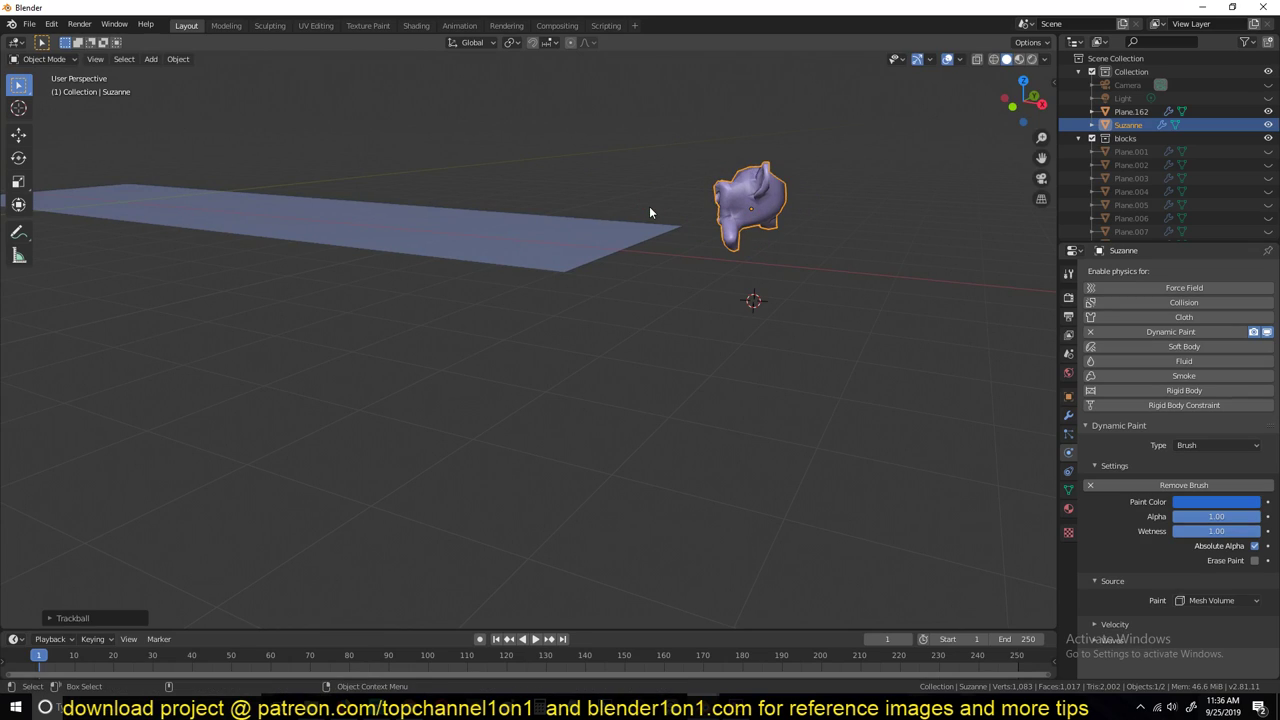
Turn on auto keying and key the monkey's starting position at frame 1
left_click(480, 639)
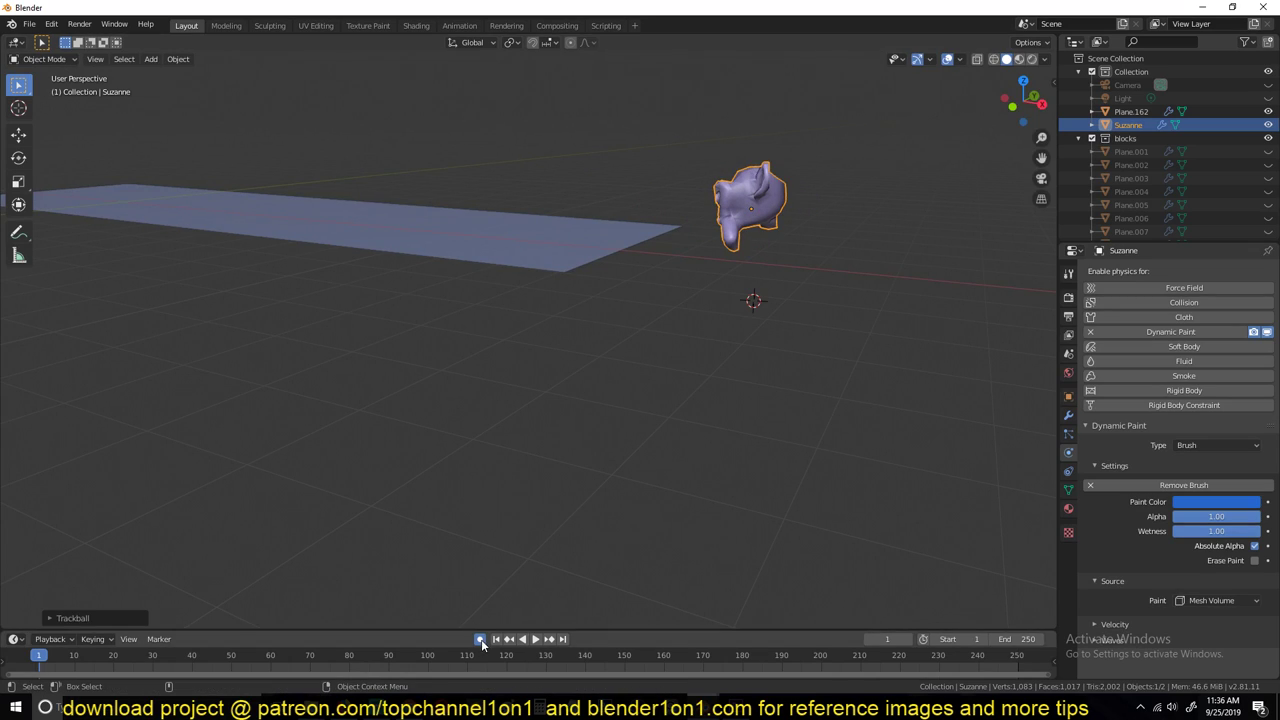
key("g")
left_click(680, 211)
left_click(305, 664)
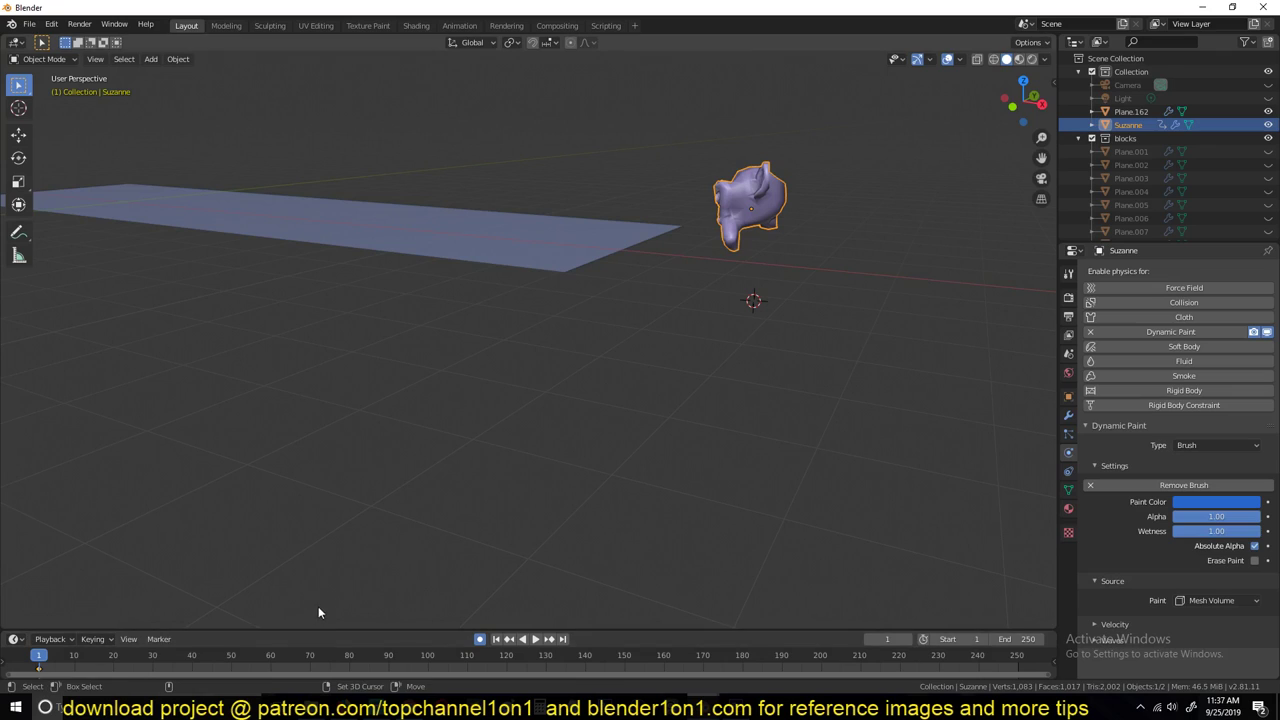
At frame 151, move the monkey over the far end of the ground plane to key its end position
left_click(627, 666)
key("KP_7")
scroll(586, 362, "down", 2)
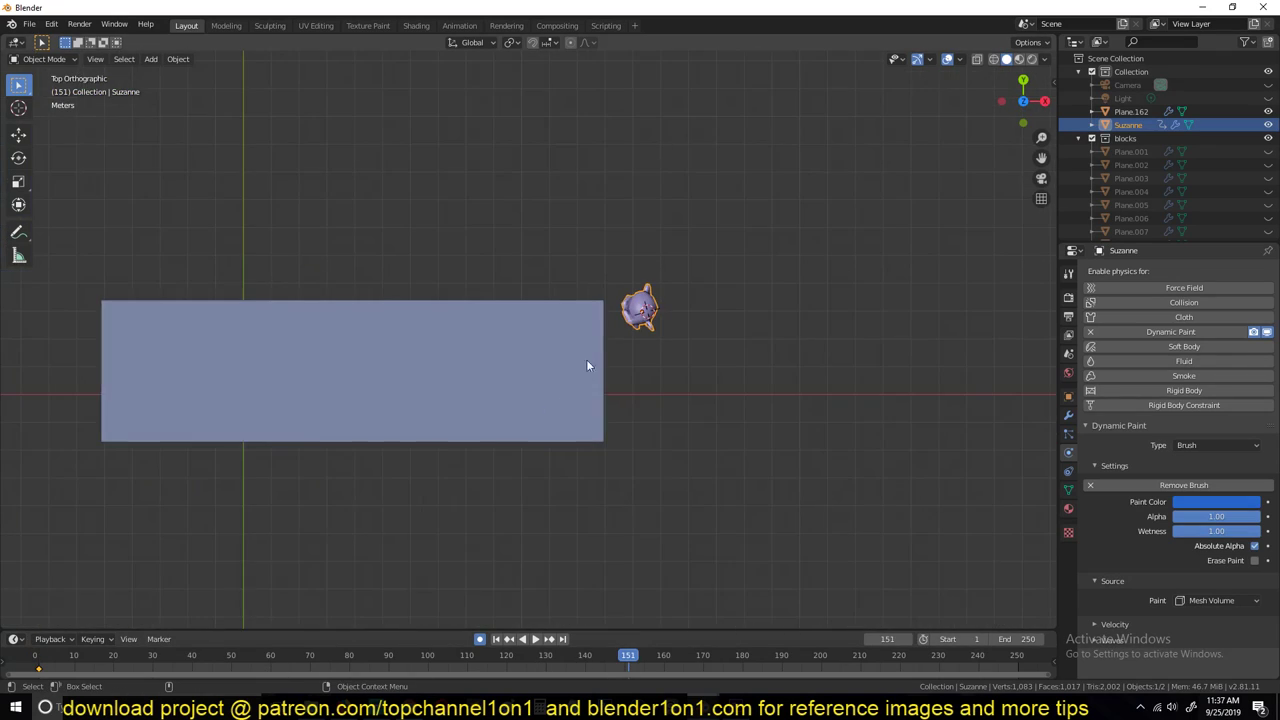
key("g")
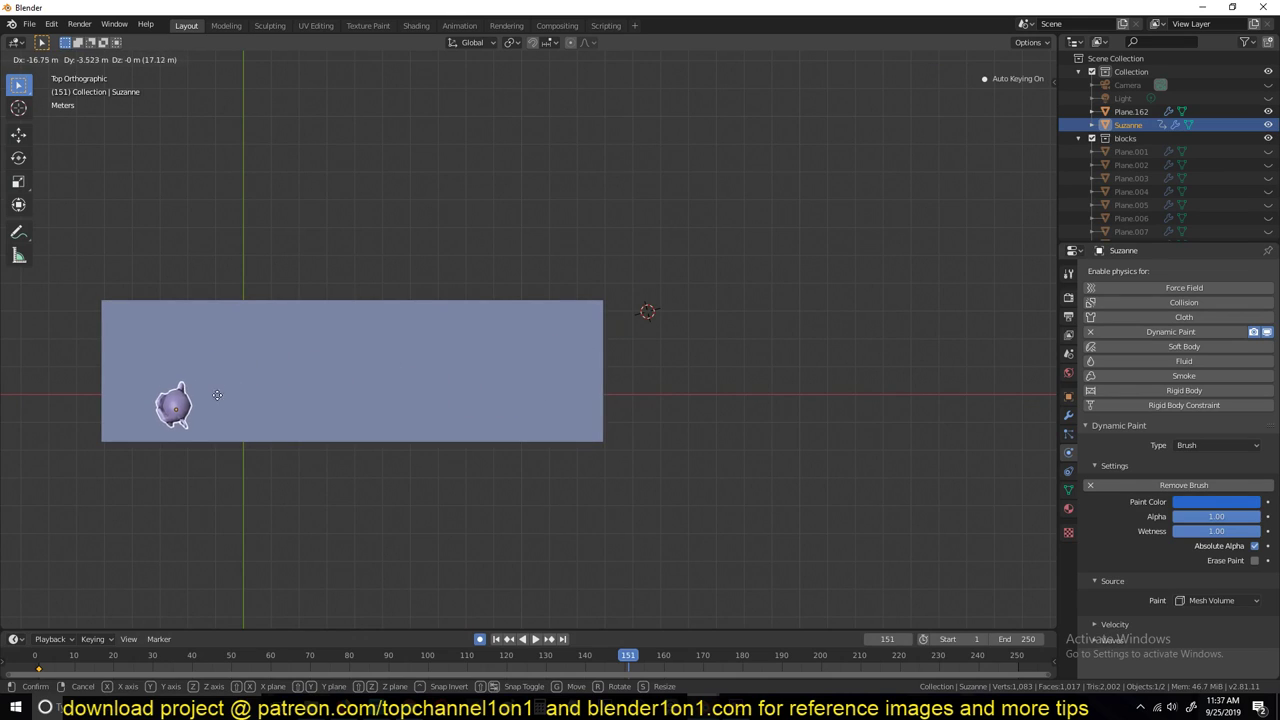
left_click(192, 420)
Key a weaving path by moving the monkey to the +Y long edge at frame 51 and the opposite edge at frame 100
left_click(235, 666)
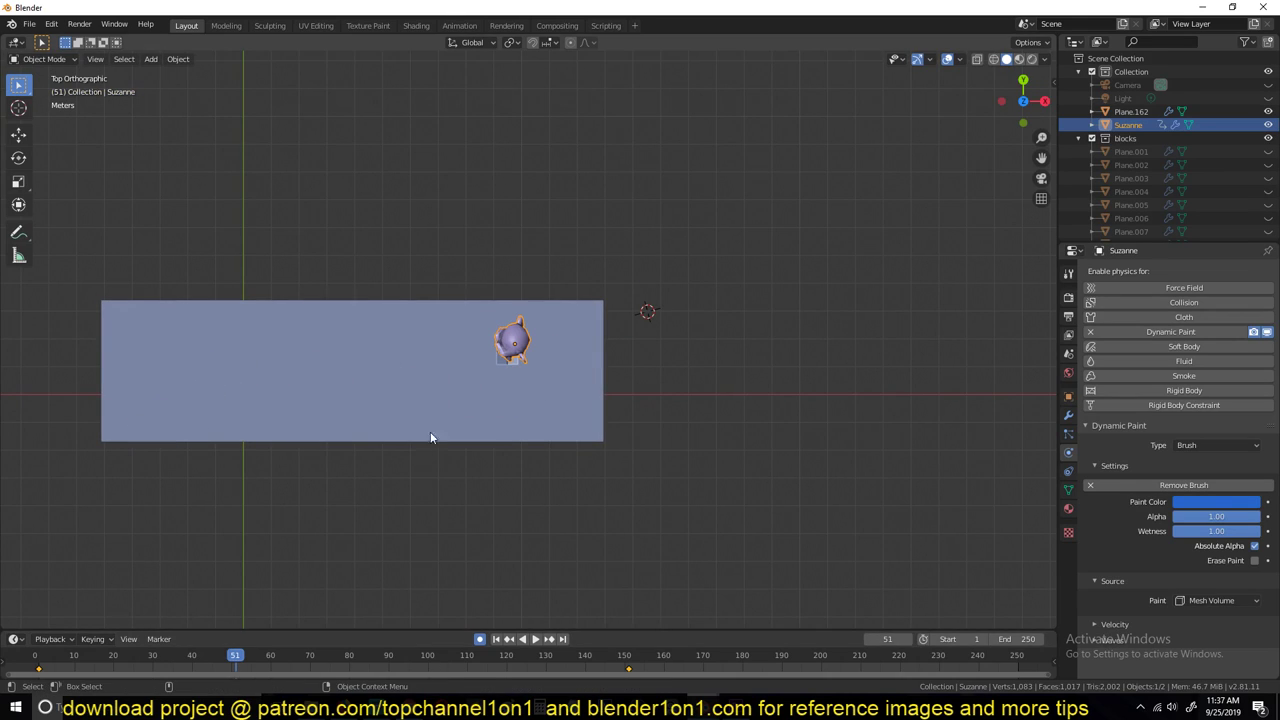
key("g")
left_click(383, 379)
left_click(427, 656)
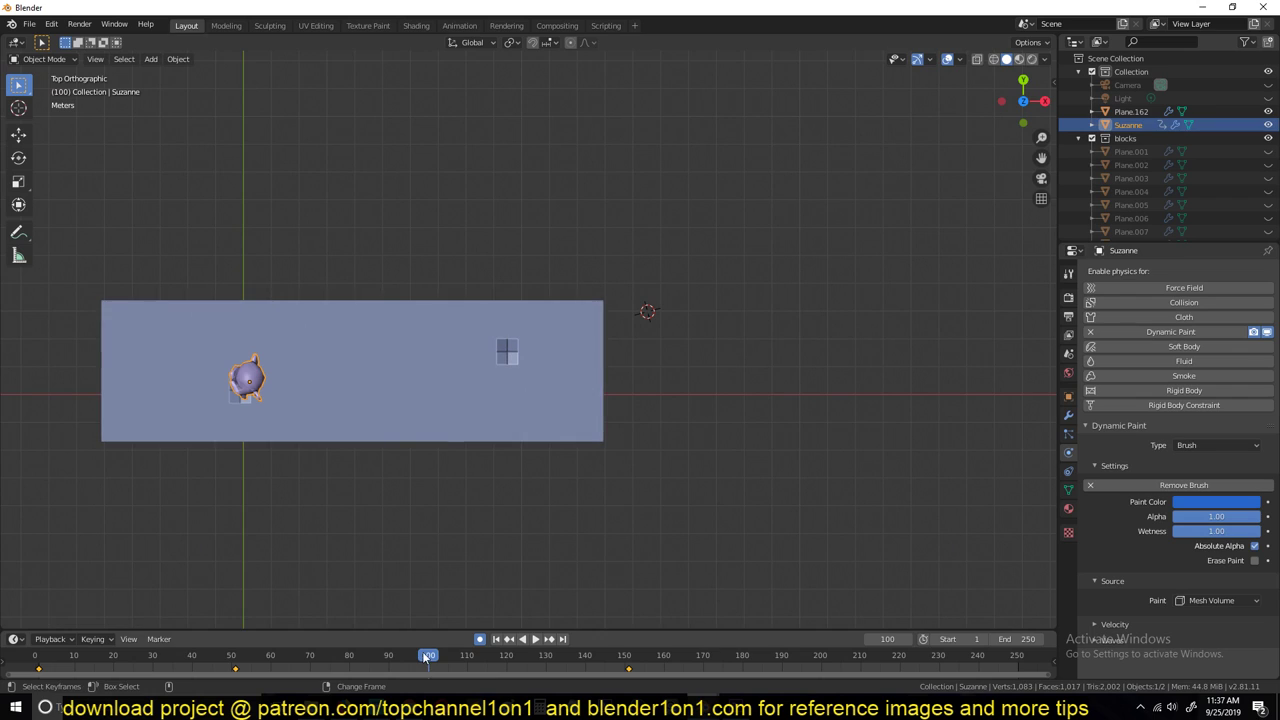
key("g")
left_click(522, 462)
middle_click_drag(518, 431, 566, 305)
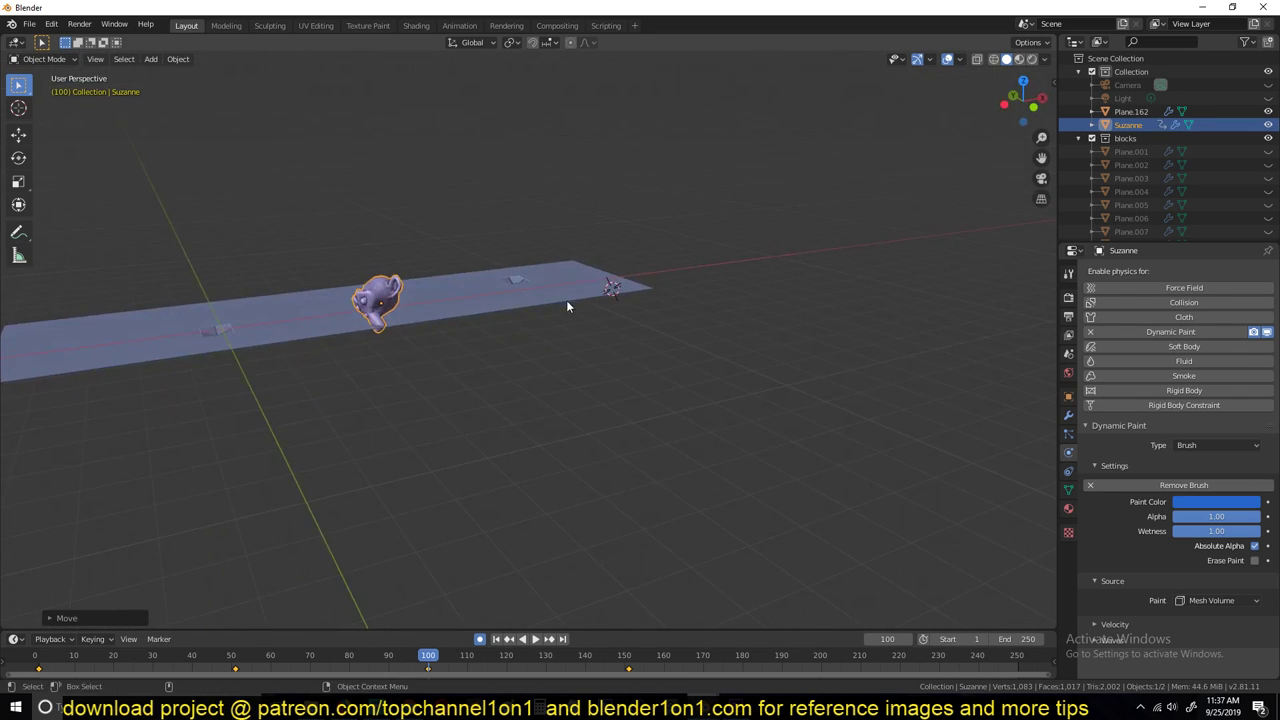
Play the animation from the start to check how the monkey displaces the ground plane
left_click(45, 668)
key("space")
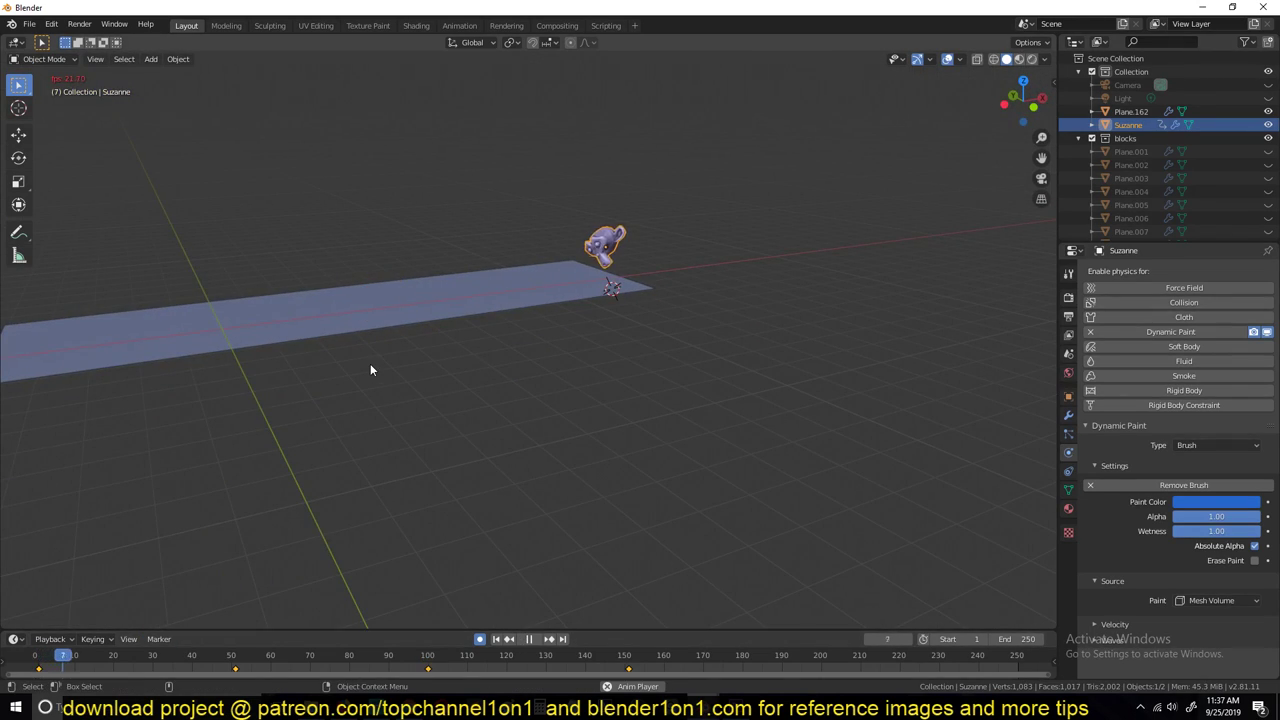
mouse_move(370, 370)
middle_mouse_down()
mouse_move(477, 397)
mouse_move(531, 371)
mouse_move(436, 381)
mouse_move(378, 363)
middle_mouse_up()
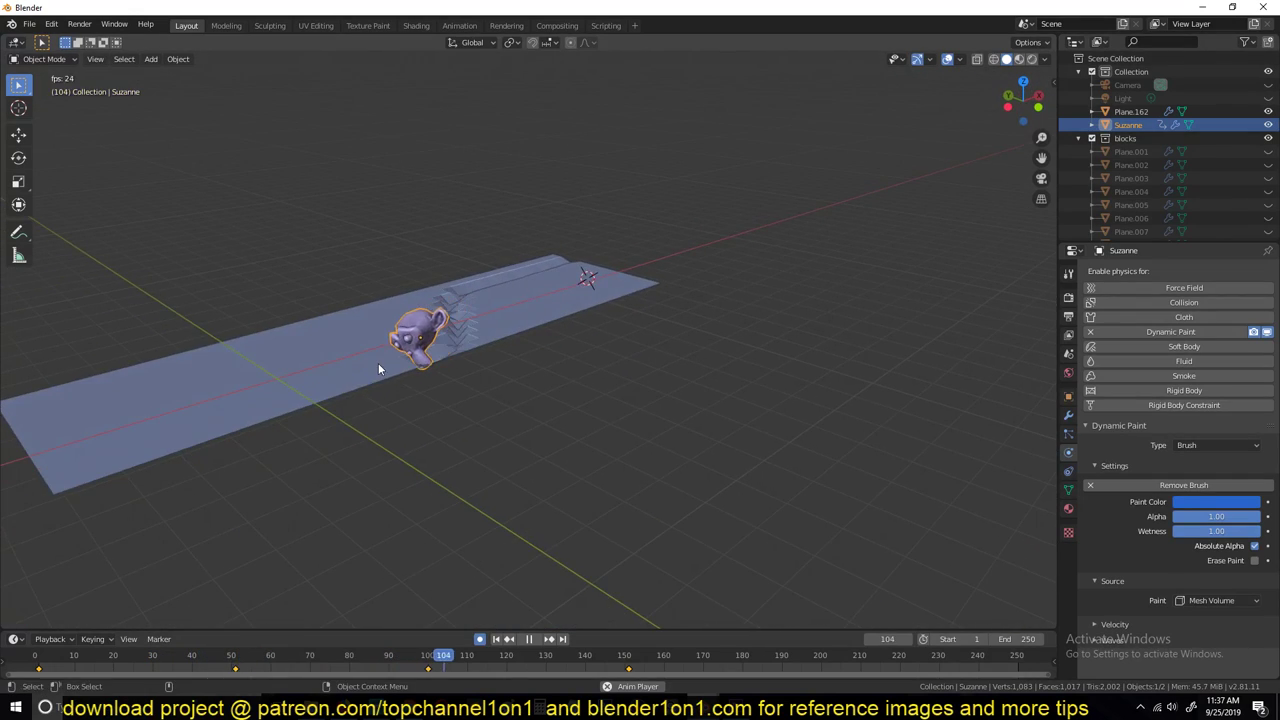
key("Escape")
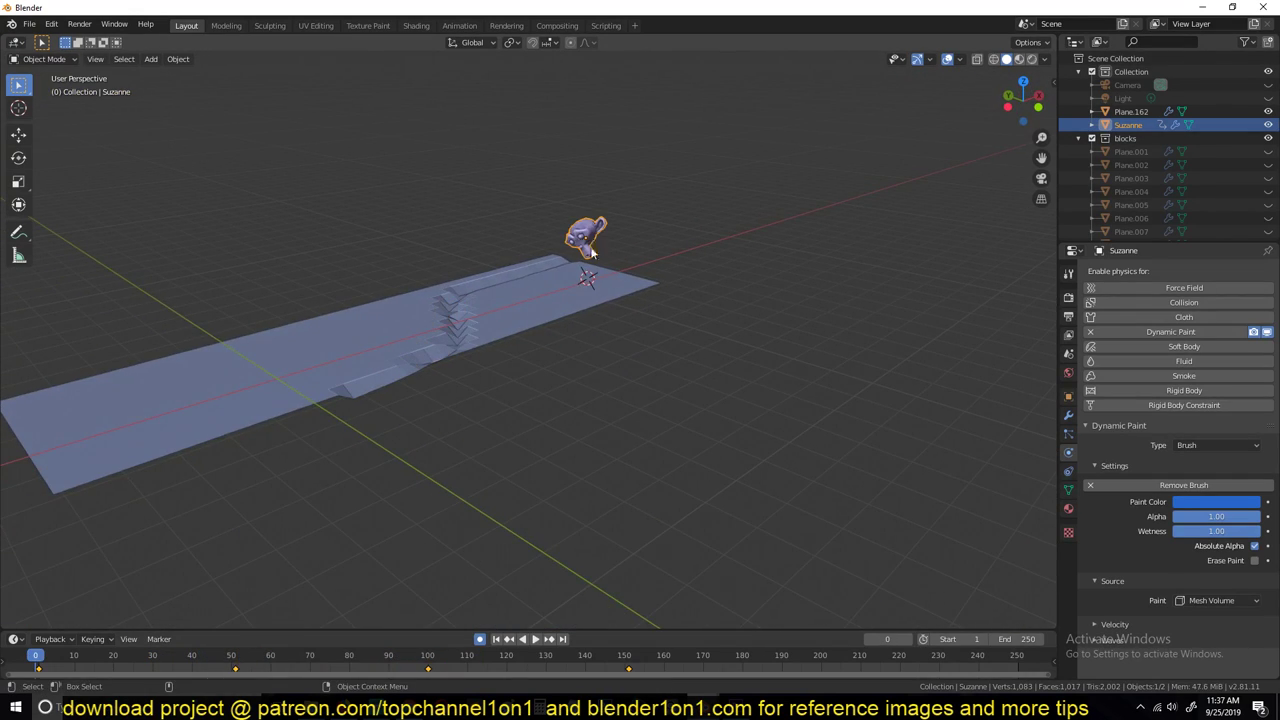
In Edit Mode, scale the monkey's mesh up about 1.9 times and lower it toward the ground plane
key("Tab")
key("s")
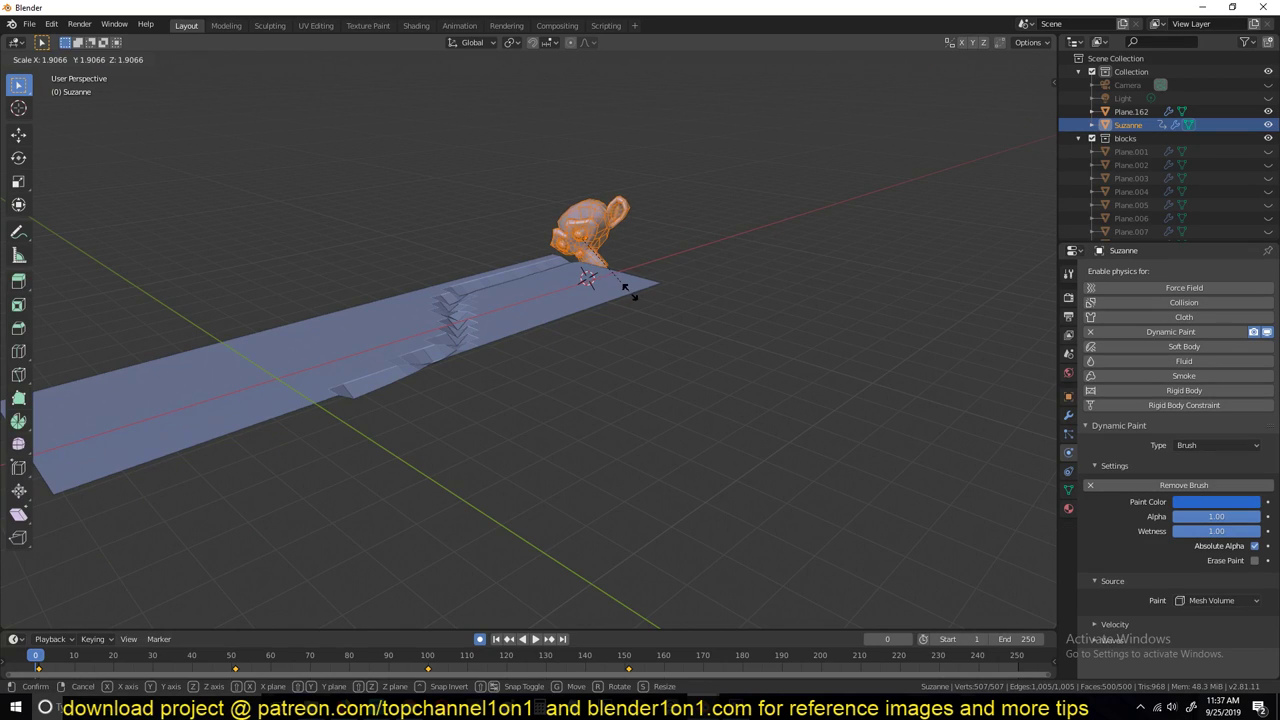
left_click(630, 291)
key("g")
left_click(628, 313)
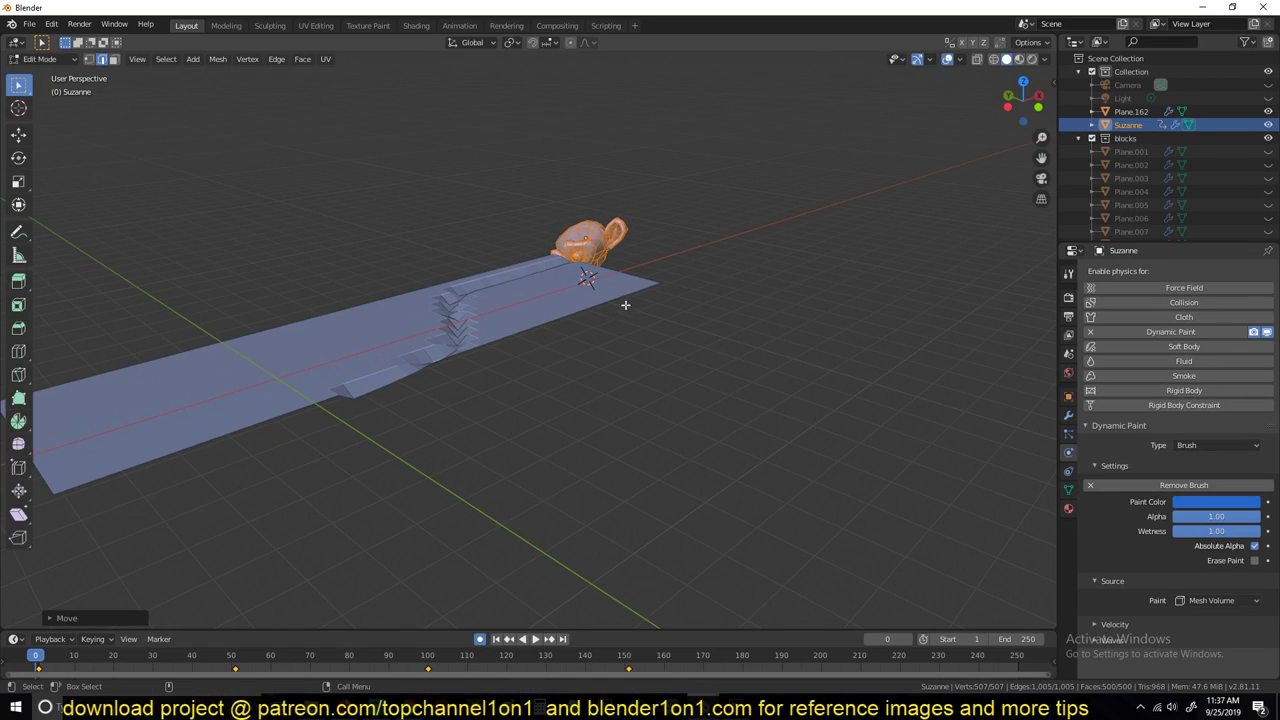
key("Tab")
Play the animation with the enlarged monkey and inspect the deformed ground plane from several sides
key("space")
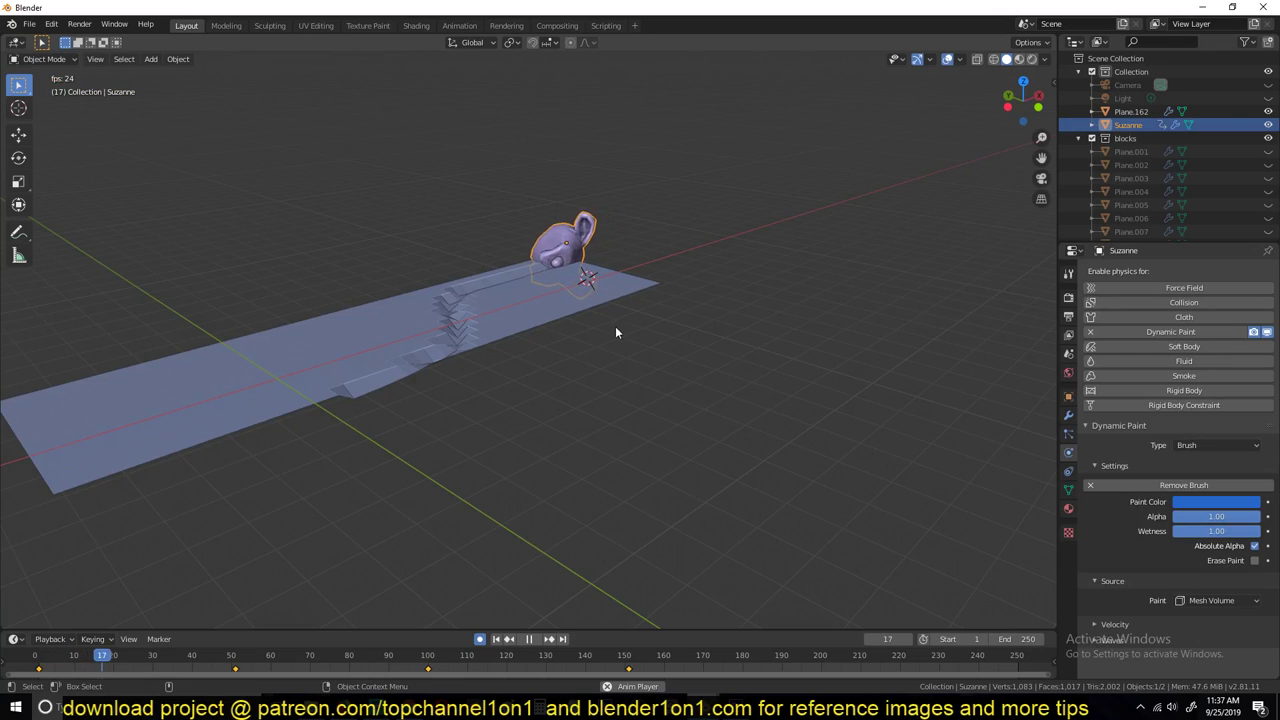
middle_click_drag(615, 332, 214, 342)
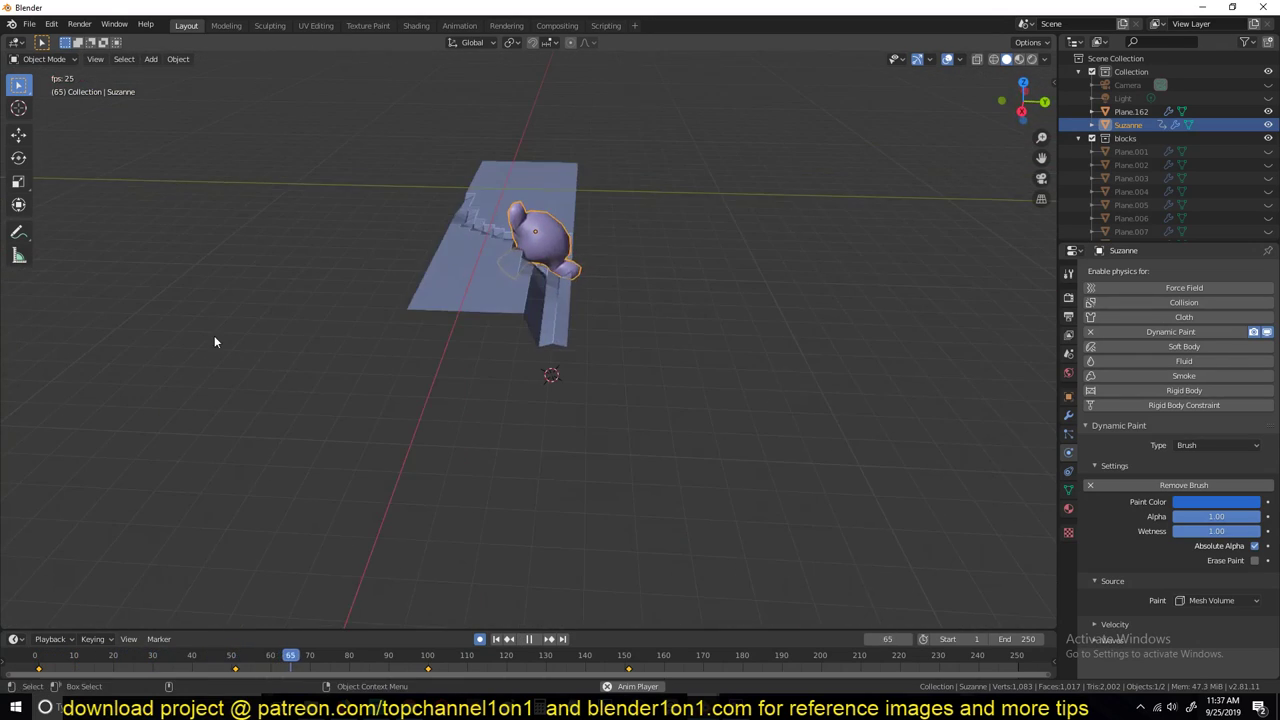
key("space")
middle_click_drag(365, 296, 669, 351)
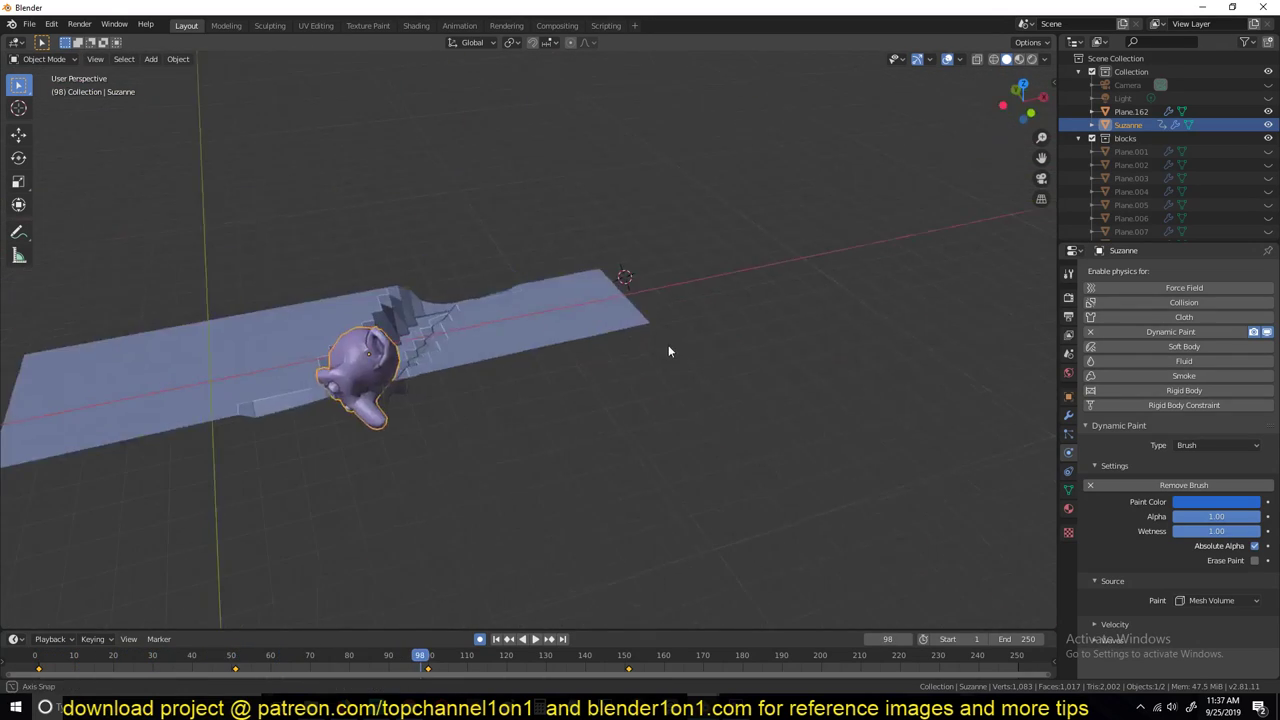
Shade the ground plane smooth
key("KP_7")
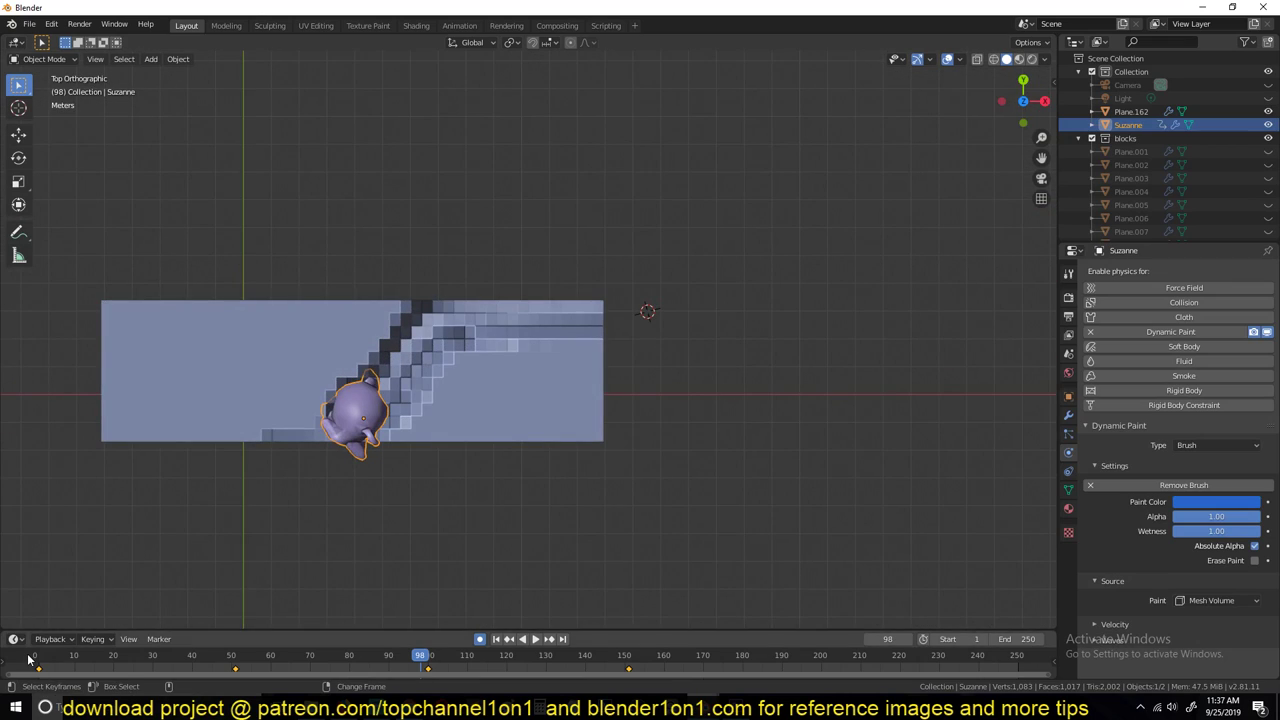
left_click(246, 415)
right_click(246, 415)
left_click(248, 415)
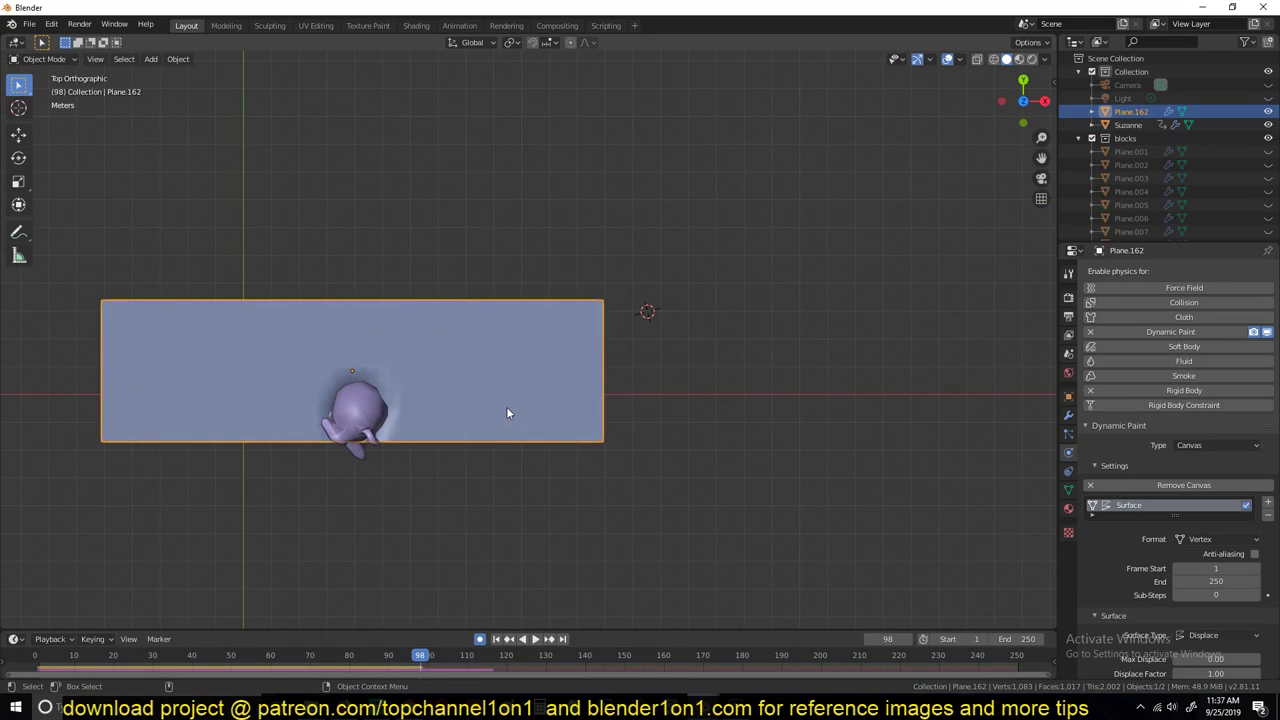
At frame 1, move the monkey toward the middle of the ground plane's short end
left_click(36, 663)
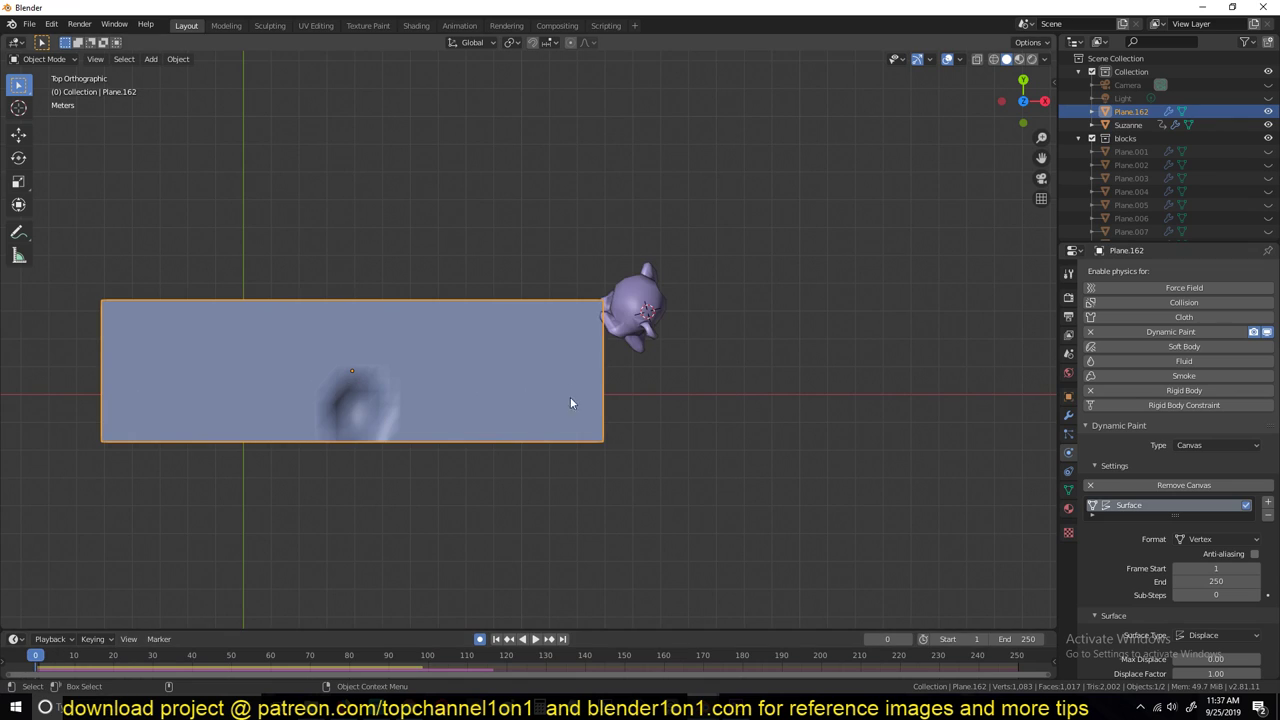
left_click(670, 310)
mouse_move(672, 310)
middle_mouse_down()
mouse_move(575, 356)
mouse_move(576, 314)
middle_mouse_up()
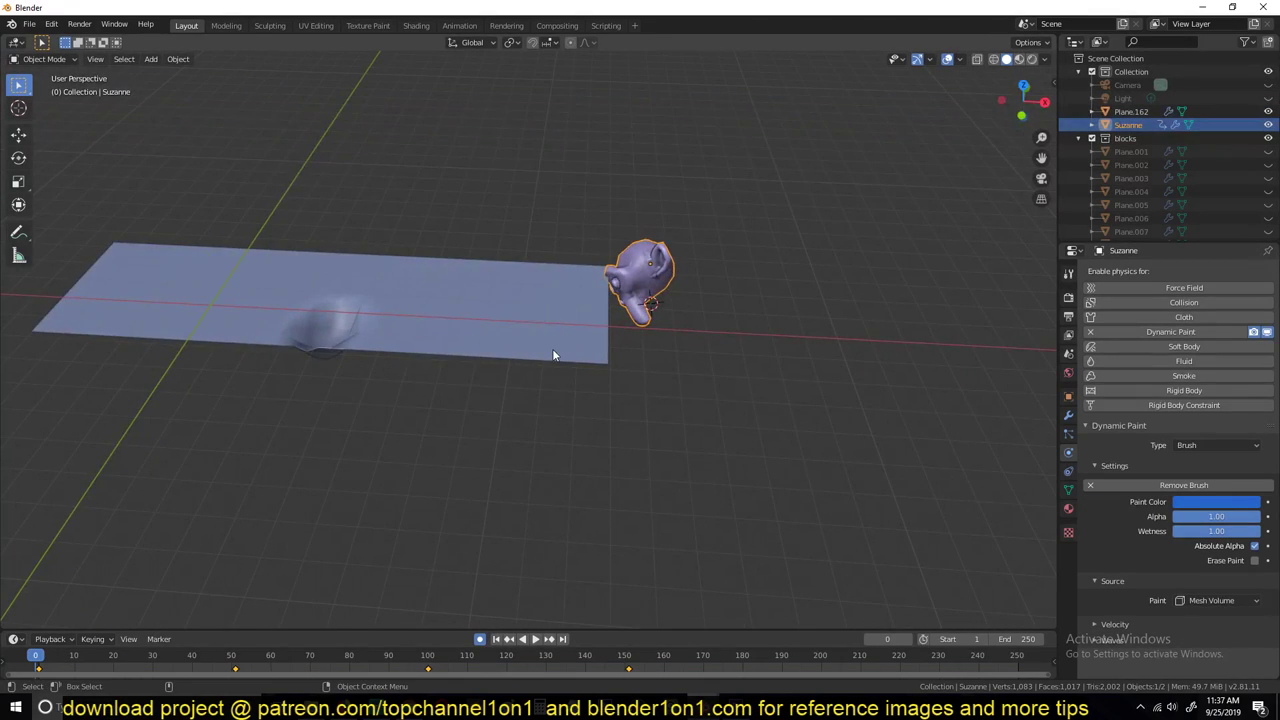
key("KP_7")
key("shift+Left")
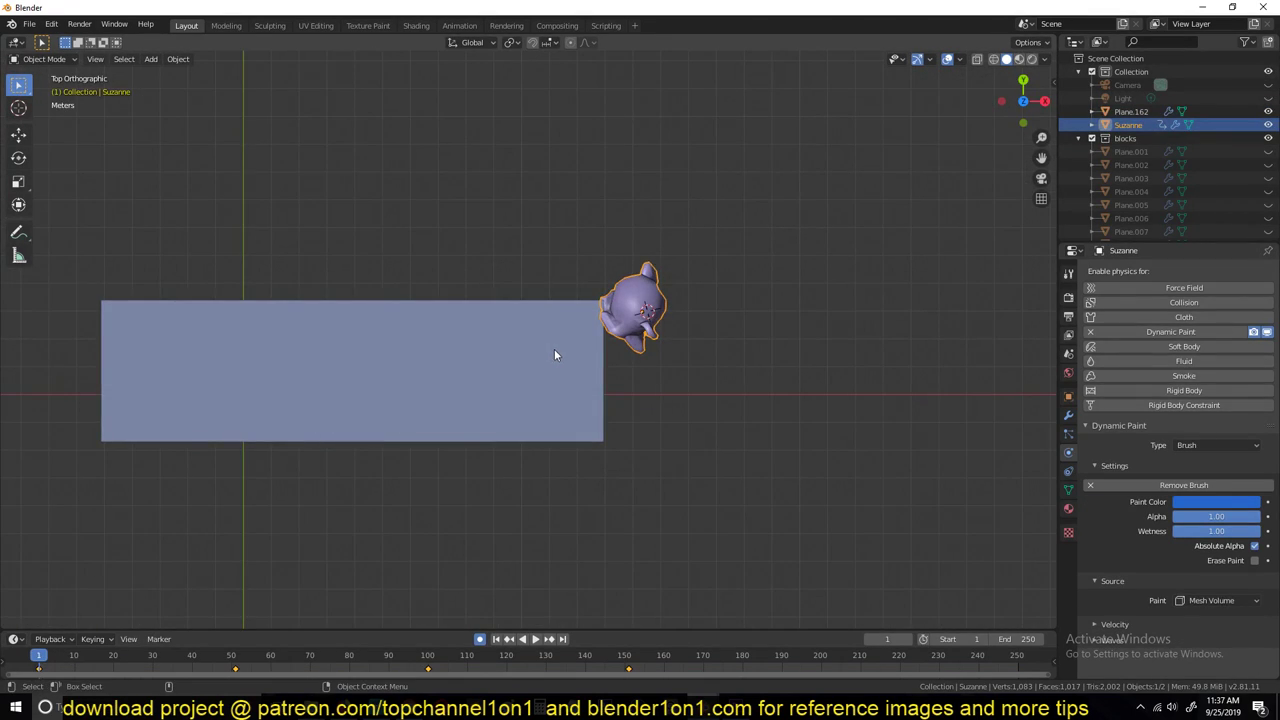
key("g")
left_click(552, 403)
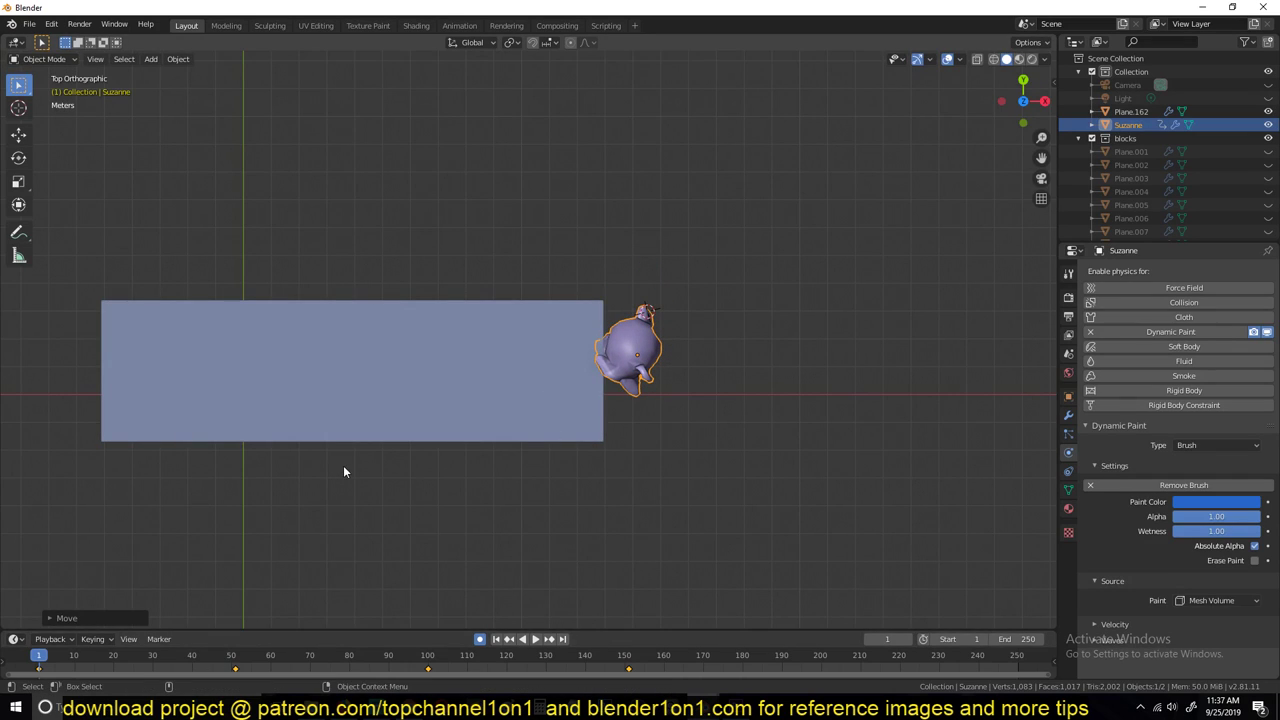
Move the monkey's frame 51 key toward the plane's centreline and its frame 151 key toward the +Y long edge
key("Up")
key("g")
left_click(435, 397)
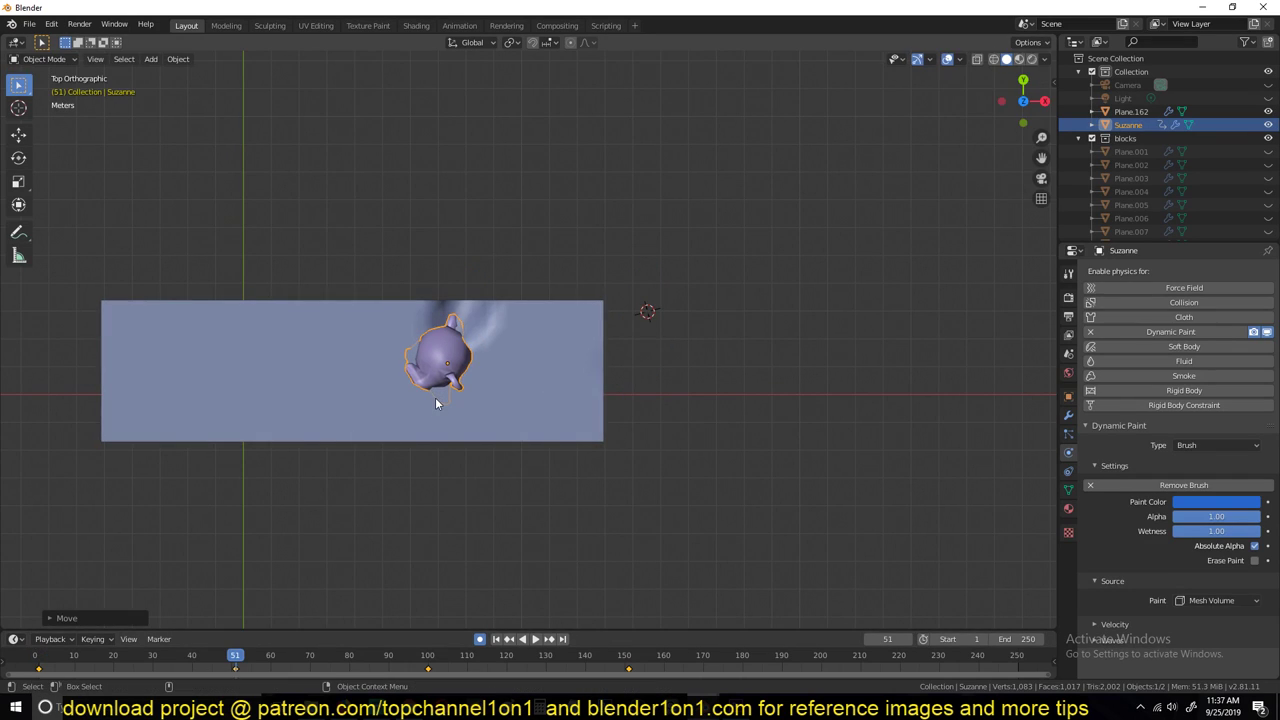
key("Up")
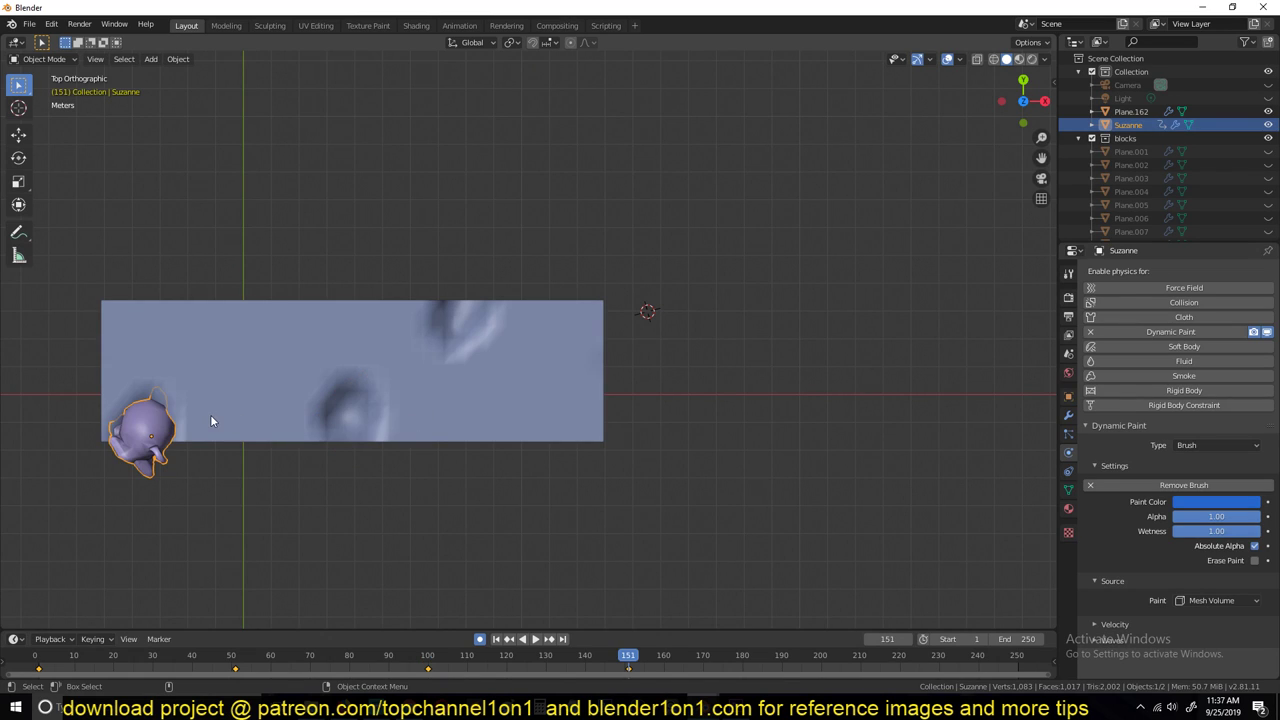
key("g")
left_click(292, 302)
Play the animation from the start and inspect the smooth displacement along the monkey's adjusted path
left_click(17, 661)
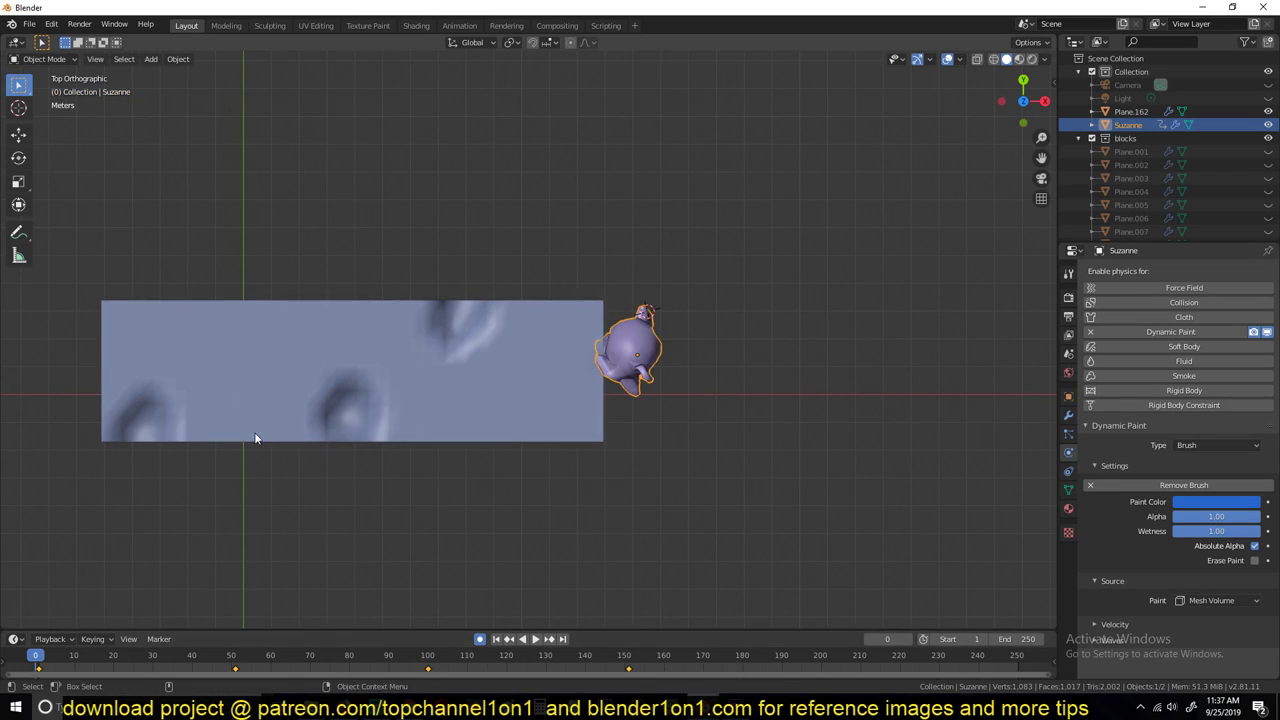
key("space")
middle_click_drag(254, 437, 305, 319)
middle_click_drag(360, 462, 537, 331)
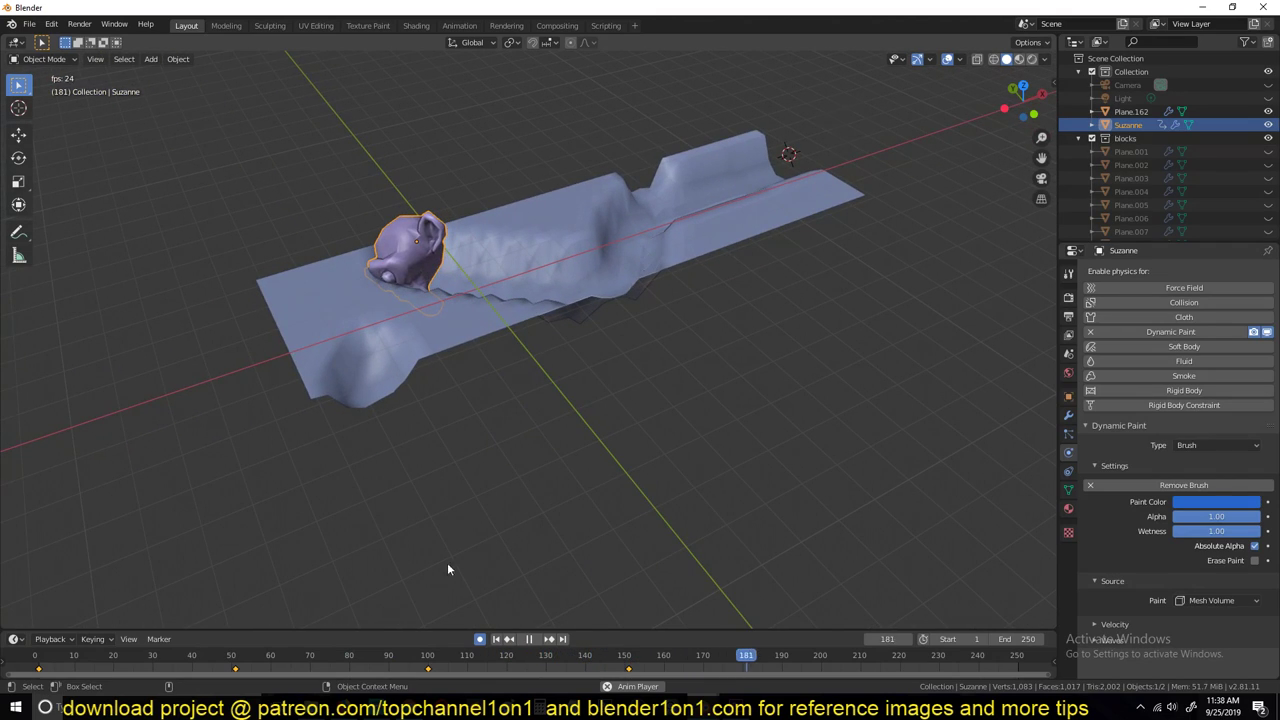
key("Escape")
key("space")
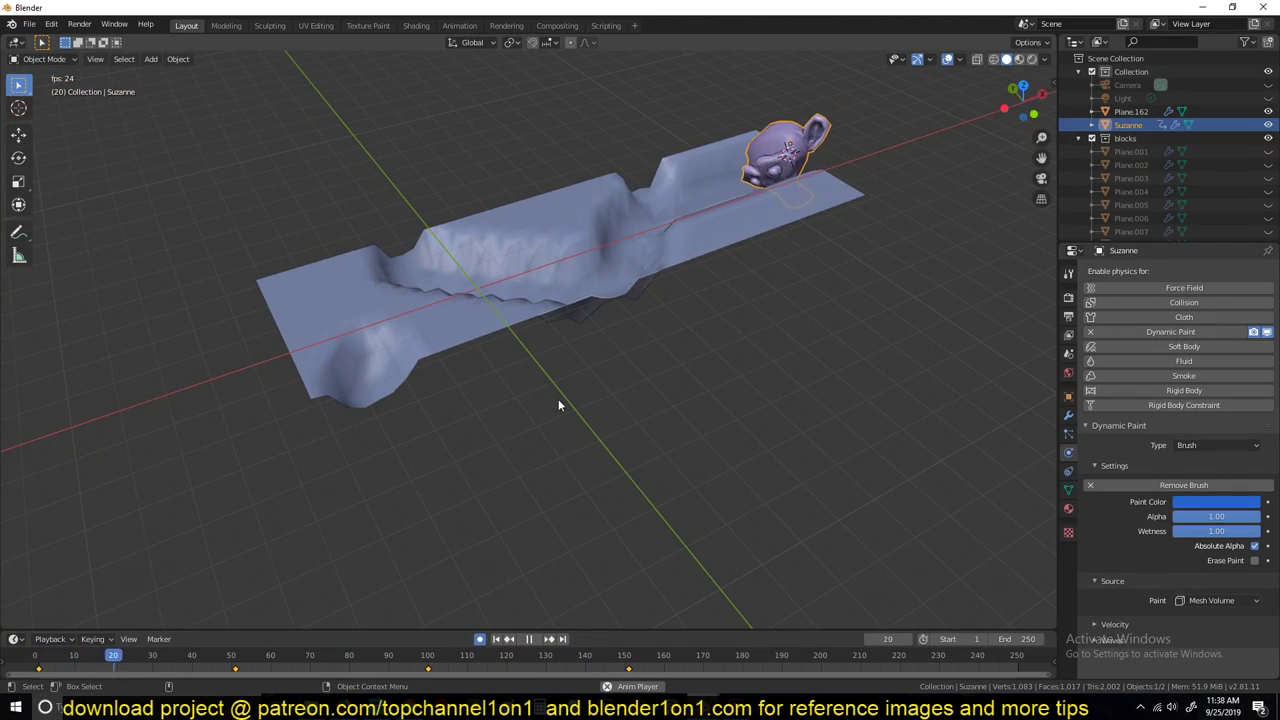
key("space")
Set the scene's end frame to 150 and replay the animation with nothing selected
left_click(999, 640)
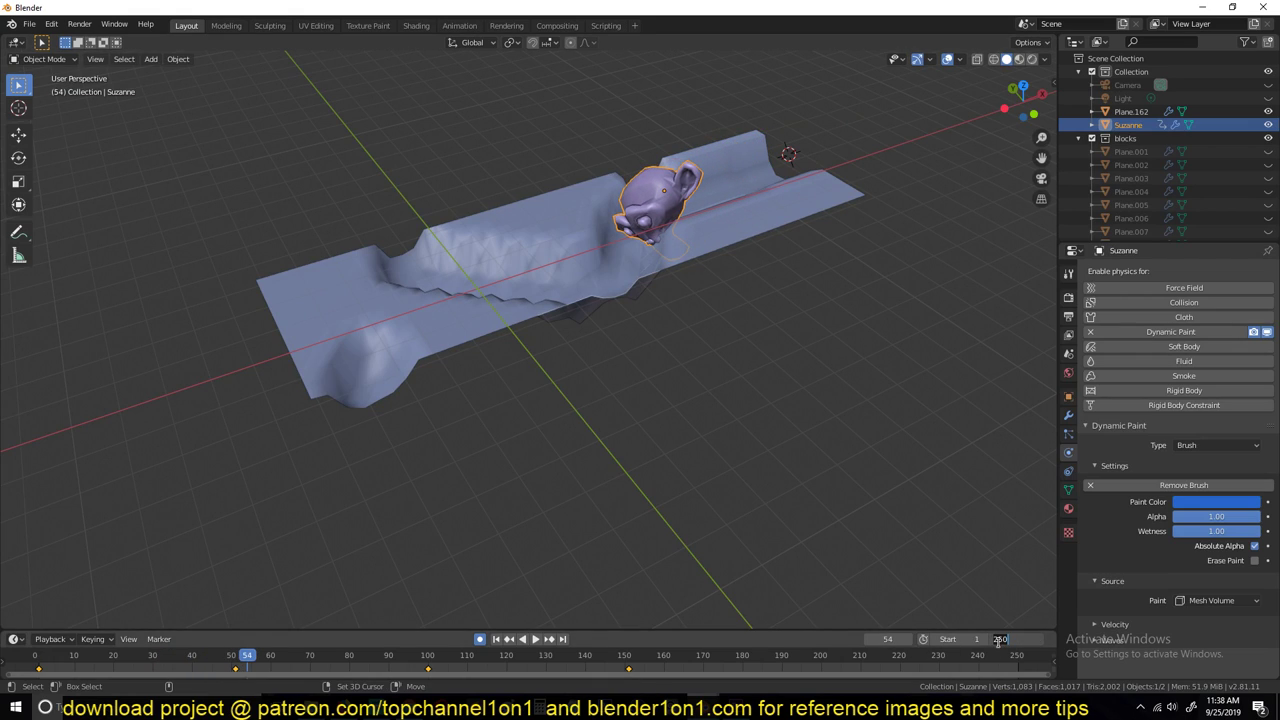
key("Return")
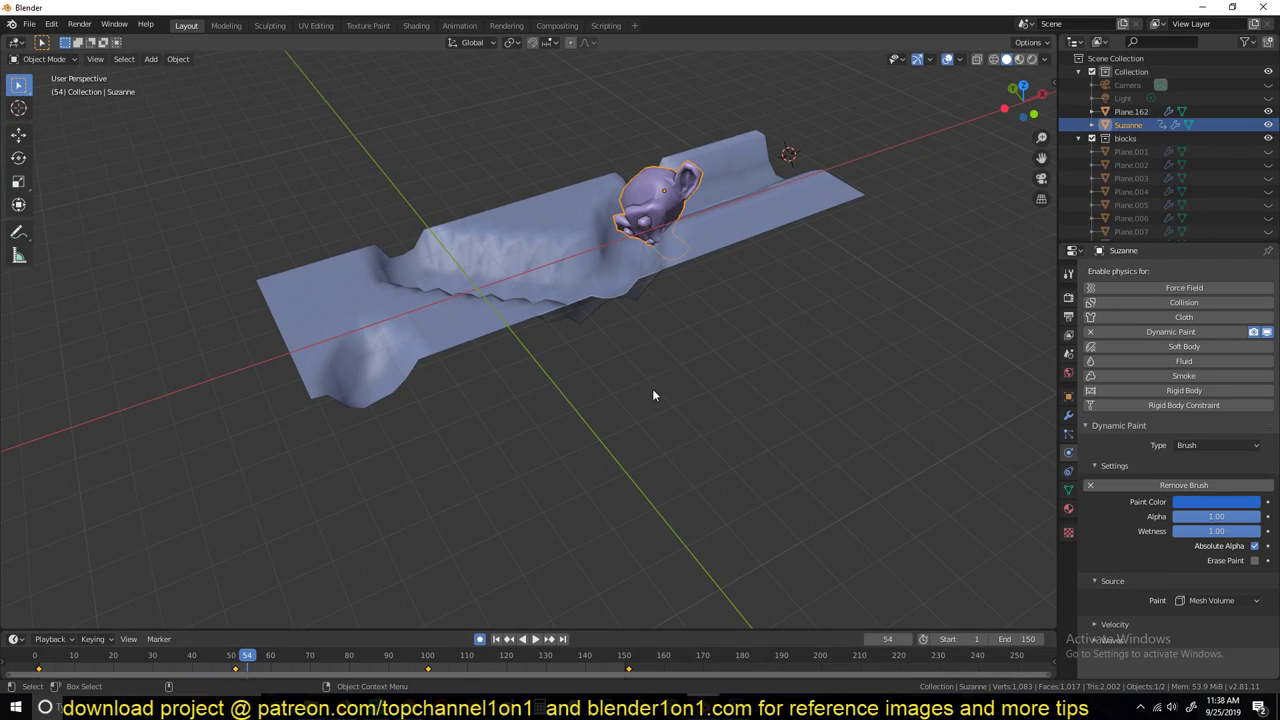
left_click(616, 460)
key("space")
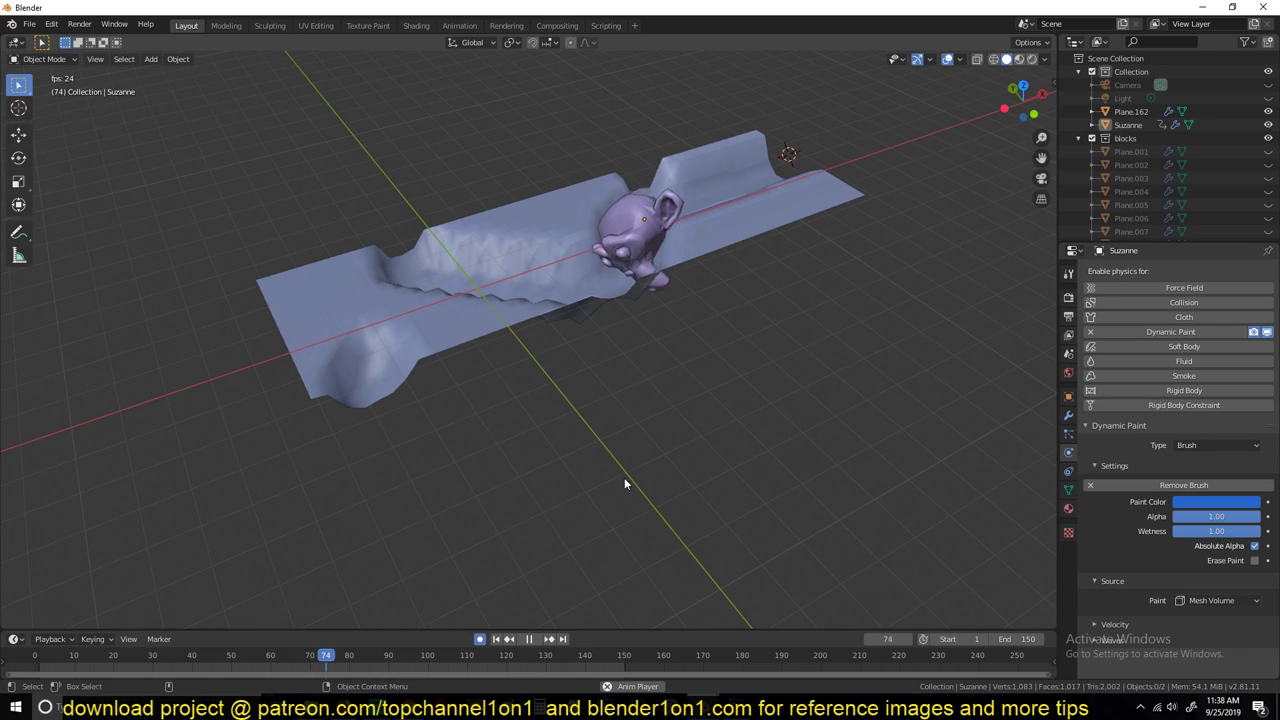
middle_click_drag(626, 480, 508, 460)
key("Escape")
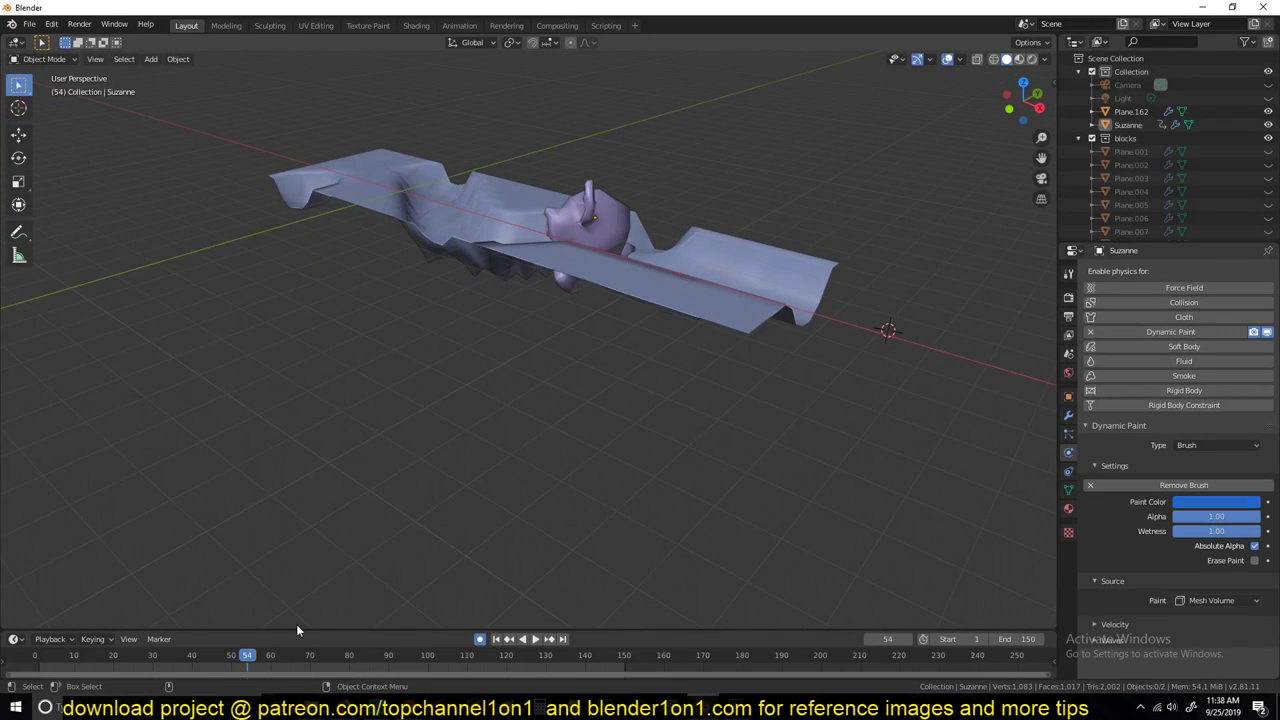
Return to the start frame, unhide all hidden objects, and play the animation with the bricks and nothing selected
left_click(35, 657)
key("alt+h")
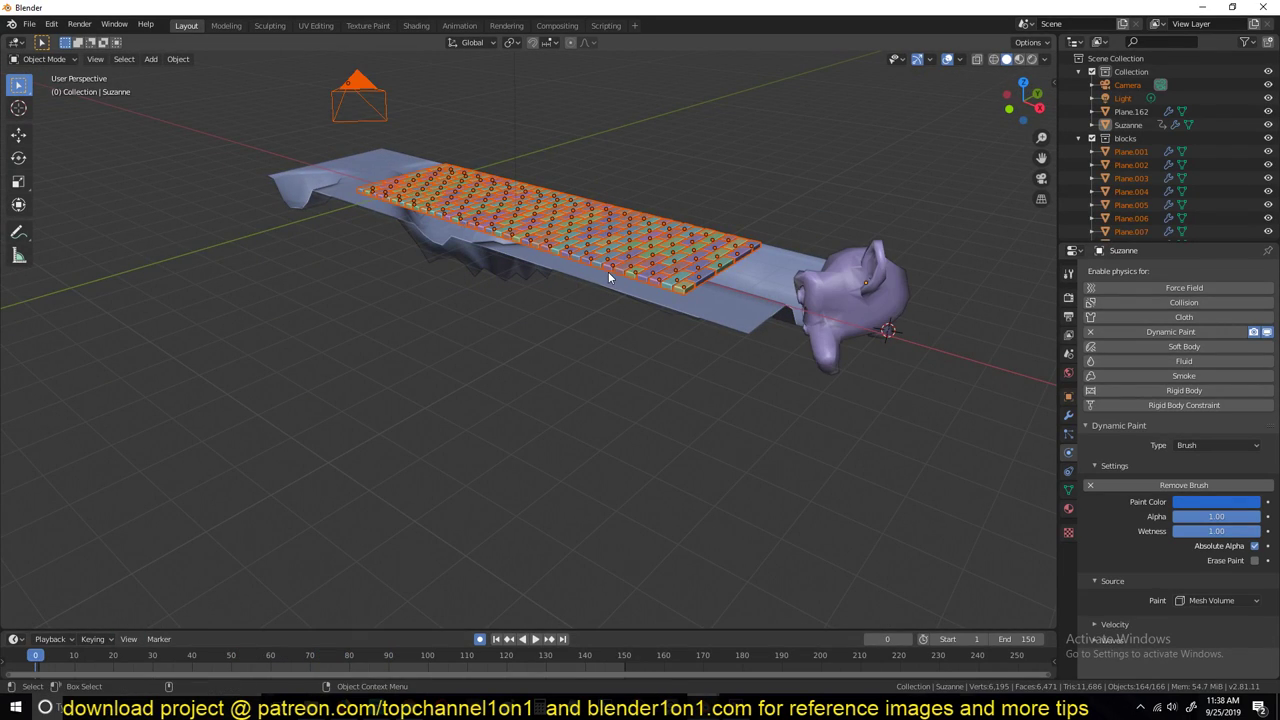
key("alt+a")
middle_click_drag(566, 263, 547, 289)
key("space")
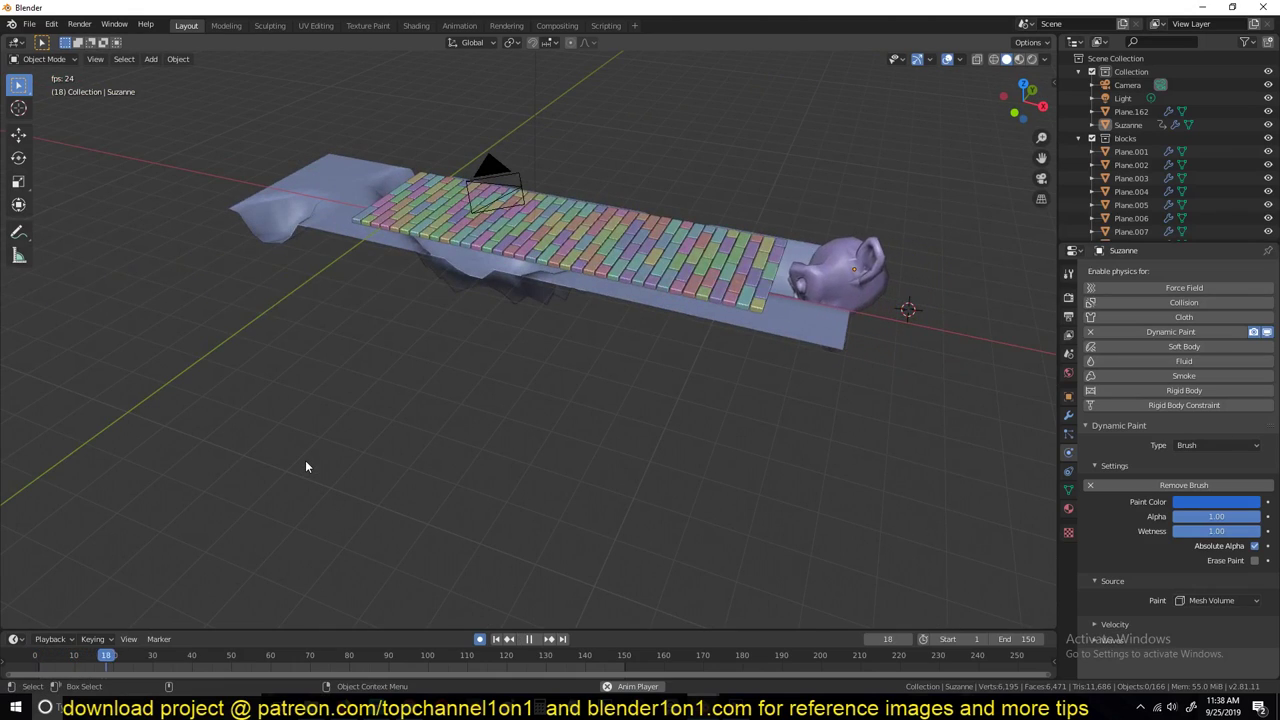
middle_click_drag(305, 460, 511, 314)
Set the ground plane's rigid body collision shape to Mesh and enable Deforming
left_click(511, 314)
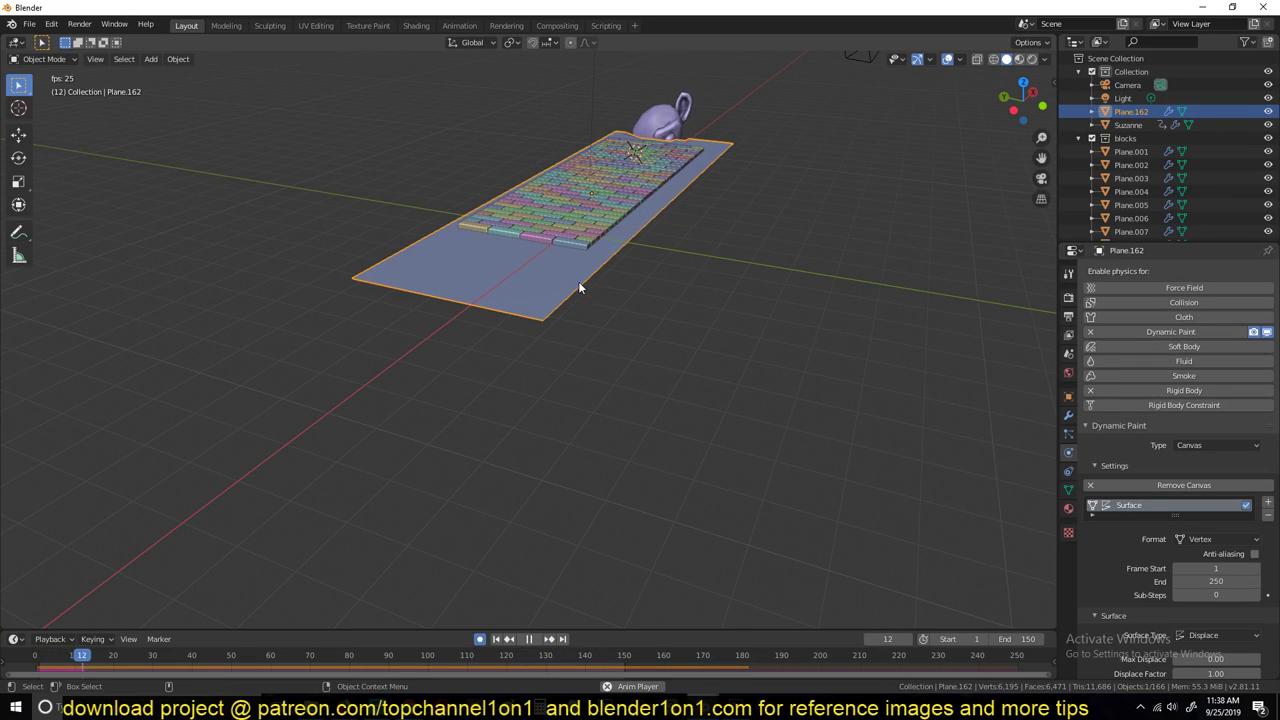
mouse_move(546, 288)
middle_mouse_down("shift")
mouse_move(544, 388)
mouse_move(475, 333)
middle_mouse_up("shift")
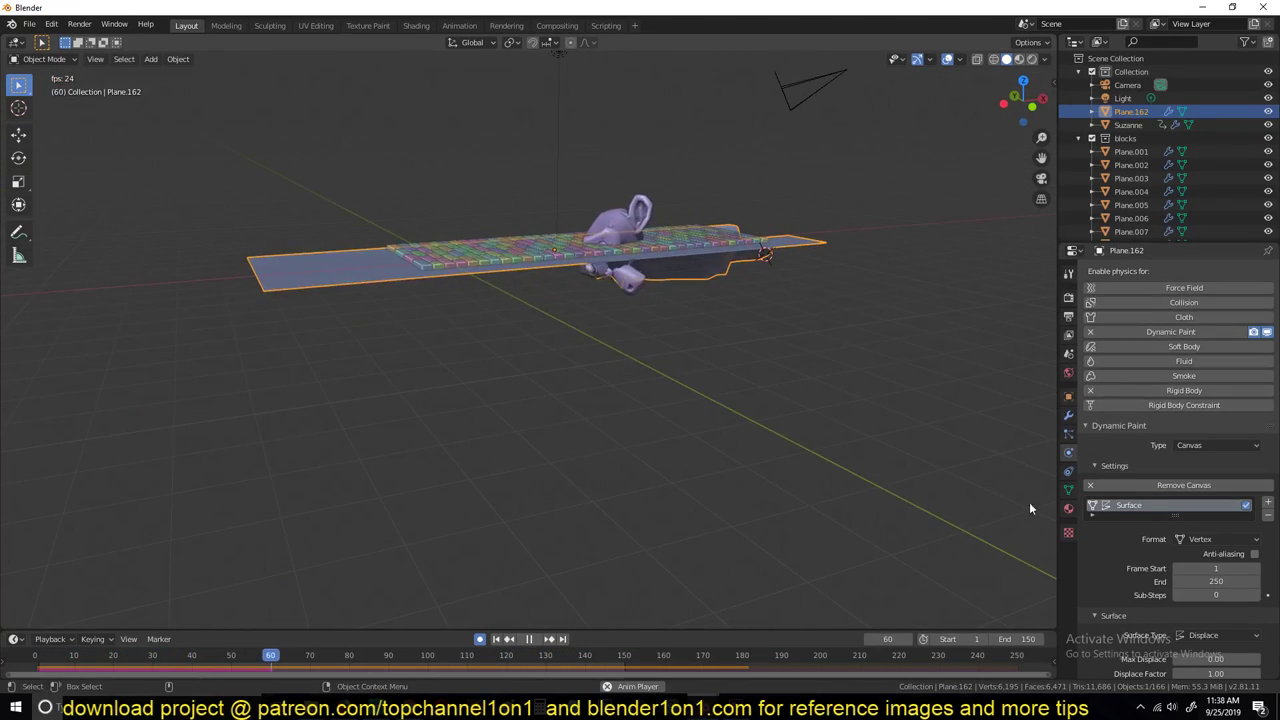
left_click(1108, 470)
left_click(1106, 481)
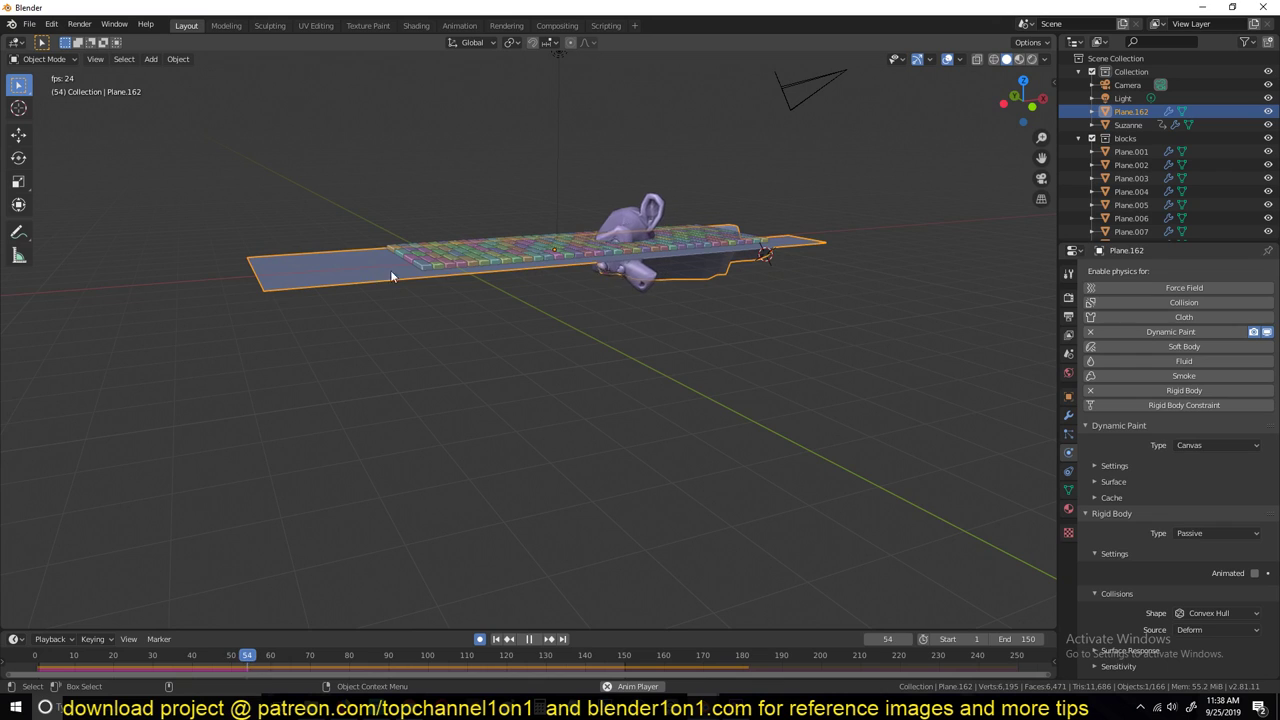
scroll(674, 334, "up", 6)
middle_click_drag(674, 334, 578, 348)
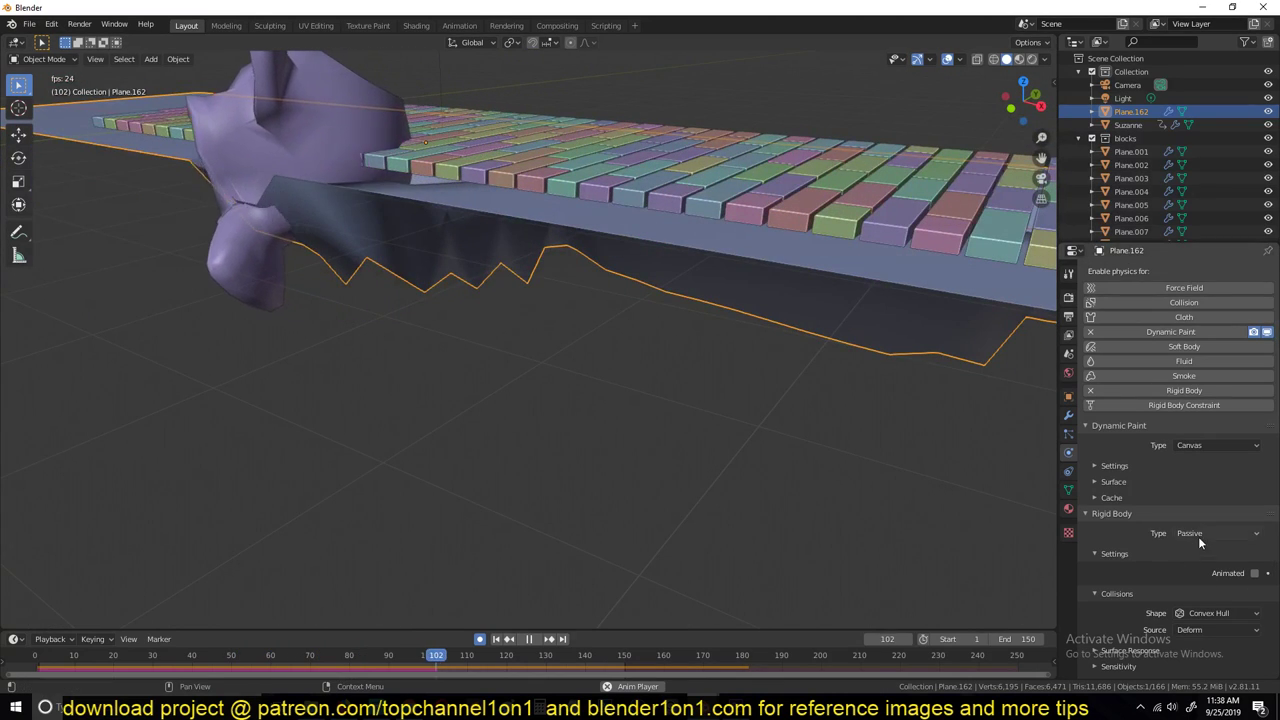
key("space")
left_click(1216, 612)
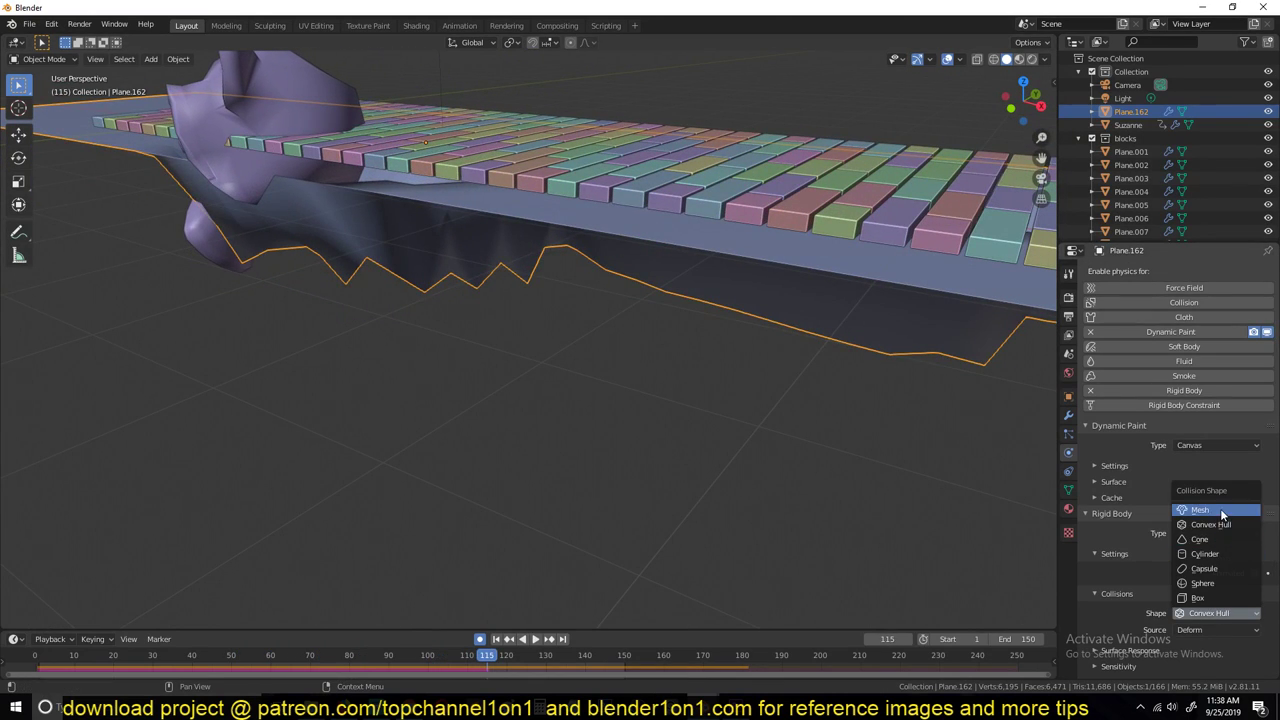
left_click(1205, 510)
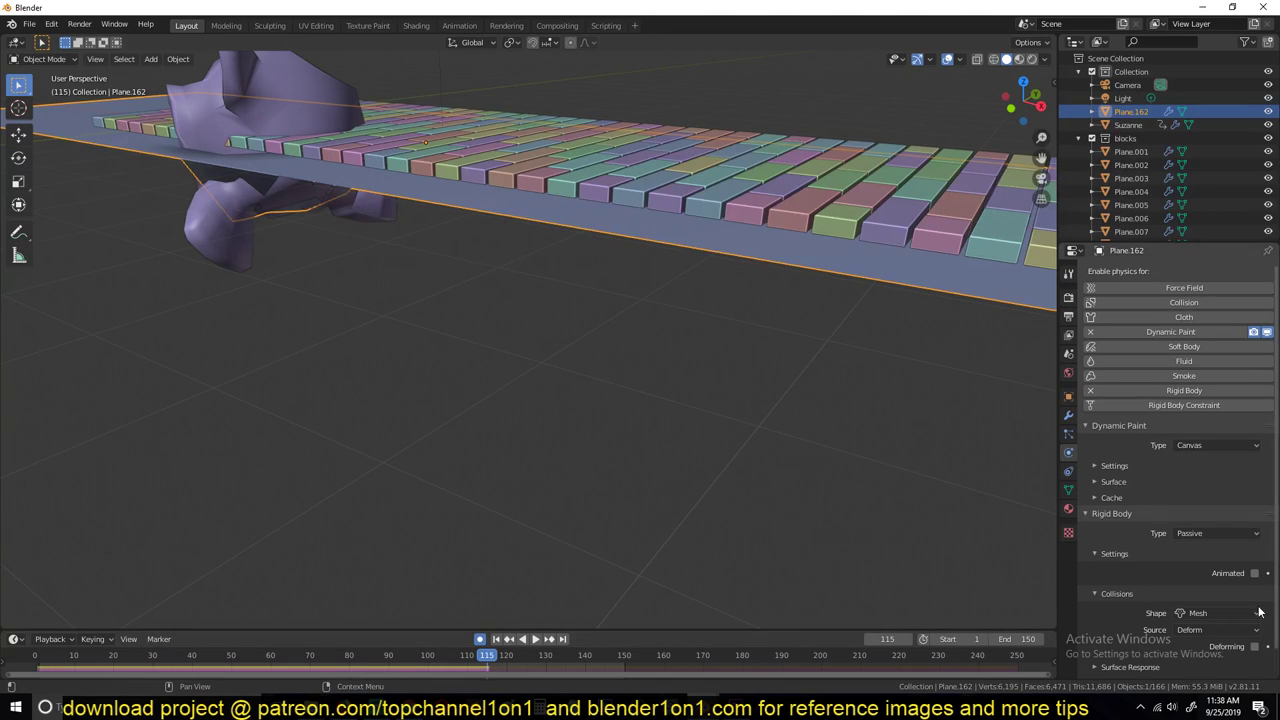
left_click(1255, 647)
middle_click_drag(699, 445, 442, 477)
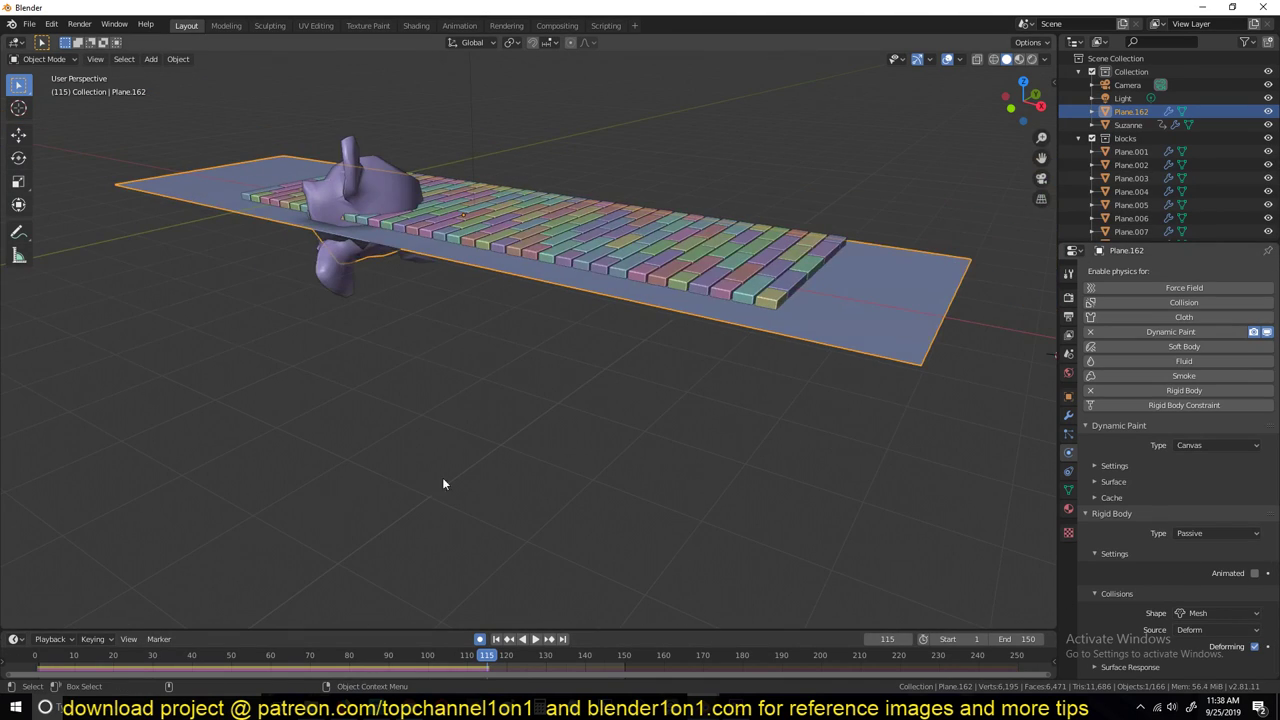
Replay the simulation from the start and inspect how the bricks react to the deforming ground plane
left_click(35, 656)
key("space")
middle_click_drag(562, 390, 497, 377)
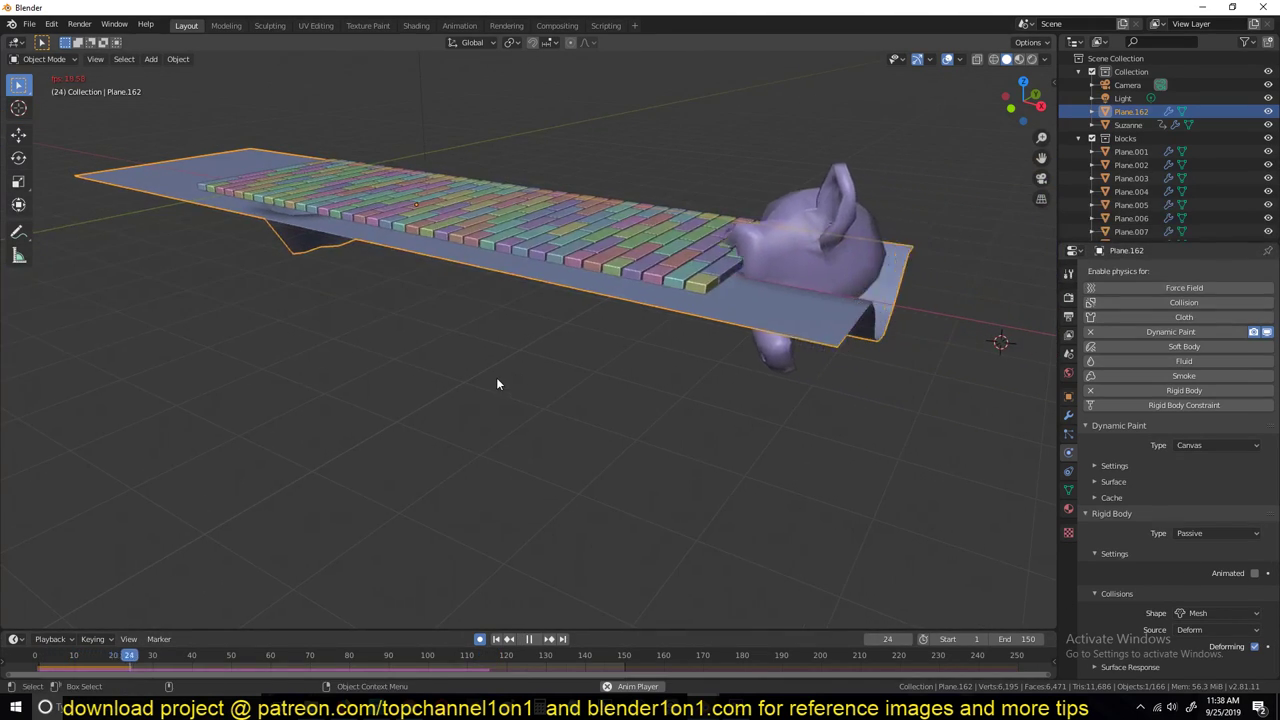
middle_click_drag(728, 251, 643, 266)
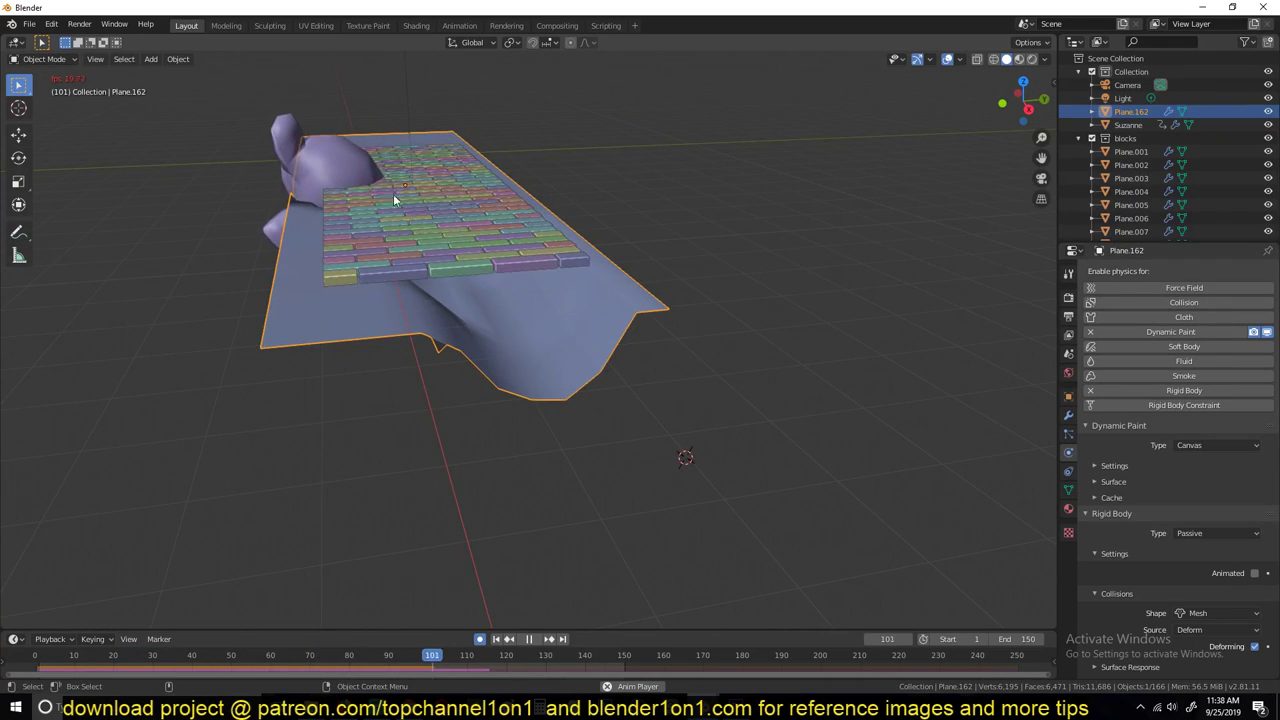
key("space")
middle_click_drag(417, 140, 572, 317)
Collapse the ground plane's Dynamic Paint and Rigid Body settings and review its modifier stack
left_click(1096, 426)
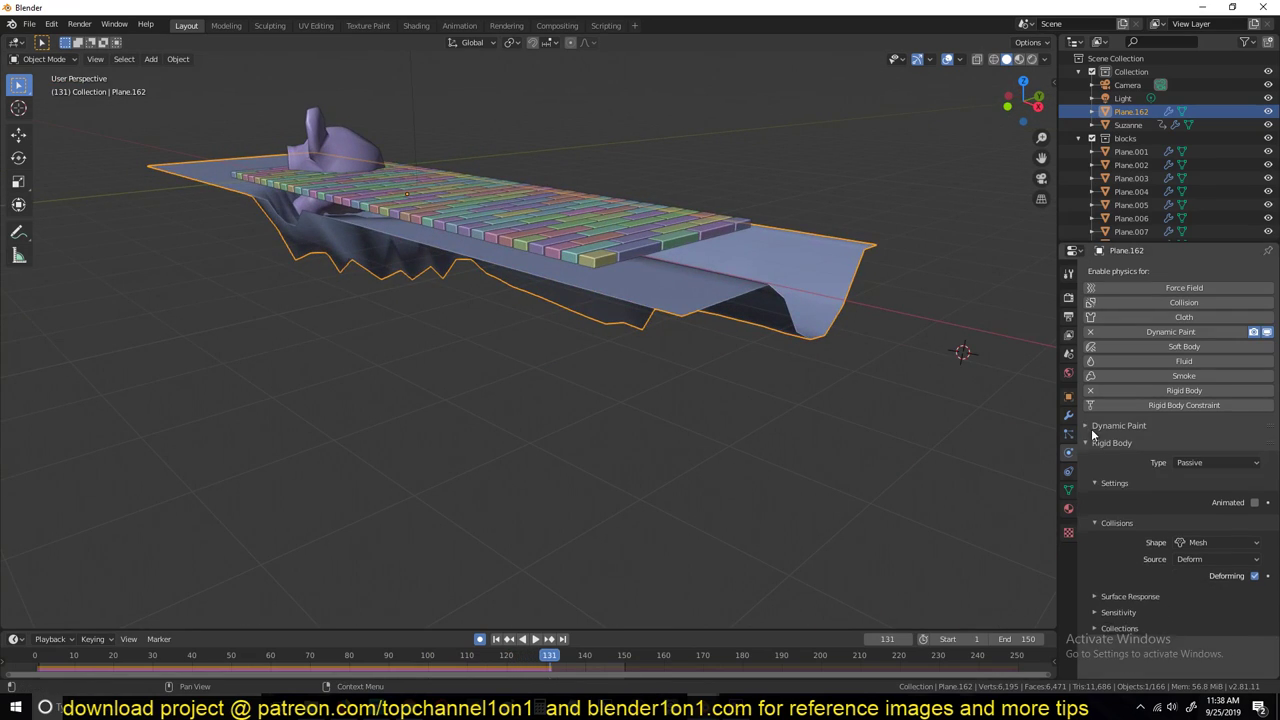
left_click(1100, 441)
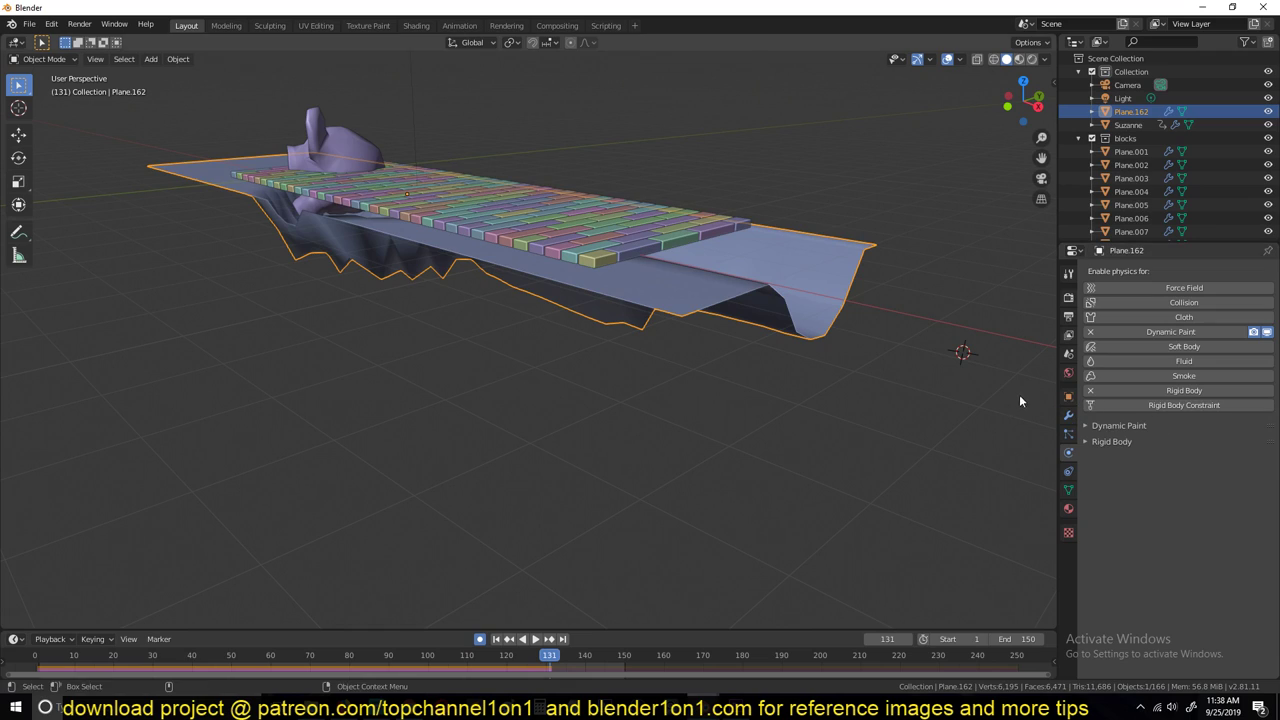
left_click(1068, 415)
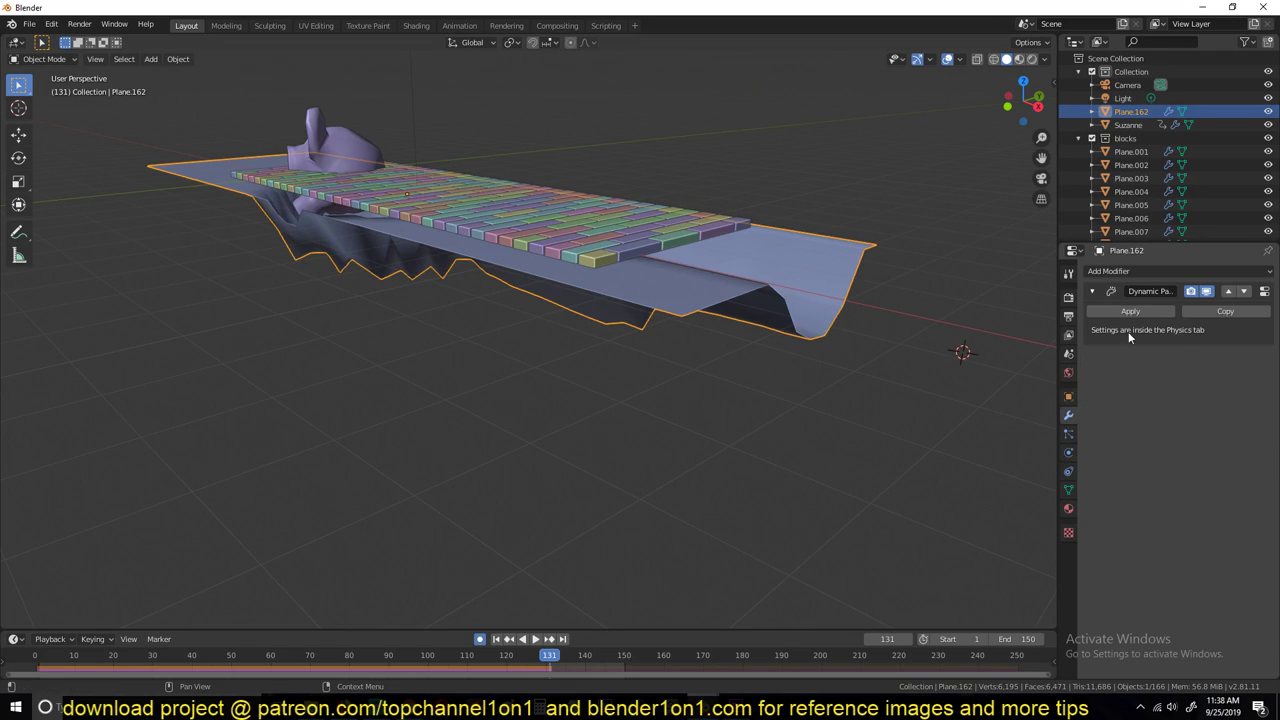
middle_click_drag(704, 329, 687, 358)
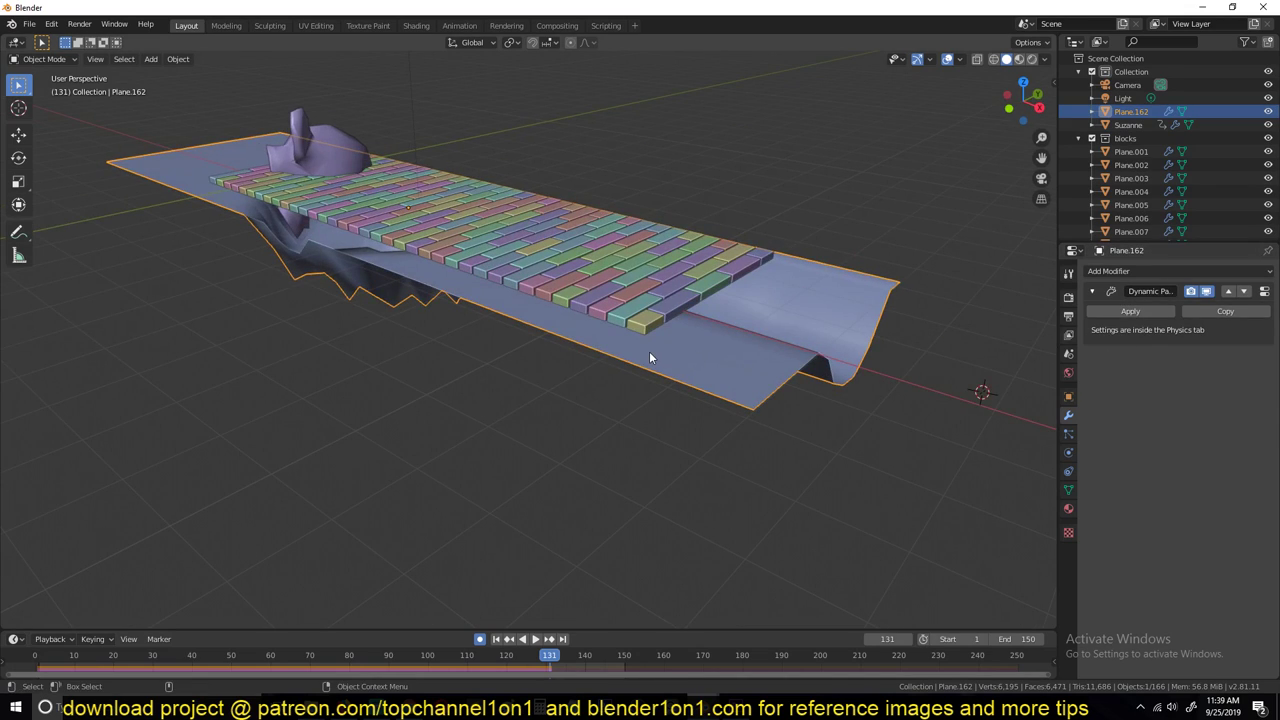
Replay the animation briefly, check the ground plane at a frame past the end, and return to frame 0
left_click(35, 662)
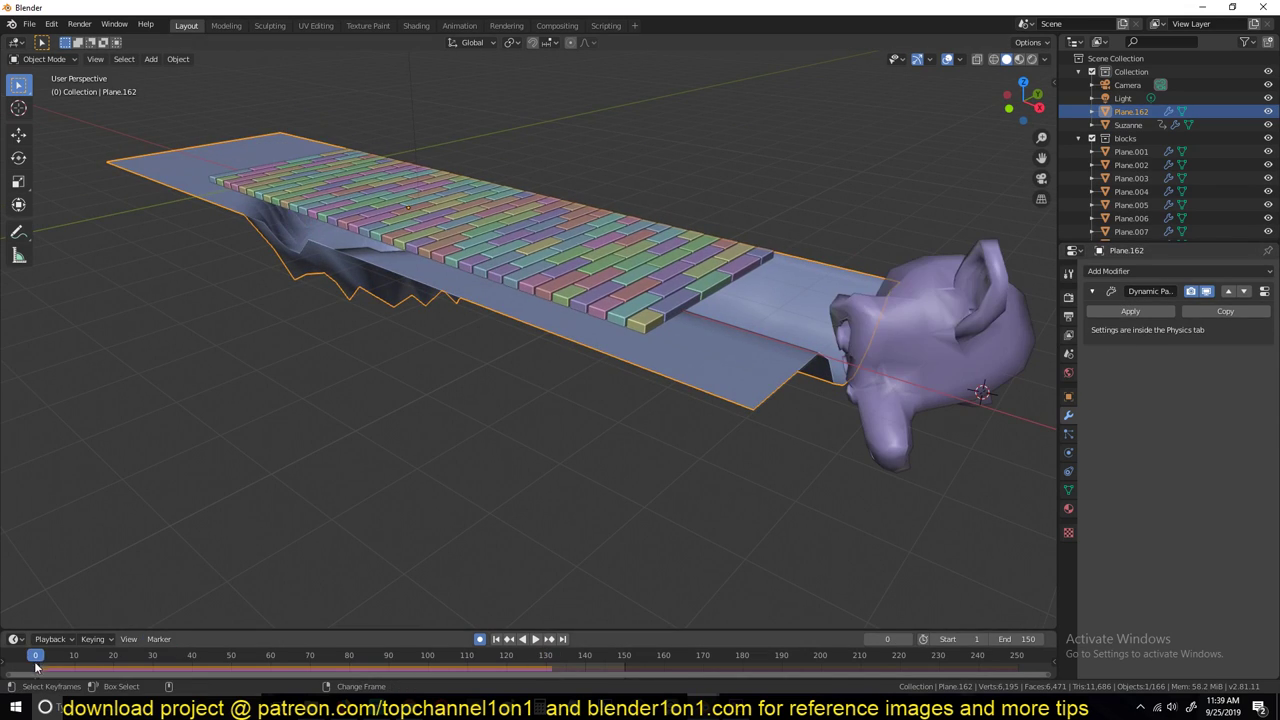
key("space")
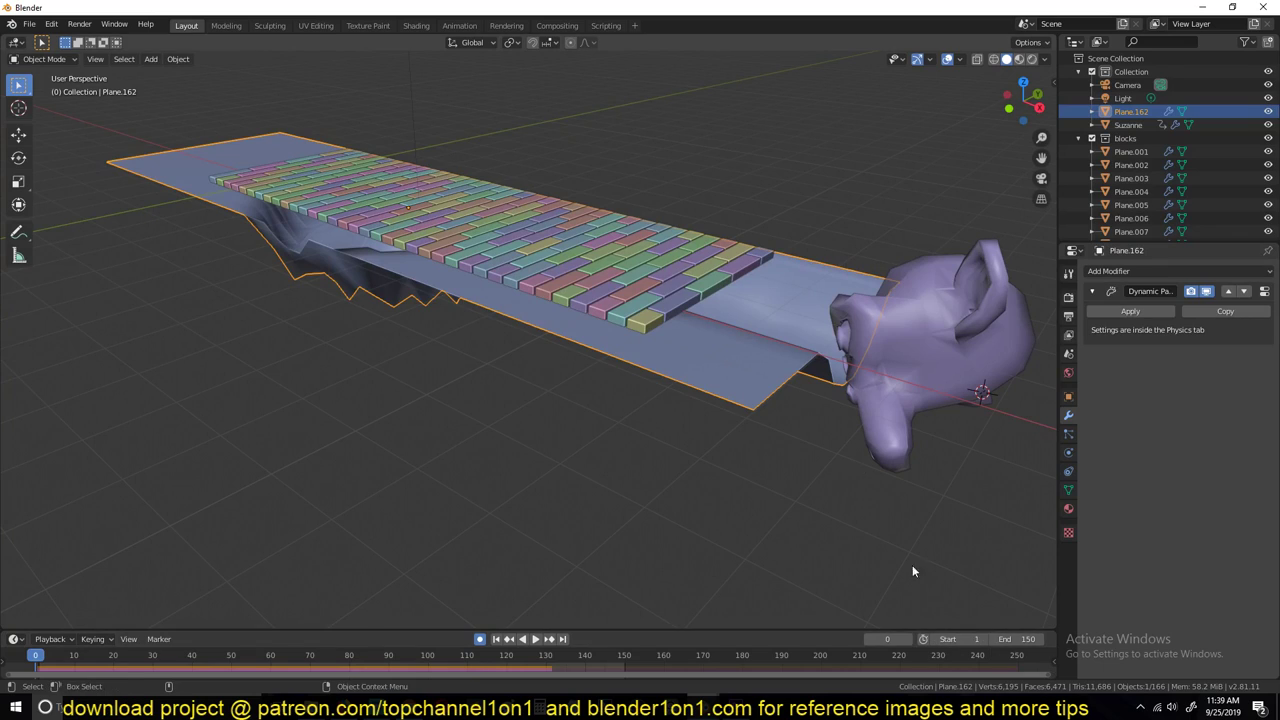
key("space")
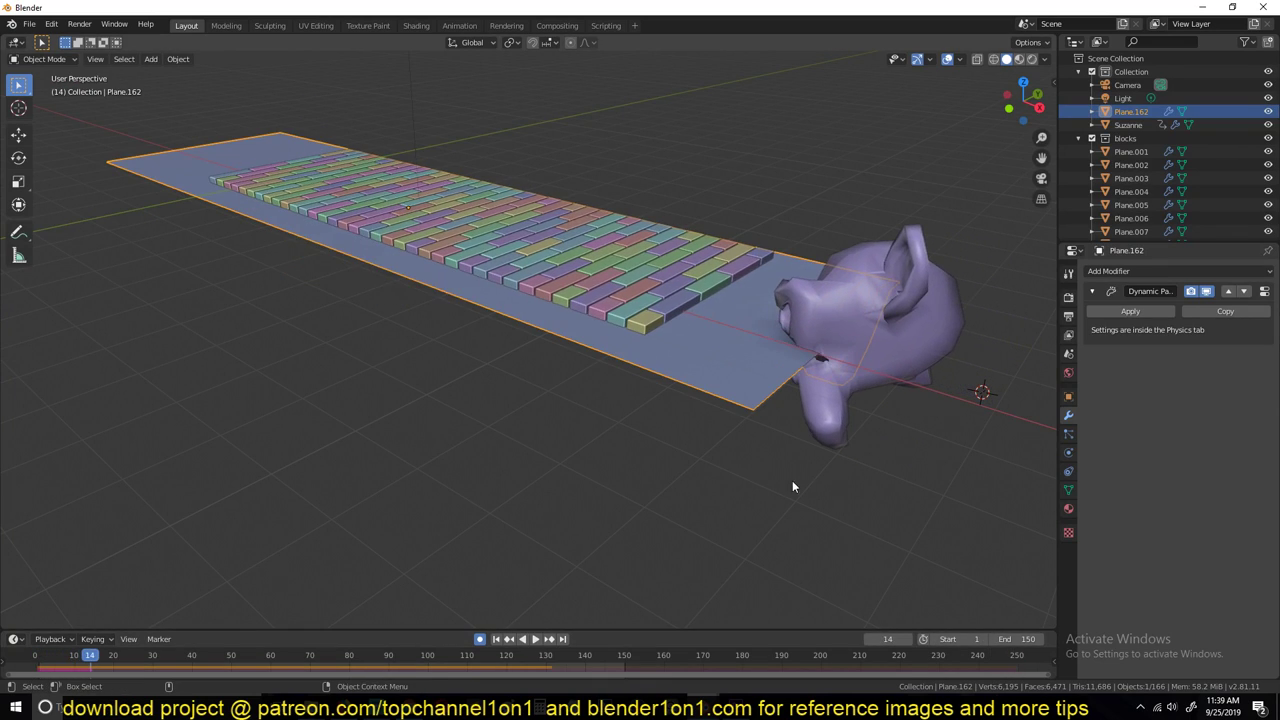
left_click(1045, 662)
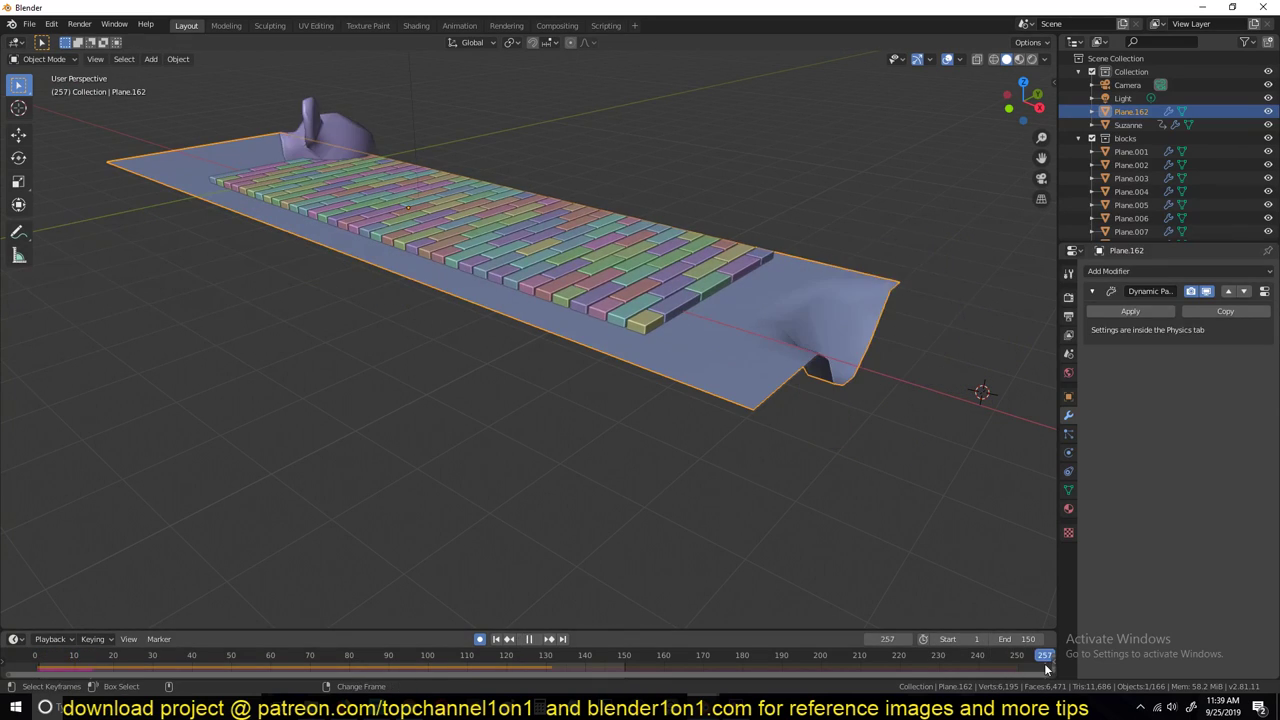
left_click(30, 655)
left_click_drag(12, 677, 14, 676)
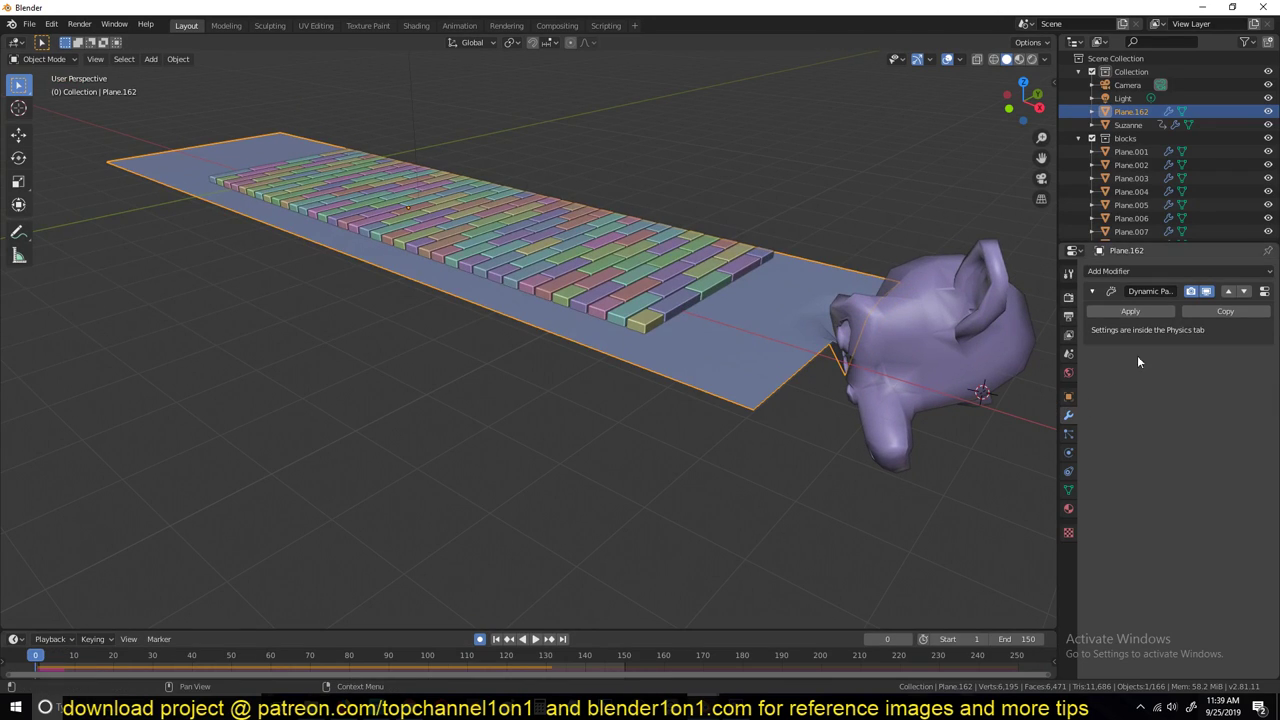
Turn off viewport display of the ground plane's Dynamic Paint modifier and duplicate the plane in place
left_click(1207, 292)
mouse_move(772, 375)
middle_mouse_down()
mouse_move(766, 360)
mouse_move(750, 440)
middle_mouse_up()
scroll(762, 400, "up", 2)
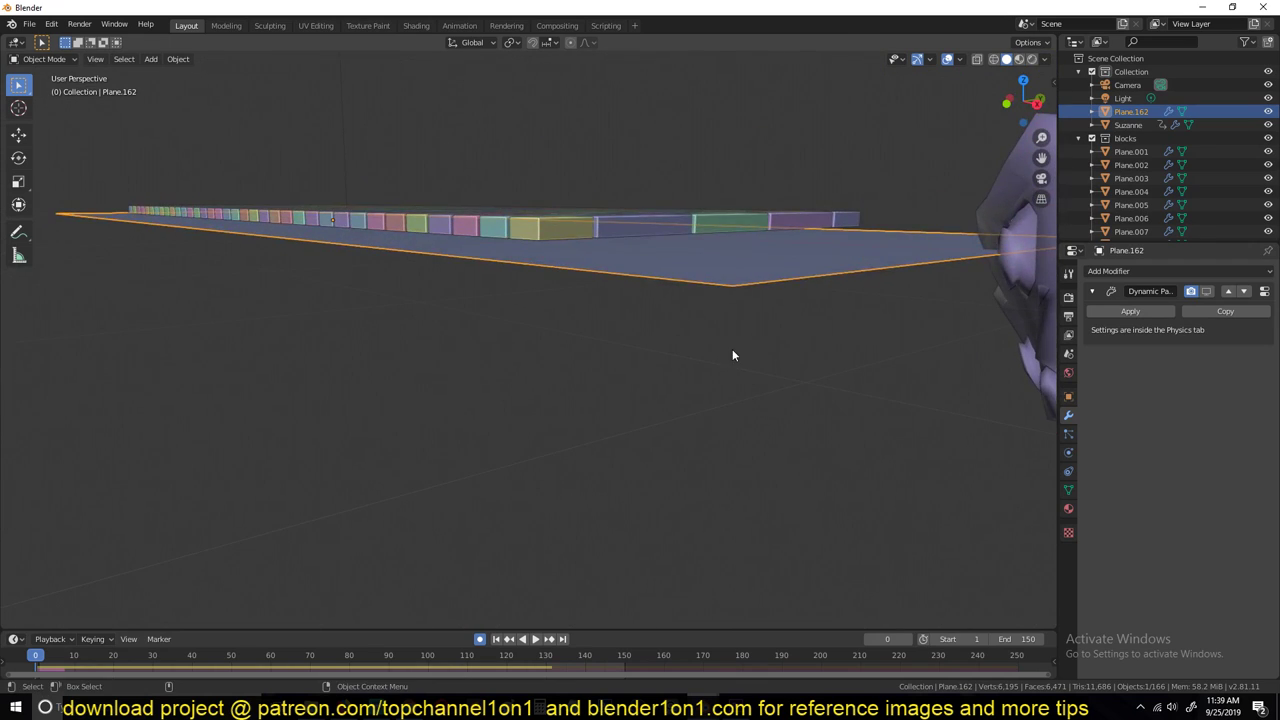
middle_click_drag(732, 349, 732, 371, "shift")
key("shift+d")
key("z")
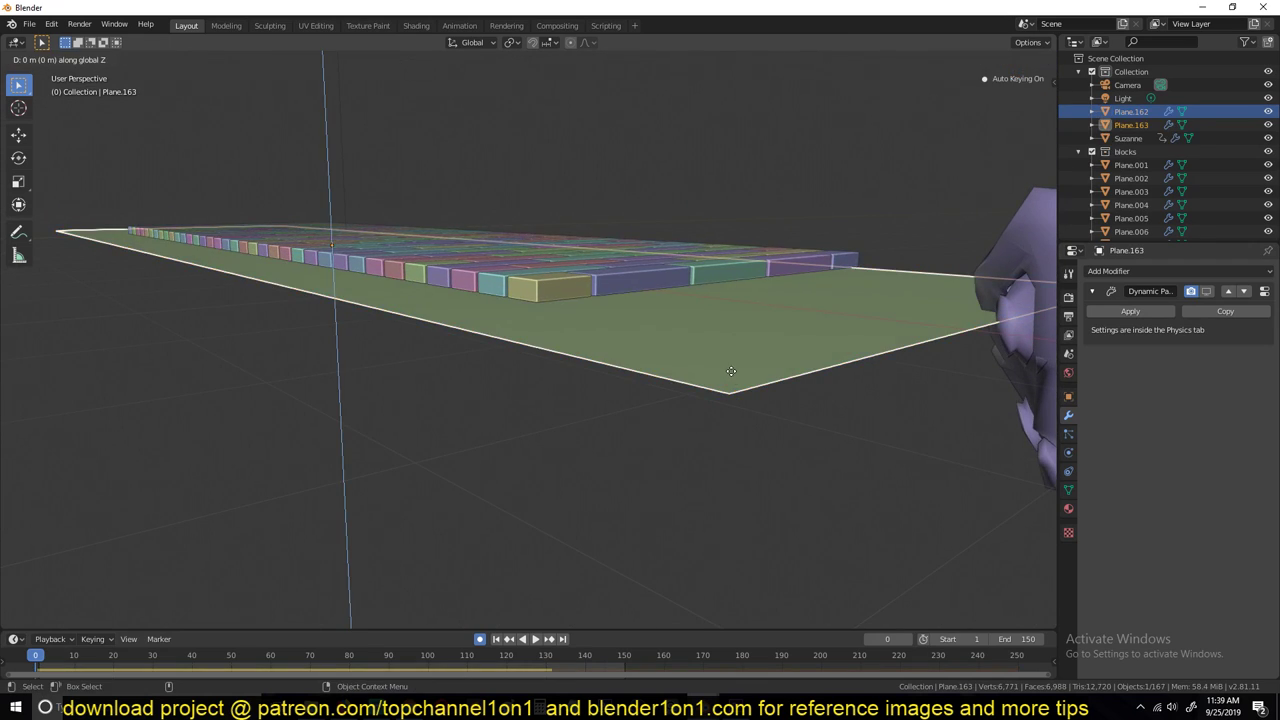
right_click(741, 397)
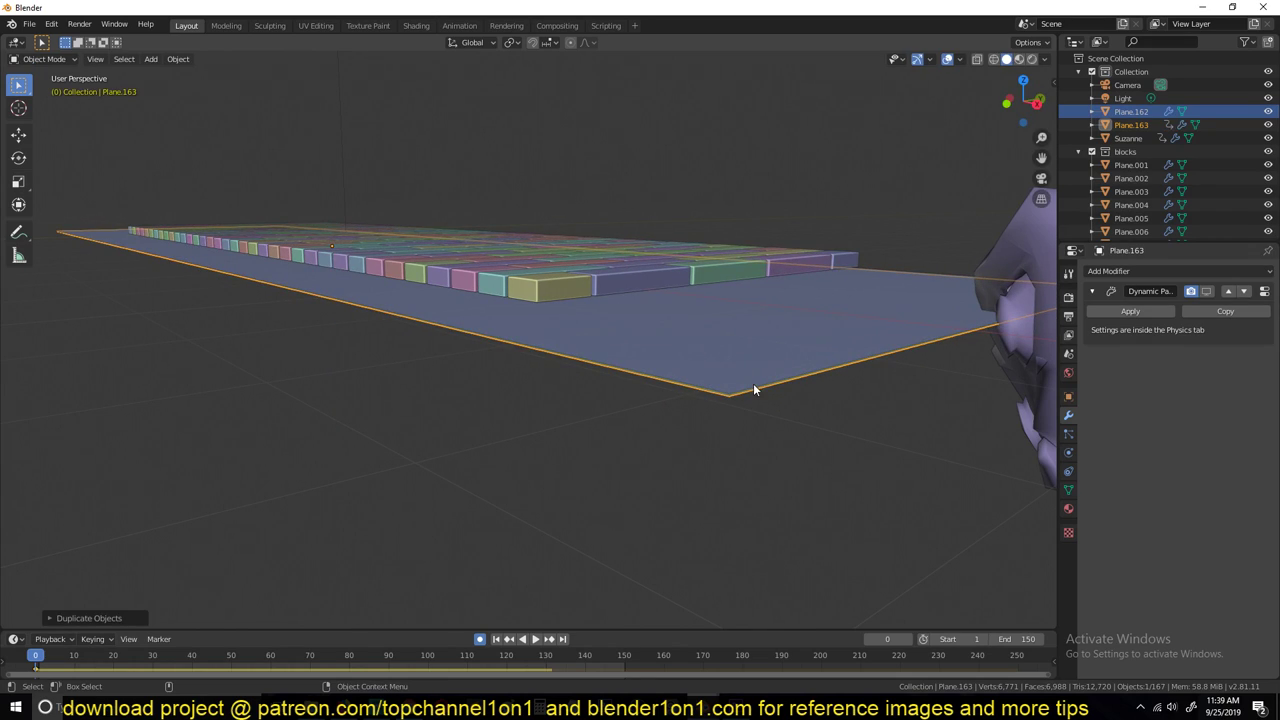
Rename the original ground plane as deformer
left_click(1131, 111)
double_click(1131, 111)
type("deformer")
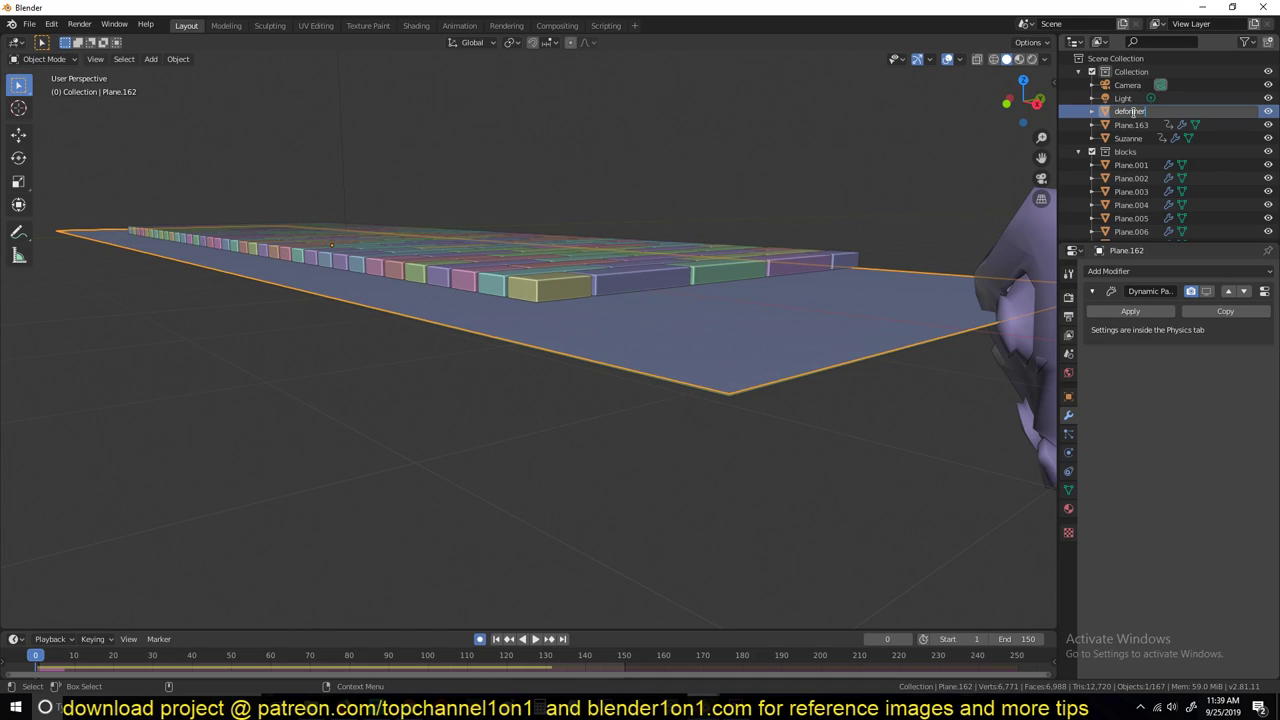
key("Return")
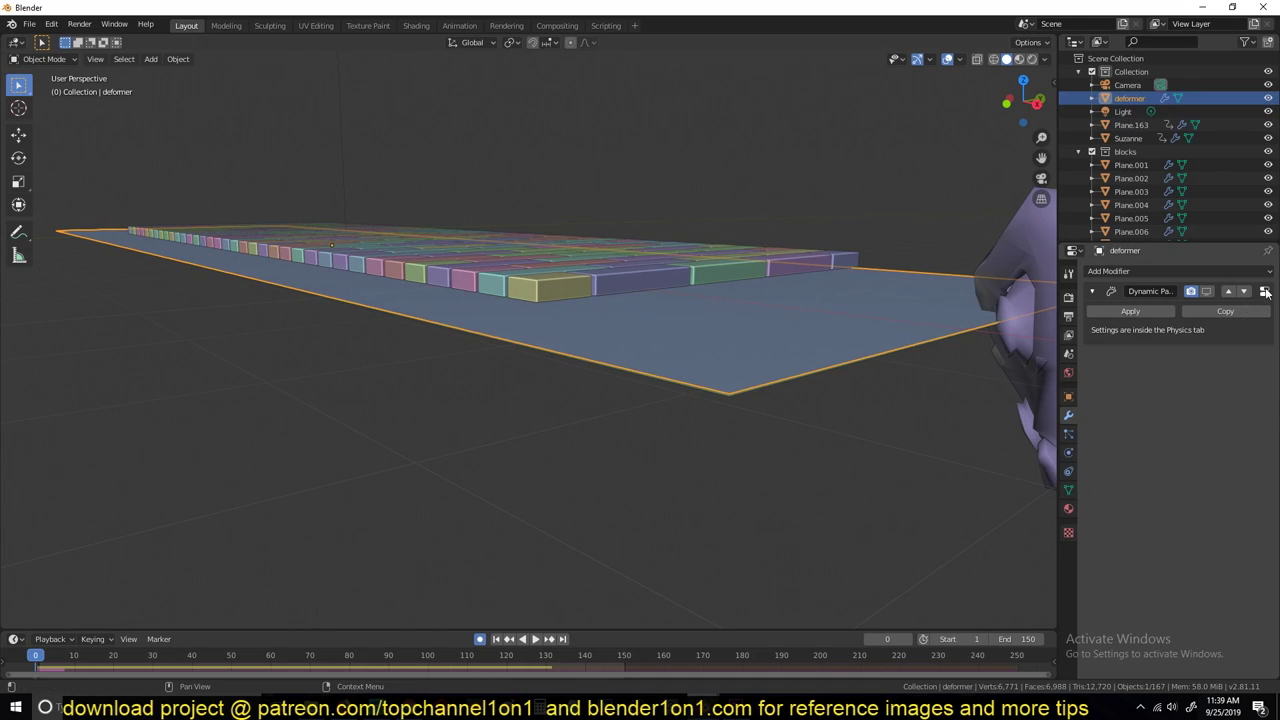
Remove Dynamic Paint from the original ground plane and expand its Rigid Body settings
left_click(1068, 452)
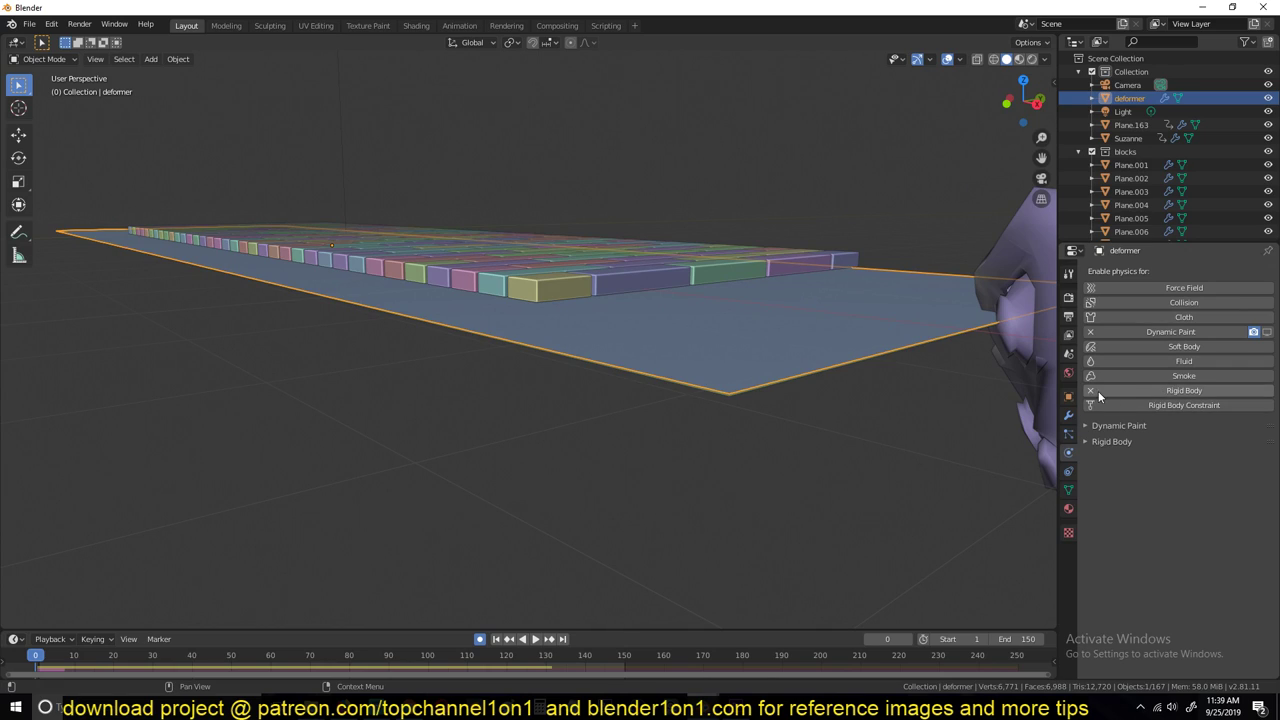
left_click(1091, 332)
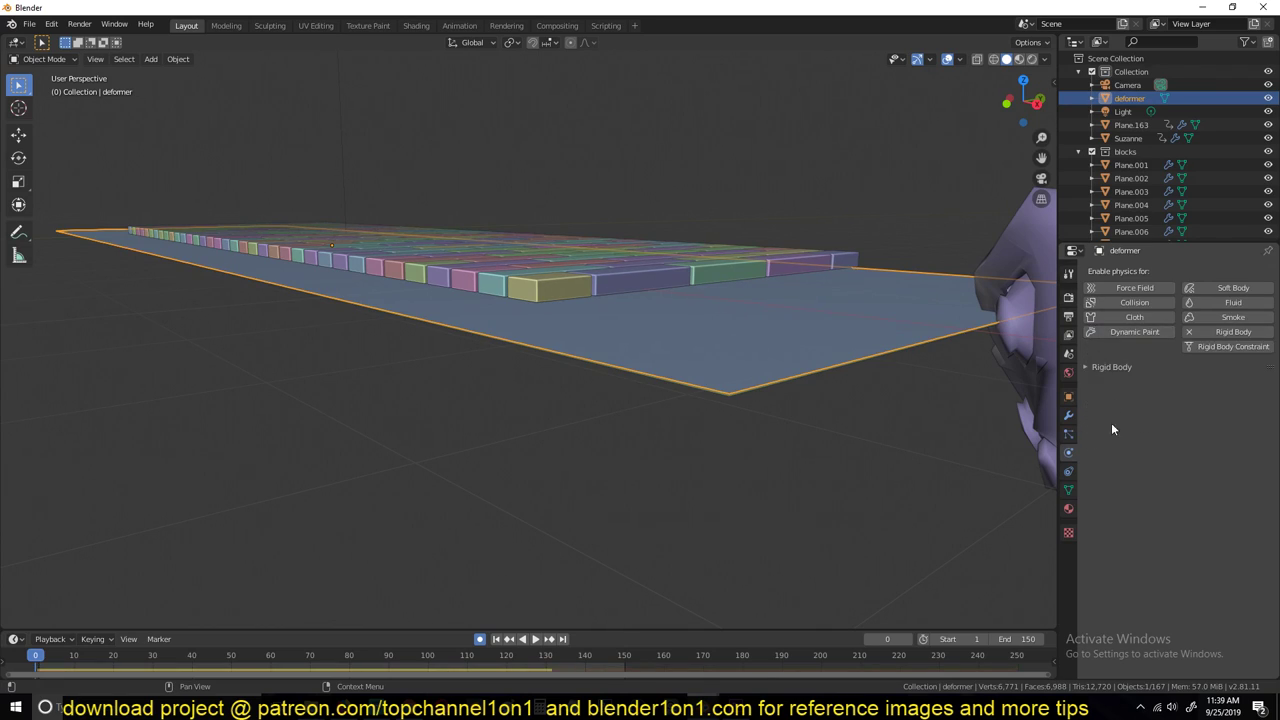
left_click(1100, 368)
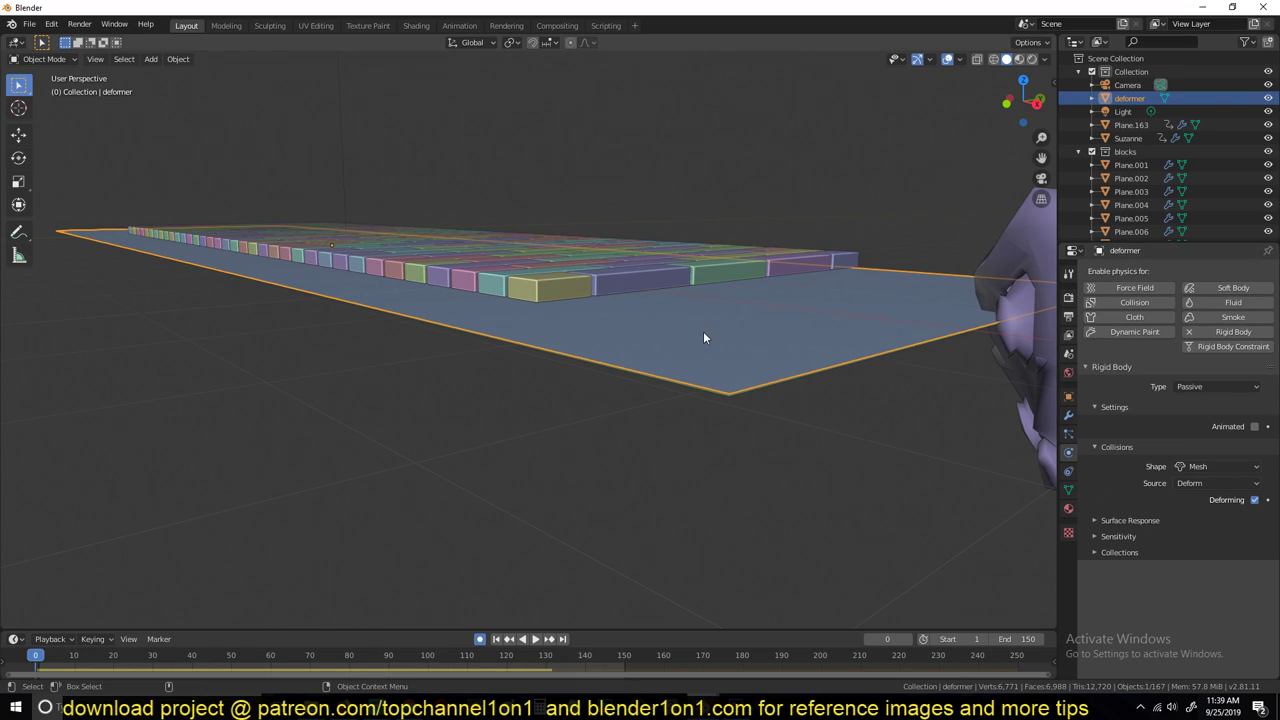
Compare the physics settings of the original ground plane and its overlapping duplicate
key("z")
left_click(347, 306)
key("z")
left_click(774, 347)
left_click(773, 393)
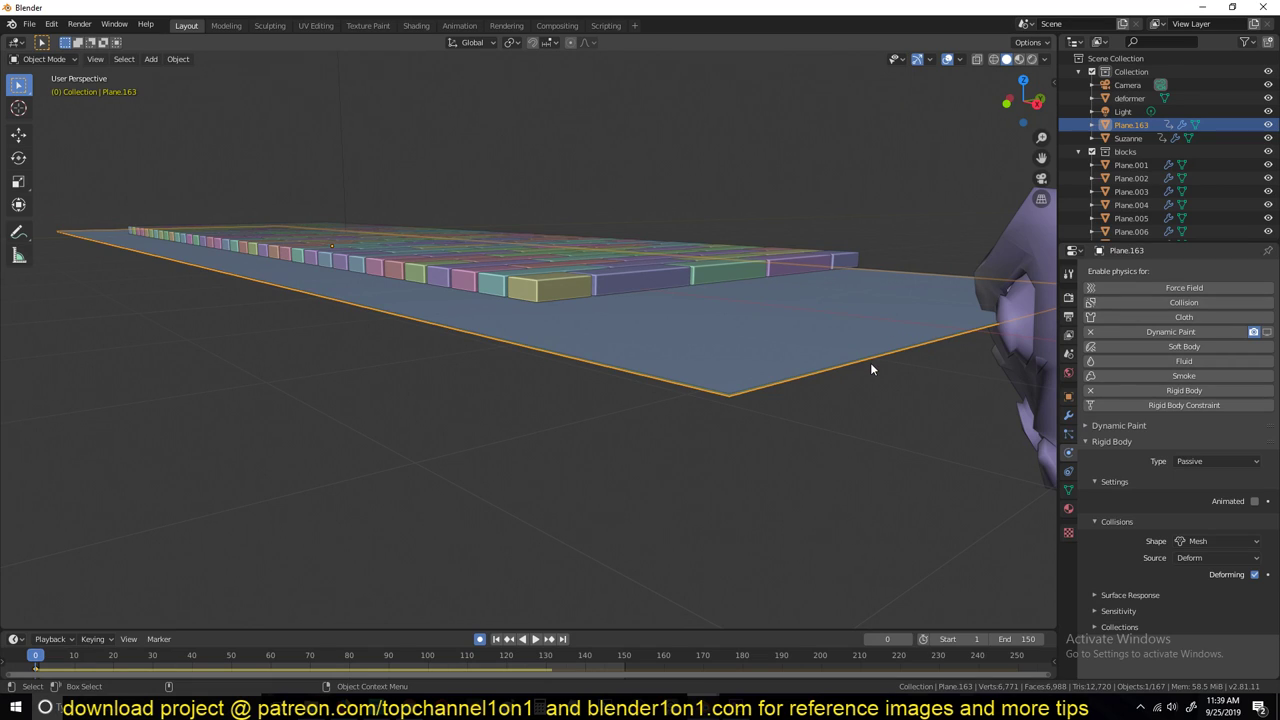
left_click(852, 323)
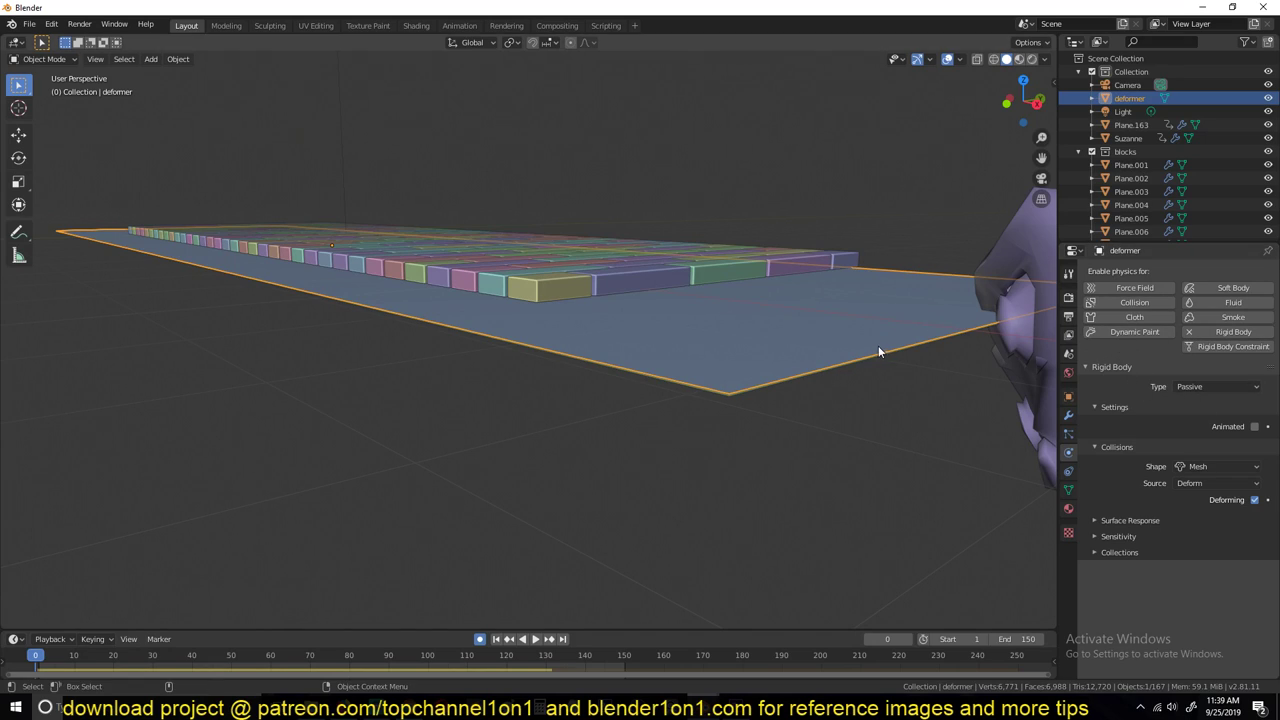
Remove Dynamic Paint from the duplicate ground plane as well
left_click(770, 360)
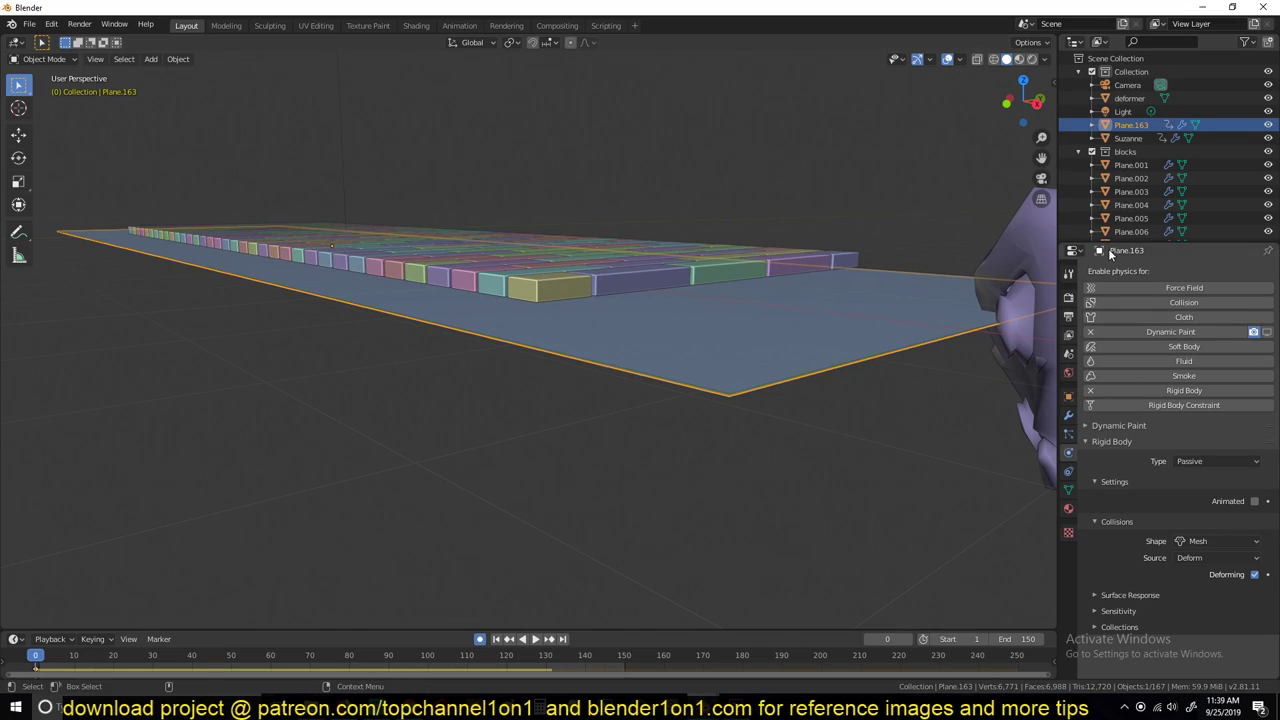
middle_click_drag(595, 252, 633, 328)
middle_click_drag(795, 385, 646, 270, "shift")
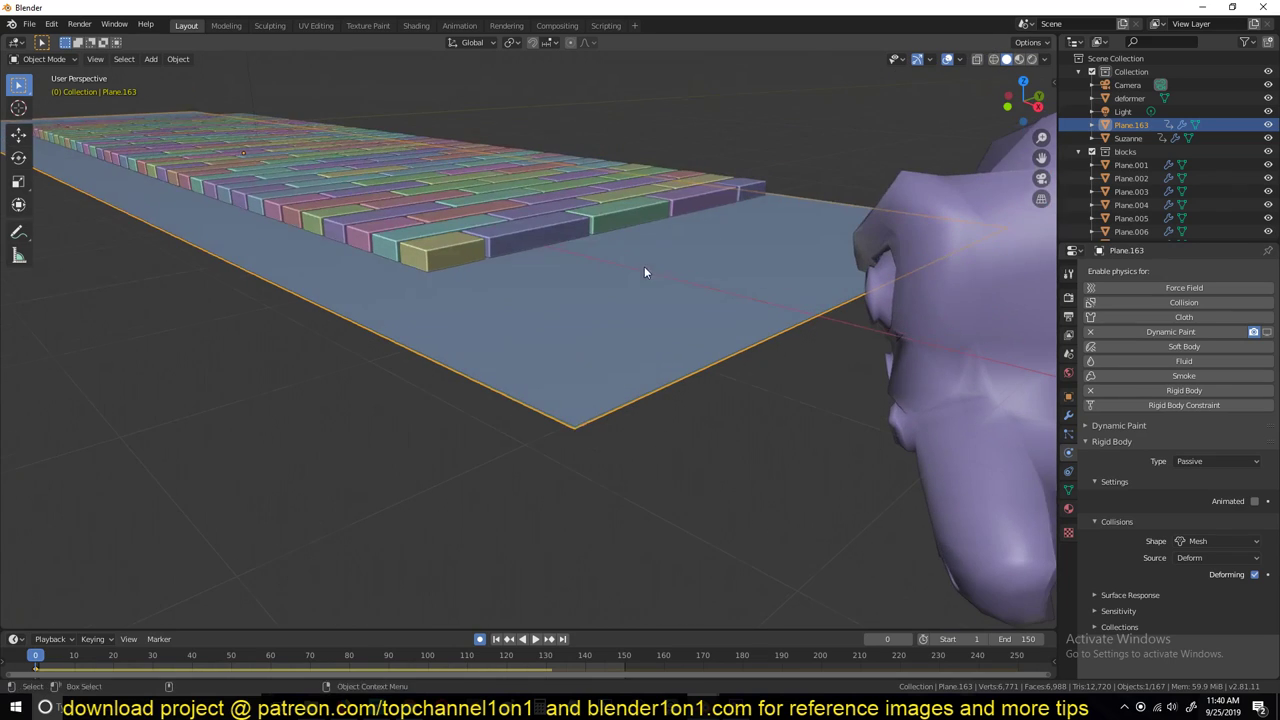
left_click(1109, 331)
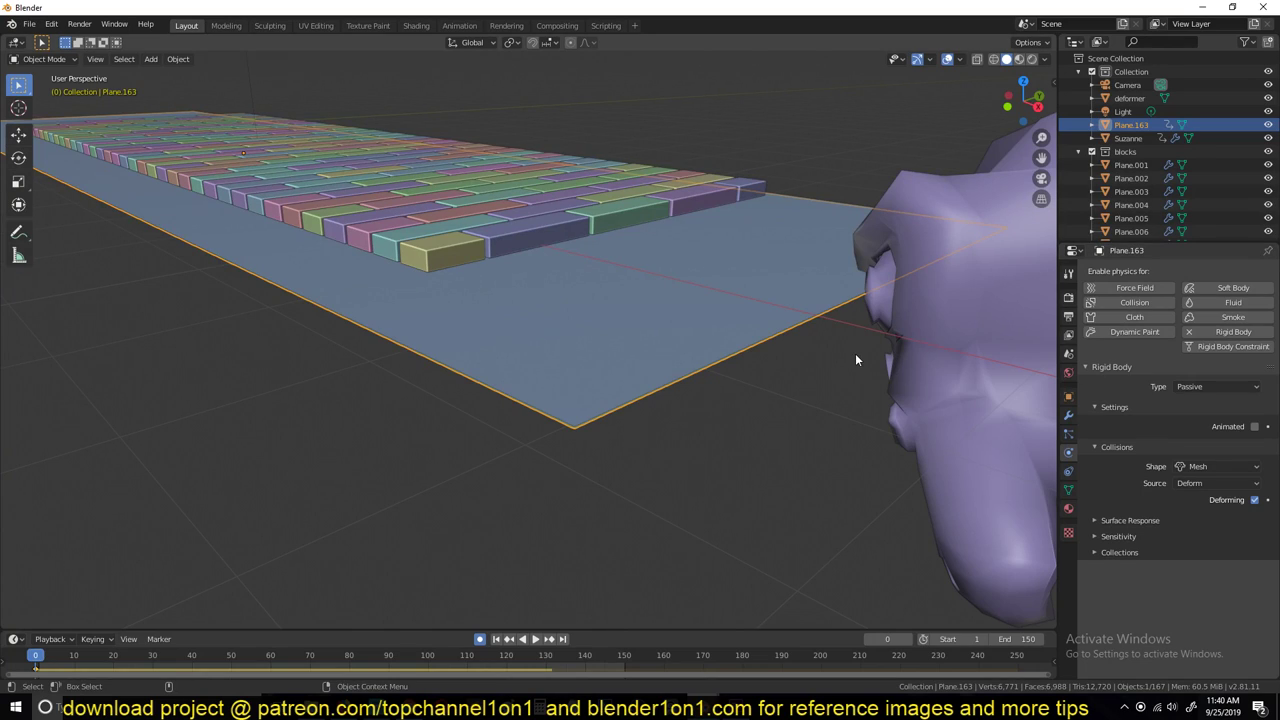
Rename the original ground plane, currently called deformer, as ground
left_click(740, 290)
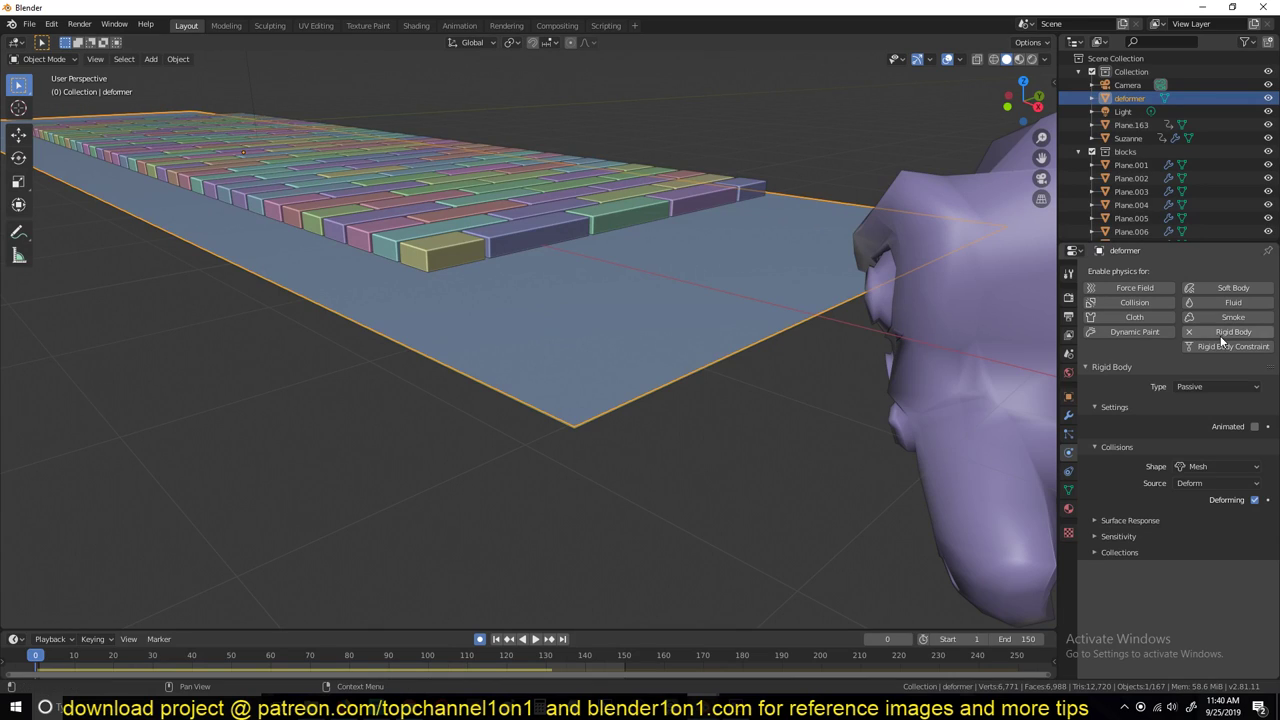
double_click(1128, 98)
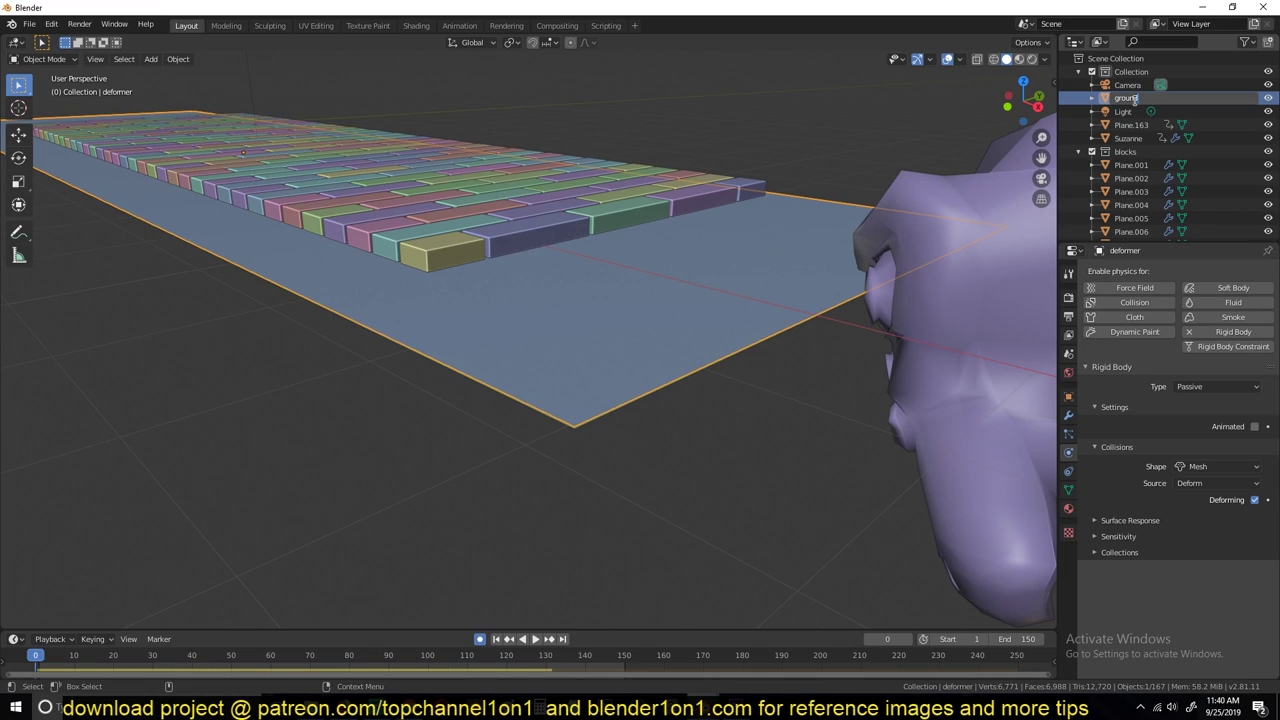
key("Return")
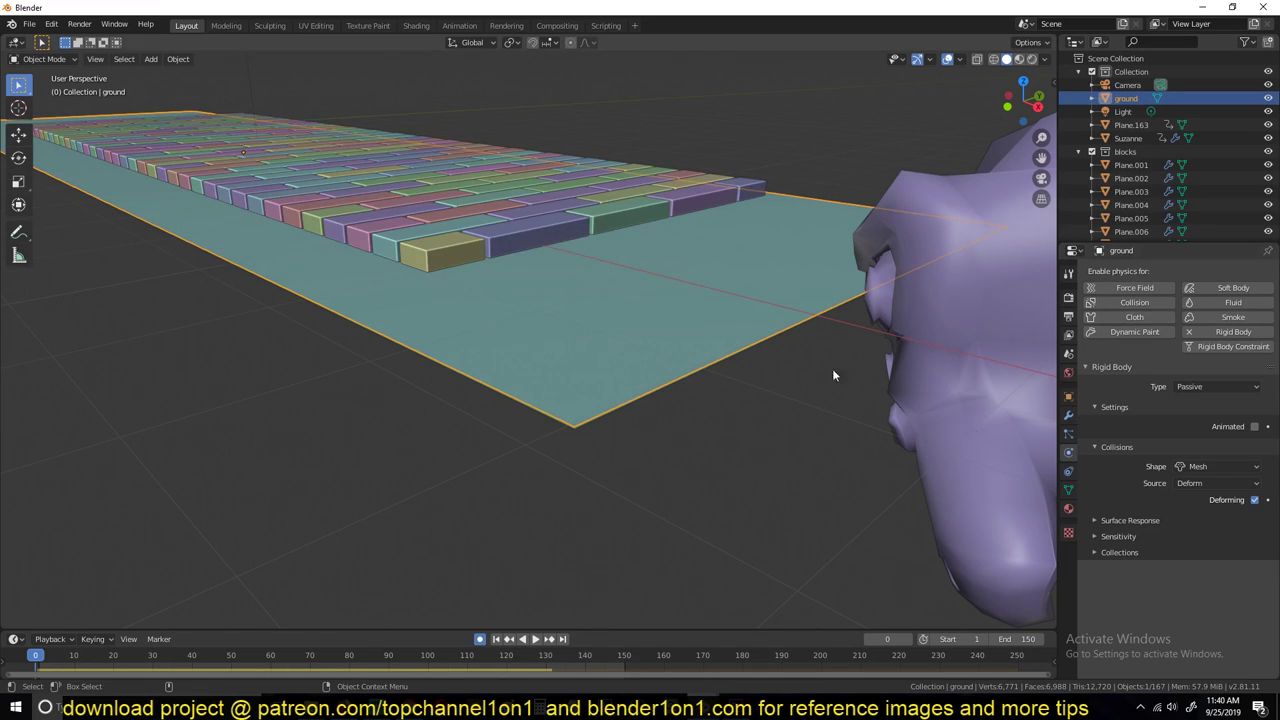
Hide the ground plane and rename the overlapping duplicate, Plane.163, as deformer
middle_click_drag(832, 368, 798, 292)
key("h")
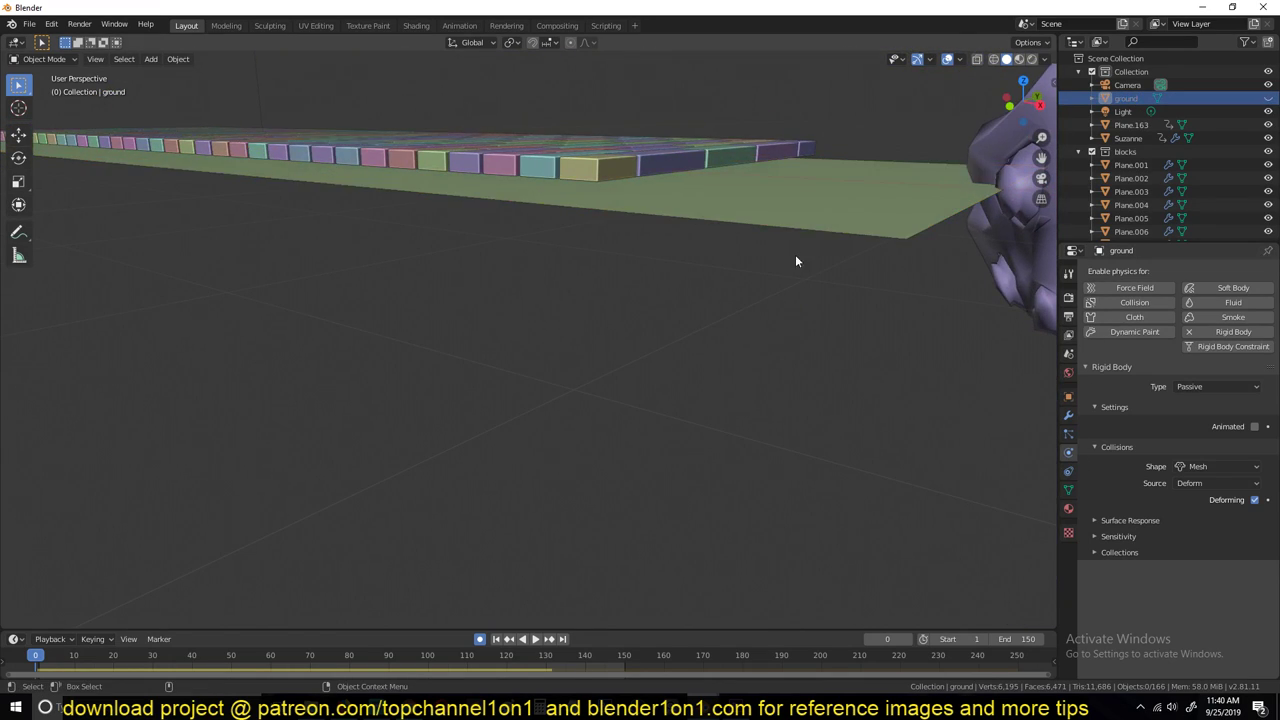
left_click(838, 212)
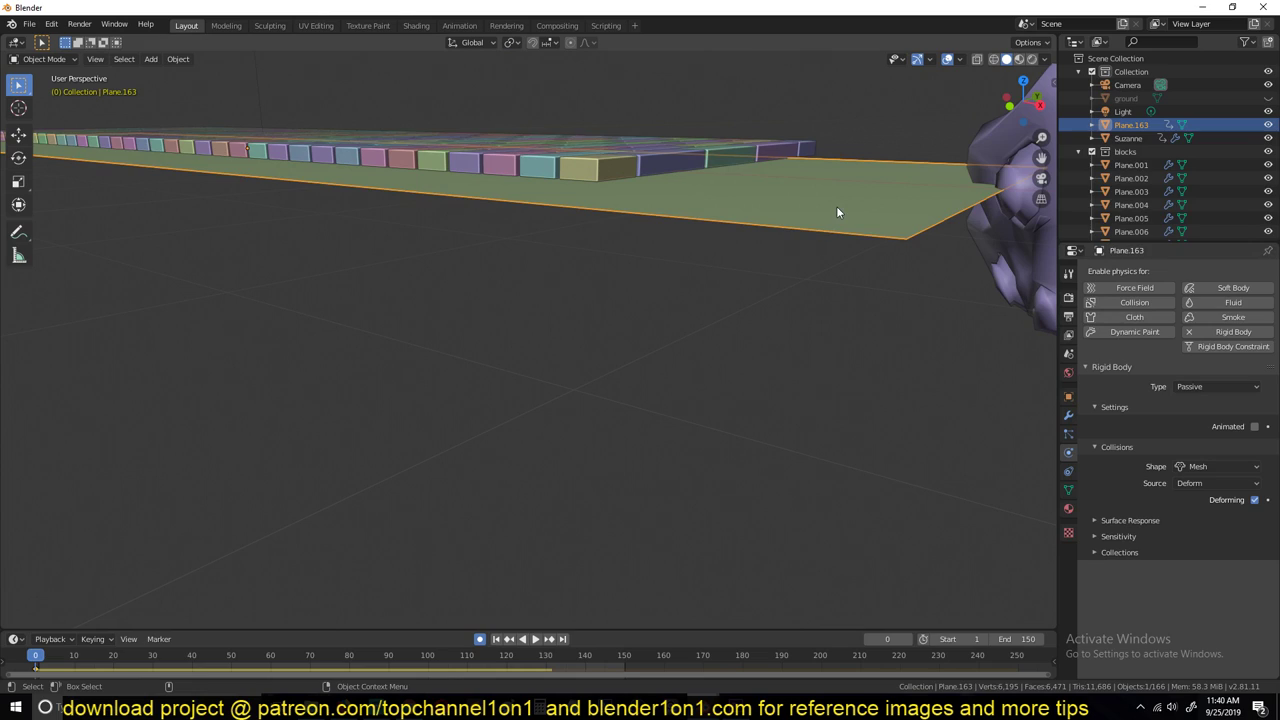
double_click(1131, 125)
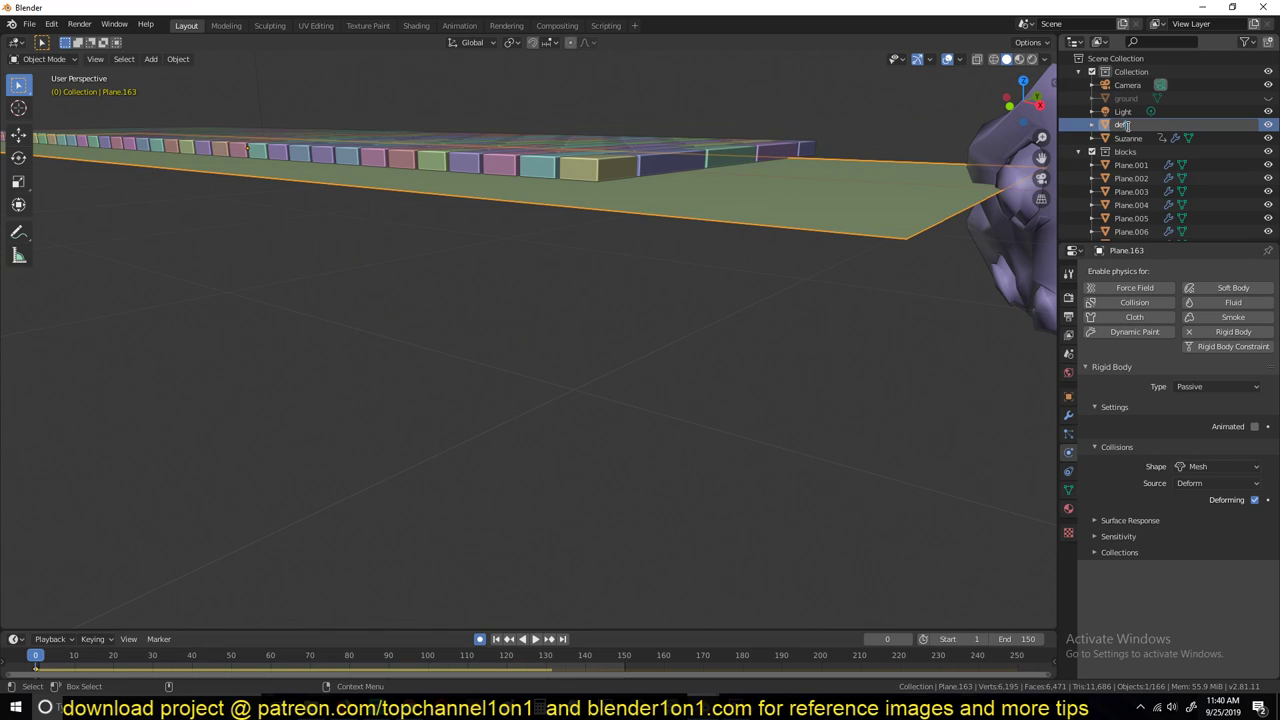
key("Return")
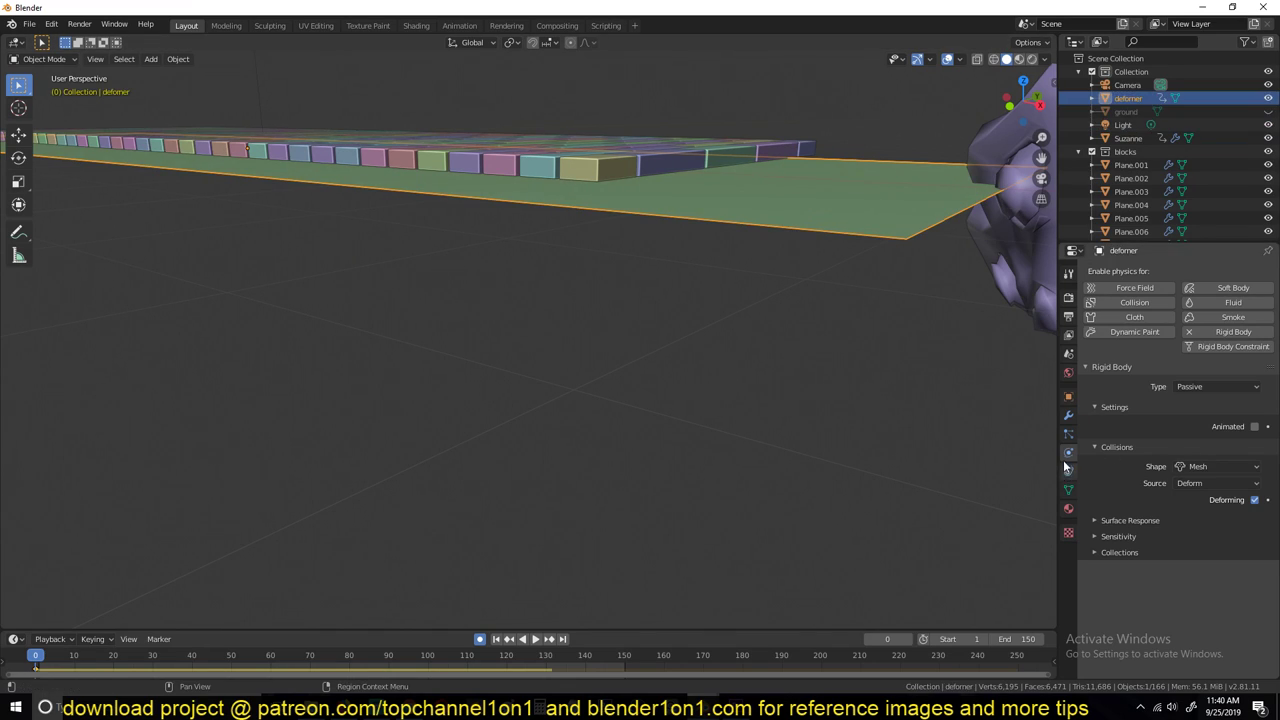
Set the deformer plane's viewport display to Wire
left_click(1068, 397)
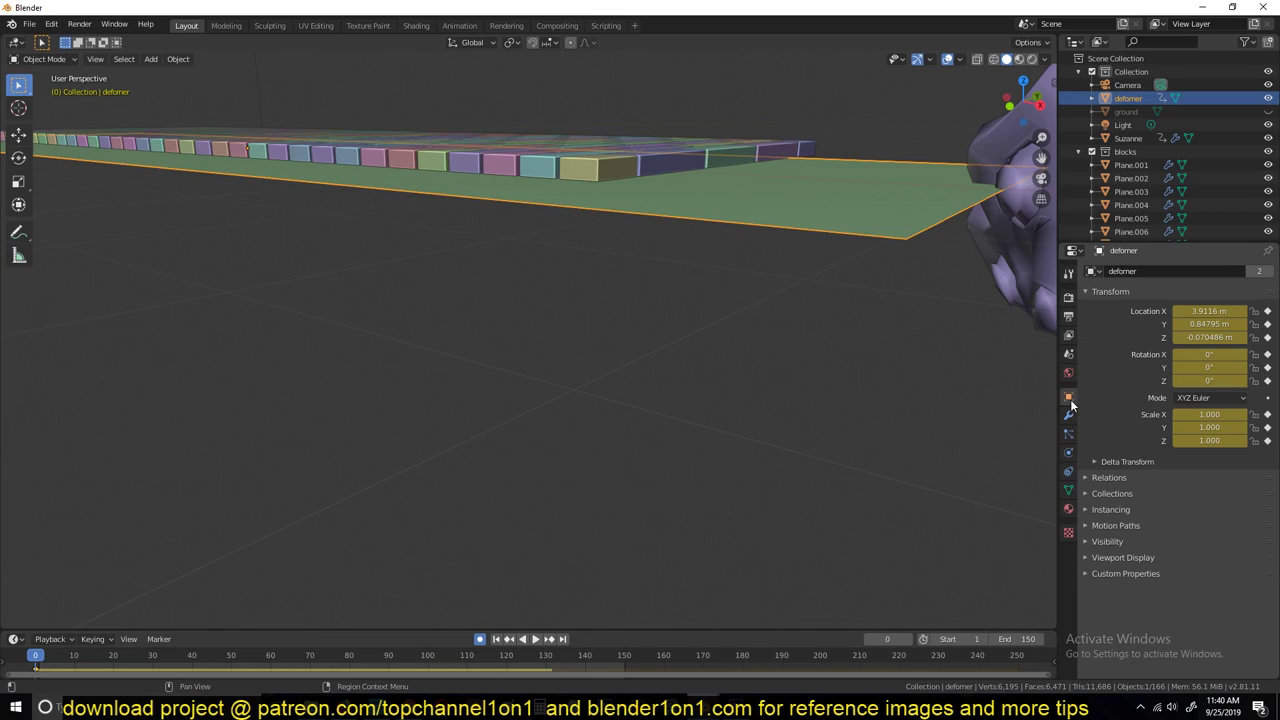
left_click(1118, 552)
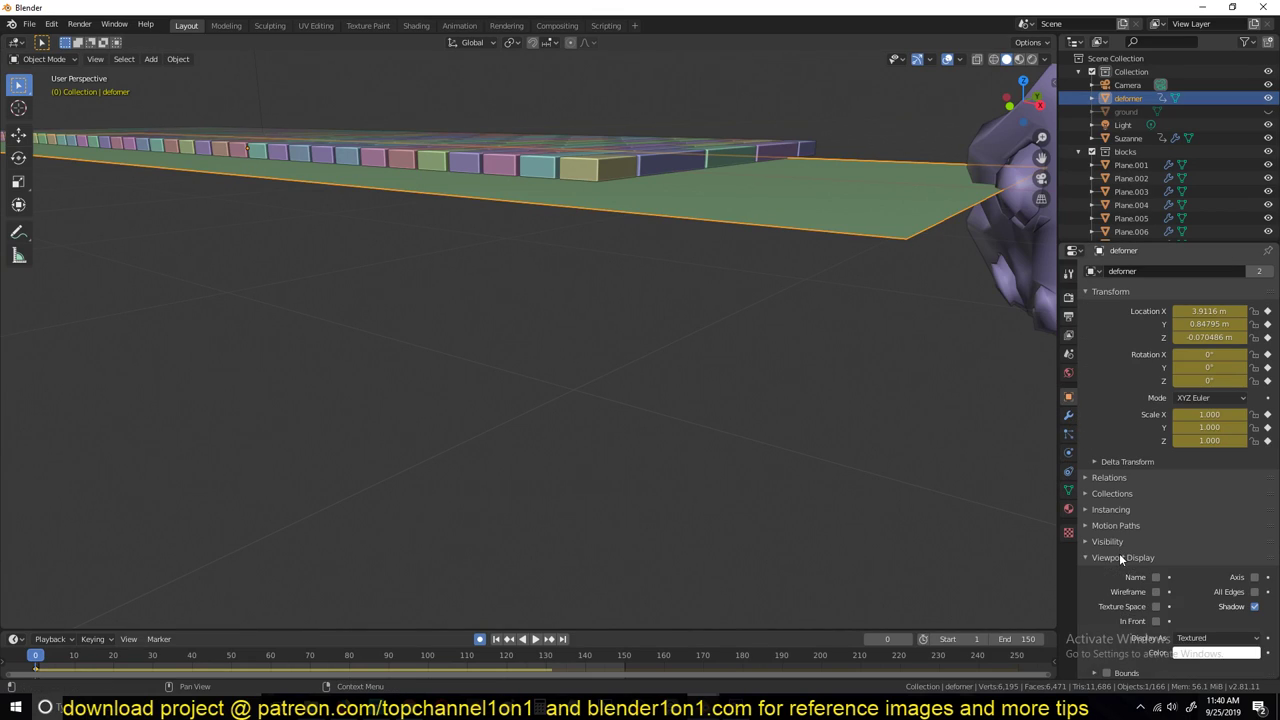
scroll(1215, 608, "down", 1)
left_click(1201, 620)
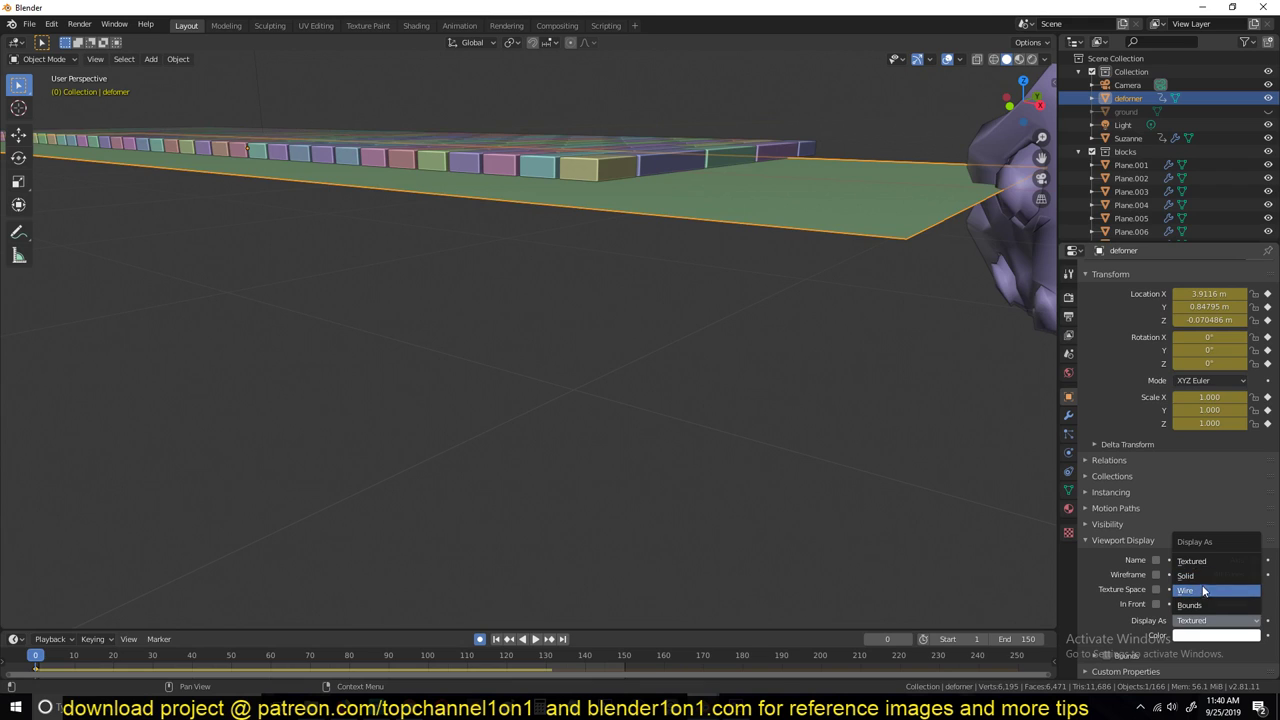
left_click(1186, 590)
Unhide the ground plane, lower it about 0.029 m along Z beneath the deformer, and play the animation
middle_click_drag(946, 422, 752, 341)
key("space")
left_click(765, 285)
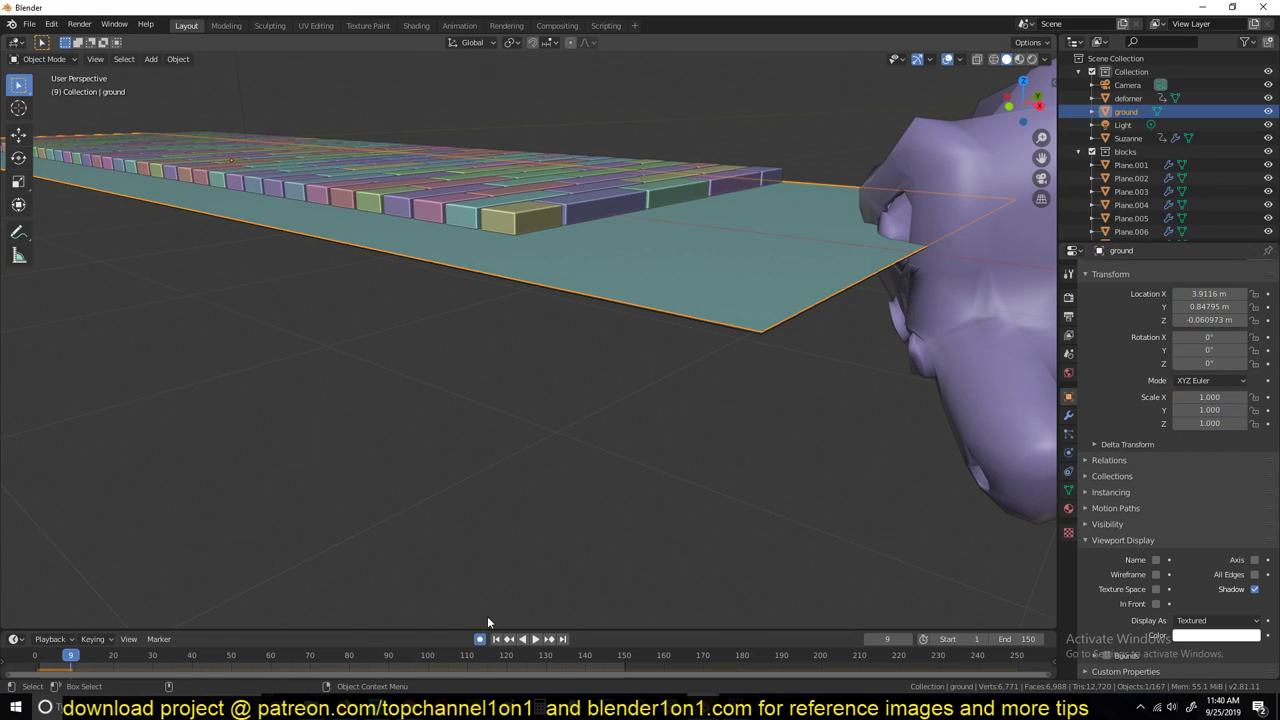
key("g")
key("z")
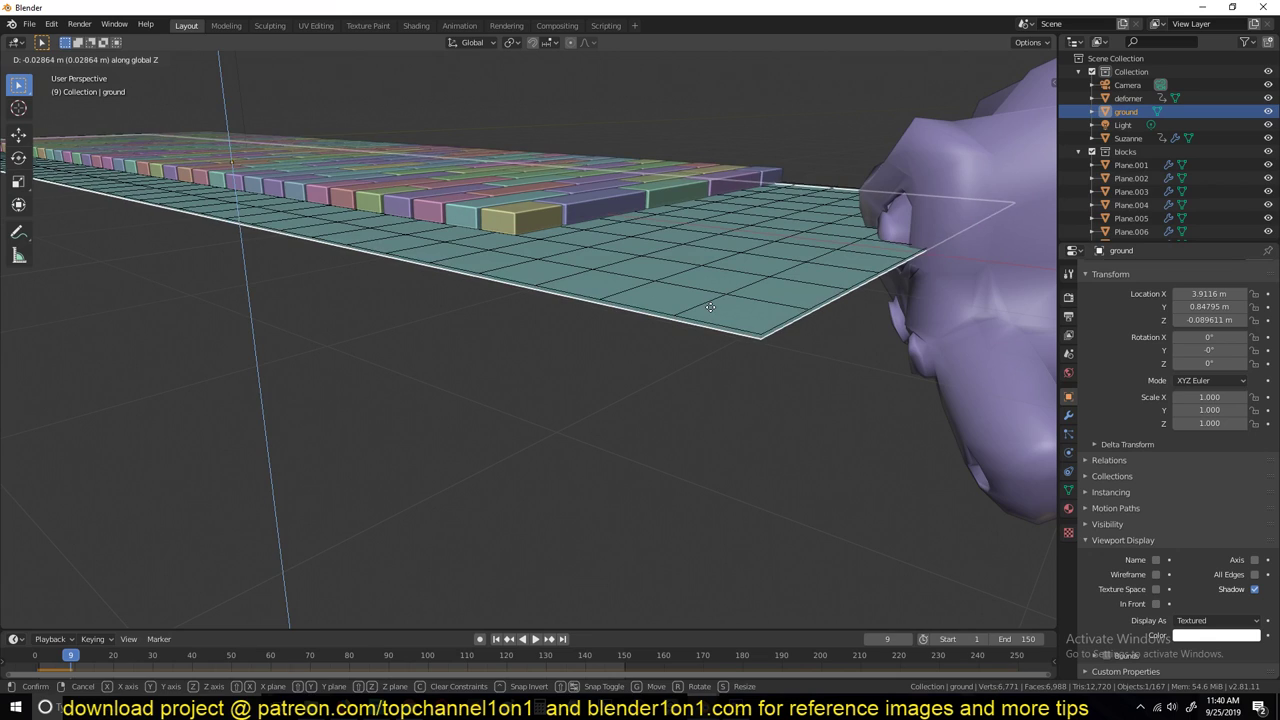
left_click(694, 342)
key("space")
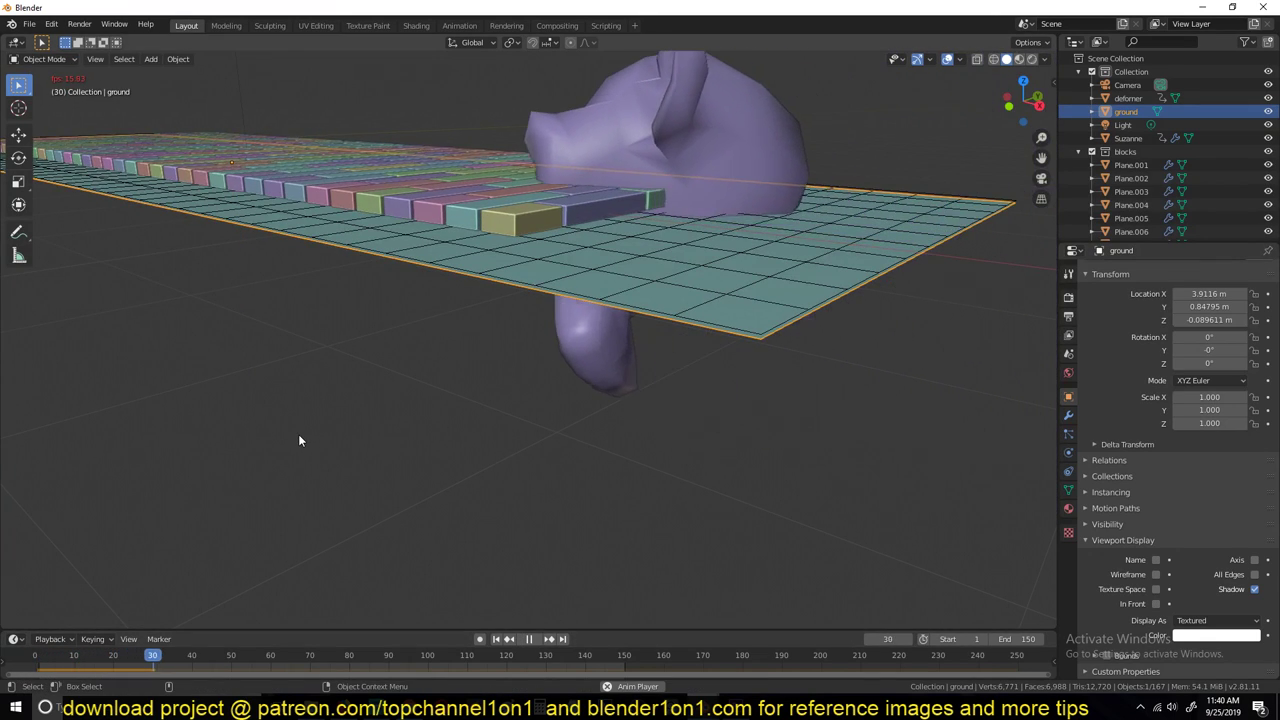
key("Escape")
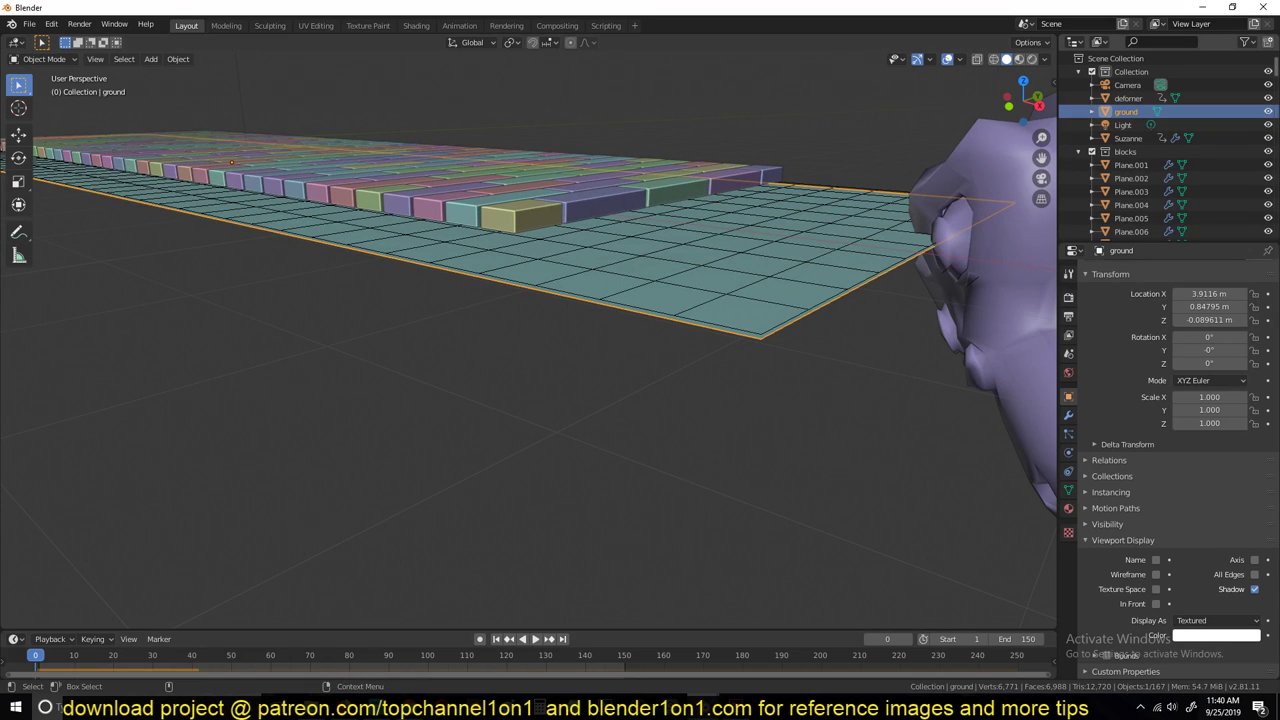
Hide the deformer plane and leave the ground plane visible and selected
left_click(1268, 111)
left_click(804, 260)
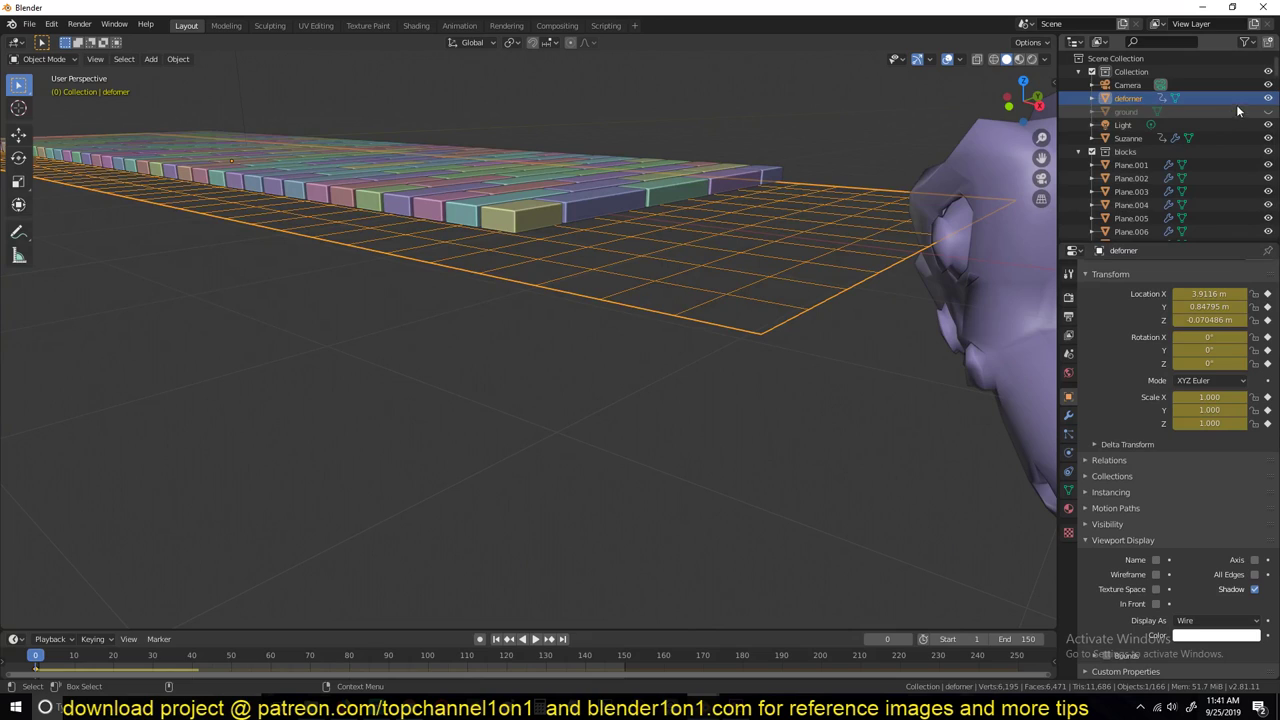
left_click(1268, 98)
left_click(1268, 111)
left_click(1125, 111)
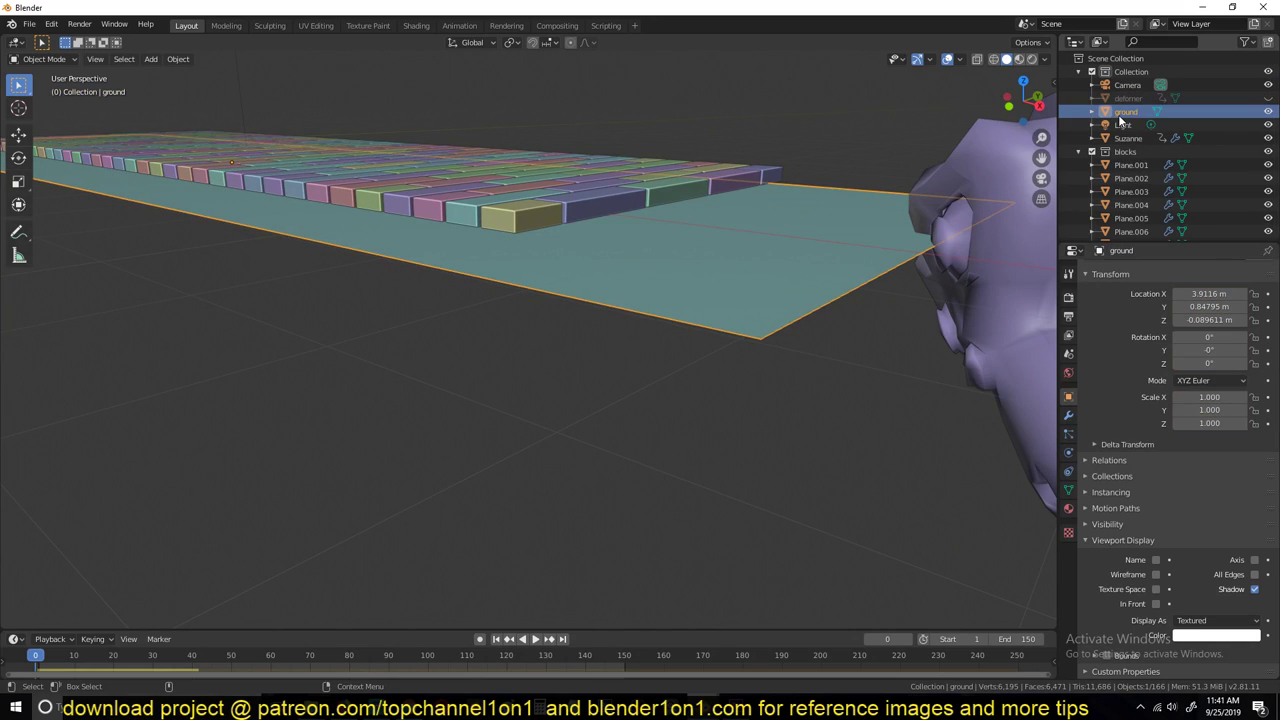
middle_click_drag(783, 361, 814, 369)
left_click(1068, 414)
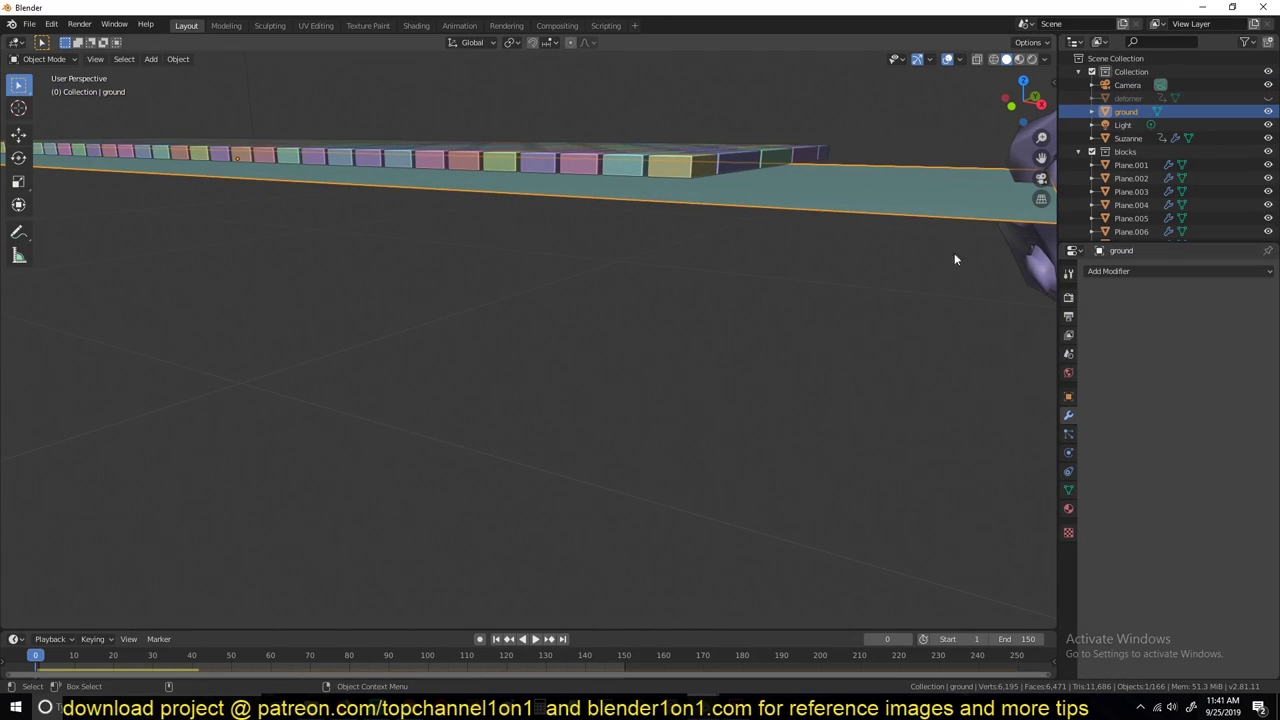
middle_click_drag(954, 257, 785, 262)
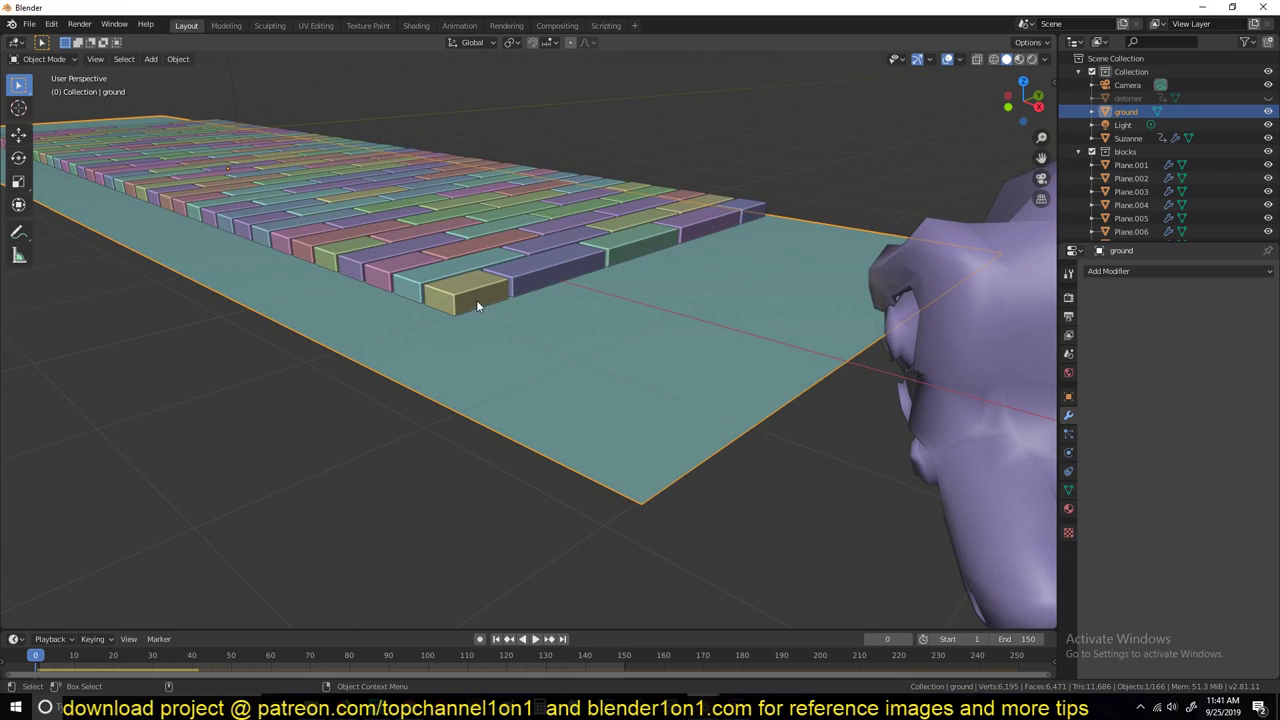
middle_click_drag(477, 305, 562, 315)
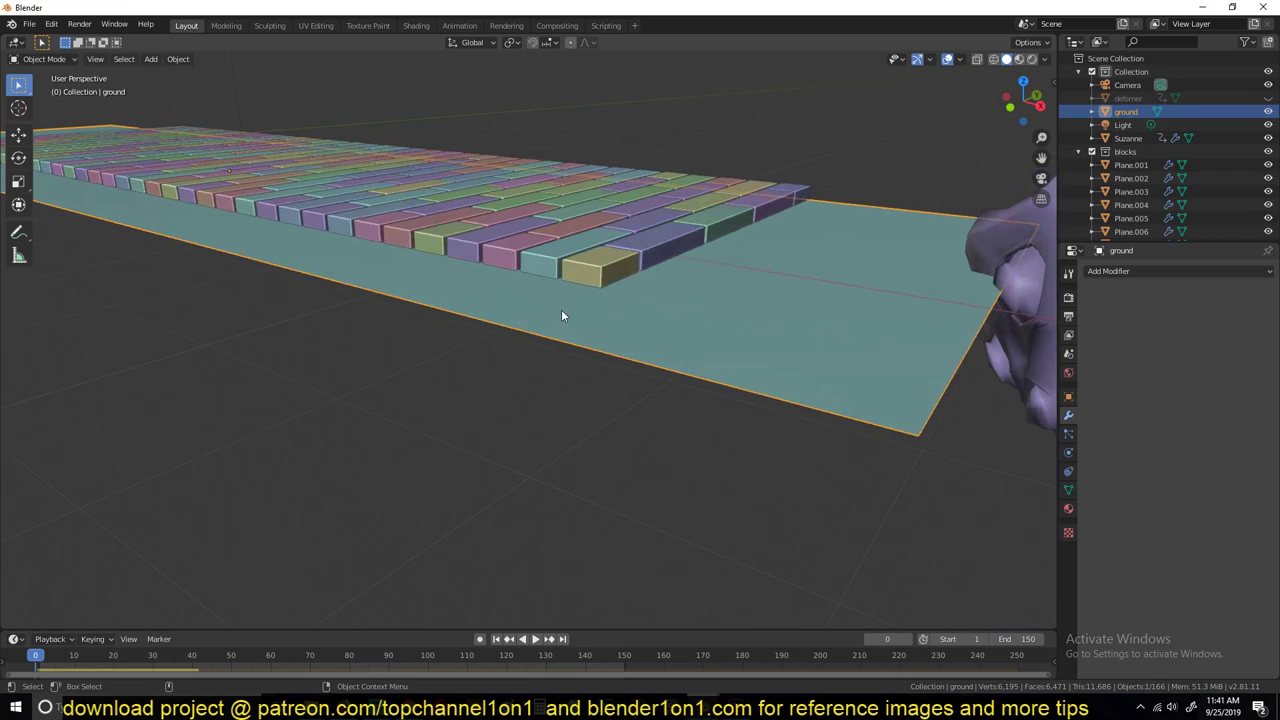
left_click(1068, 452)
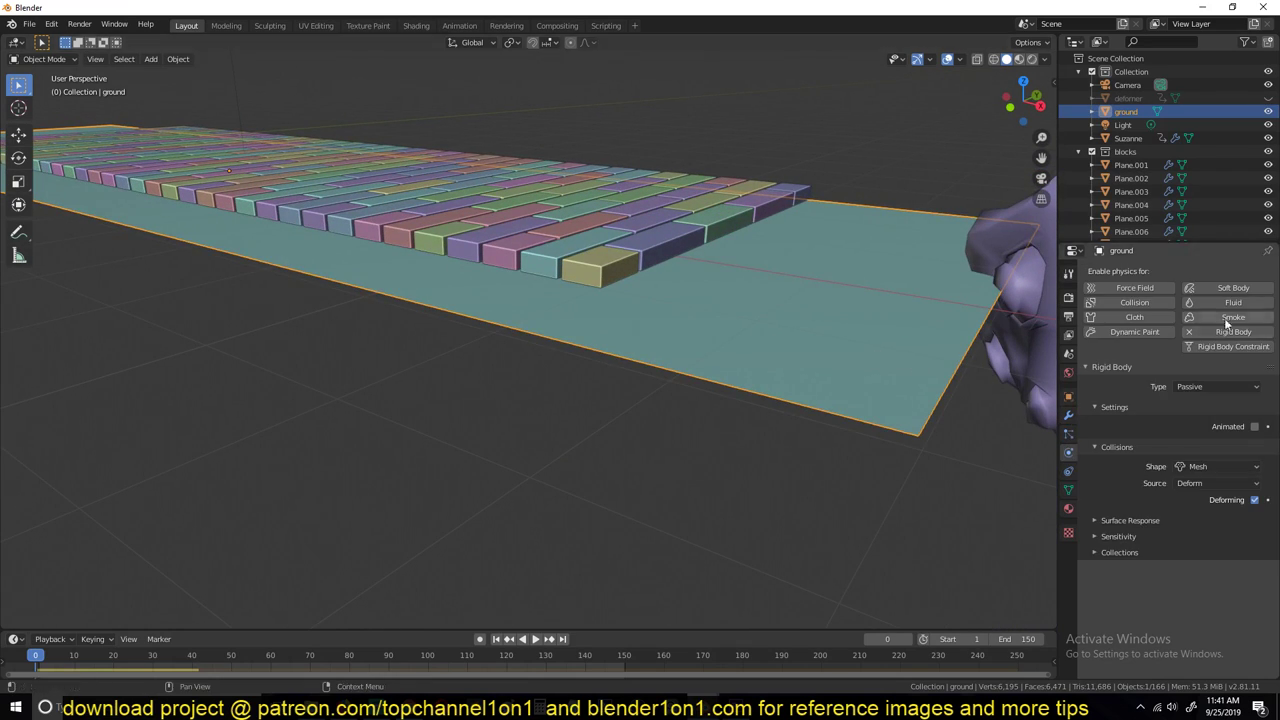
left_click(1068, 414)
left_click(1203, 271)
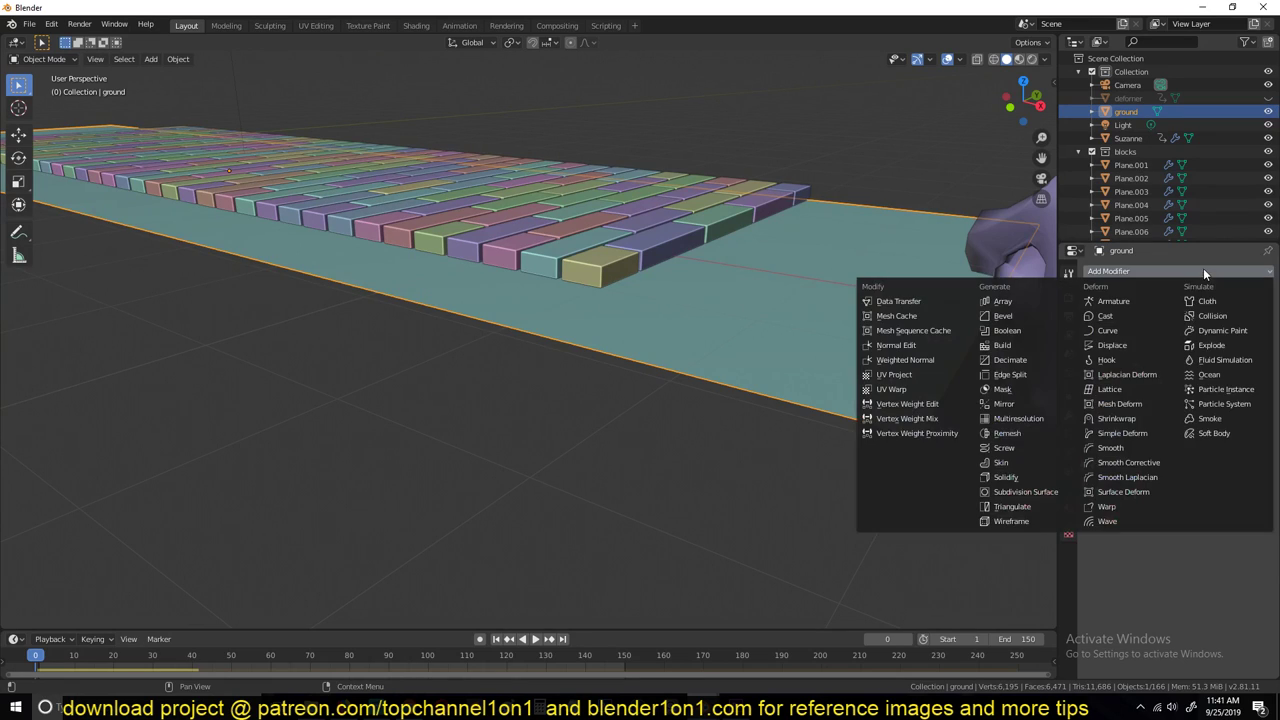
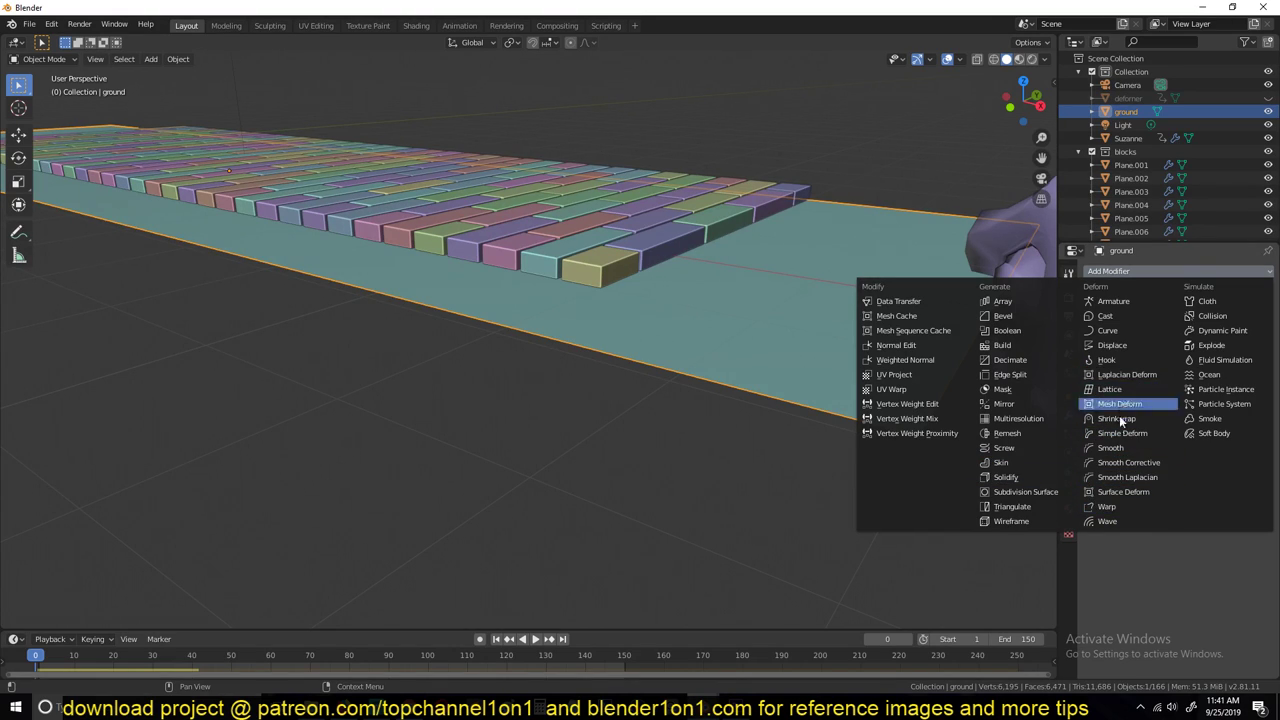
left_click(1128, 493)
left_click(1263, 291)
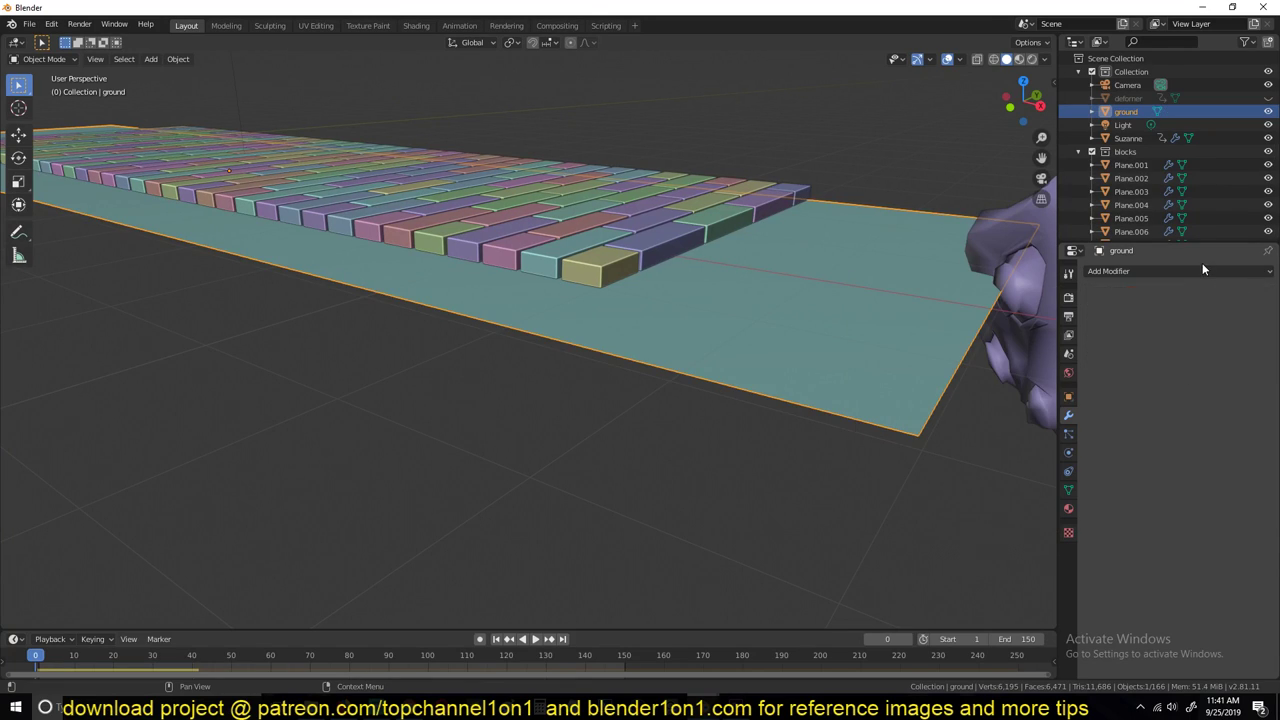
Add a Simple Deform modifier to the ground plane and keyframe its twist angle at 0° on frame 0
left_click(1169, 270)
left_click(1122, 433)
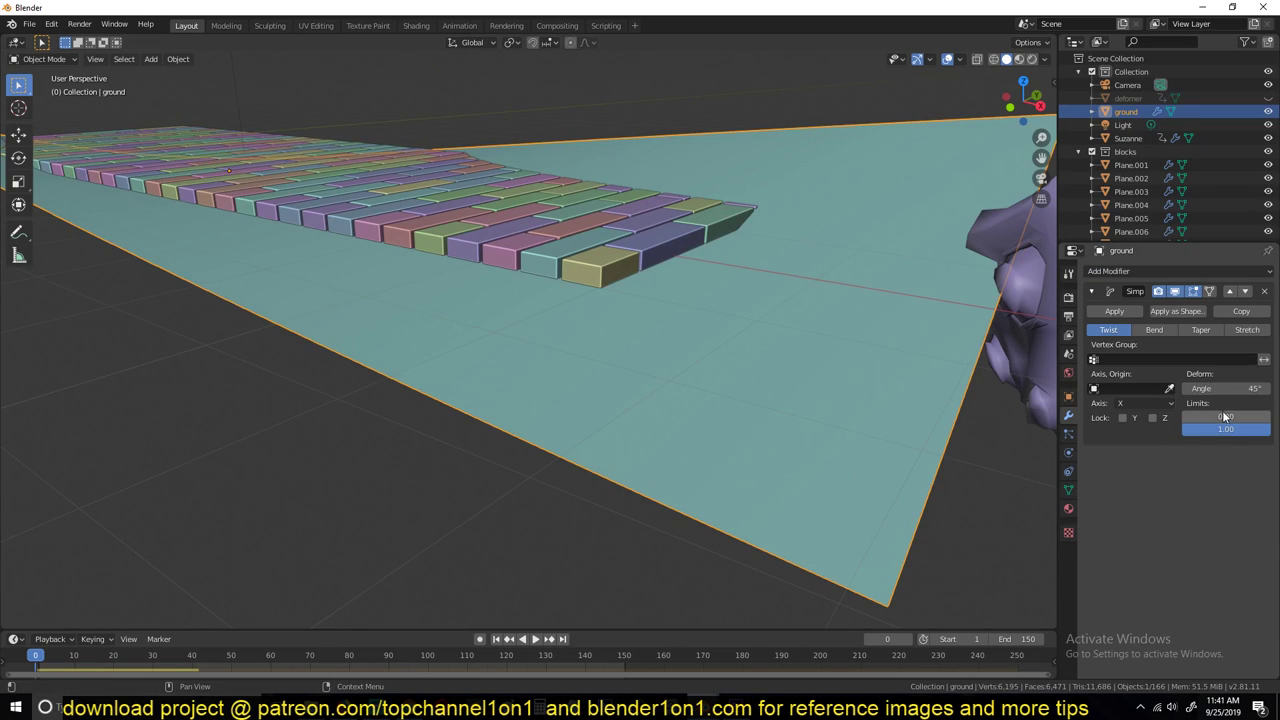
left_click_drag(1247, 404, 1236, 401)
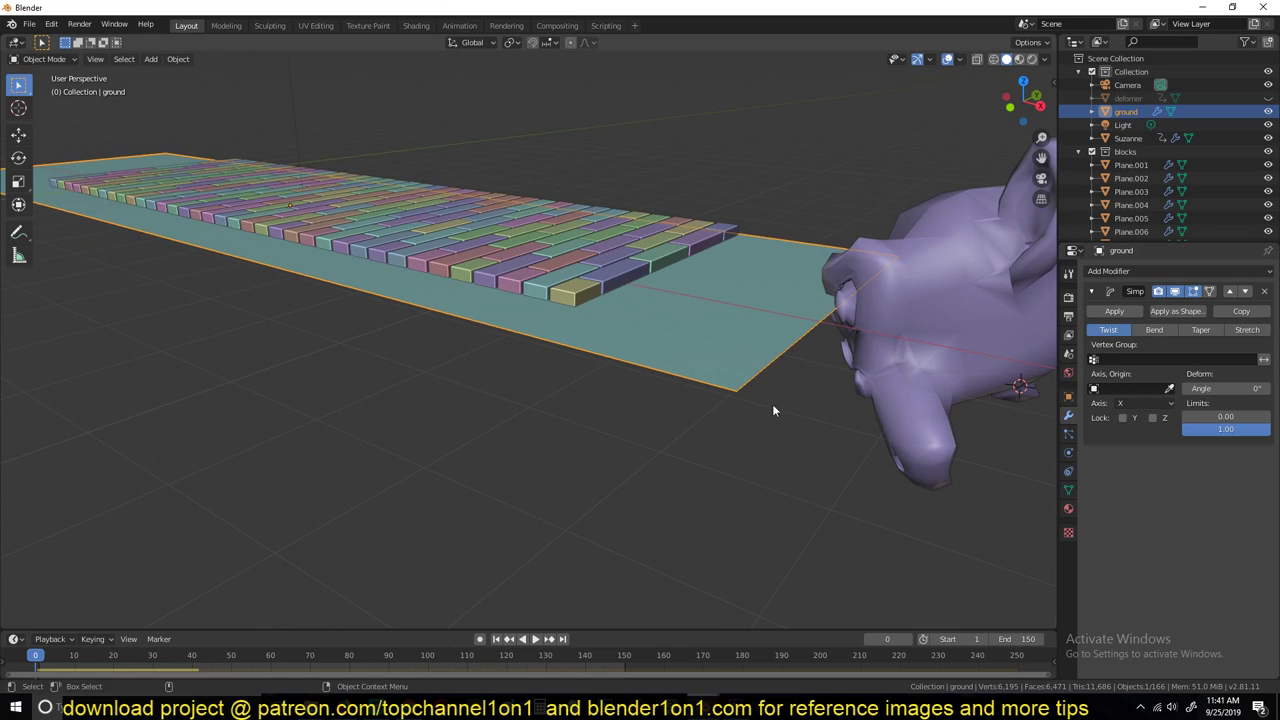
key("i")
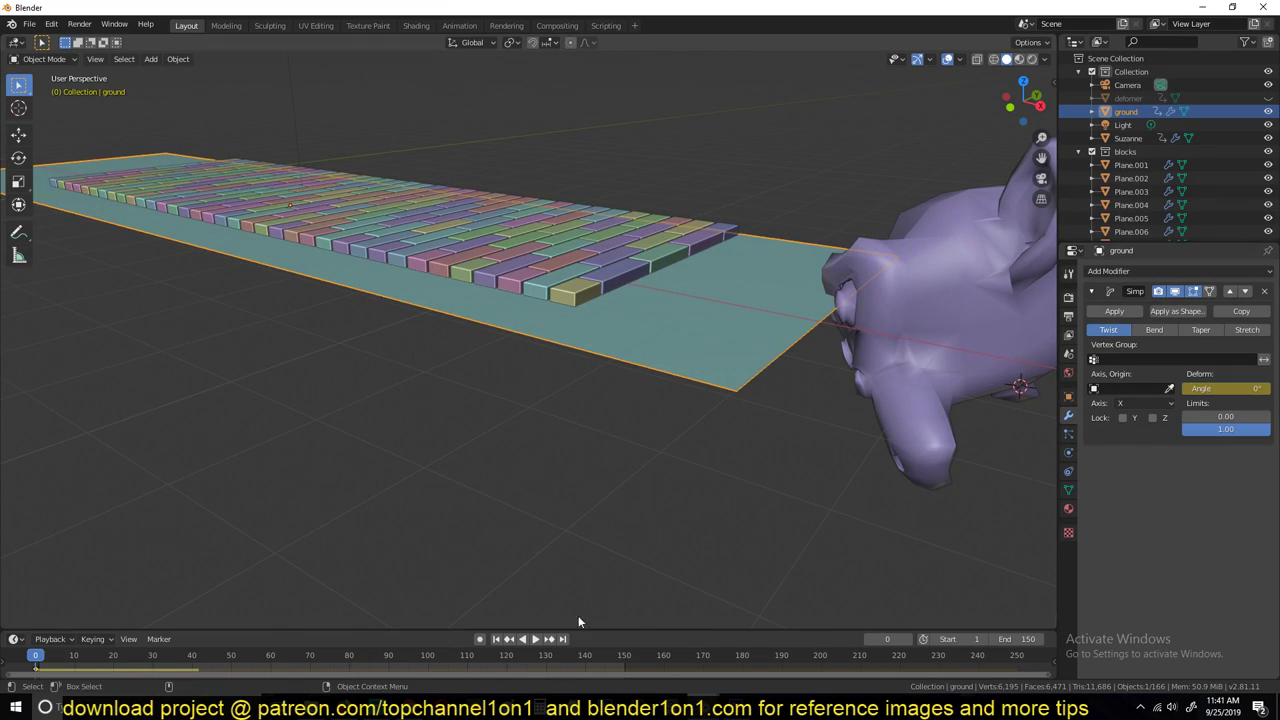
Try changing the ground plane's twist angle at frame 43 and play the animation from the start
left_click(203, 656)
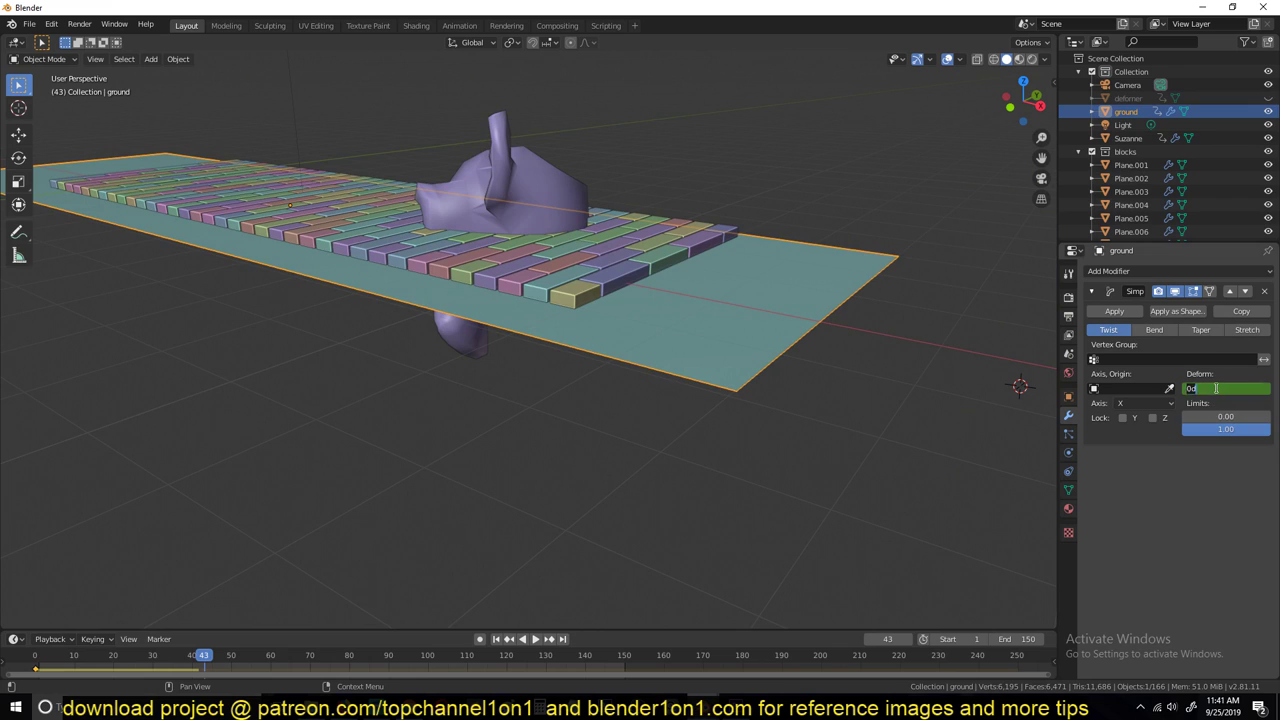
key("Return")
left_click_drag(1226, 388, 1244, 388)
key("shift+Left")
key("space")
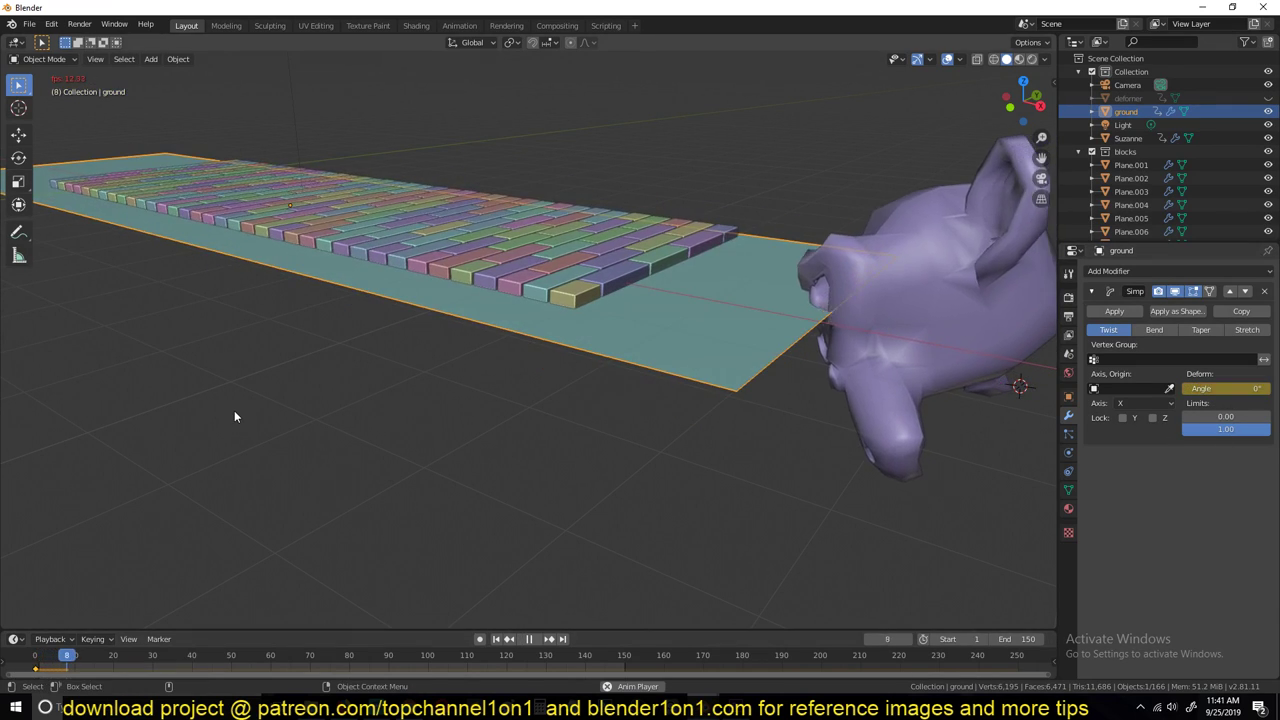
key("Escape")
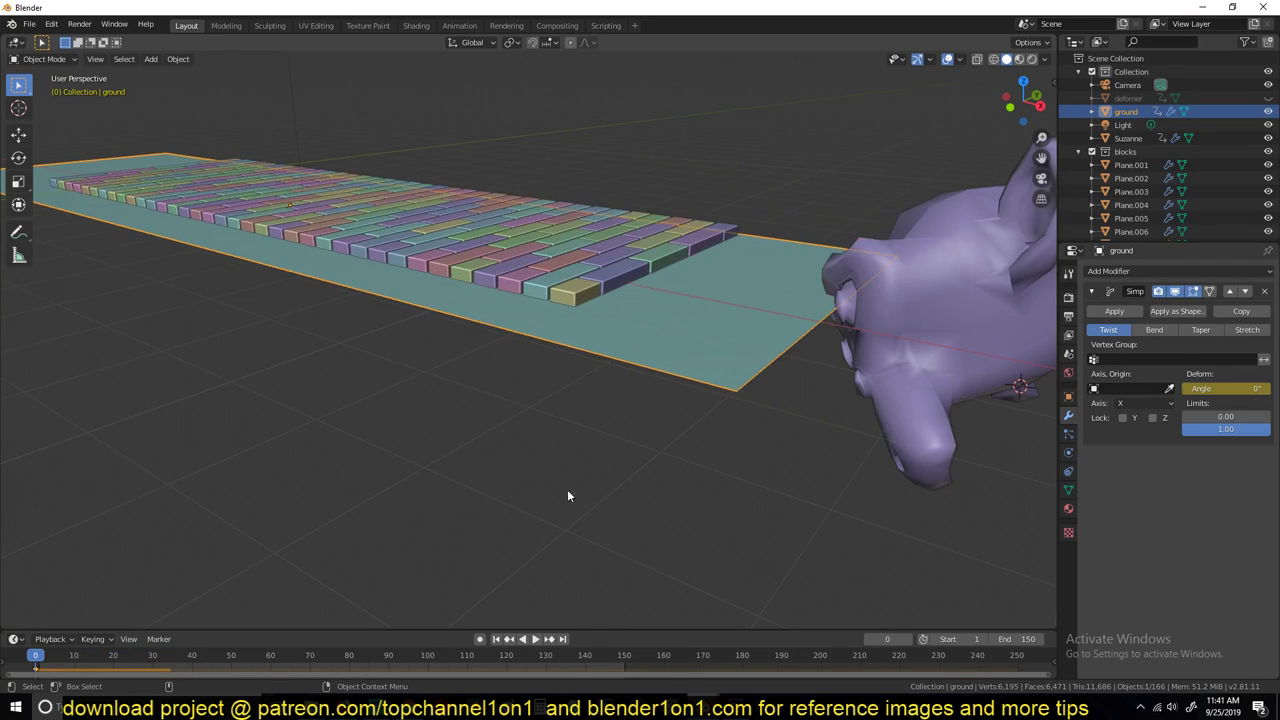
Go to frame 32 and keyframe the Simple Deform twist angle of the ground plane there
key("Up")
key("Up")
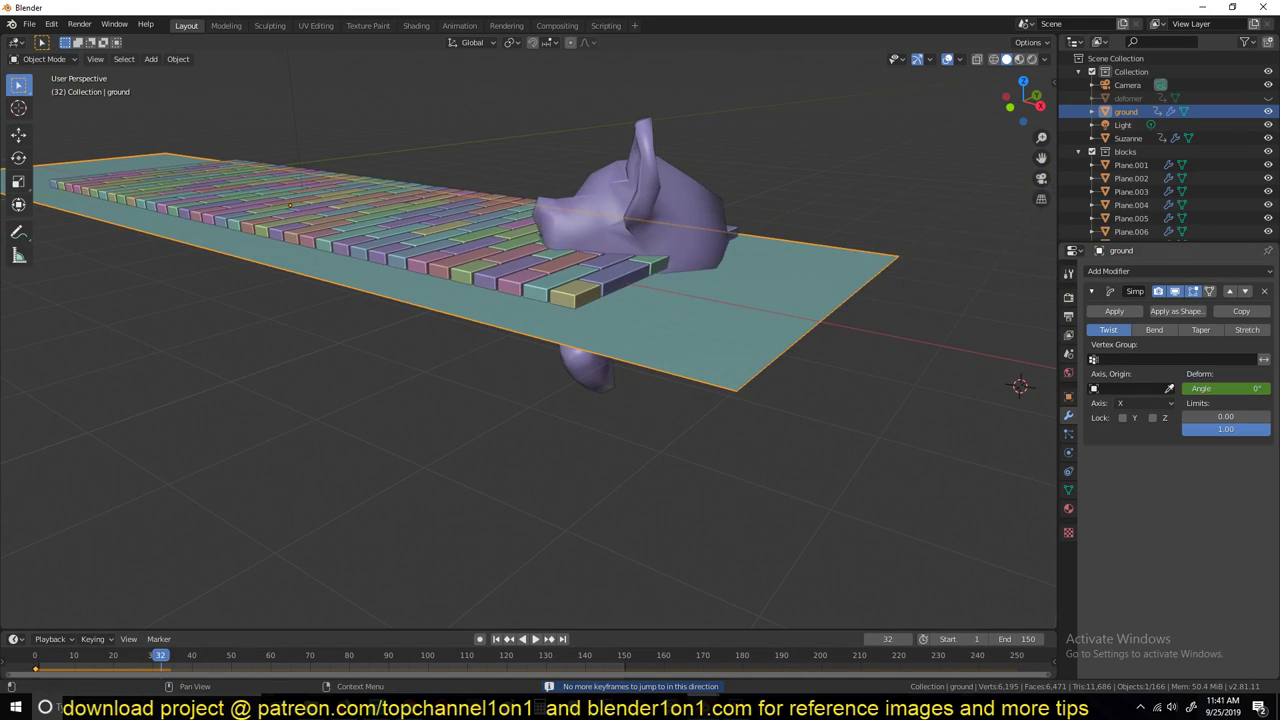
key("i")
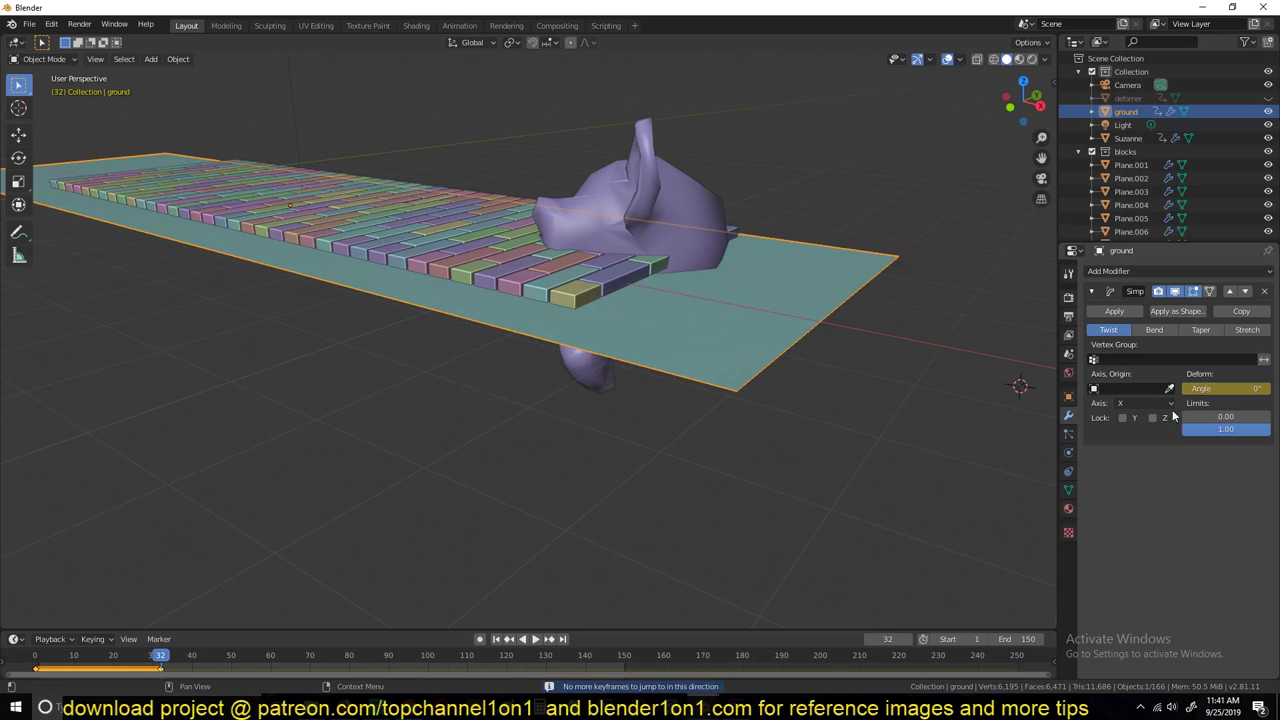
Try a 40° twist angle on the ground plane at frame 32 and play the animation from the start
left_click(1248, 388)
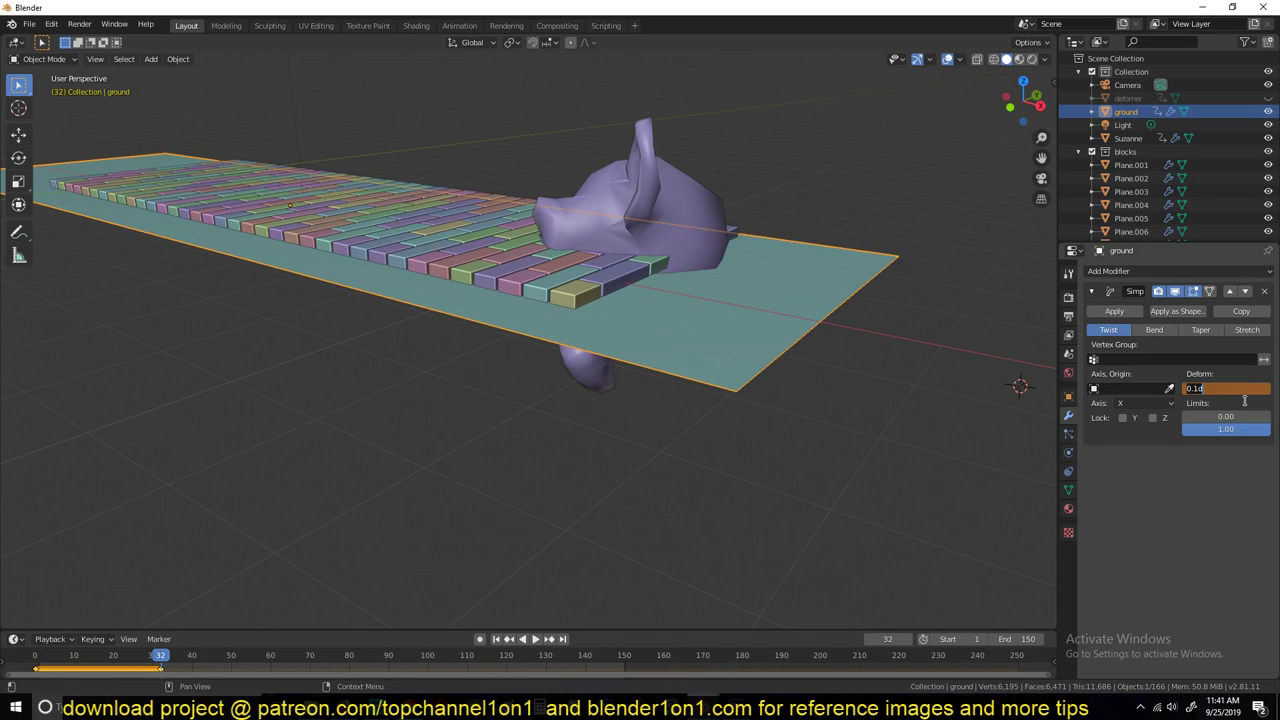
type("45")
key("Return")
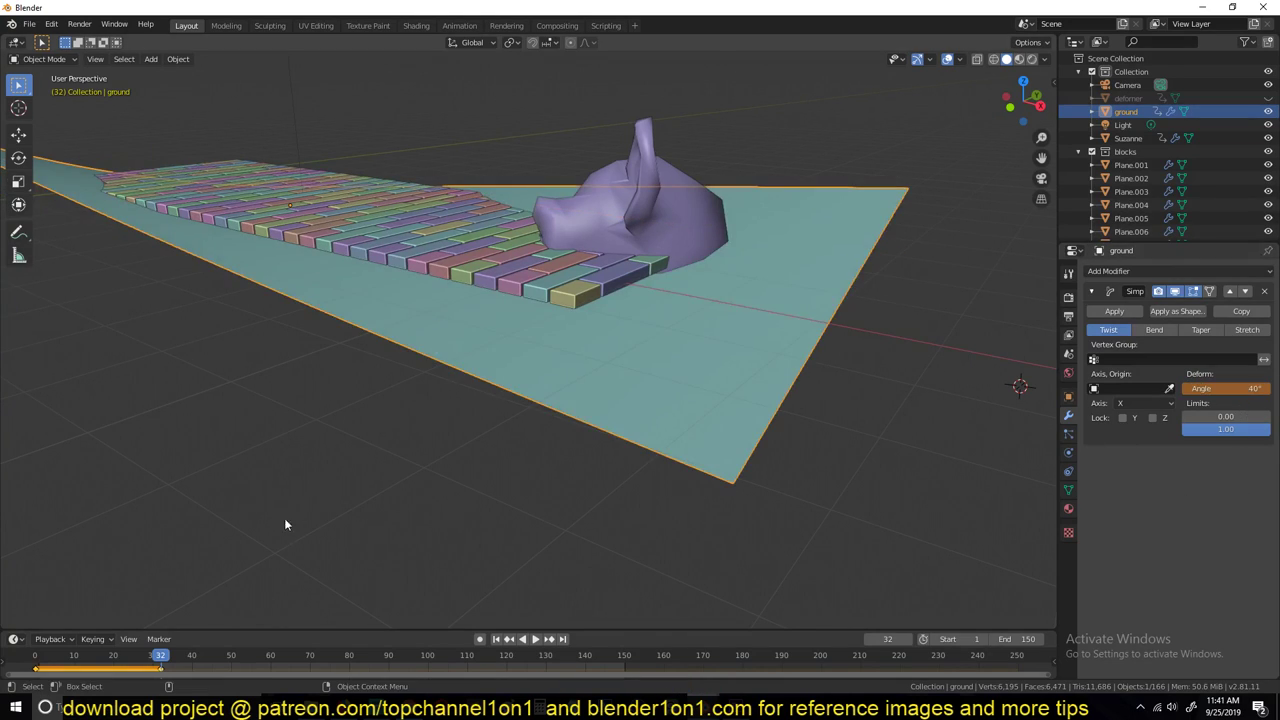
right_click(19, 664, "shift")
key("space")
key("space")
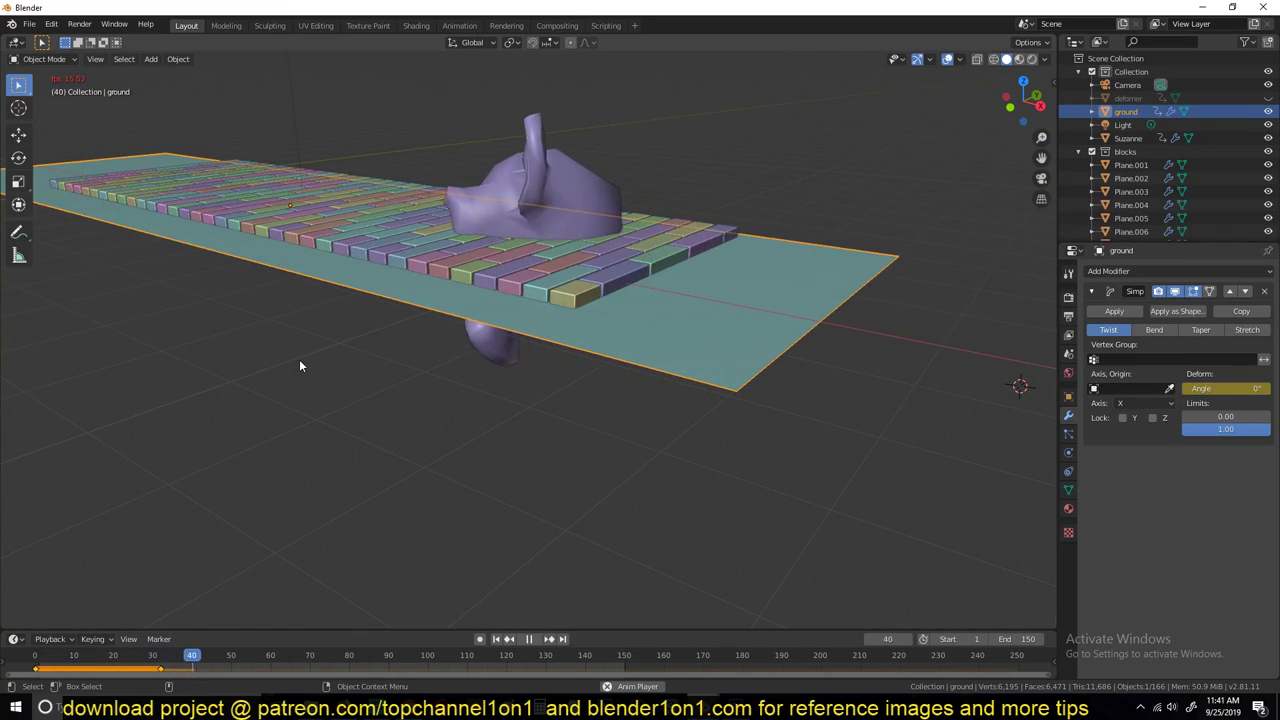
key("space")
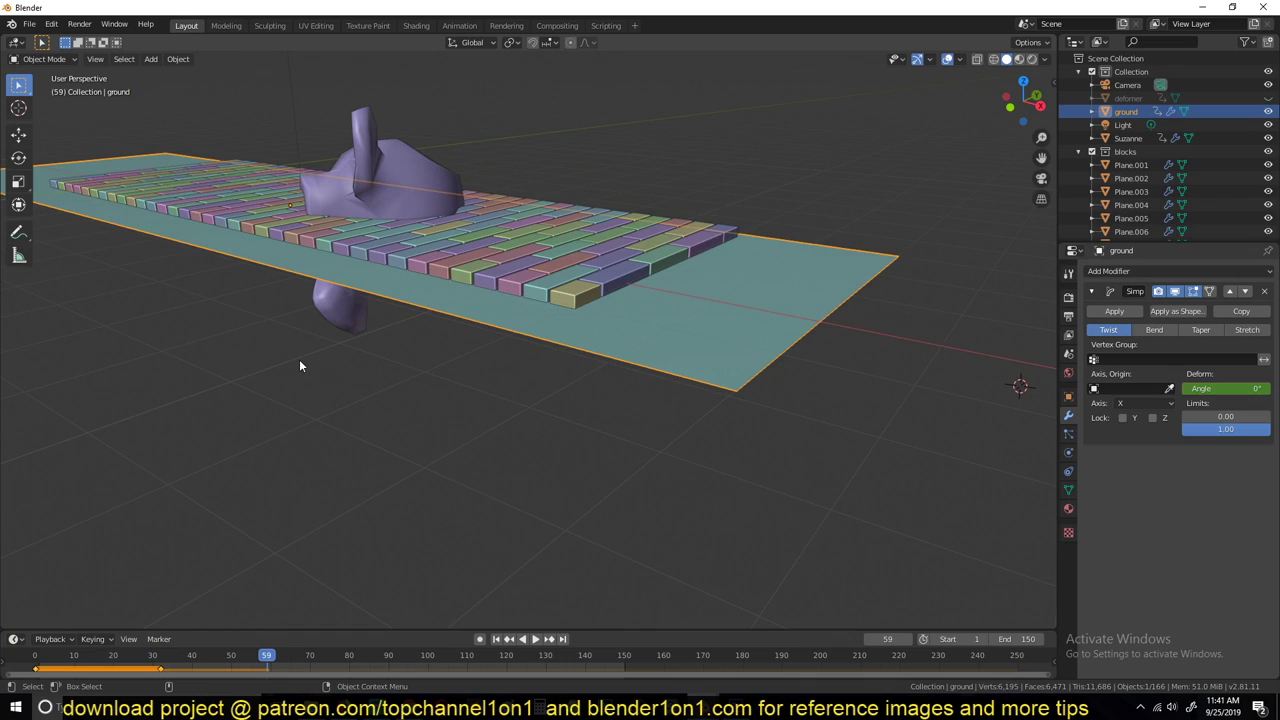
Set the ground plane's twist angle to 45° at frame 32 and play the animation from frame 0
key("Down")
left_click(1224, 389)
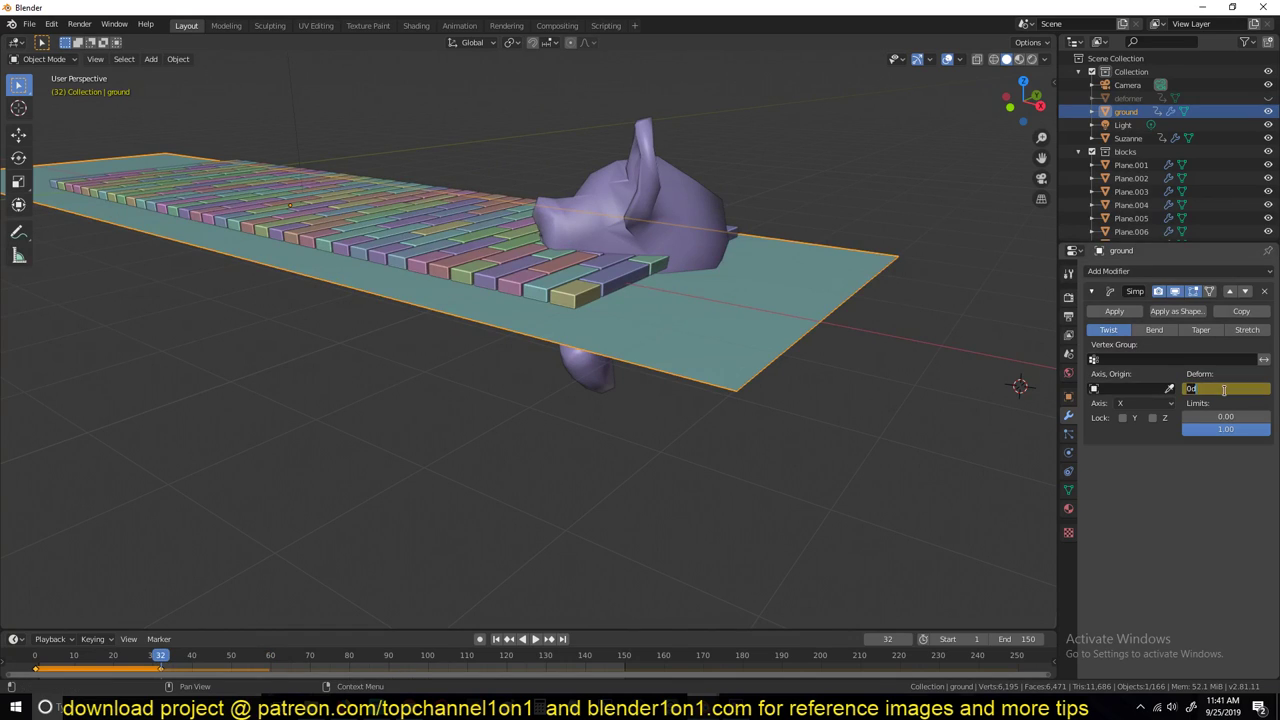
type("45")
key("Return")
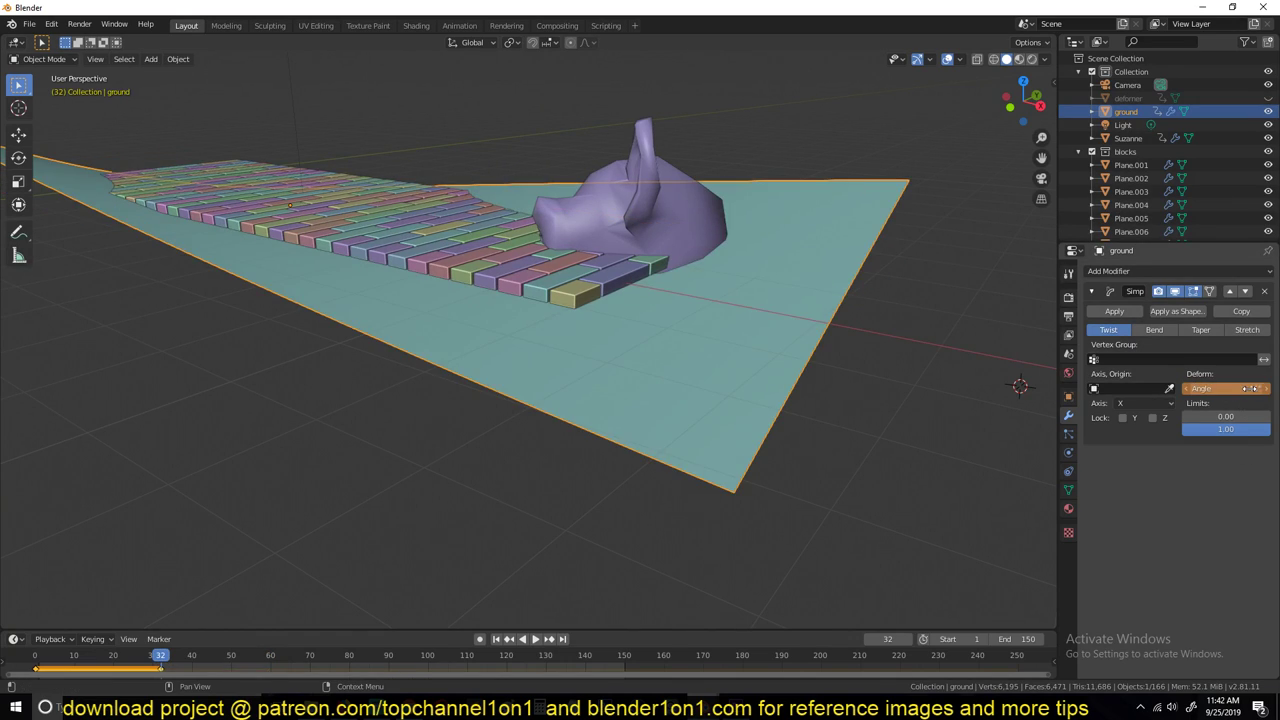
left_click(36, 658)
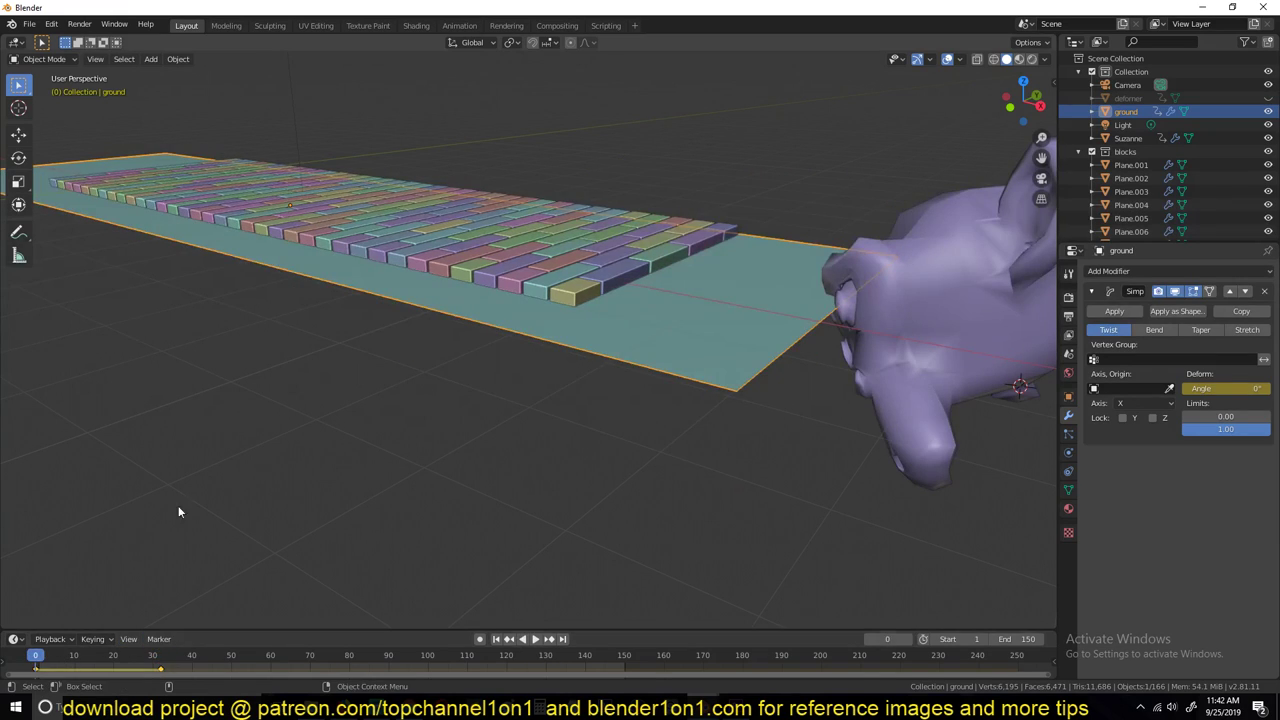
middle_click_drag(178, 512, 580, 364)
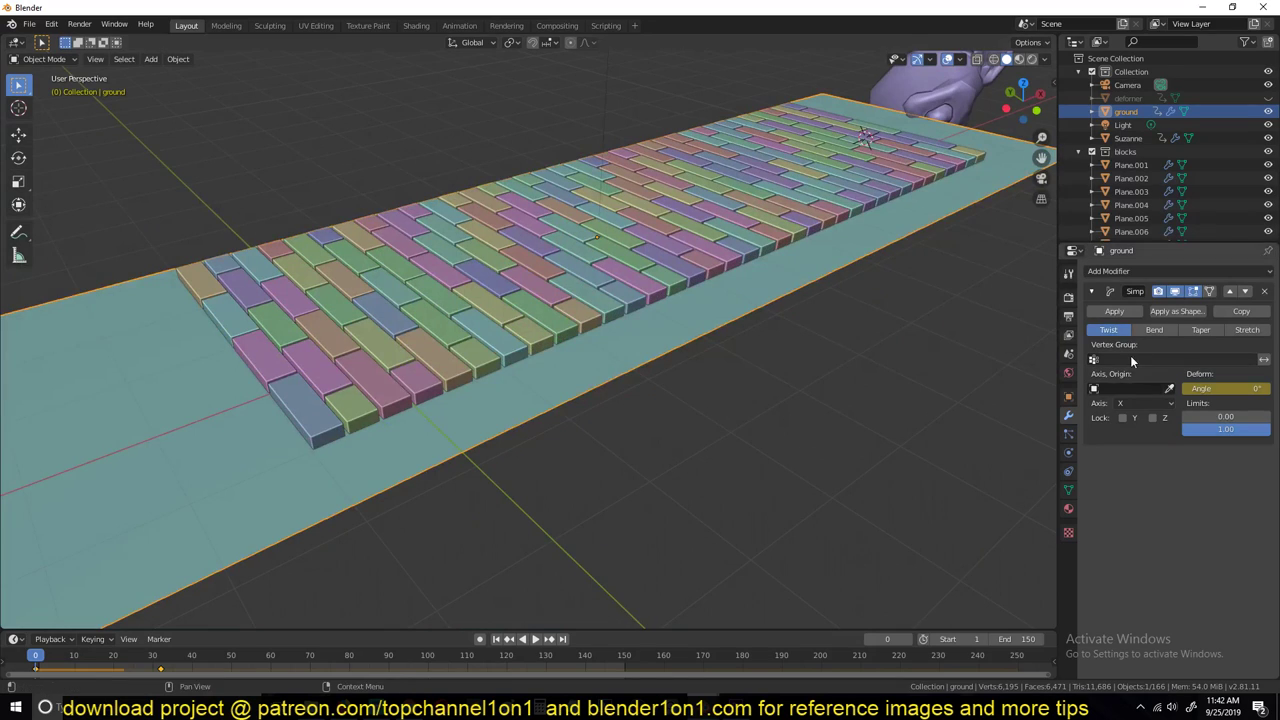
key("space")
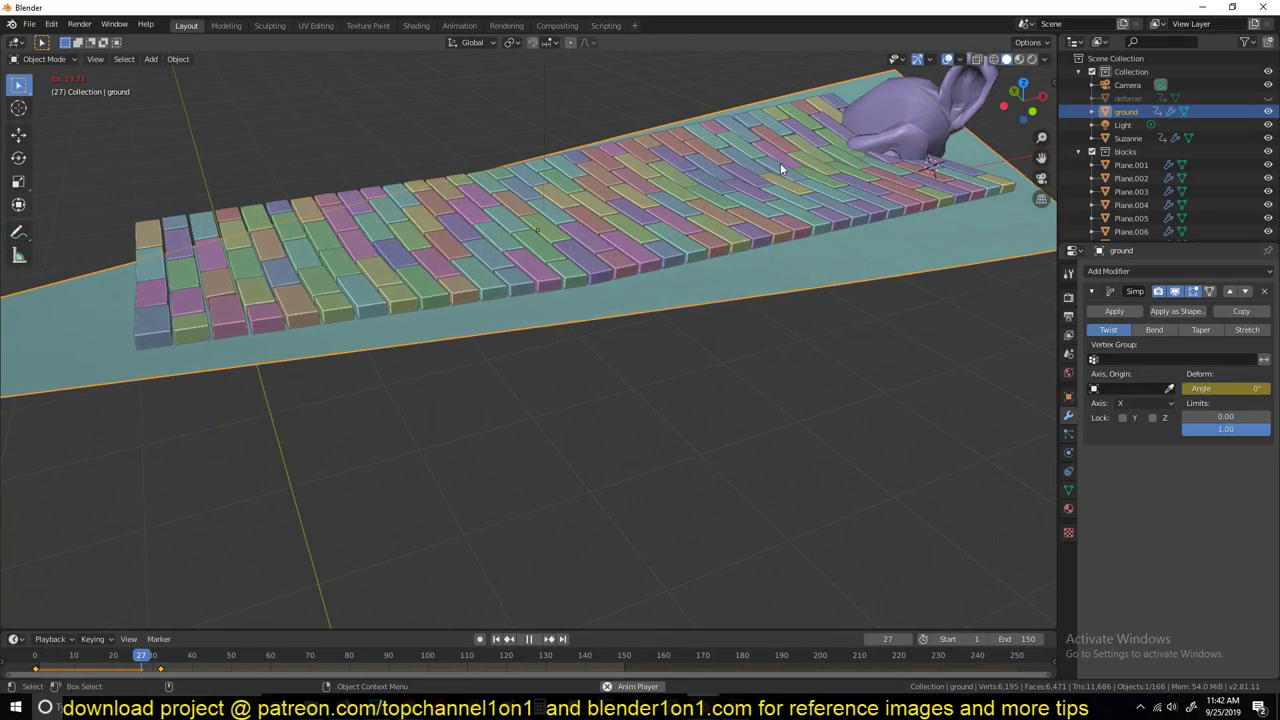
Try playing the simulation with the ground's Deforming rigid body option turned off, restore the option and play it again
left_click(1067, 430)
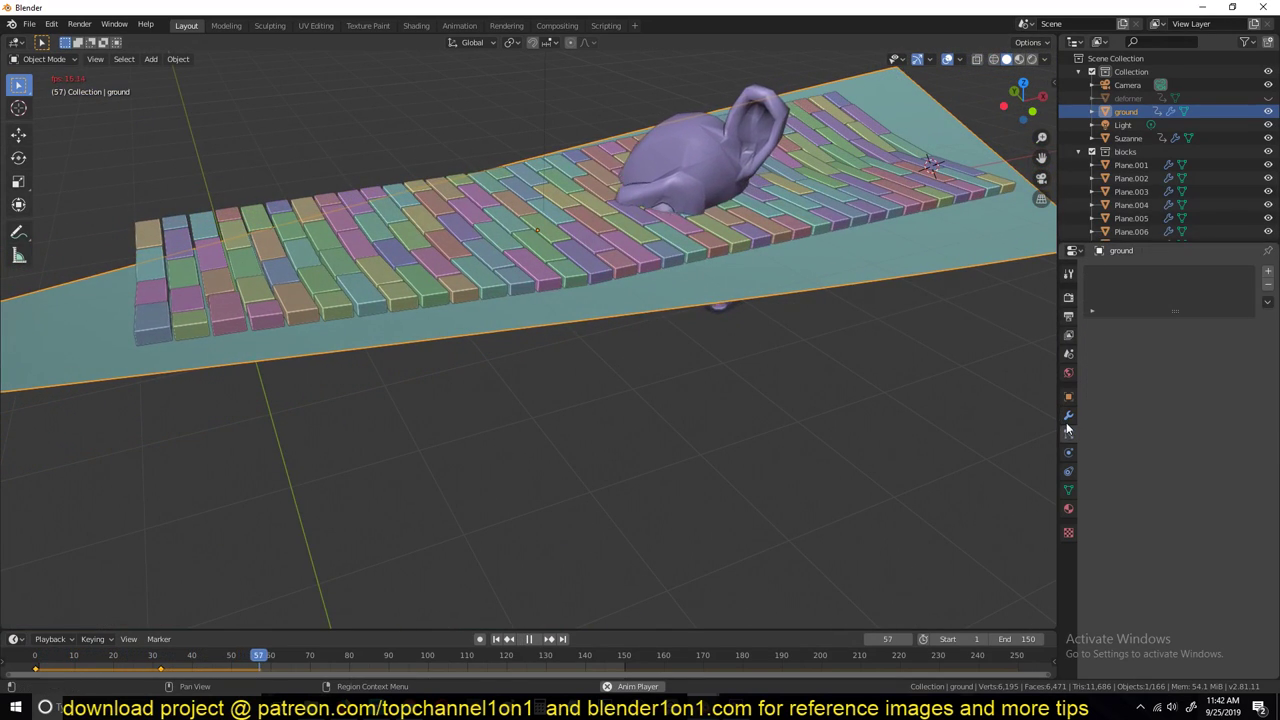
left_click(1068, 452)
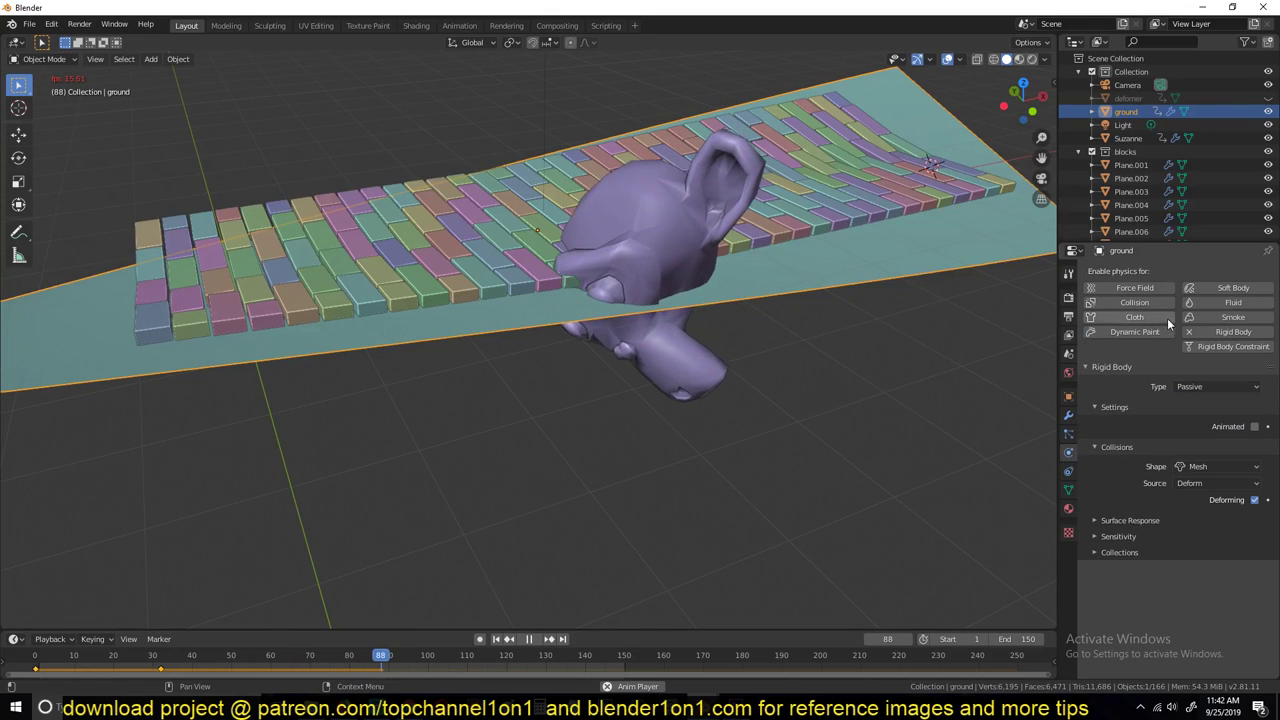
middle_click_drag(852, 262, 579, 226)
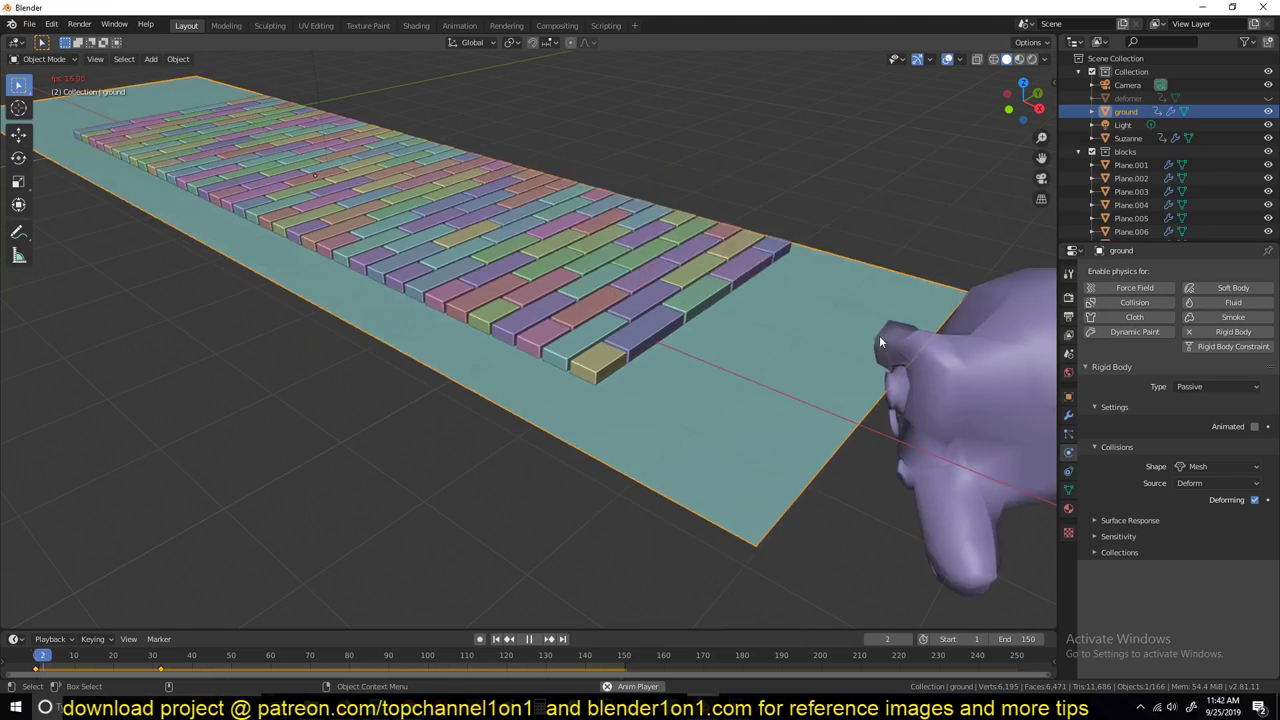
key("space")
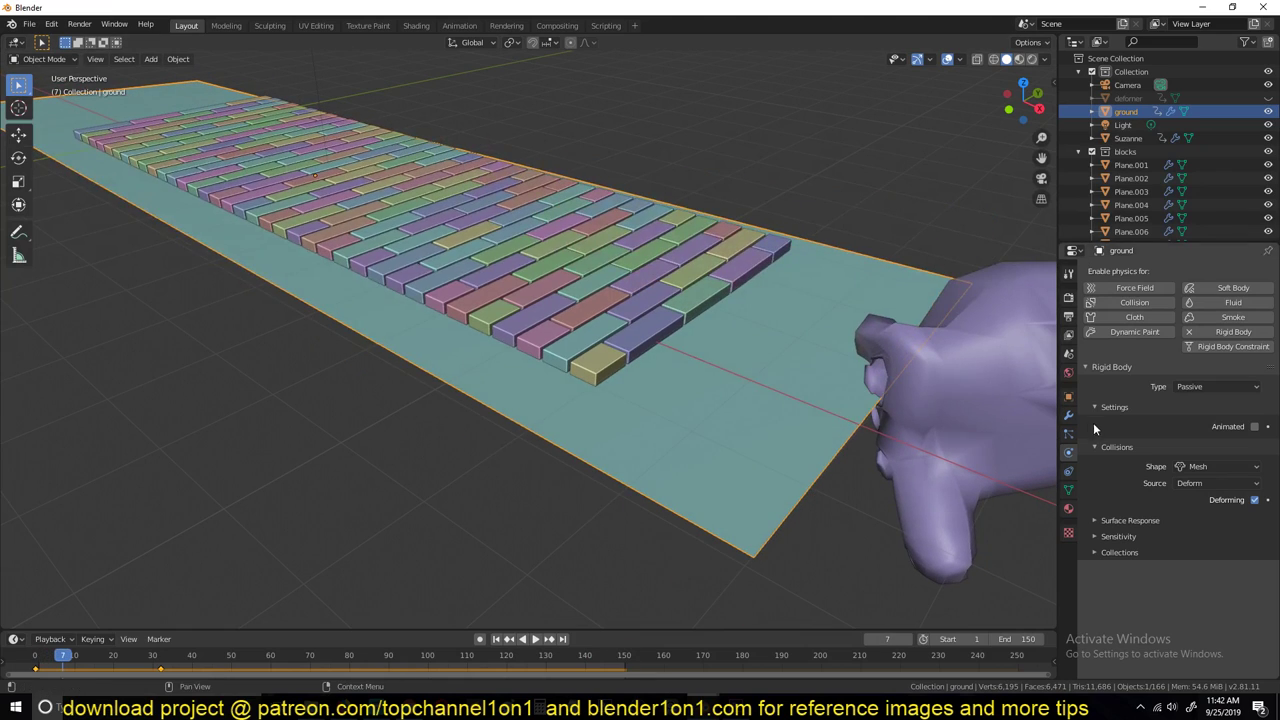
left_click(1255, 500)
key("space")
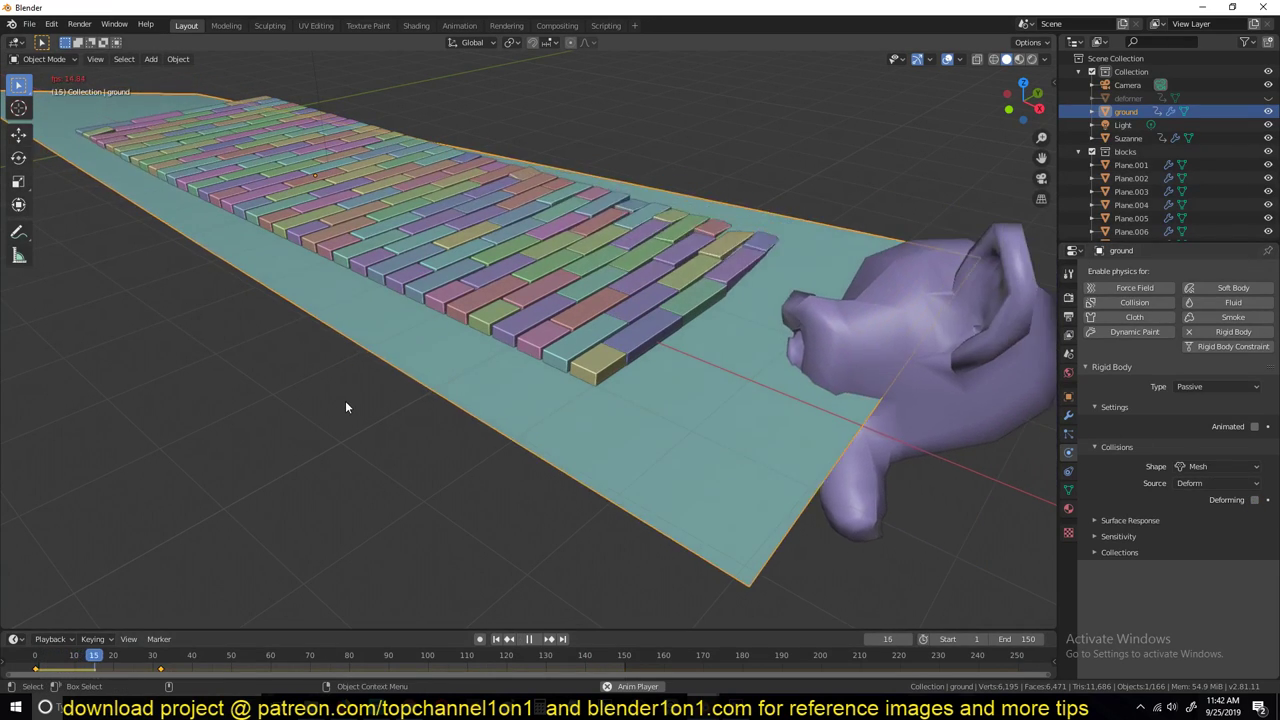
key("Escape")
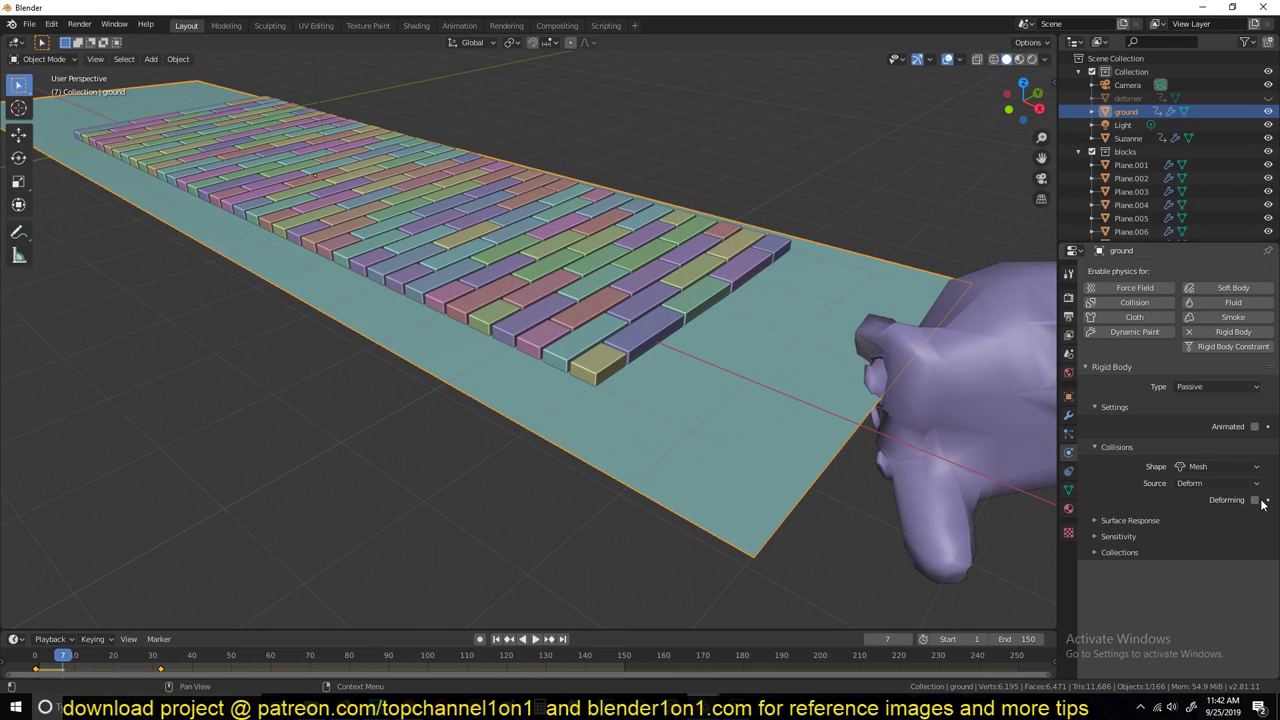
key("space")
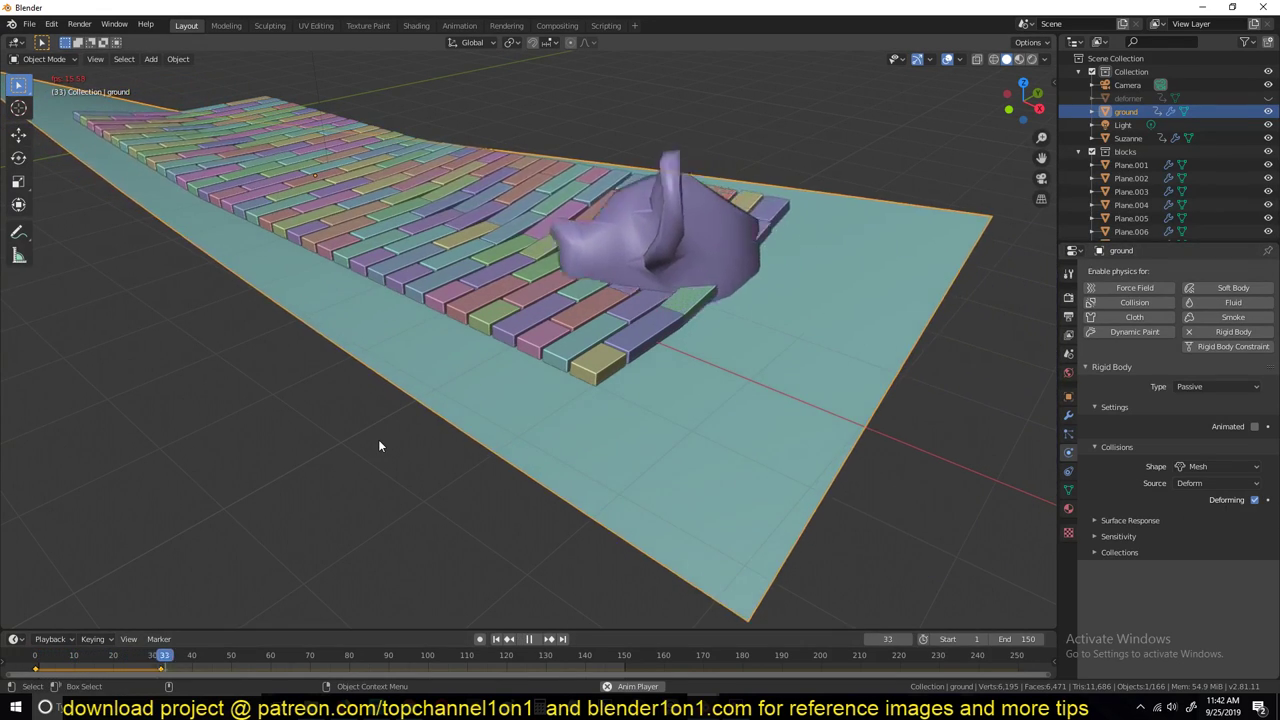
key("Escape")
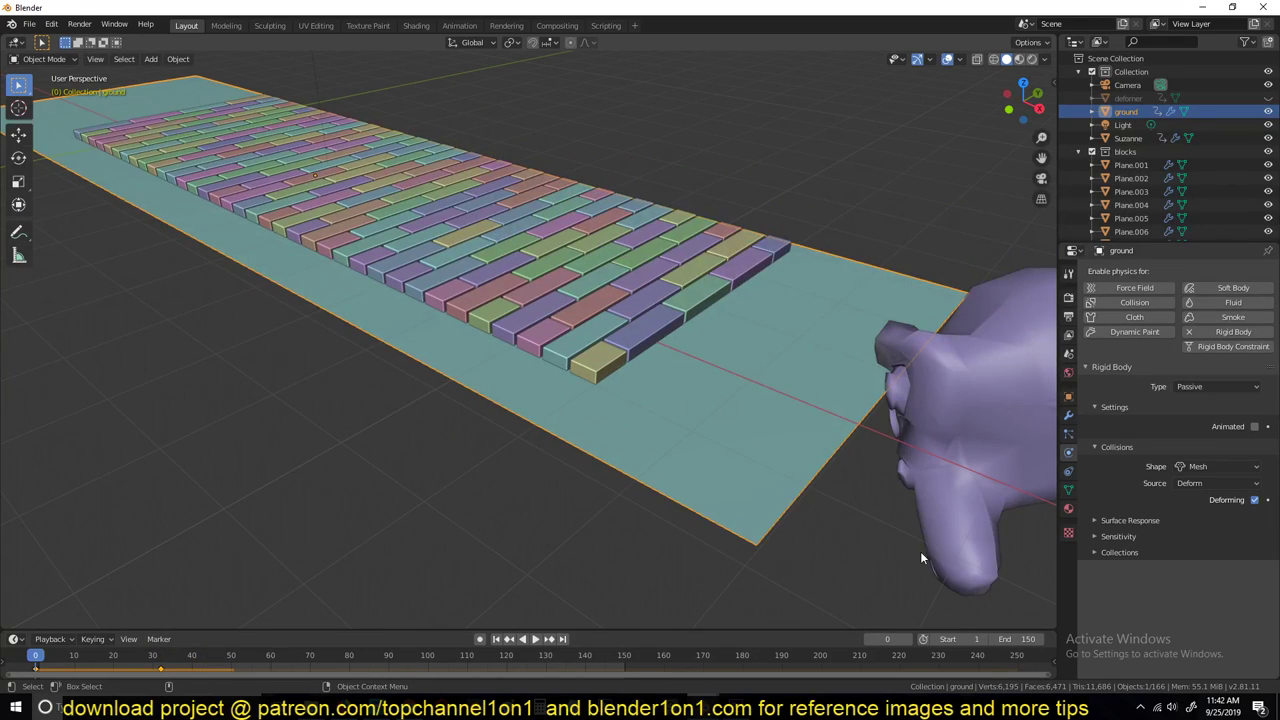
Remove the Simple Deform modifier from the ground plane
left_click(1068, 414)
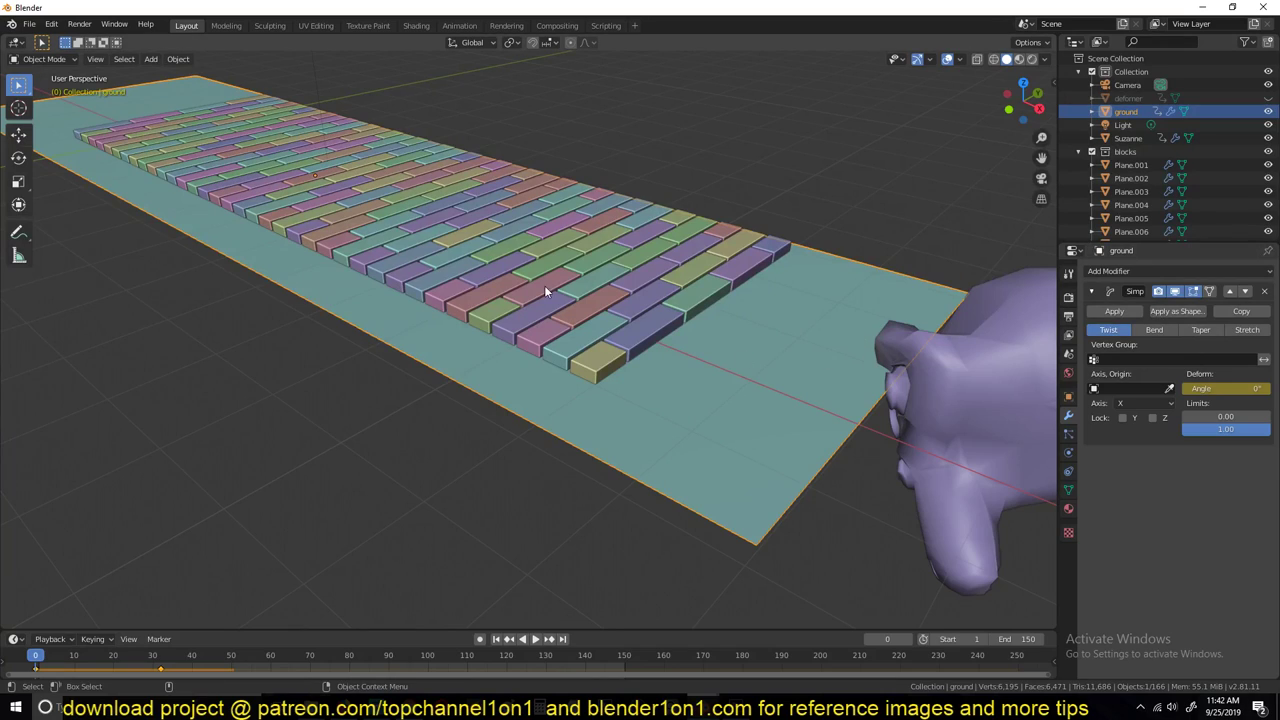
middle_click_drag(544, 285, 574, 266, "shift")
left_click(1263, 292)
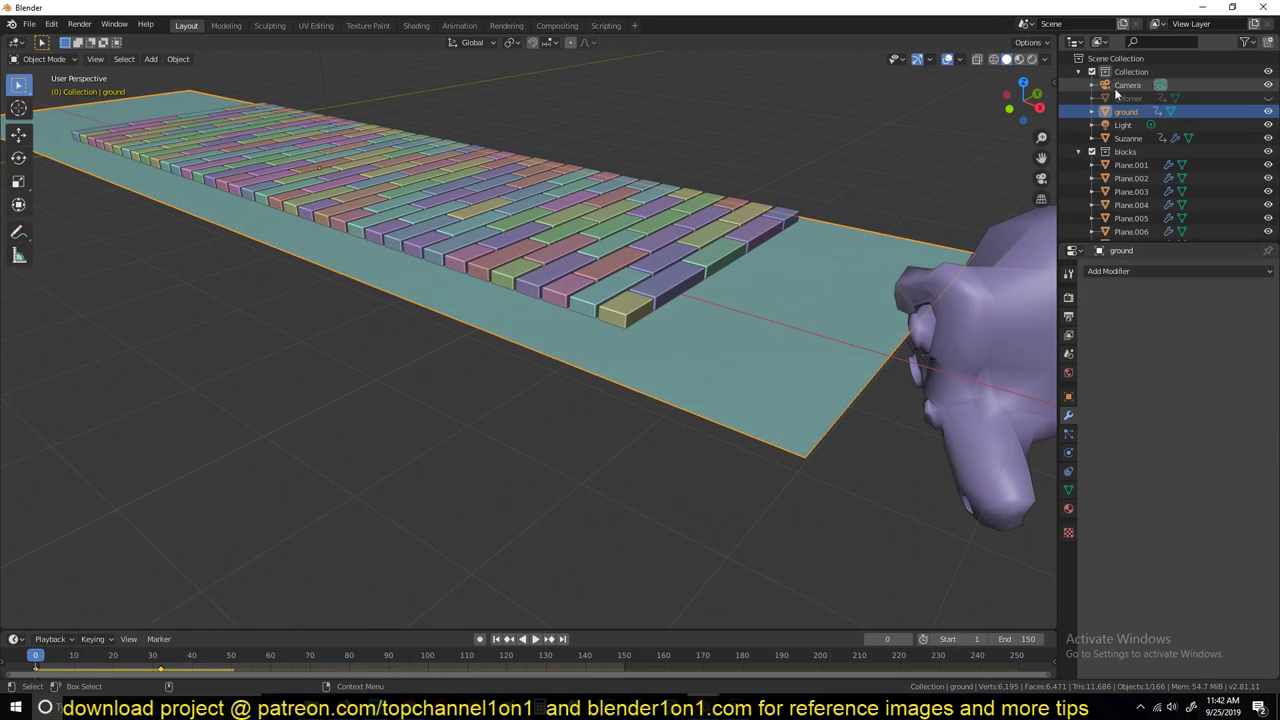
Unhide the deformer plane and play the animation to frame 32 to check it against the monkey and bricks
left_click(1127, 97)
key("alt+h")
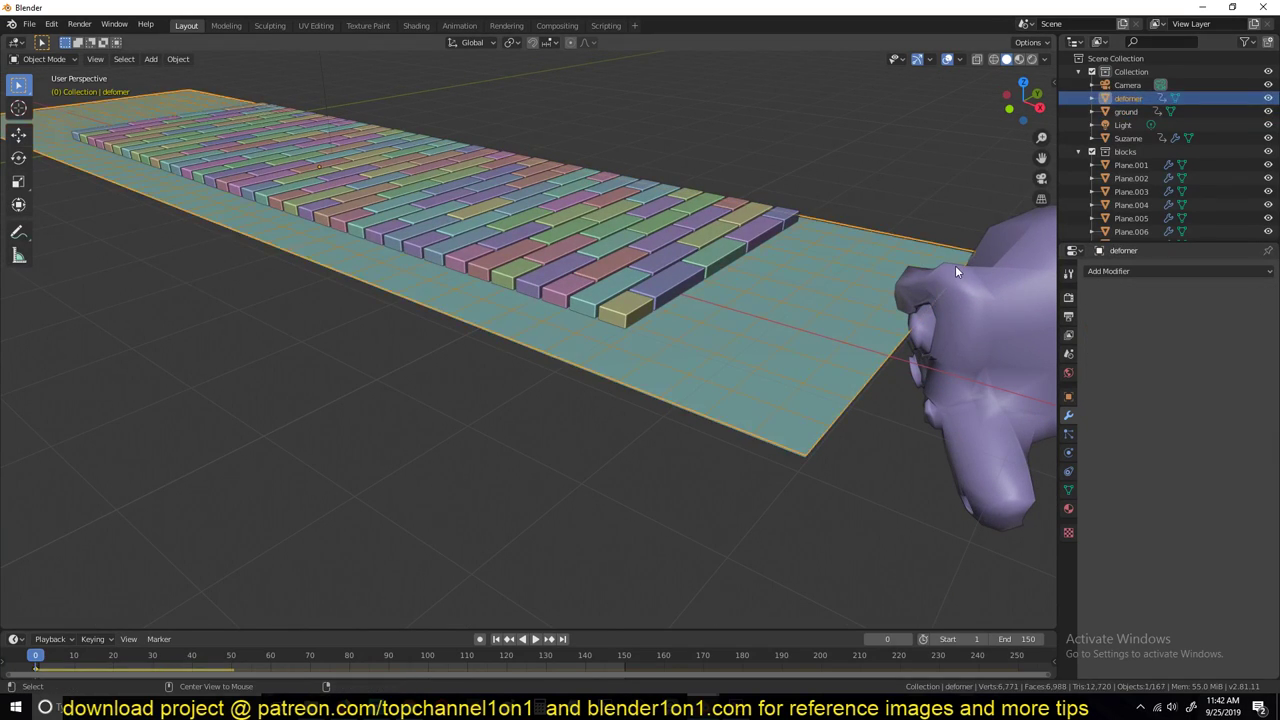
mouse_move(862, 308)
middle_mouse_down()
mouse_move(854, 298)
mouse_move(850, 315)
middle_mouse_up()
key("alt+a")
left_click(788, 176)
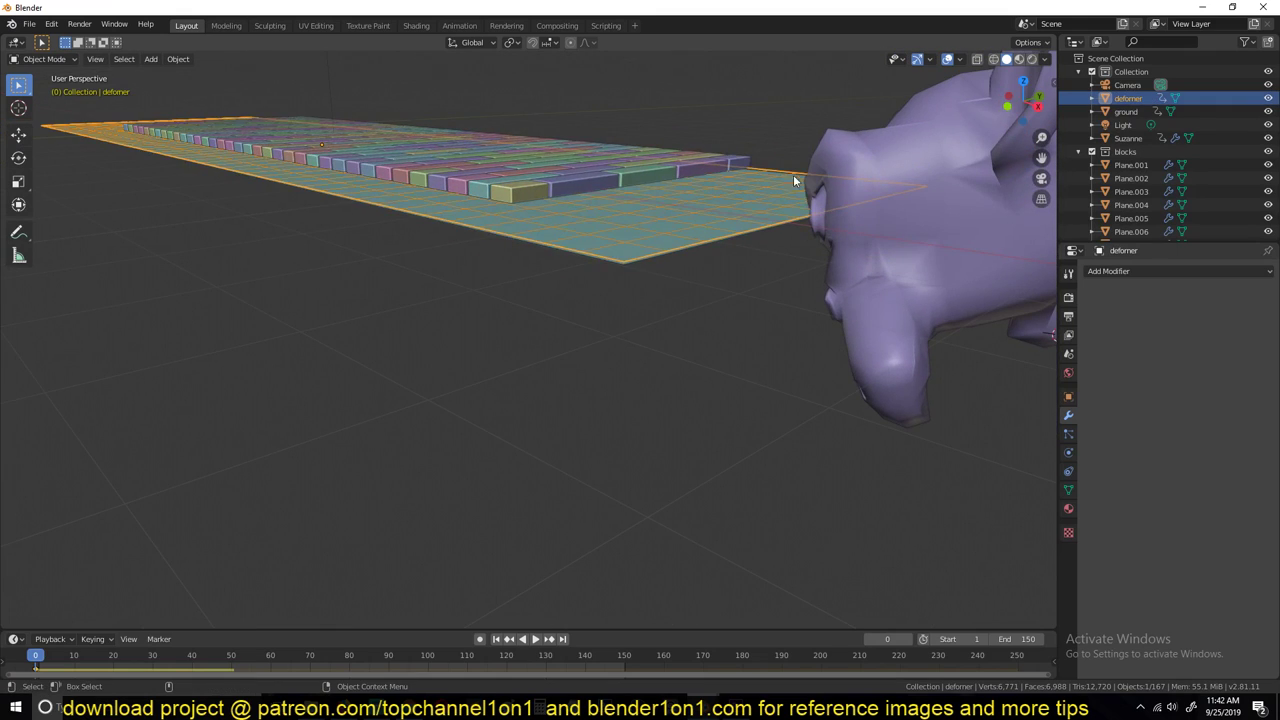
key("space")
middle_click_drag(803, 280, 810, 297)
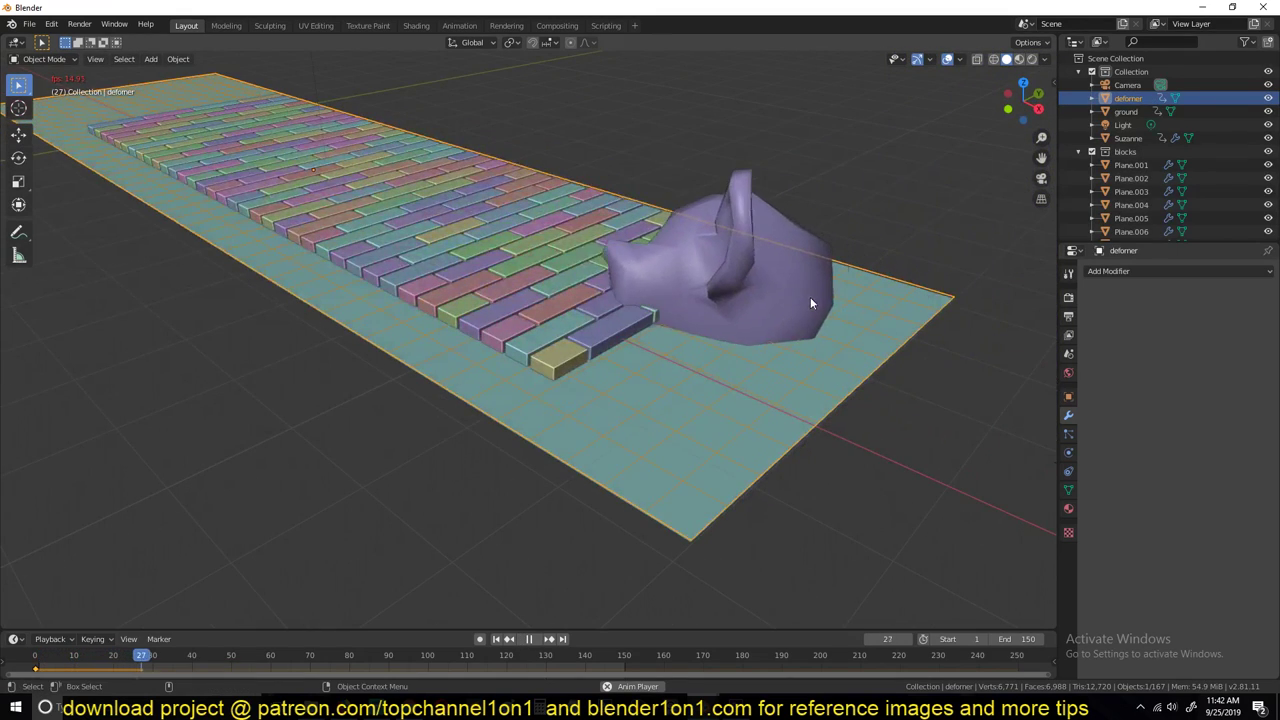
key("space")
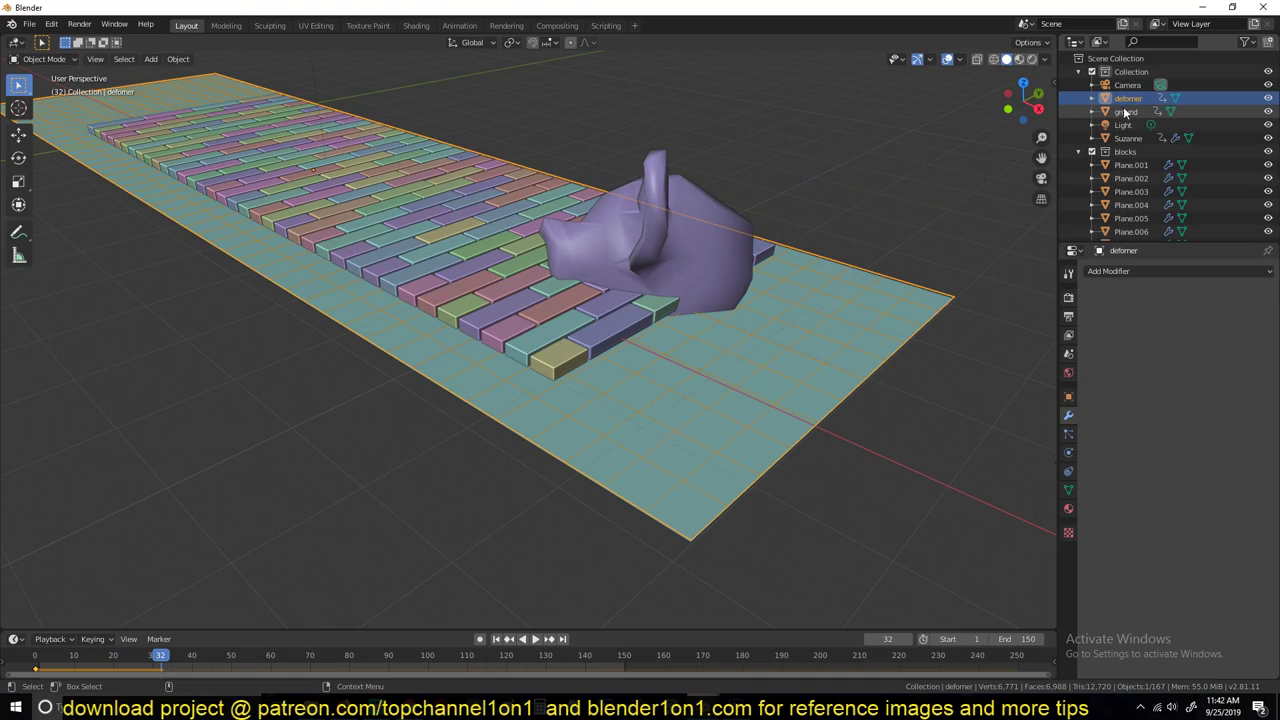
Remove the rigid body physics from the deformer plane
left_click(1068, 434)
left_click(1067, 455)
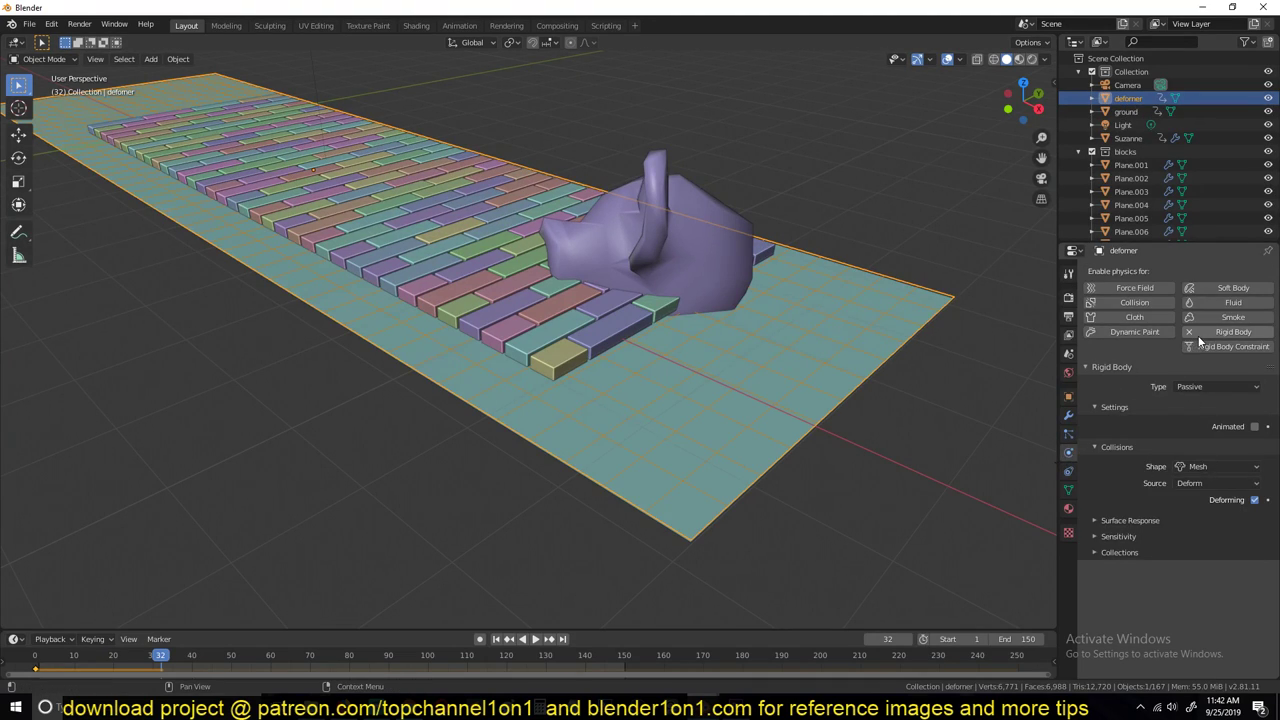
middle_click_drag(928, 283, 900, 315)
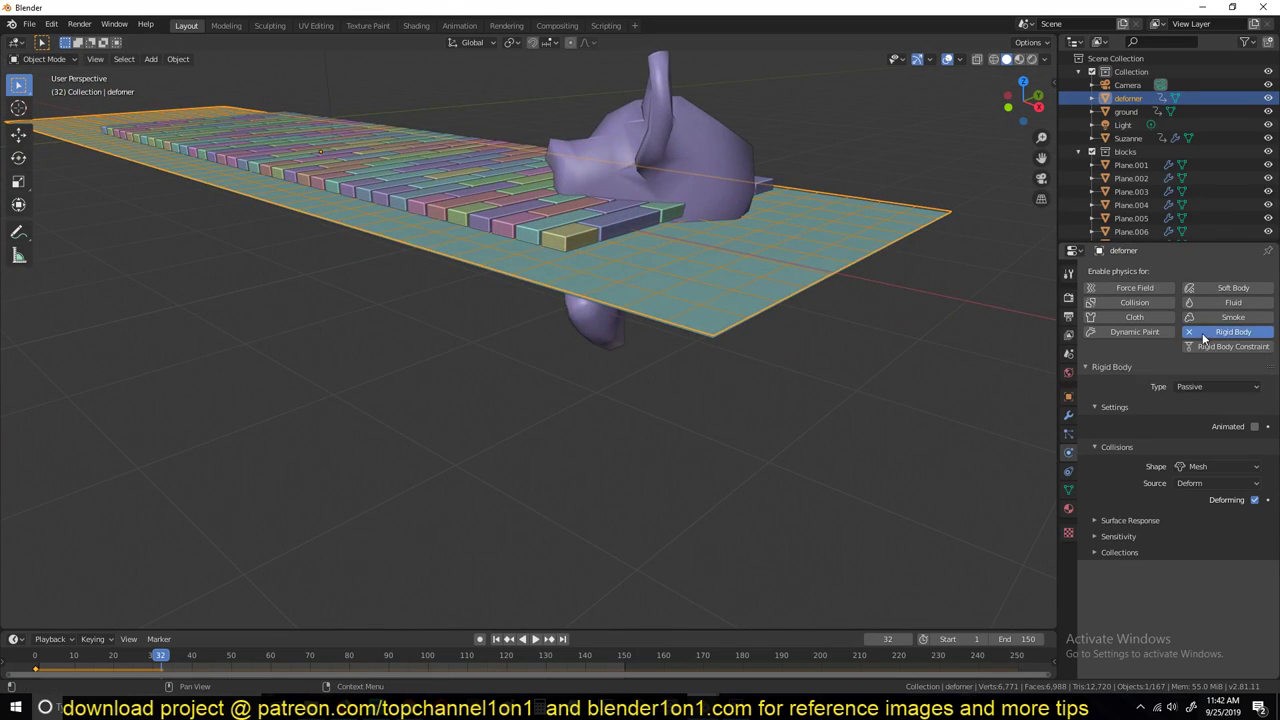
left_click(1215, 332)
Enable Dynamic Paint on the deformer plane with the Canvas type and add a canvas surface
left_click(1135, 331)
left_click(1150, 426)
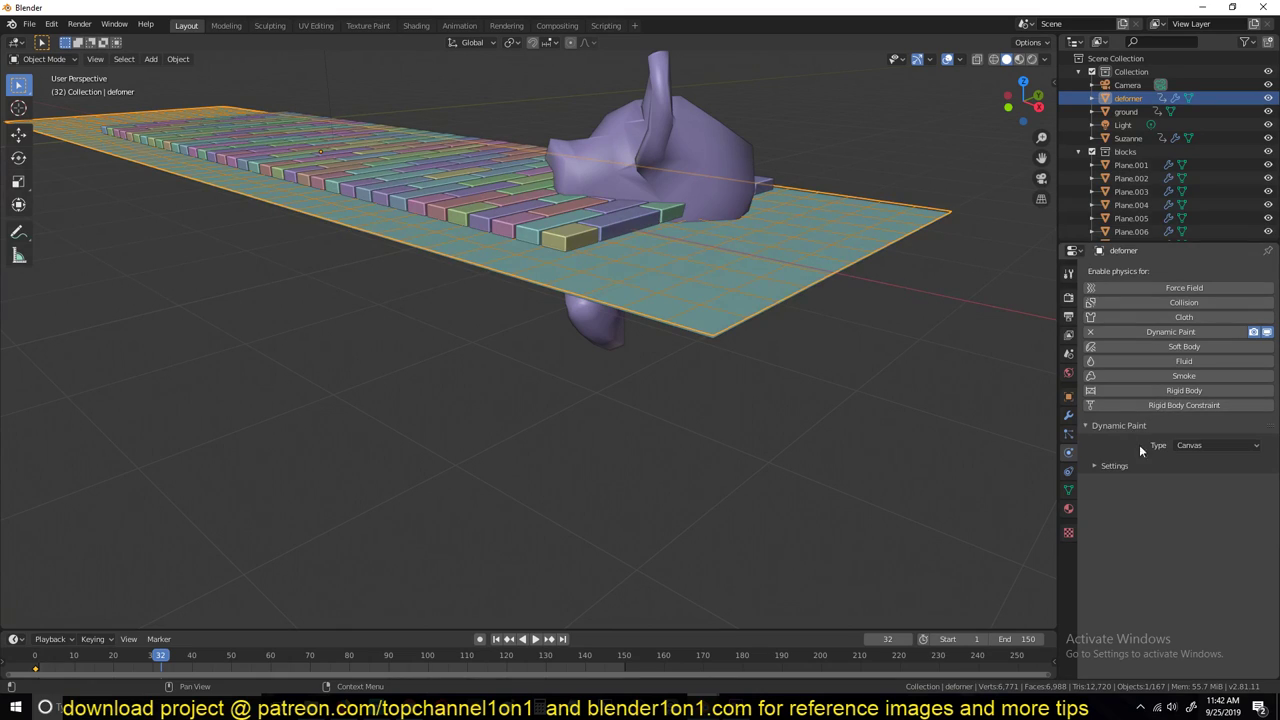
left_click(1203, 448)
left_click(1198, 461)
left_click(1114, 466)
left_click(1168, 488)
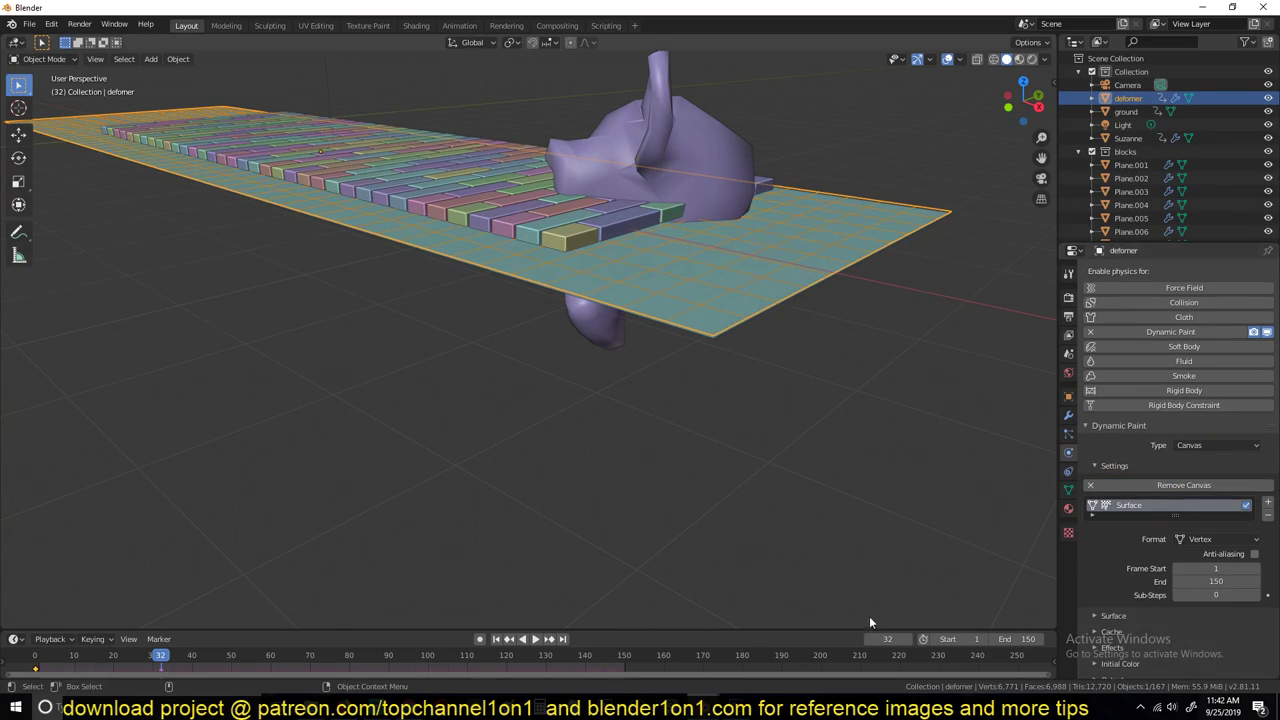
Set the deformer canvas's surface type to Displace and play the animation from frame 0
left_click(1100, 616)
scroll(1130, 610, "down", 3)
left_click(1215, 528)
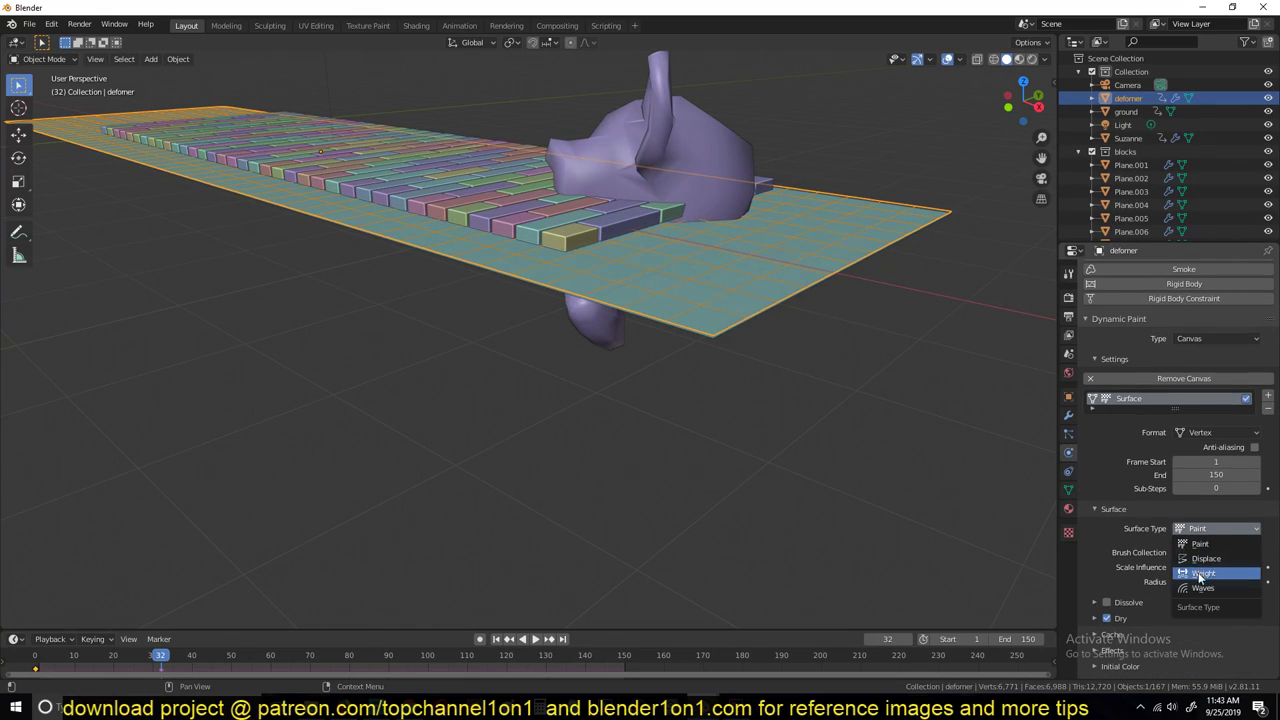
left_click(1205, 558)
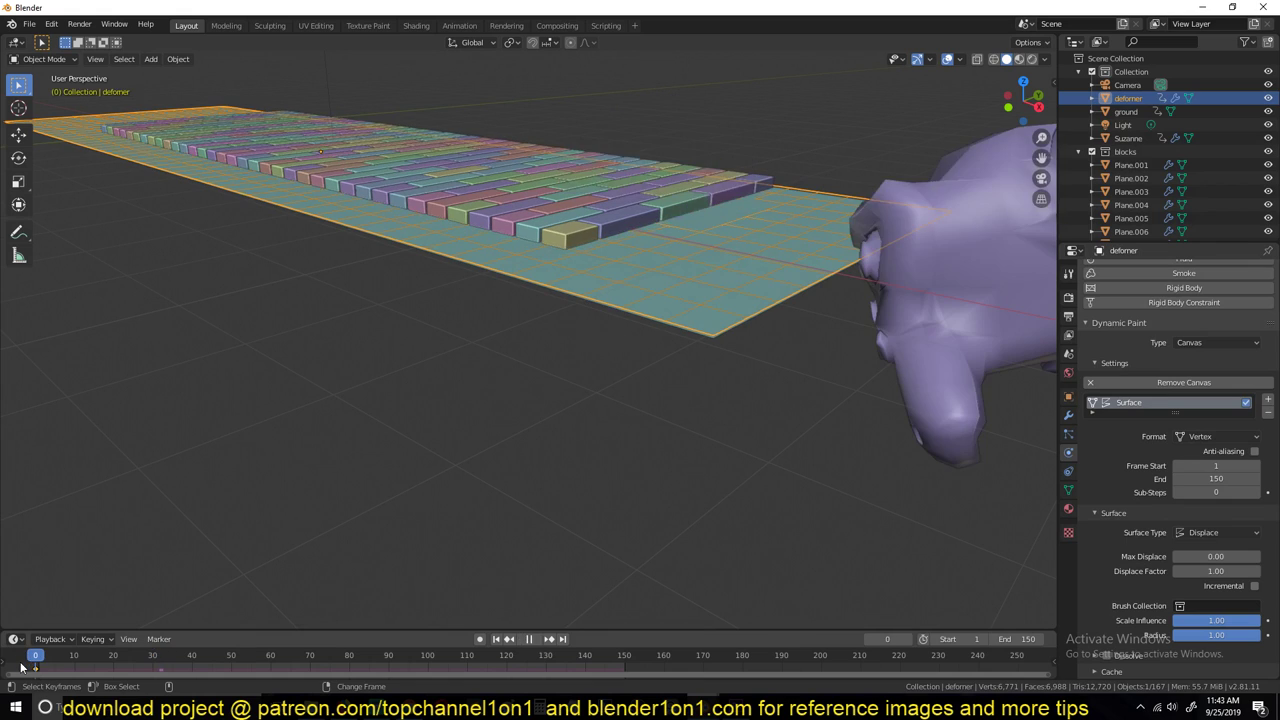
middle_click_drag(432, 486, 390, 461)
key("space")
Compare the modifiers of the ground and deformer planes, and add a Surface Deform modifier to the ground plane
left_click(800, 310)
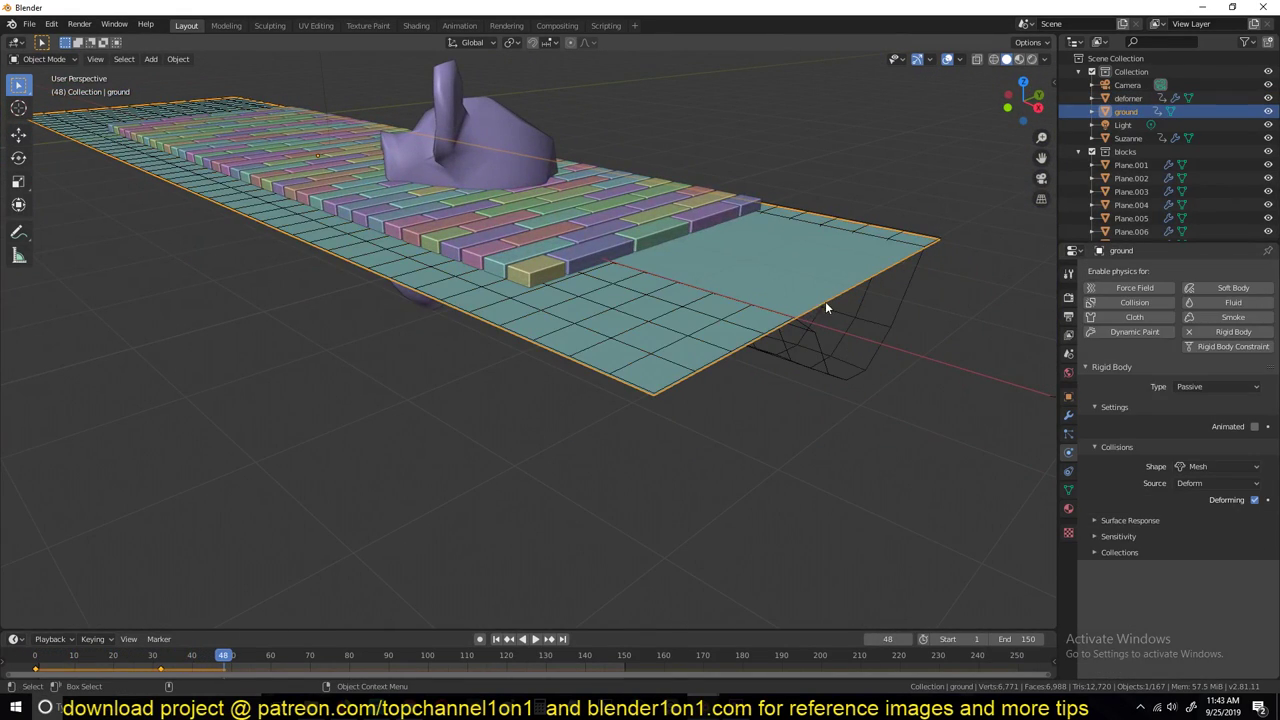
left_click(1068, 414)
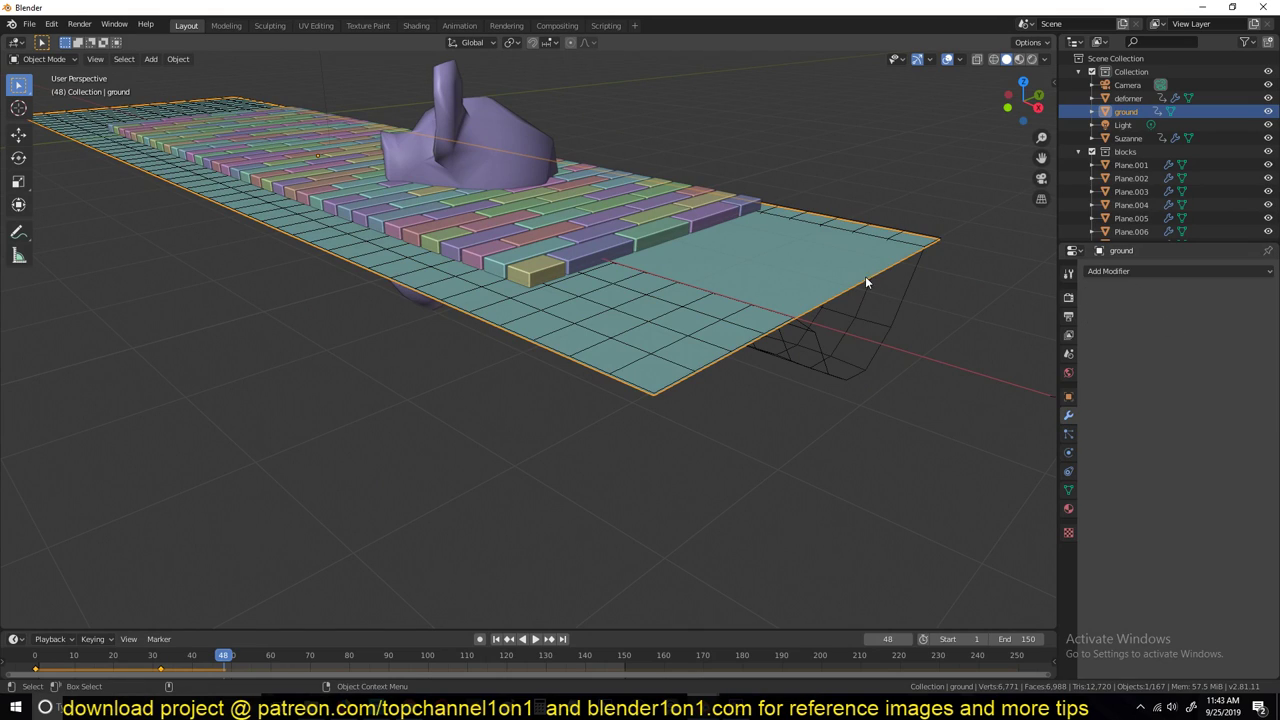
left_click(828, 349)
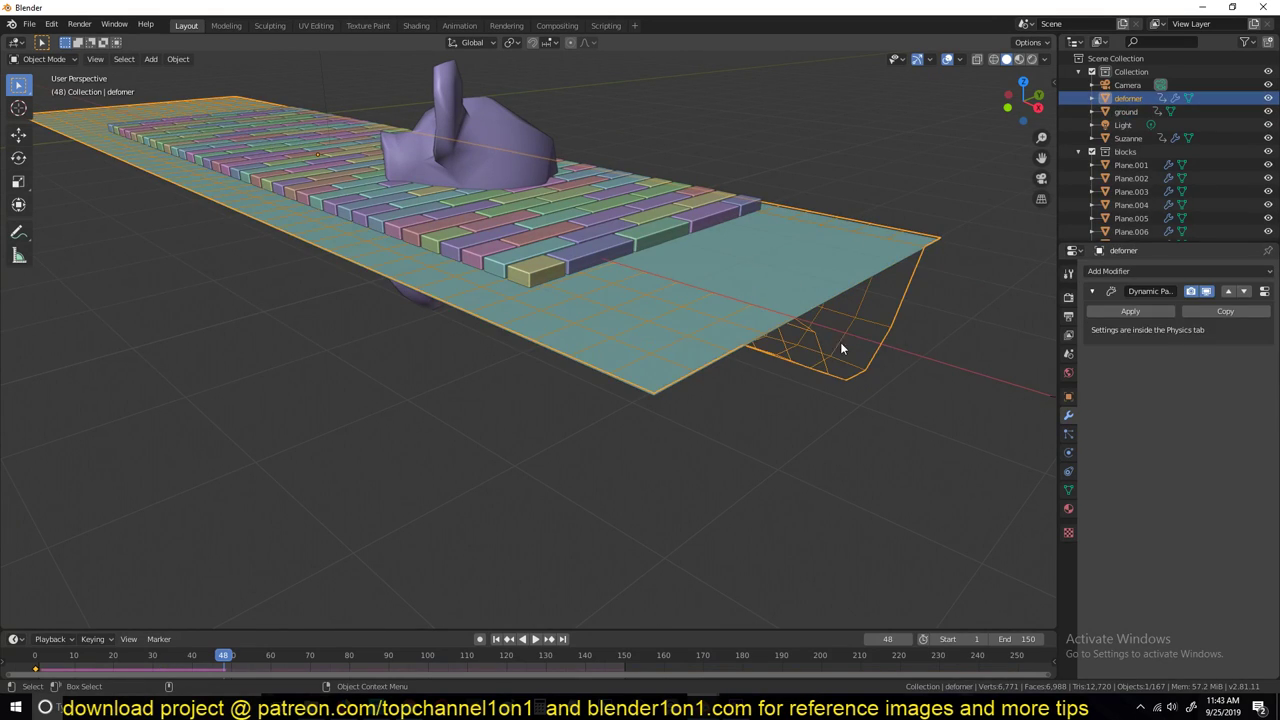
left_click(802, 308)
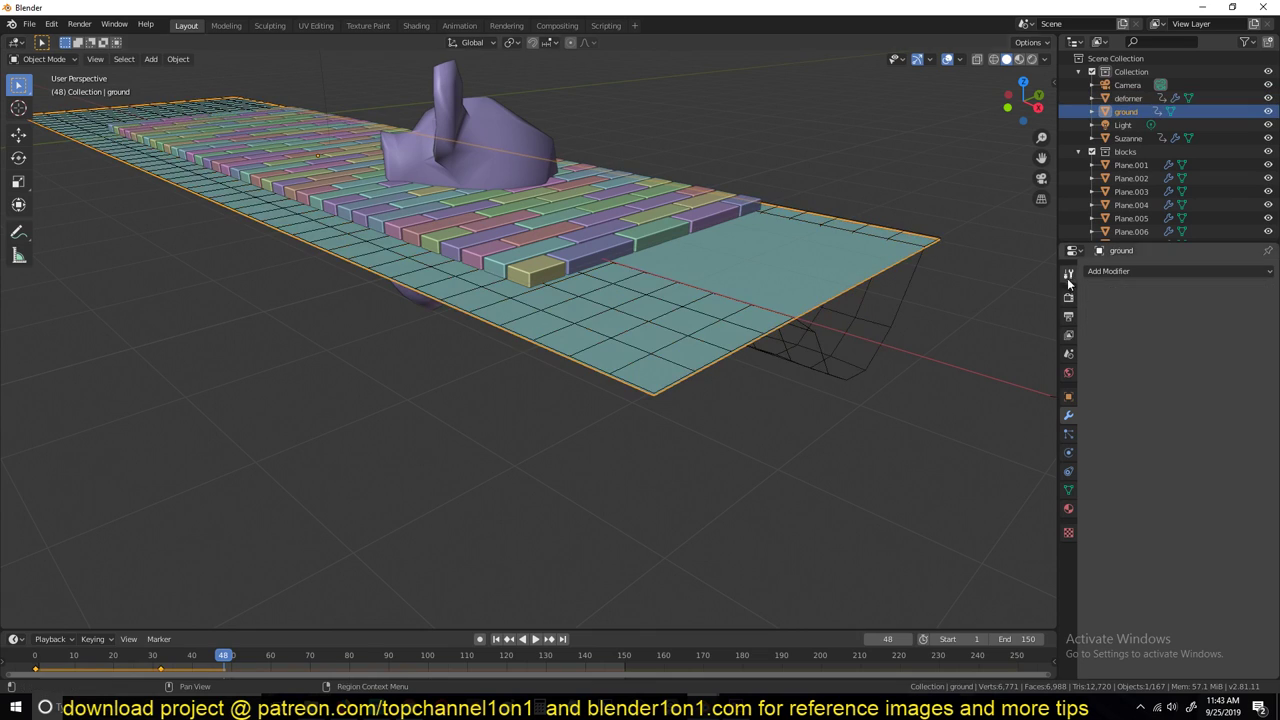
left_click(1110, 271)
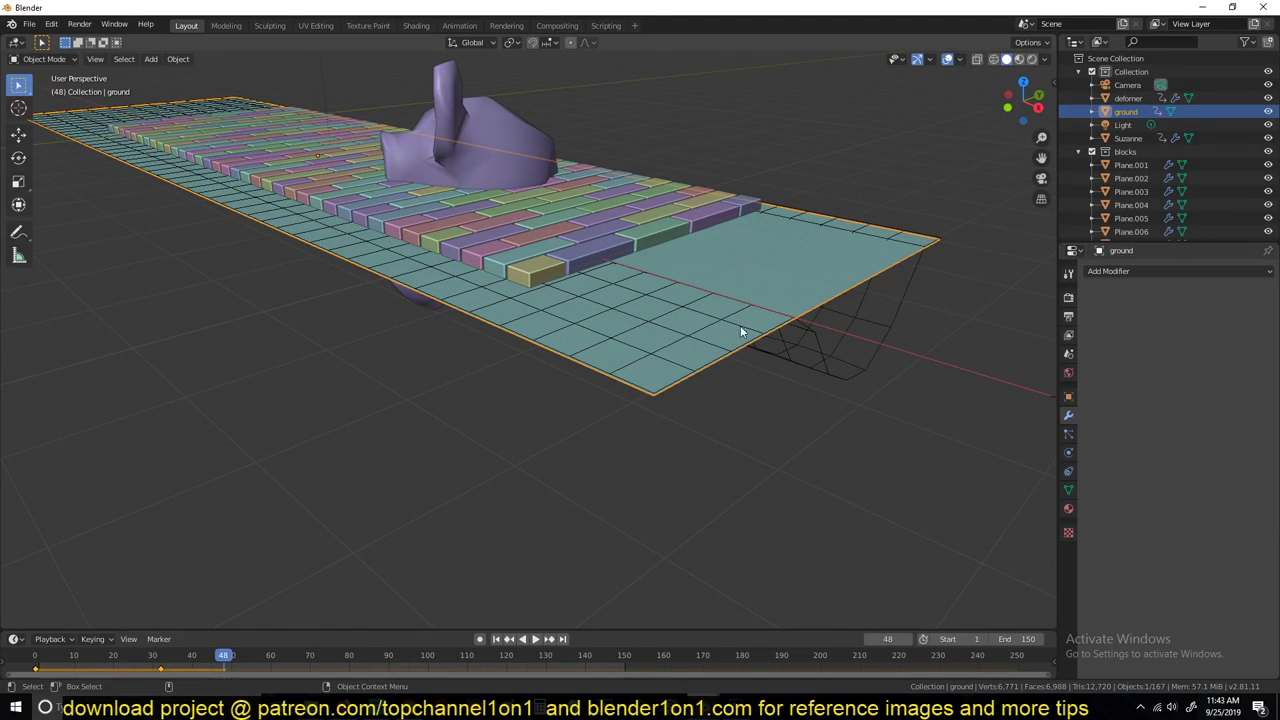
left_click(820, 351)
left_click(808, 289)
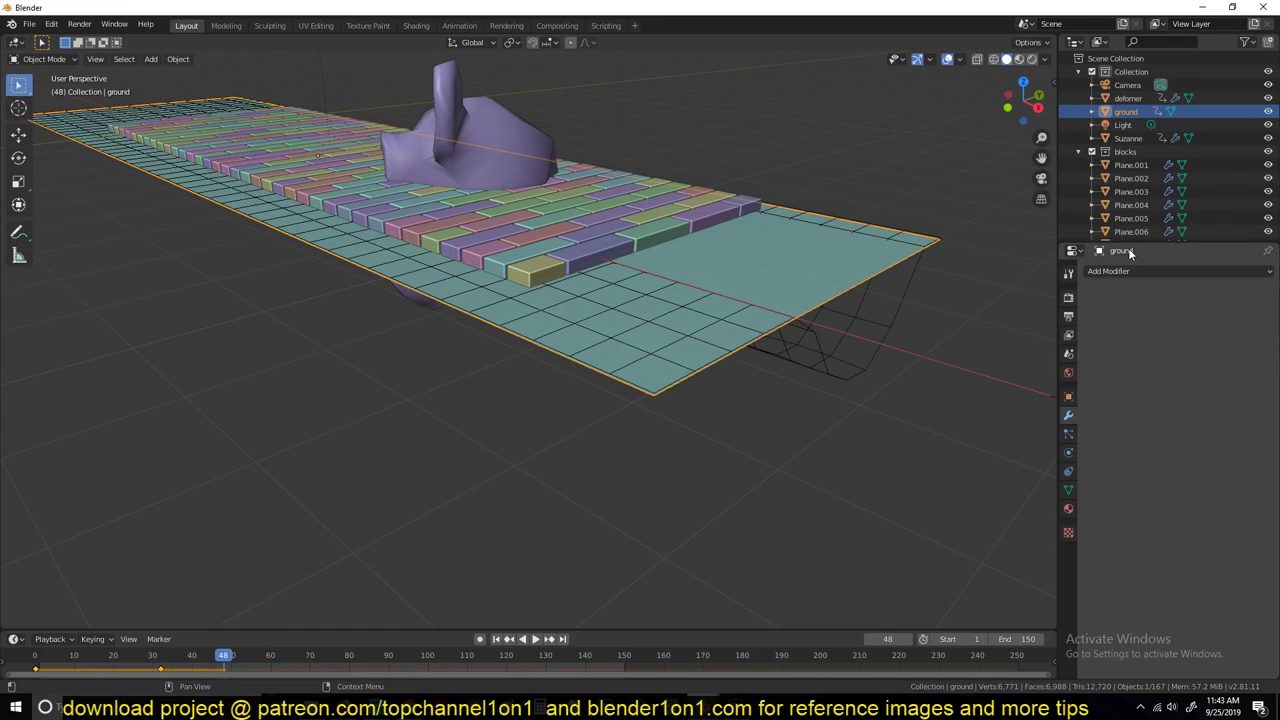
left_click(1141, 268)
left_click(1125, 492)
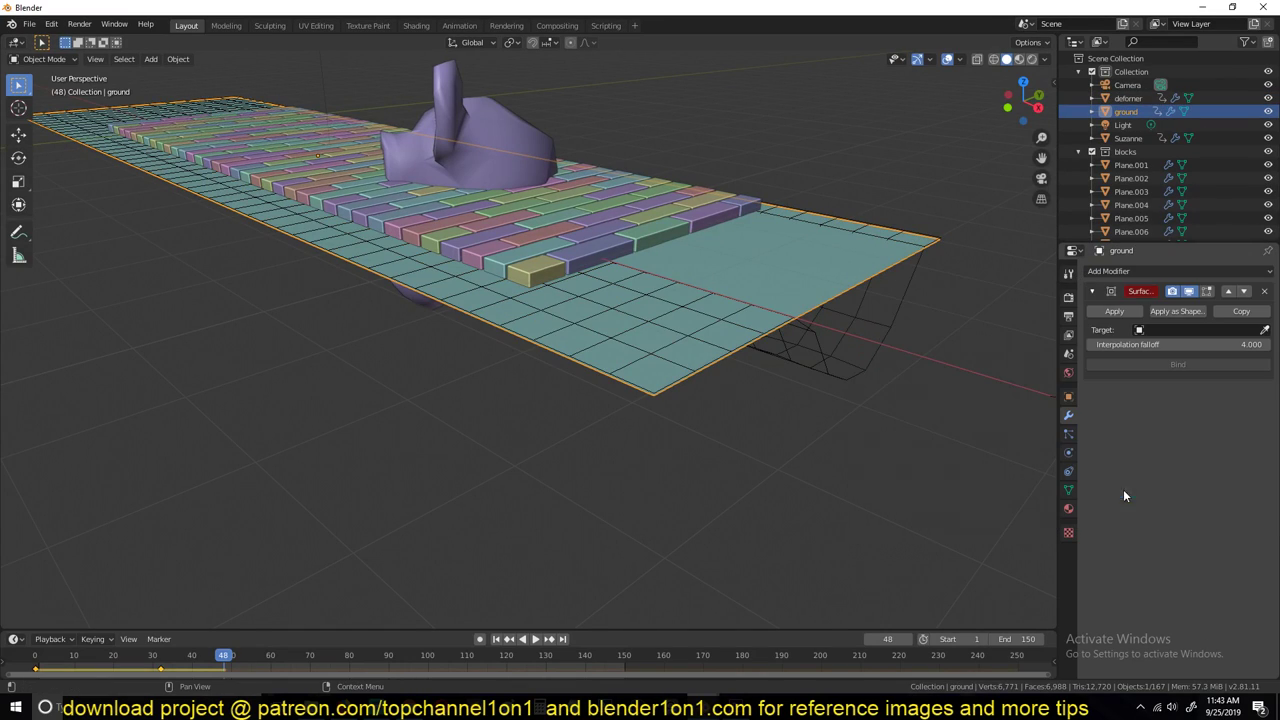
Set the deformer plane as the target of the ground's Surface Deform modifier and reselect the ground plane
left_click(1264, 329)
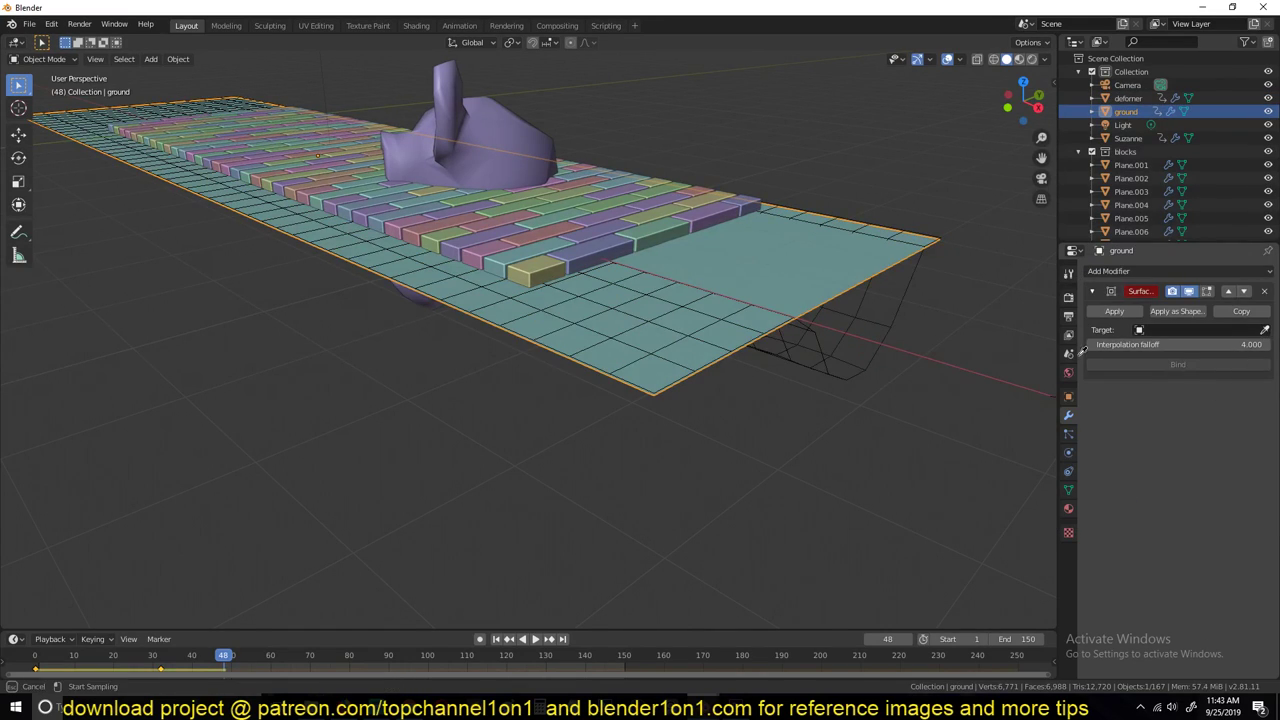
left_click(894, 331)
left_click(822, 363)
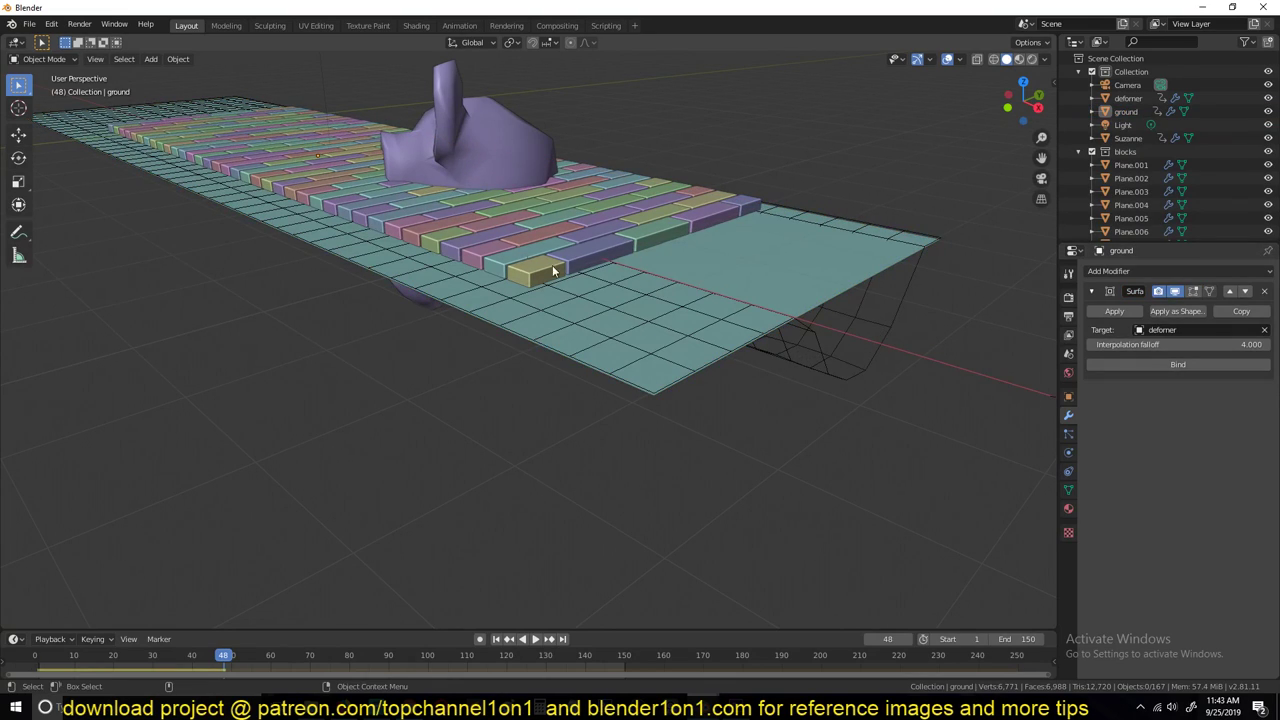
left_click(766, 281)
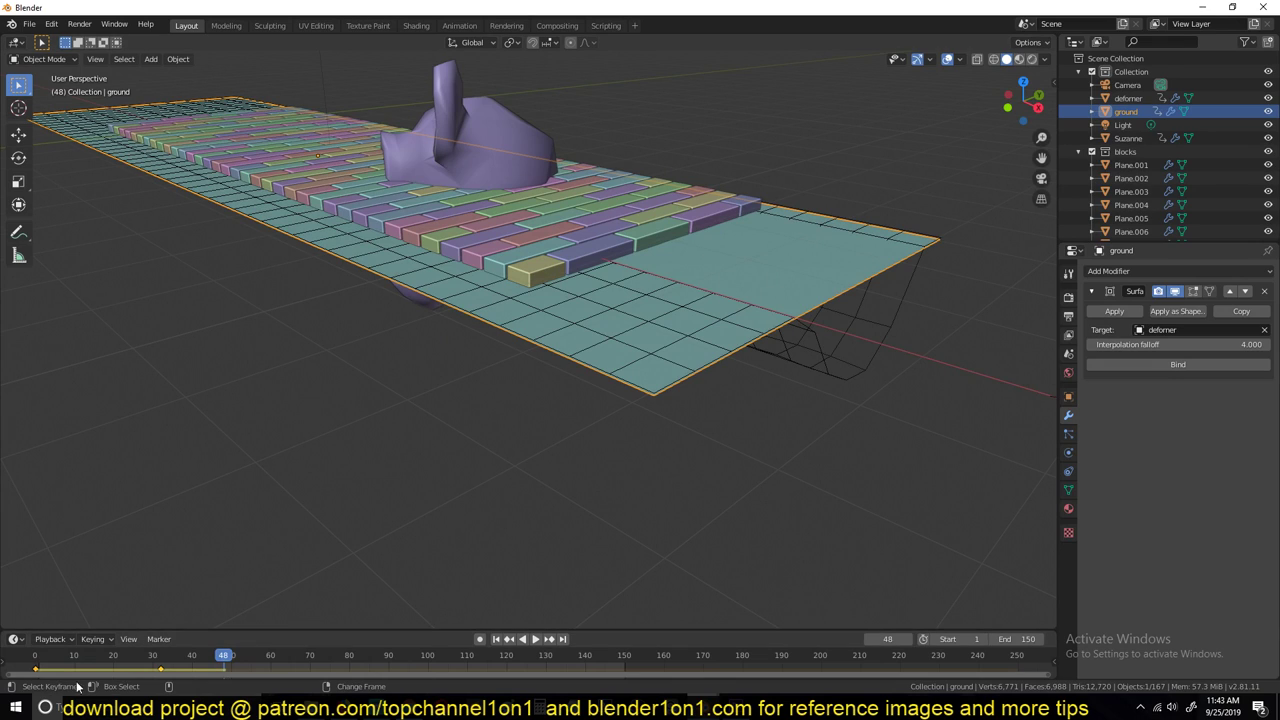
Play the animation from frame 0 and check whether the ground plane follows the deformer
right_click(22, 672)
key("space")
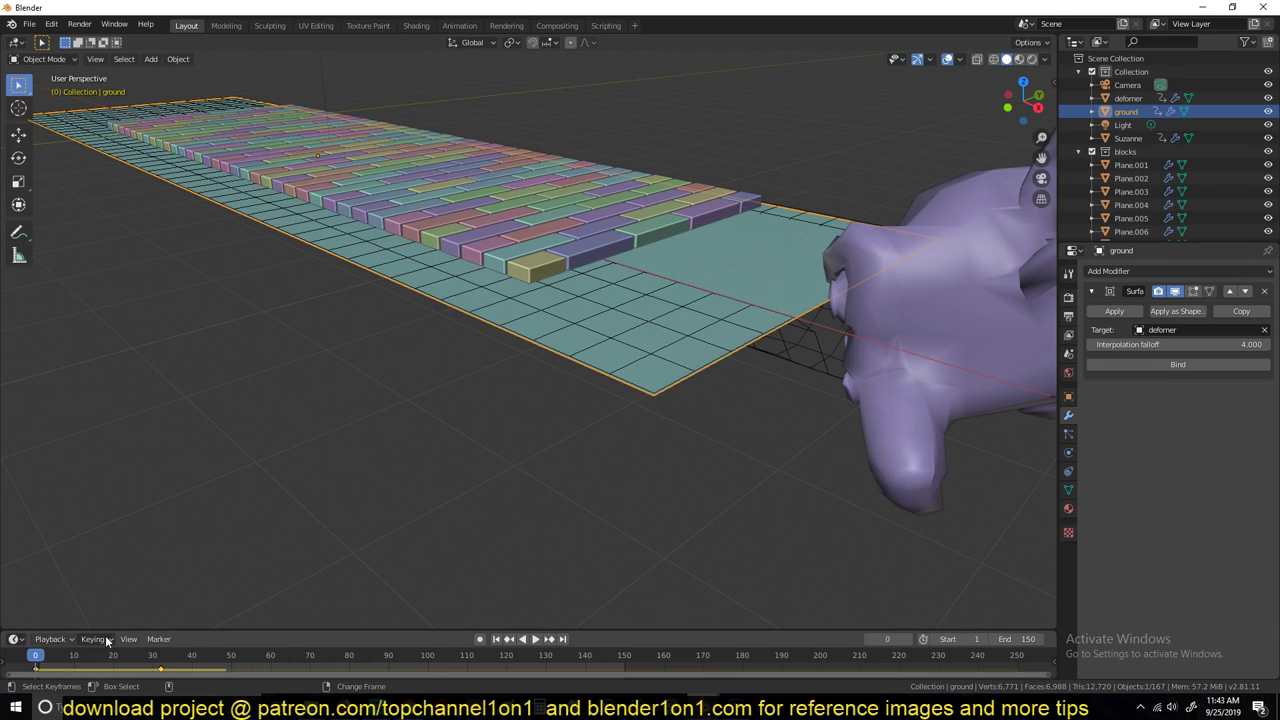
left_click(644, 658)
key("space")
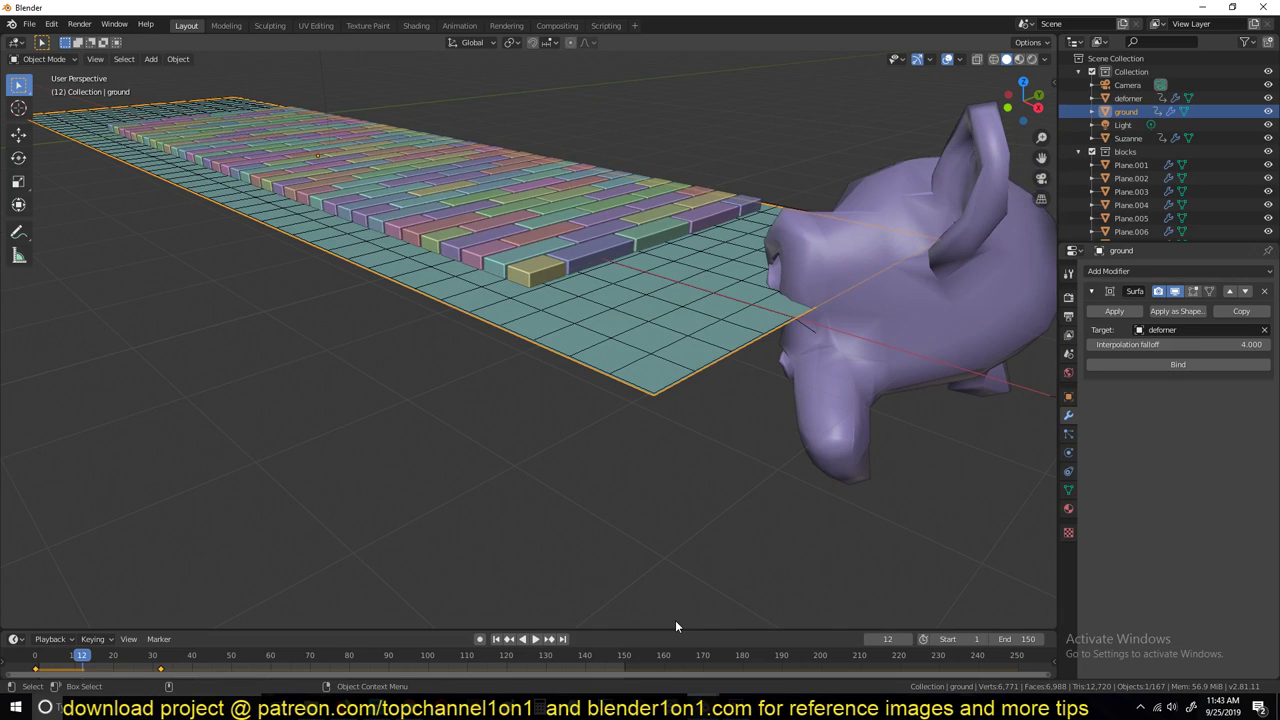
left_click(630, 669)
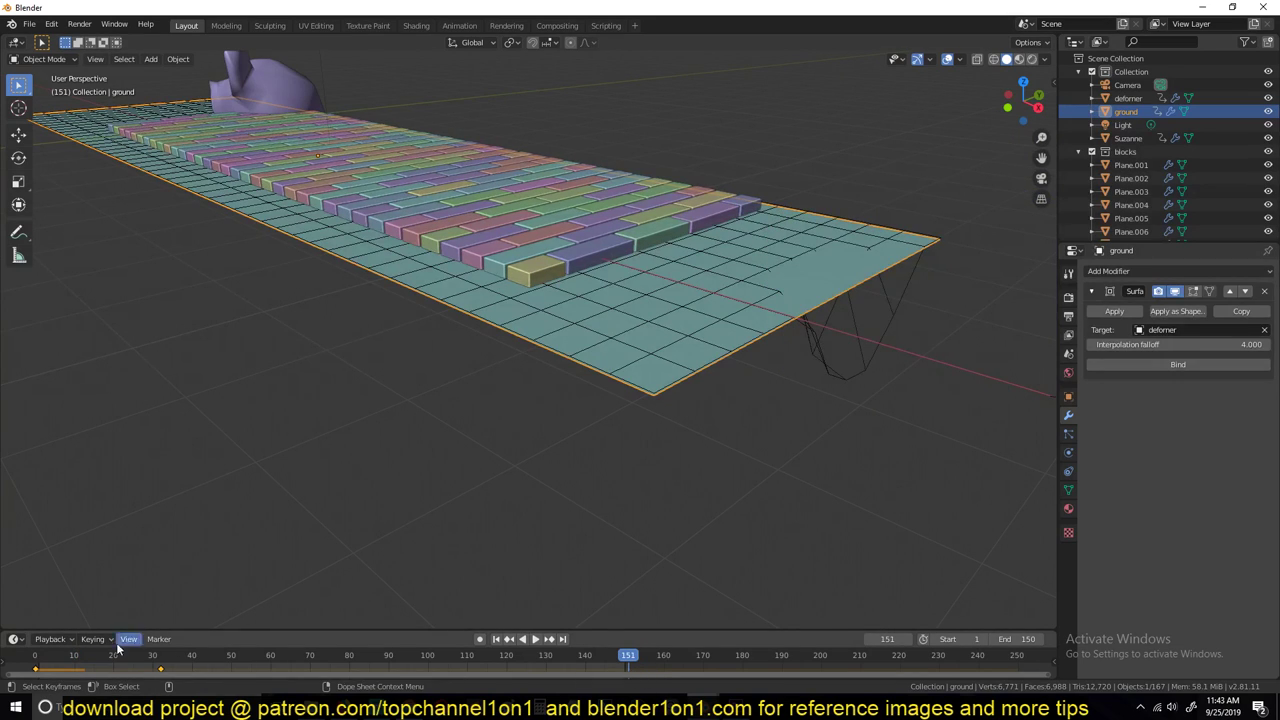
key("space")
key("space")
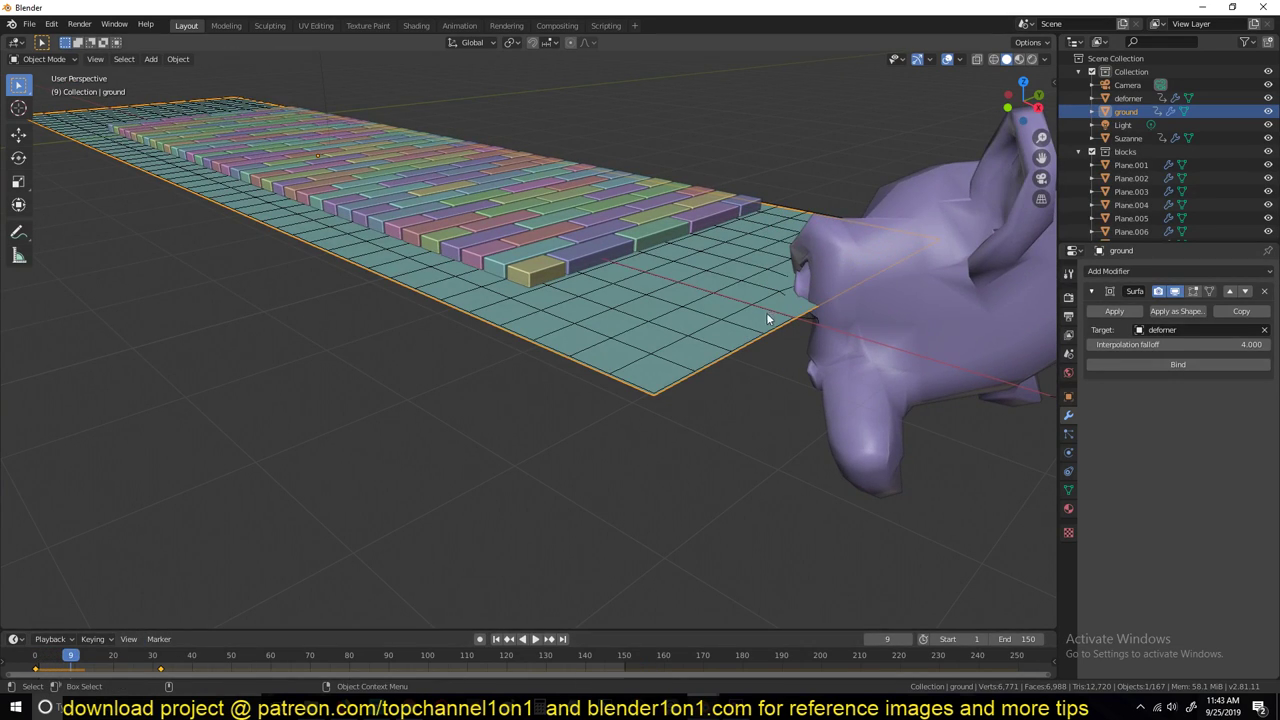
Select the deformer plane and turn off the viewport display of its Dynamic Paint modifier
left_click(763, 298)
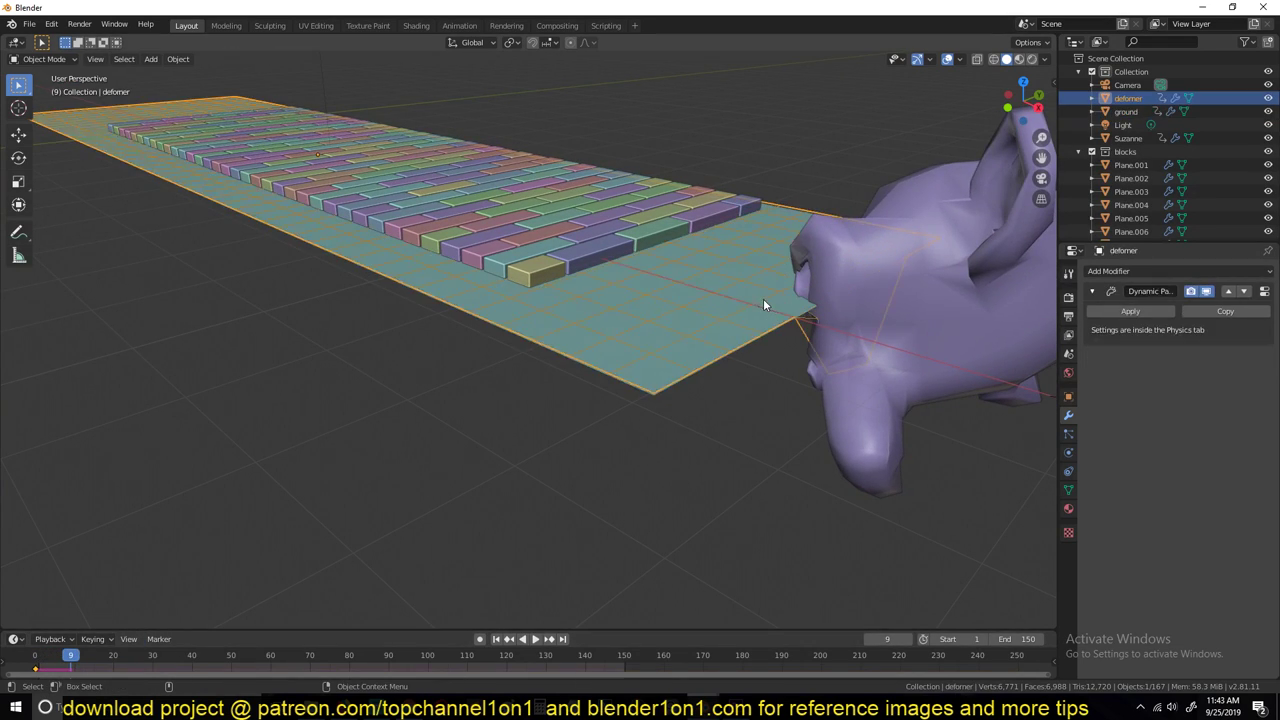
left_click(1207, 291)
mouse_move(821, 339)
middle_mouse_down()
mouse_move(784, 244)
mouse_move(808, 151)
mouse_move(791, 229)
middle_mouse_up()
scroll(771, 306, "up", 3)
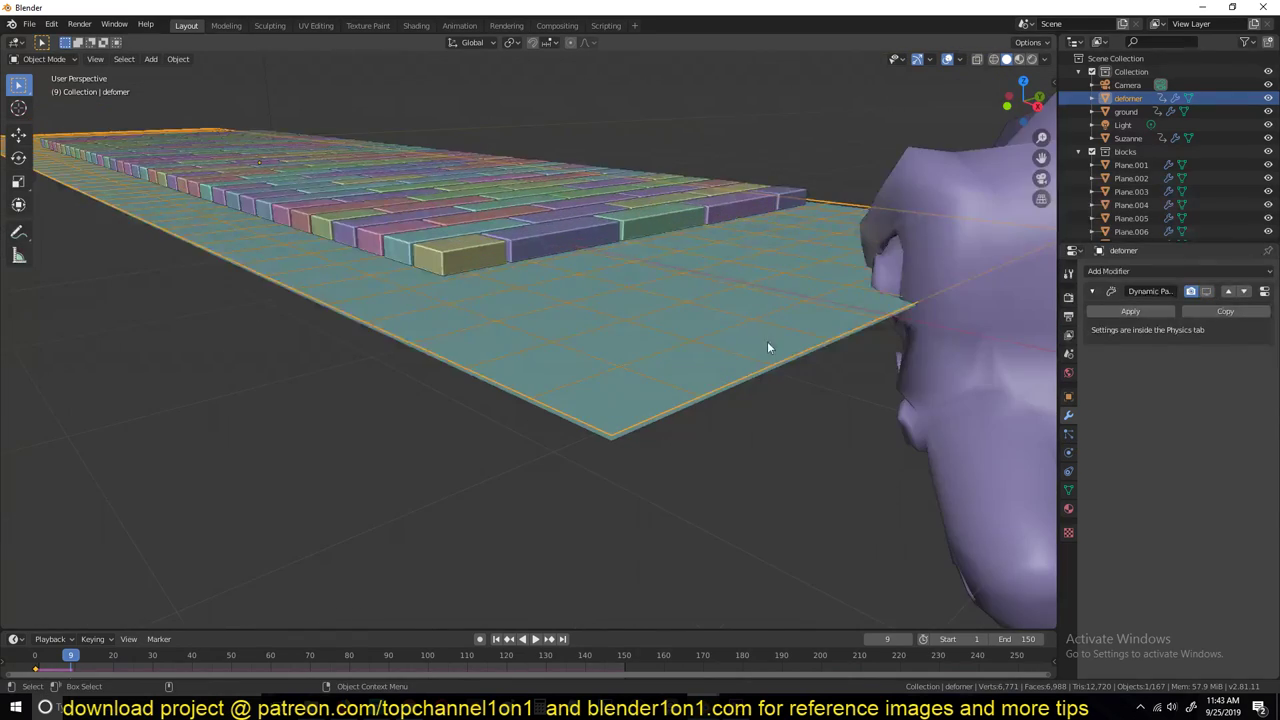
Select the ground plane and bind its Surface Deform modifier to the deformer plane
left_click(767, 343)
middle_click_drag(853, 350, 787, 336)
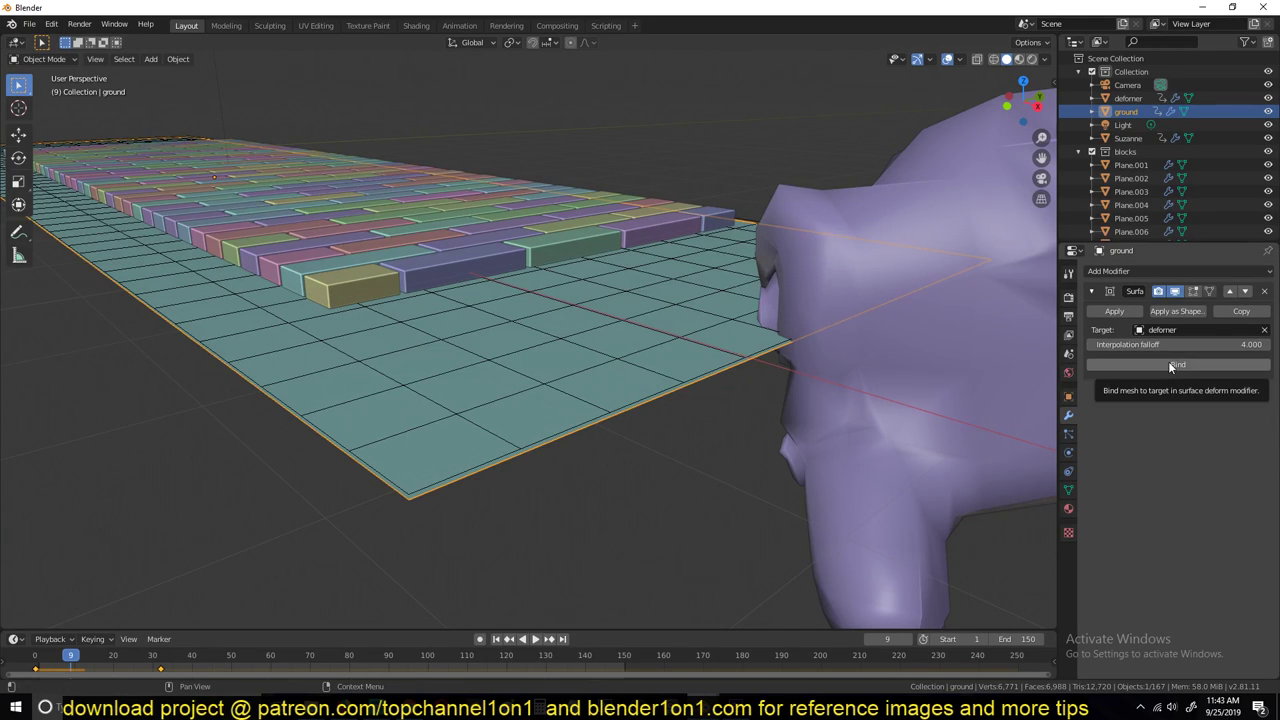
left_click(772, 362)
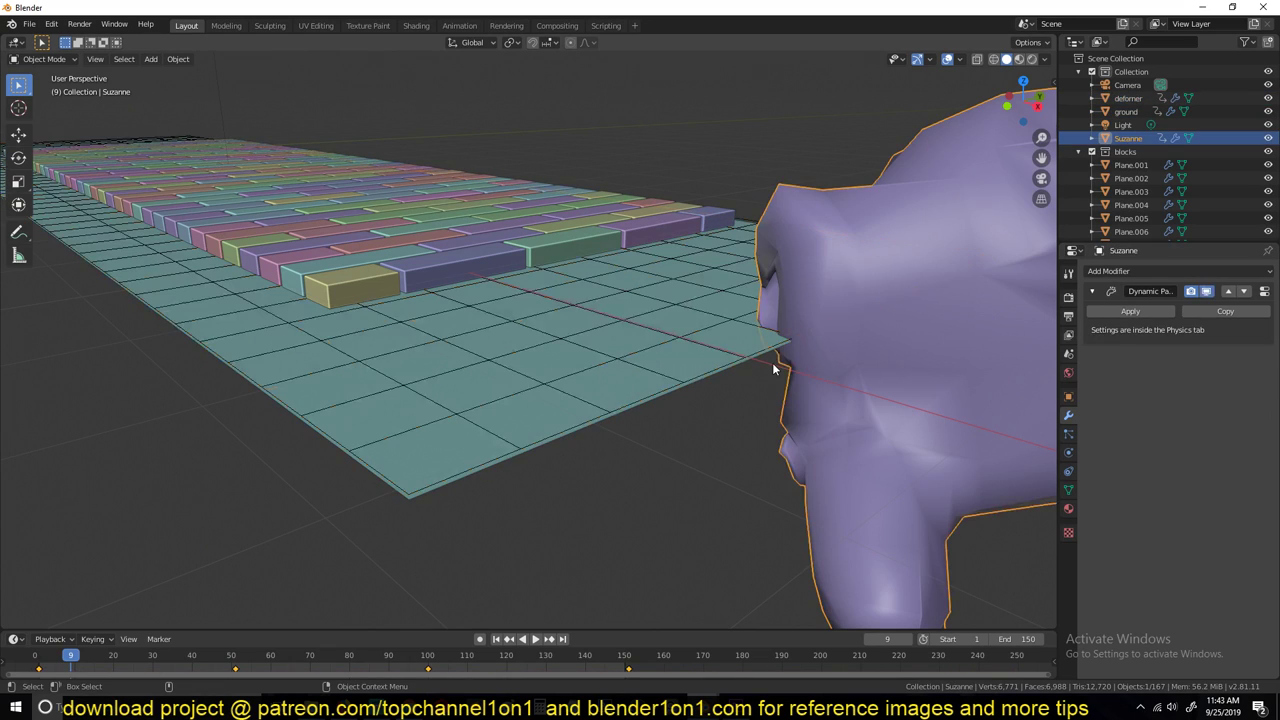
left_click(770, 353)
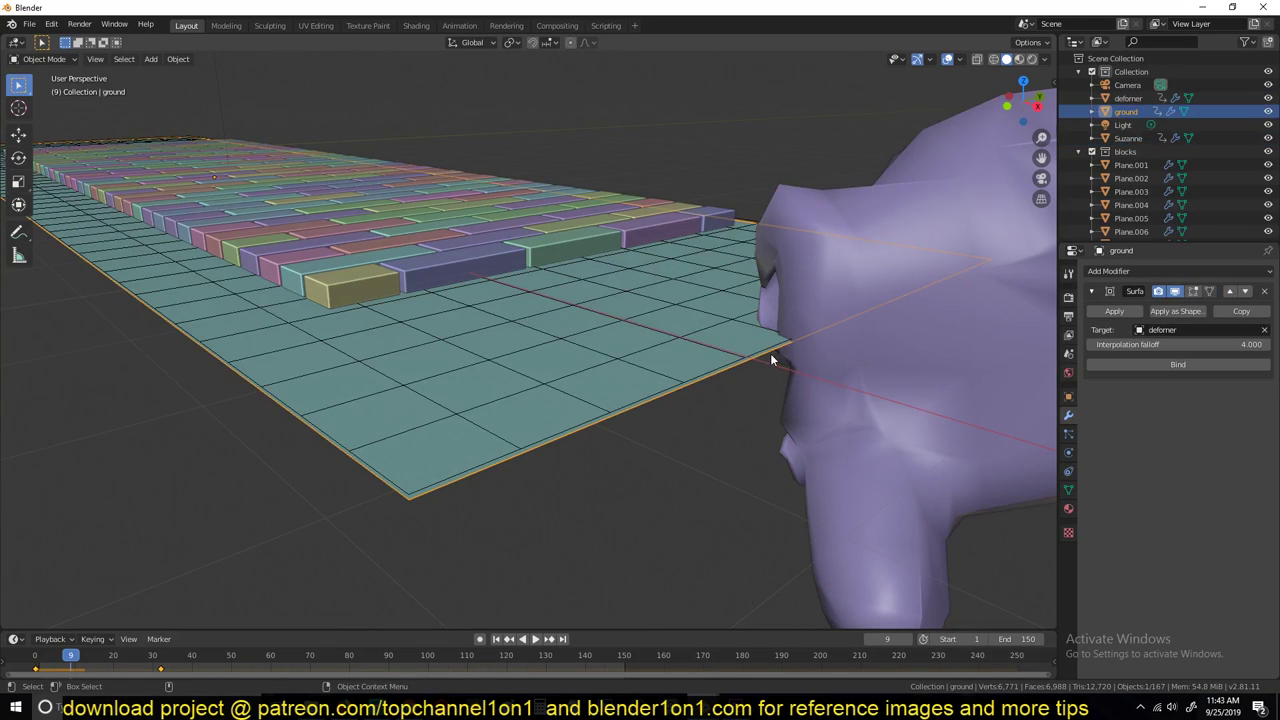
left_click(1156, 366)
Select the deformer plane and turn its Dynamic Paint modifier's viewport display back on
middle_click_drag(752, 327, 757, 287, "shift")
left_click(757, 287)
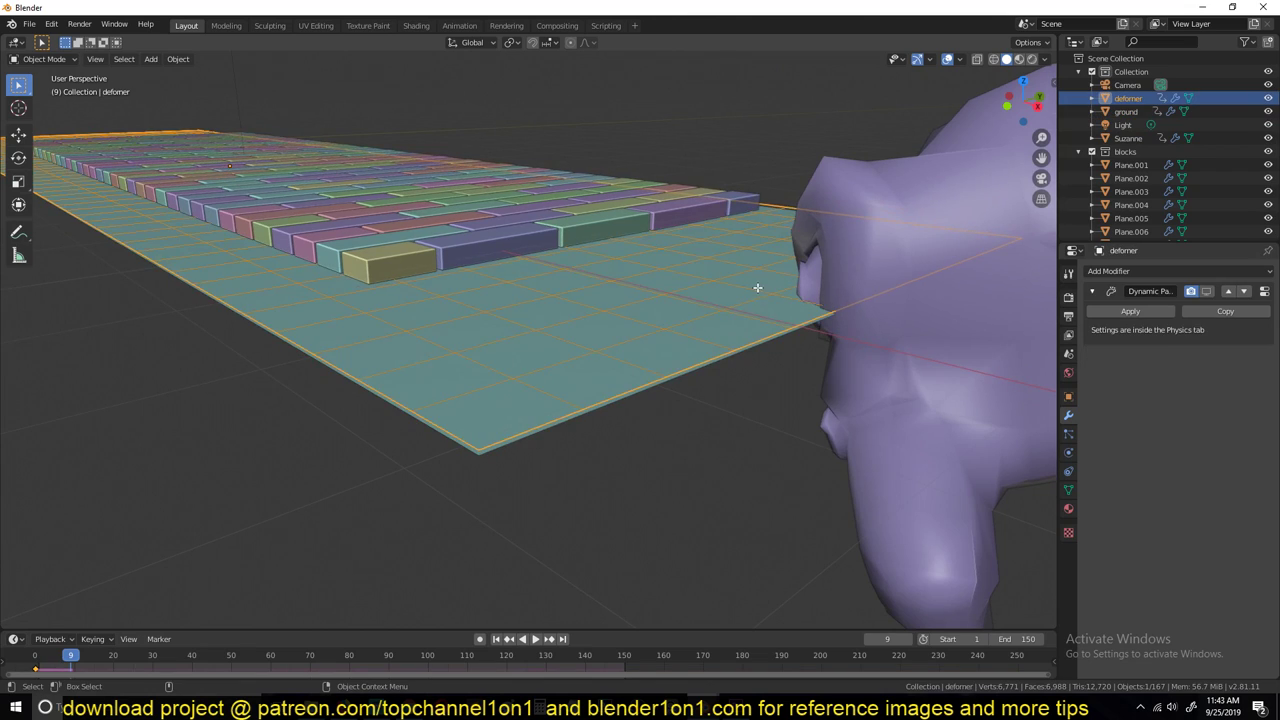
key("Tab")
key("Tab")
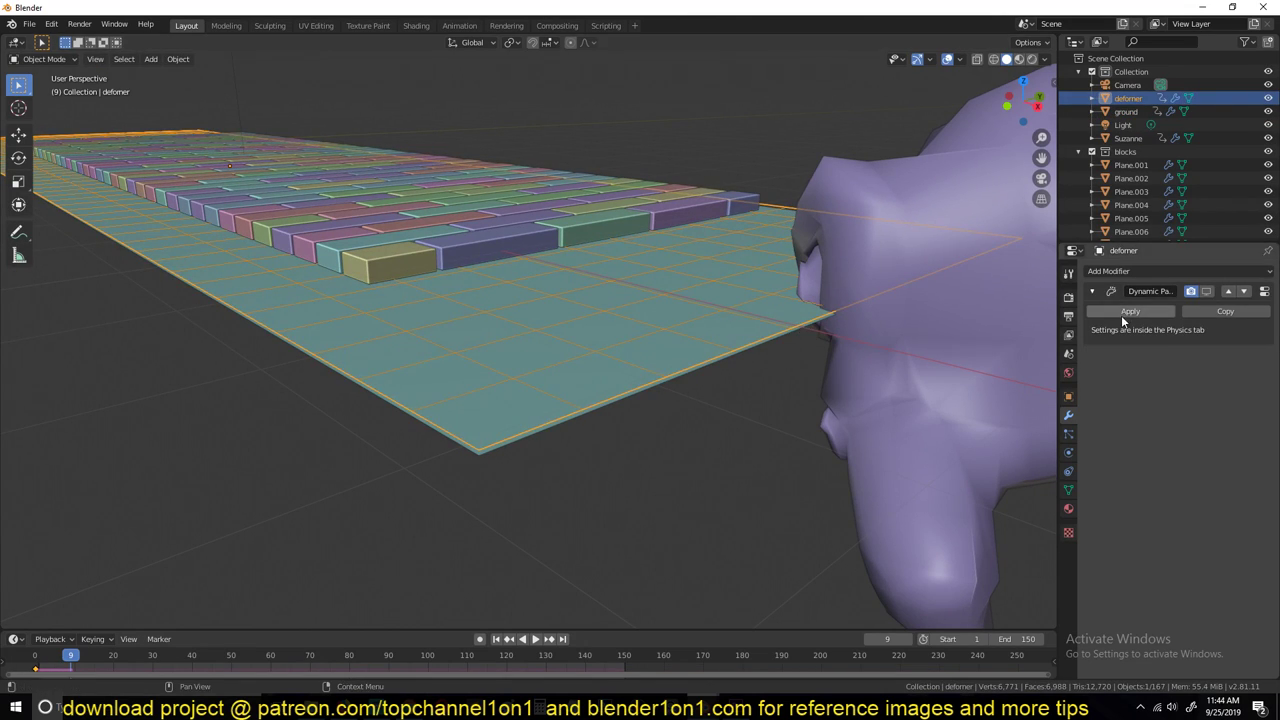
left_click(1206, 292)
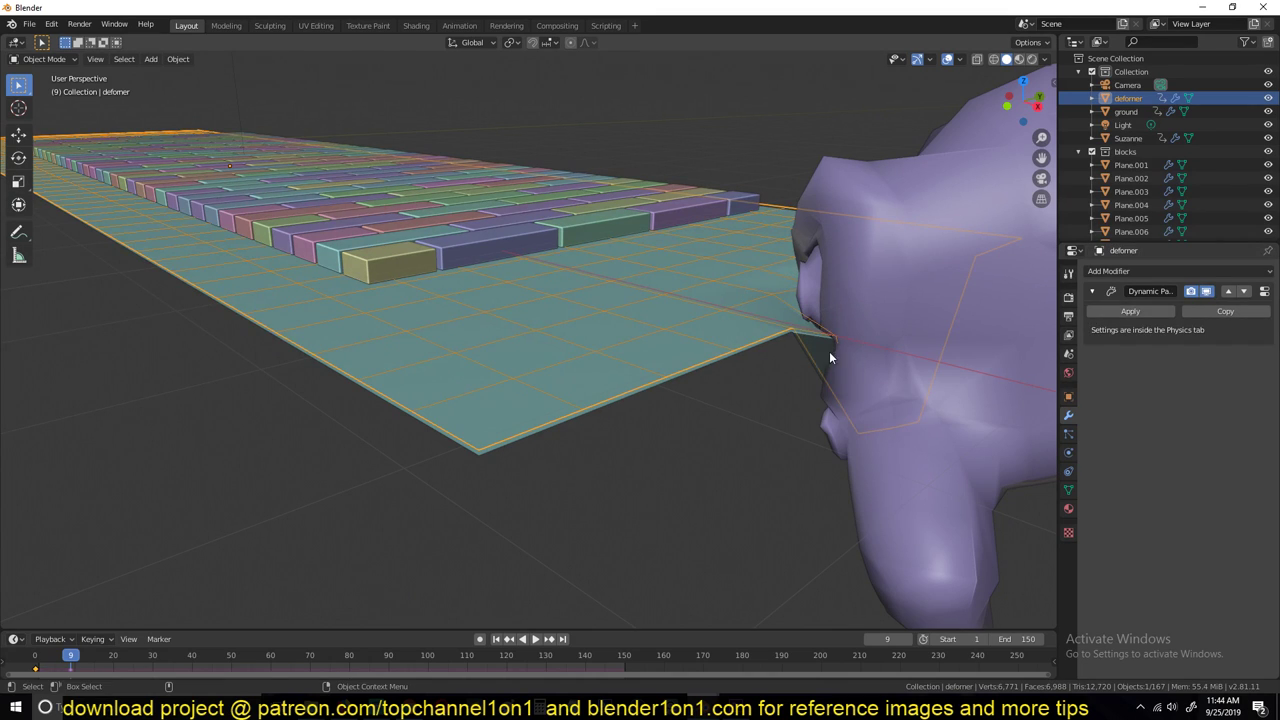
Play the animation and examine how the ground and bricks collapse behind the monkey from several angles
middle_click_drag(829, 351, 594, 453)
key("space")
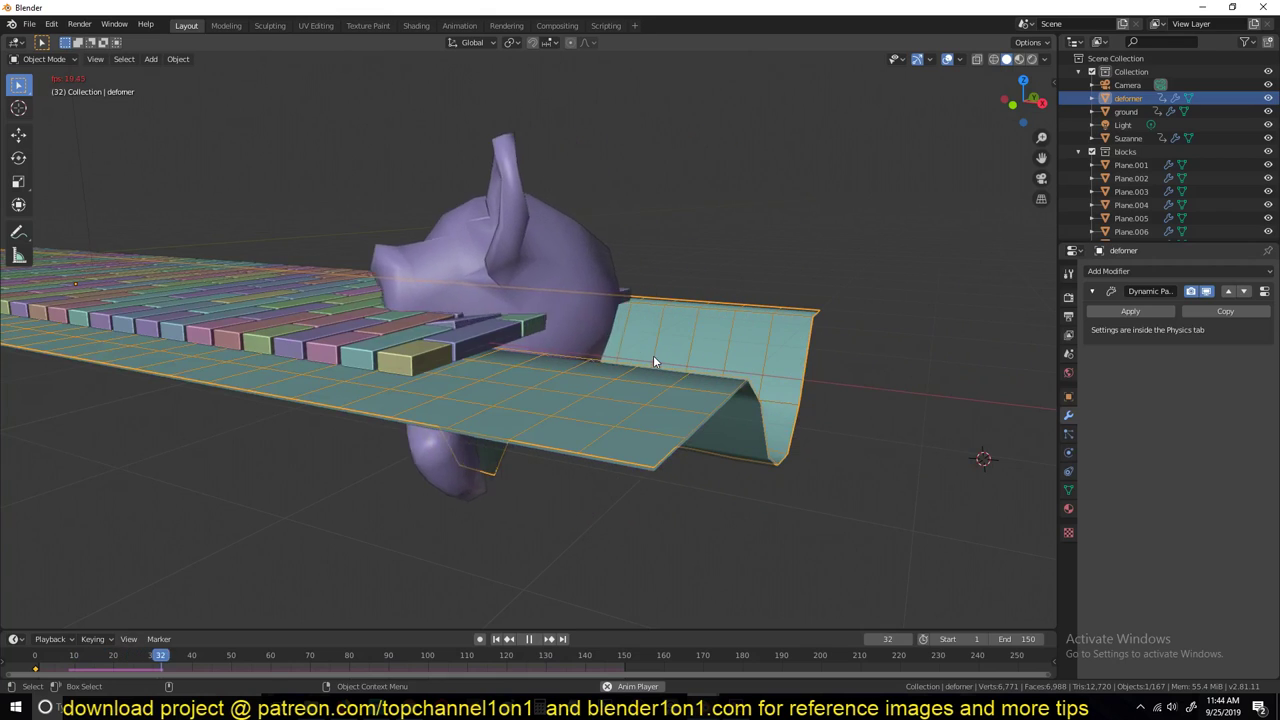
middle_click_drag(653, 355, 733, 302)
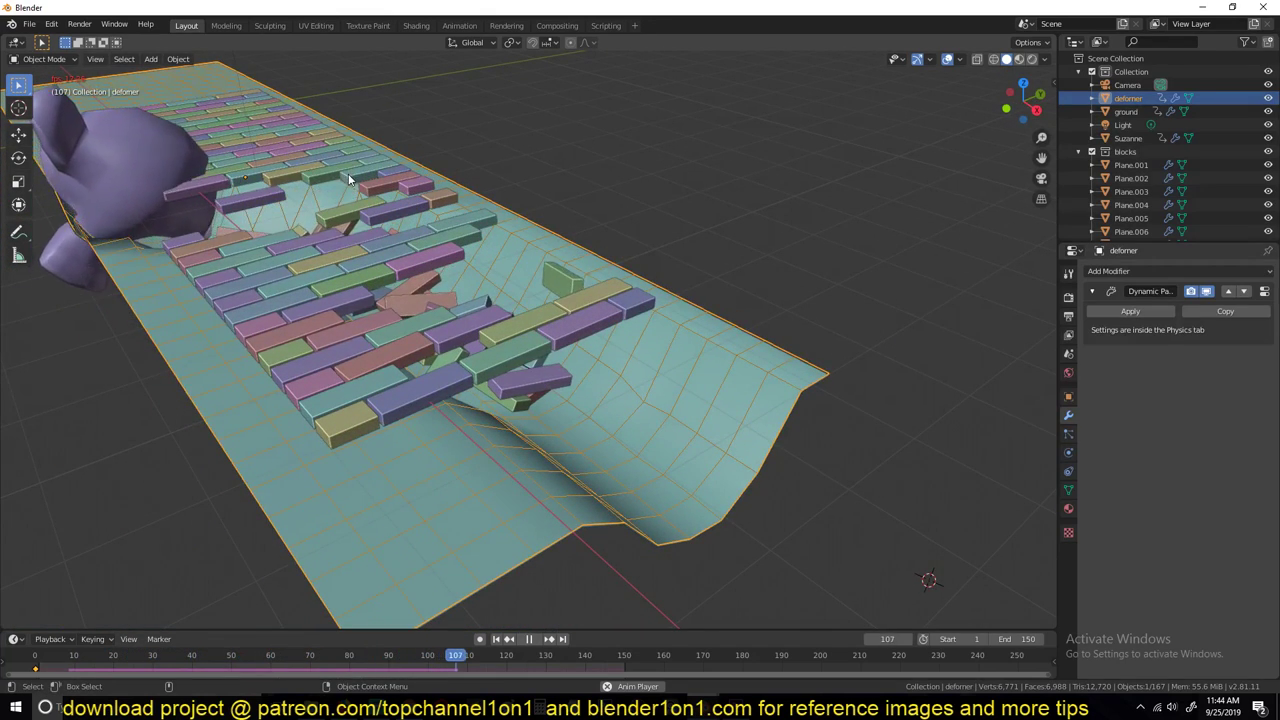
key("space")
Select the ground plane and review its modifier and Rigid Body physics settings
left_click(582, 497)
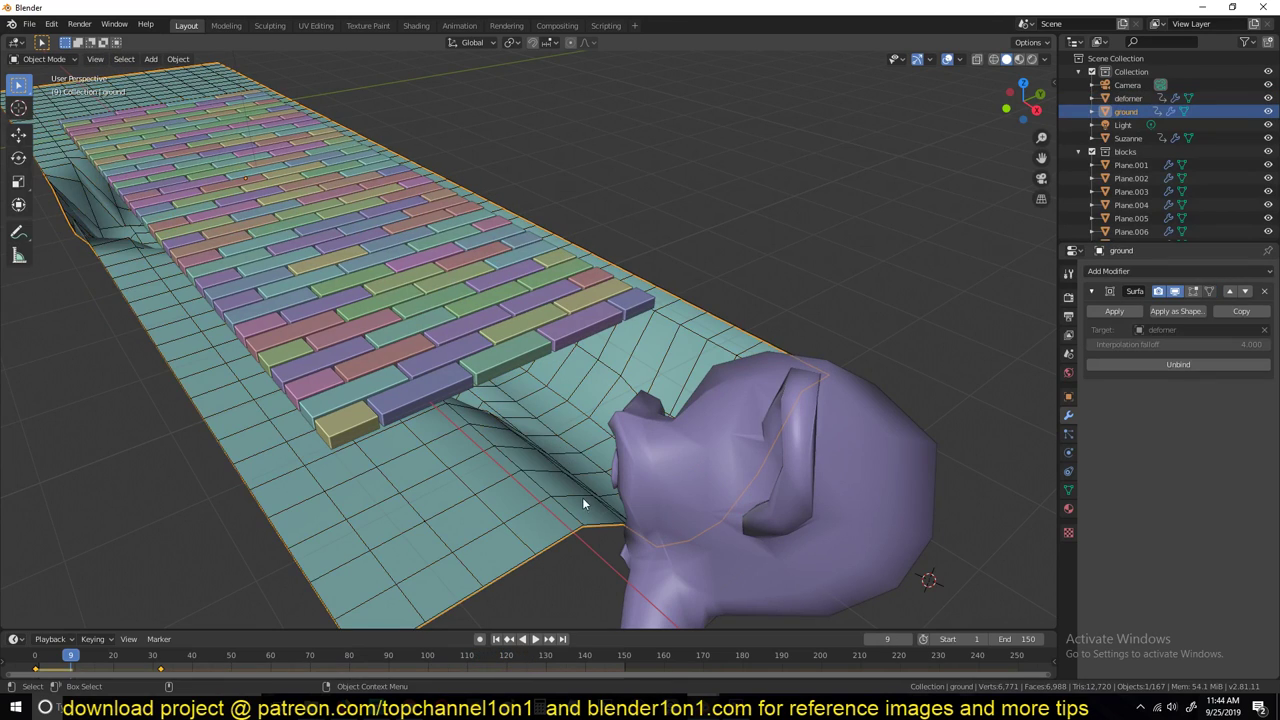
middle_click_drag(580, 439, 645, 285)
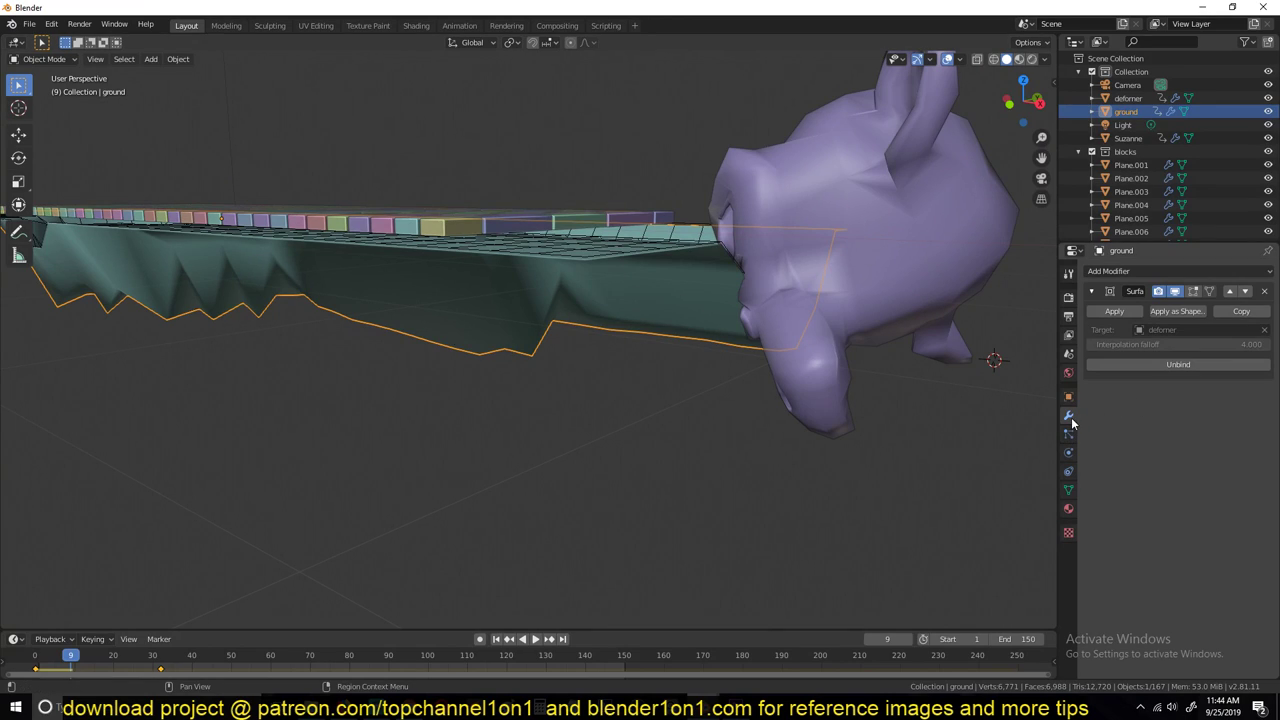
left_click(1068, 452)
scroll(1185, 388, "up", 3)
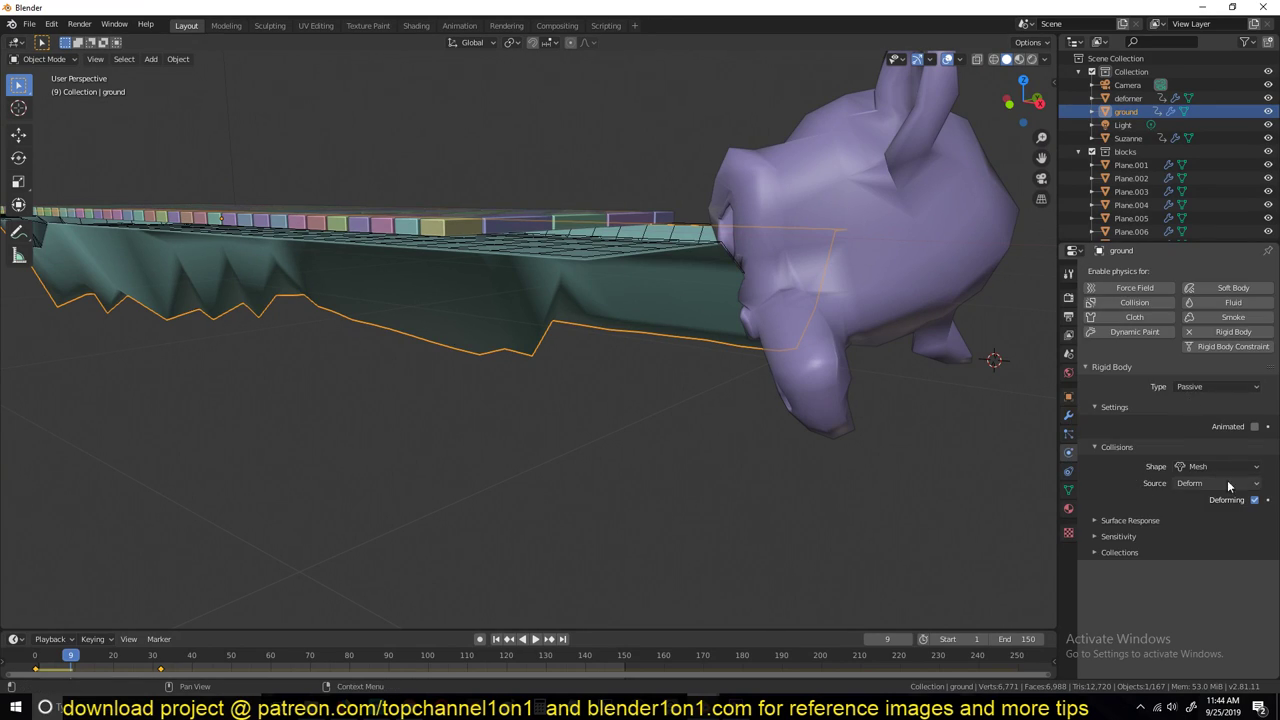
middle_click_drag(456, 459, 258, 510)
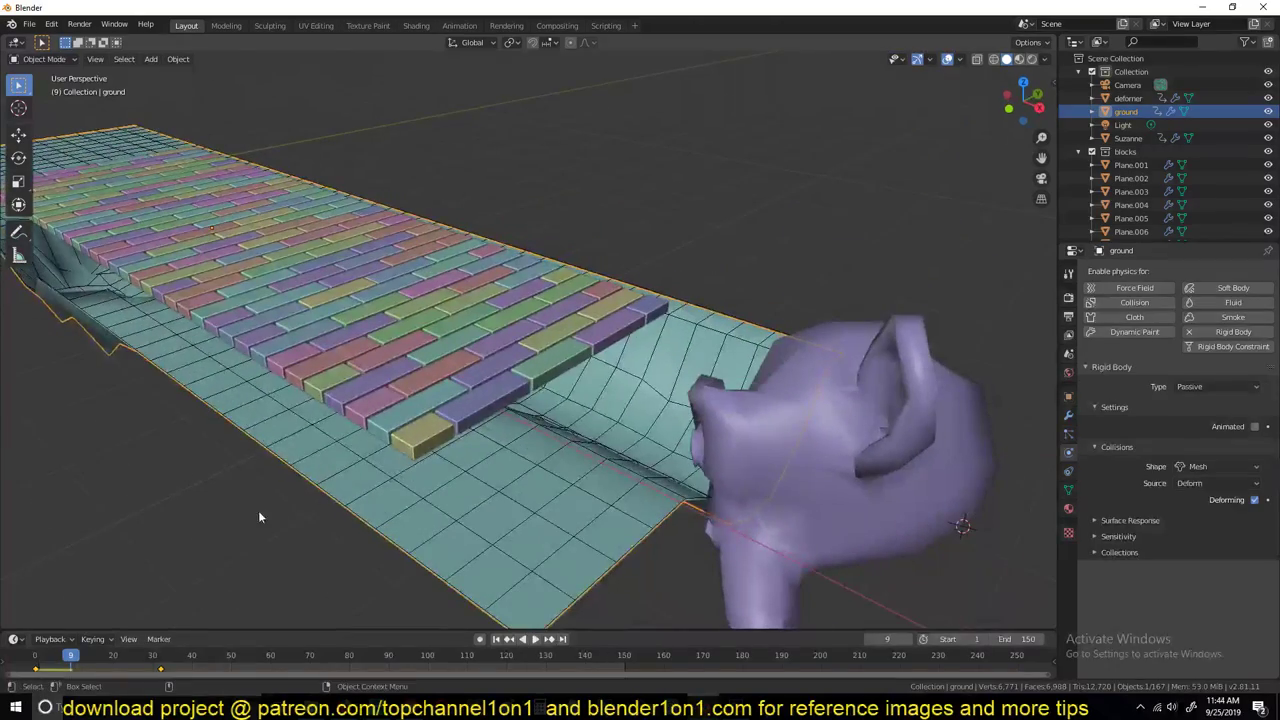
Replay the simulation from frame 0 several times and examine the bricks relative to the deforming ground from the side and front
left_click(35, 654)
middle_click_drag(420, 400, 252, 614)
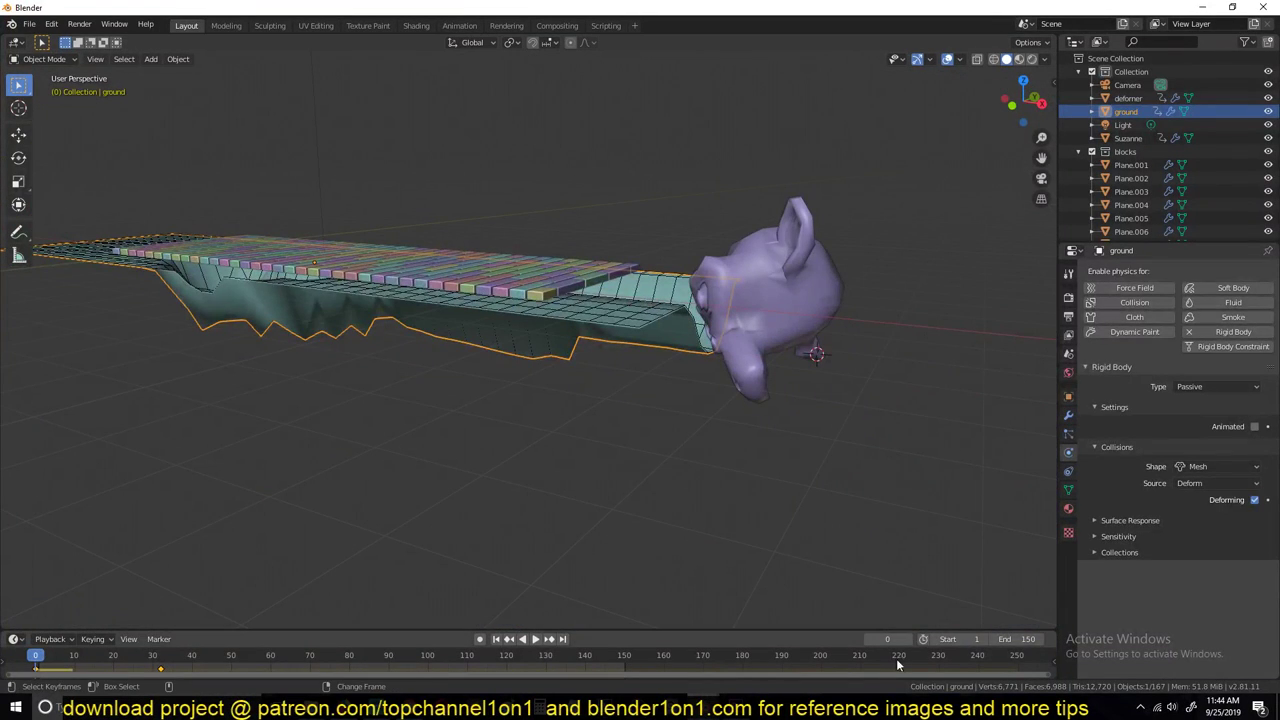
key("space")
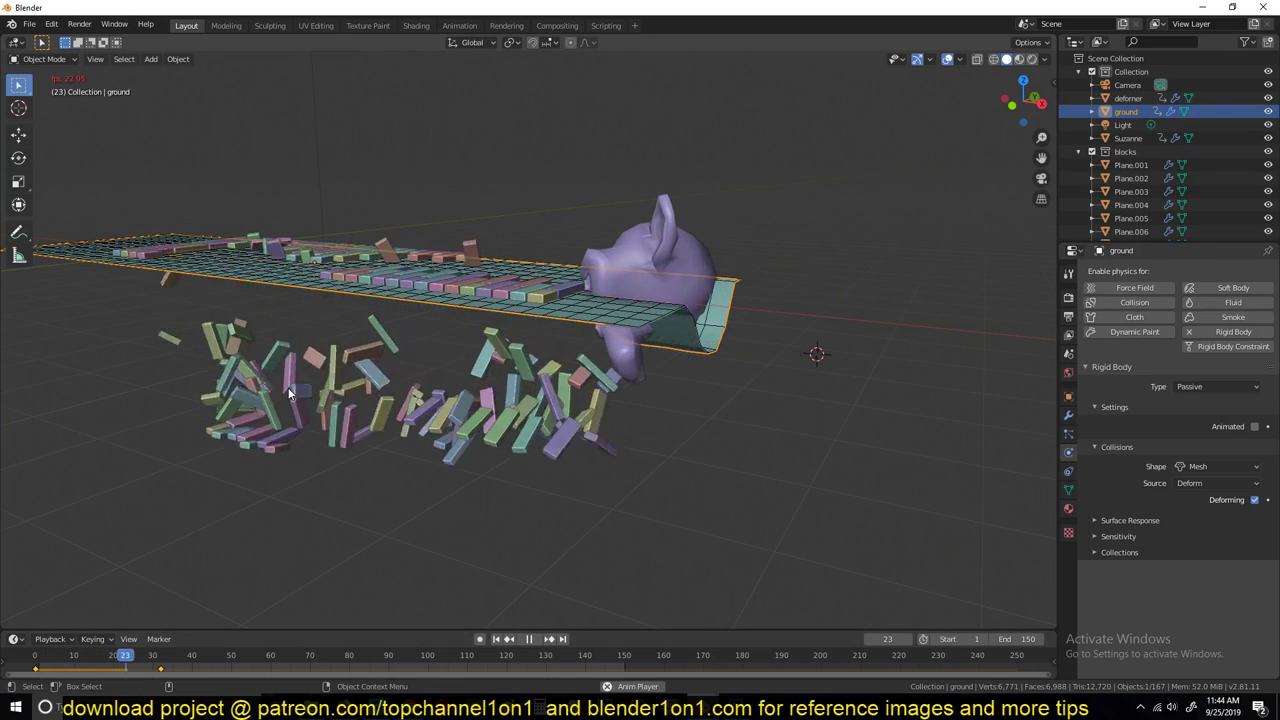
key("space")
left_click(34, 655)
key("space")
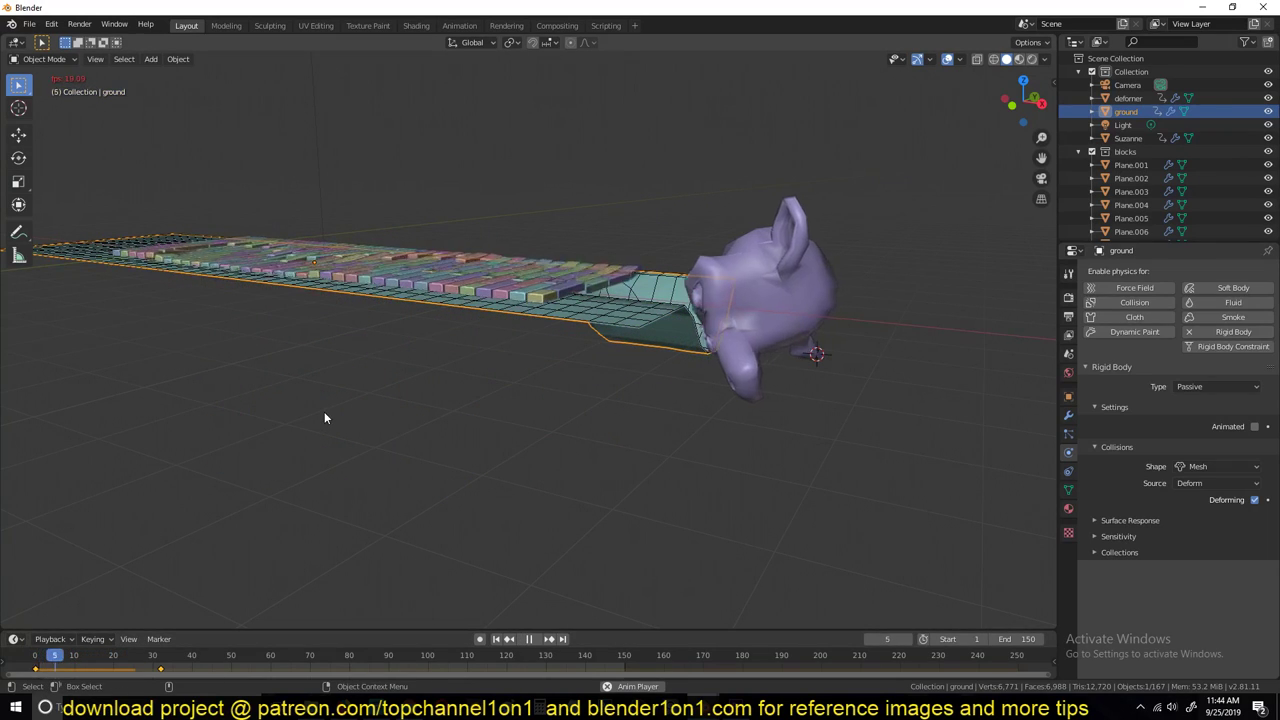
key("Escape")
key("space")
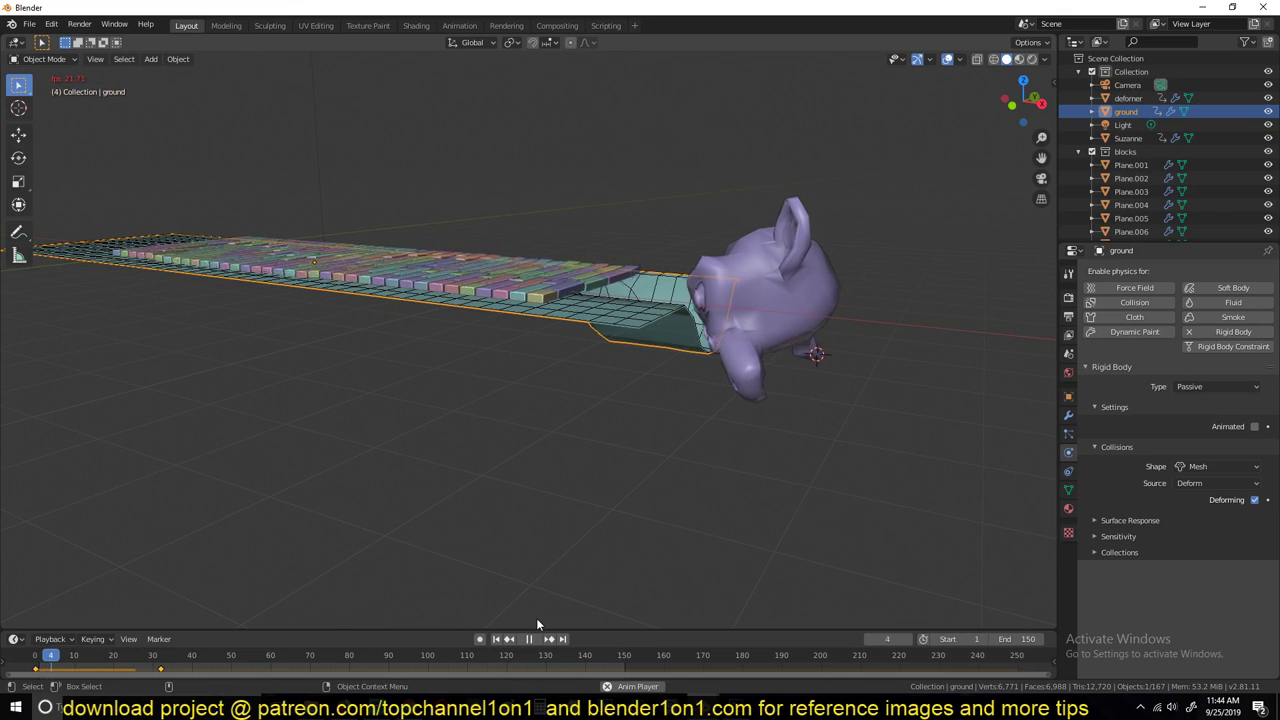
middle_click_drag(530, 590, 444, 529)
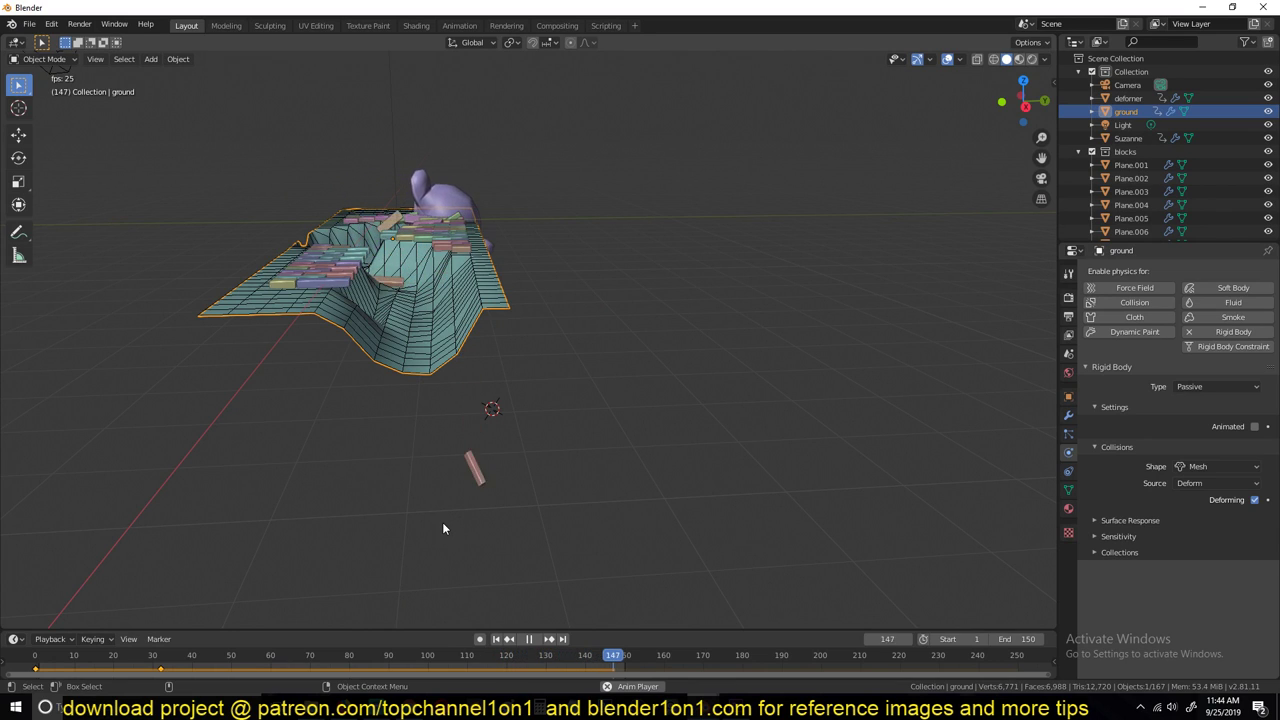
key("Escape")
middle_click_drag(444, 528, 458, 323)
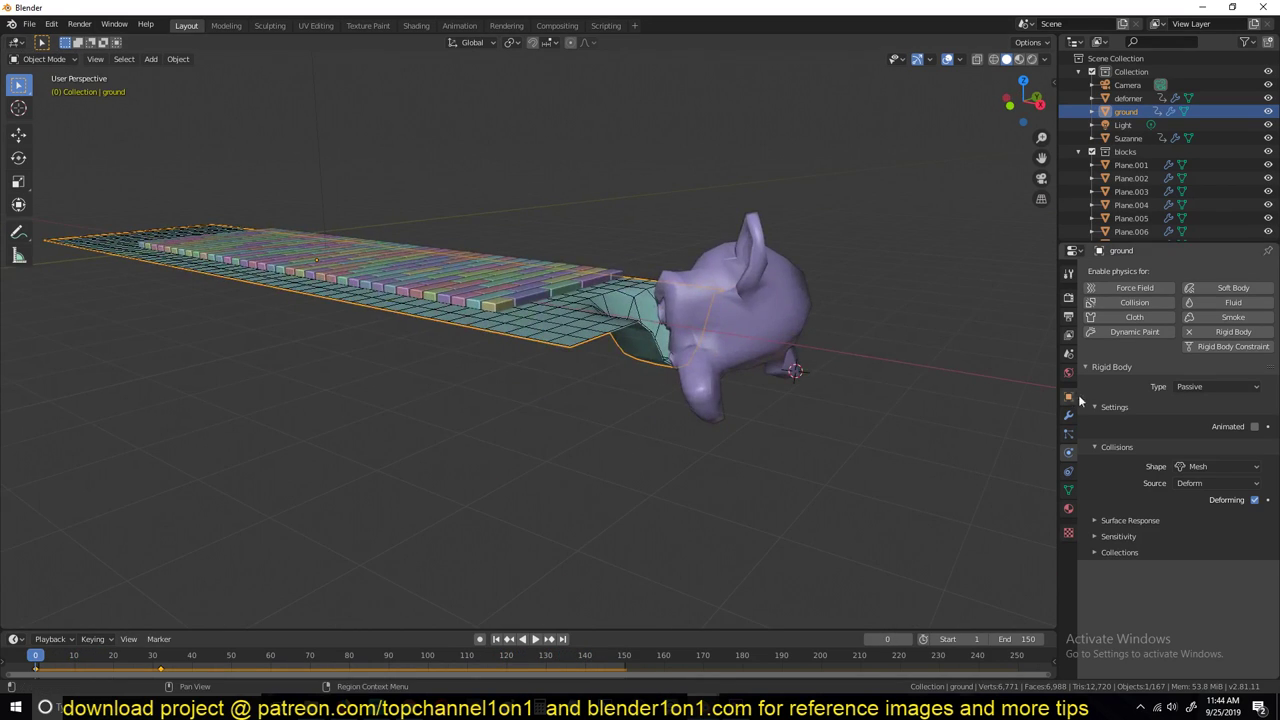
Select the deformer plane and delete its keyframes from the timeline
scroll(539, 357, "up", 5)
scroll(568, 345, "down", 5)
mouse_move(568, 345)
middle_mouse_down()
mouse_move(549, 303)
mouse_move(628, 325)
middle_mouse_up()
left_click(742, 347)
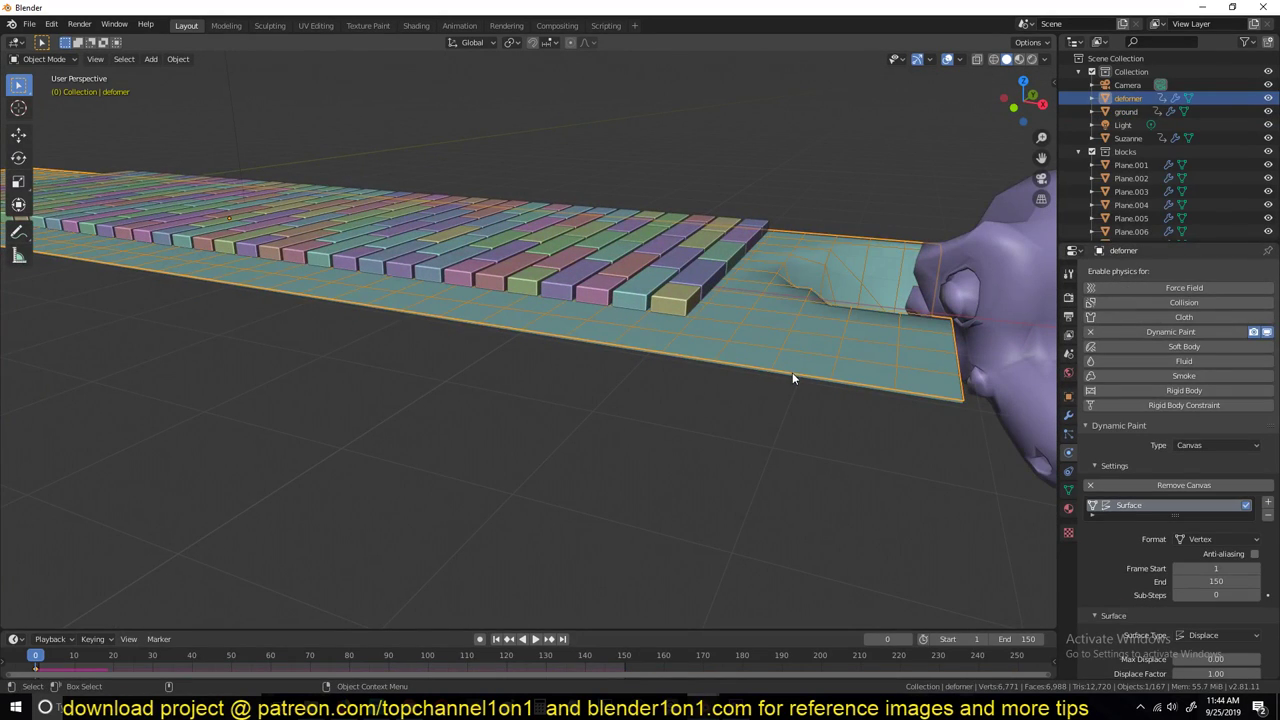
key("x")
left_click(68, 670)
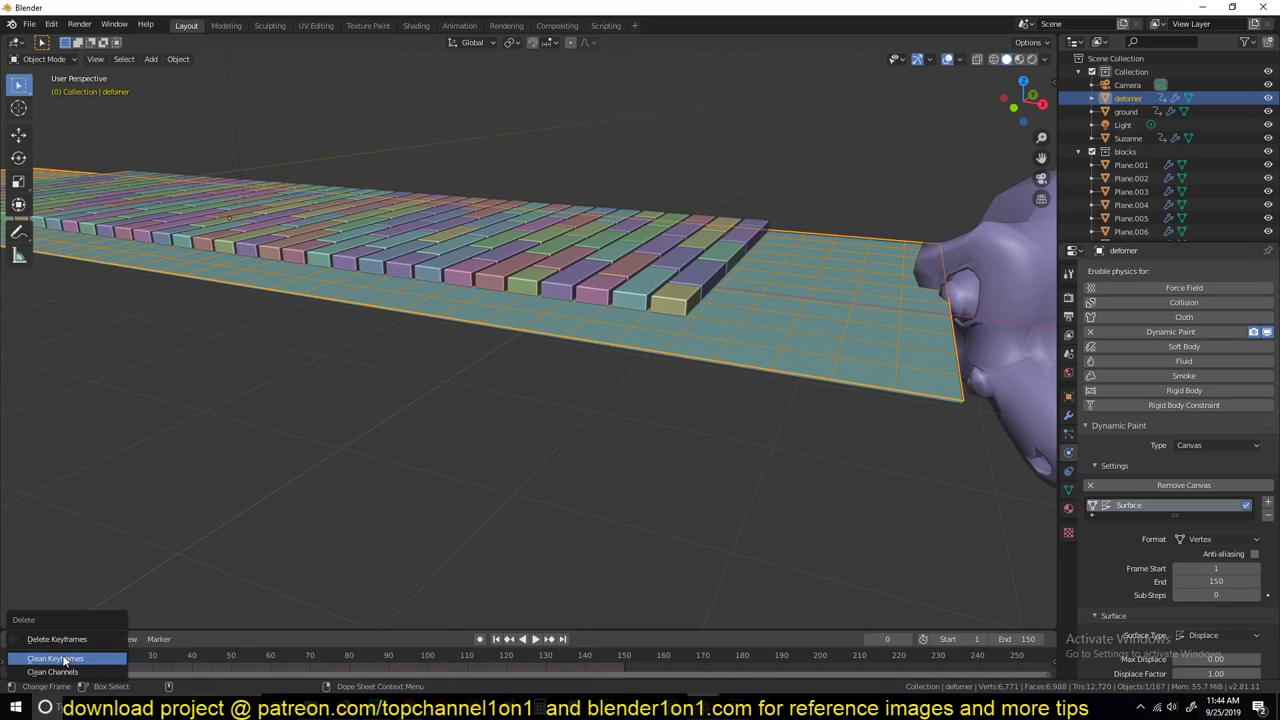
left_click(63, 660)
left_click(866, 348)
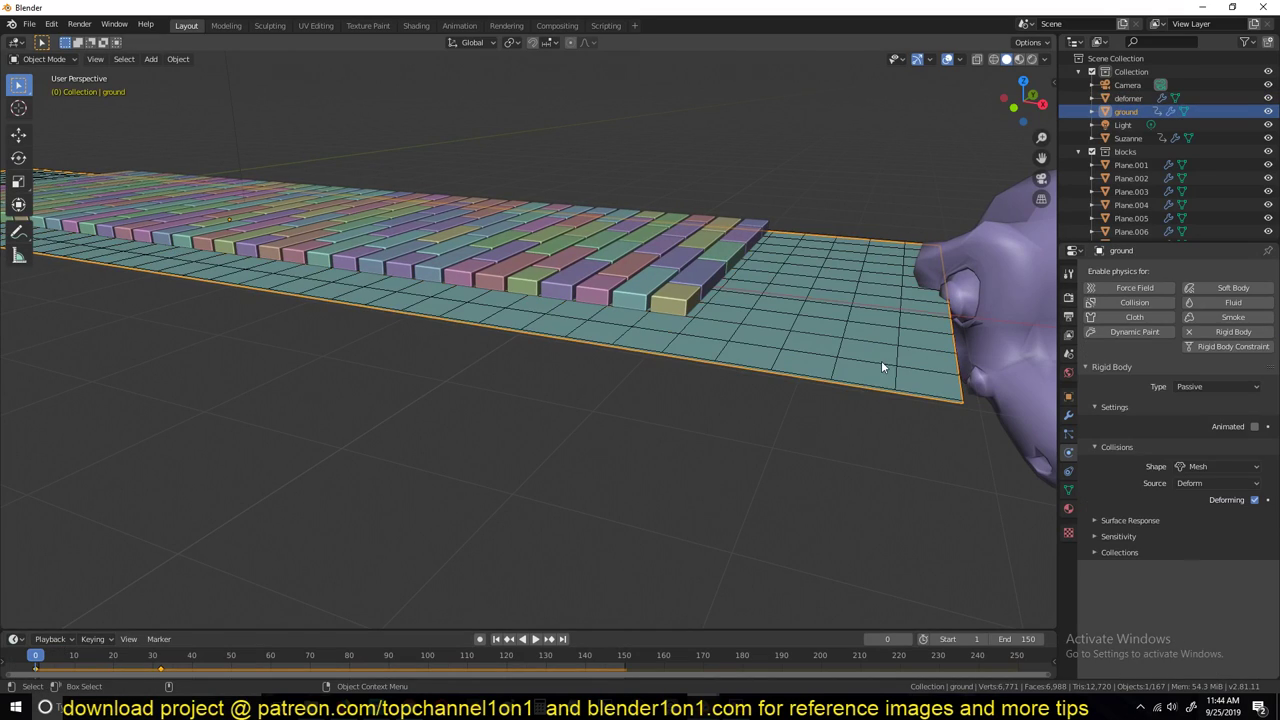
left_click(881, 364)
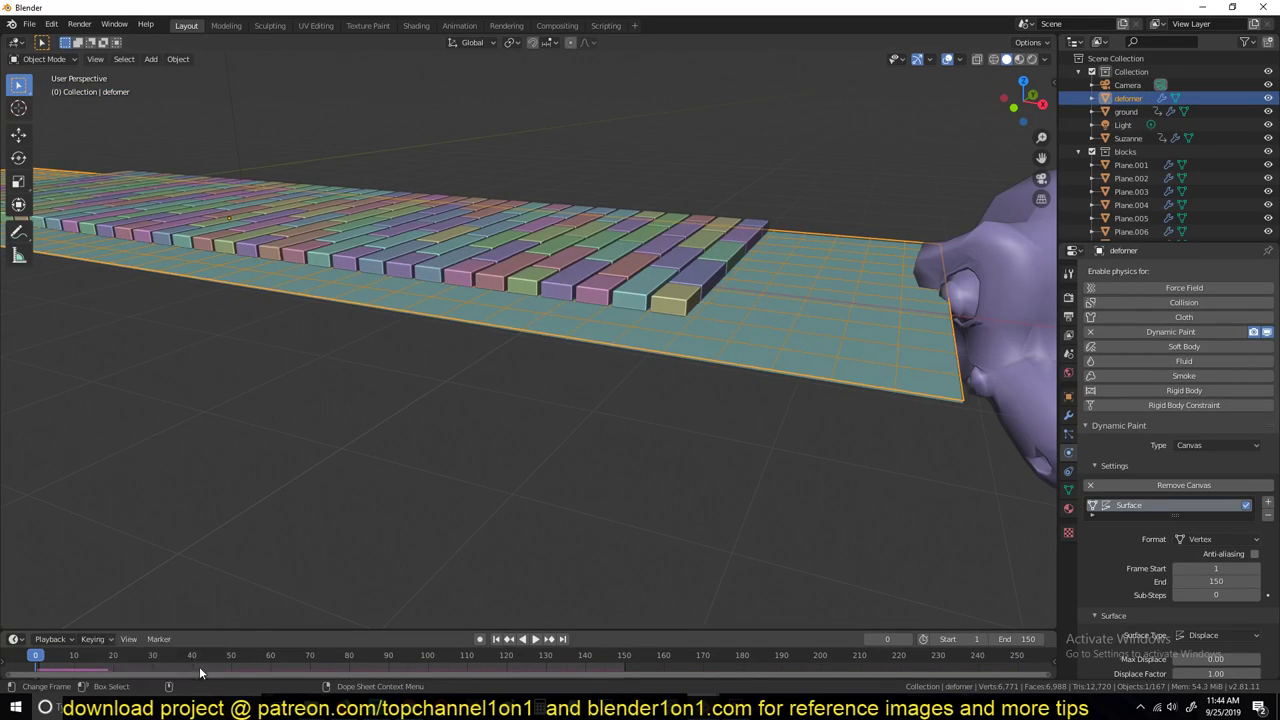
key("x")
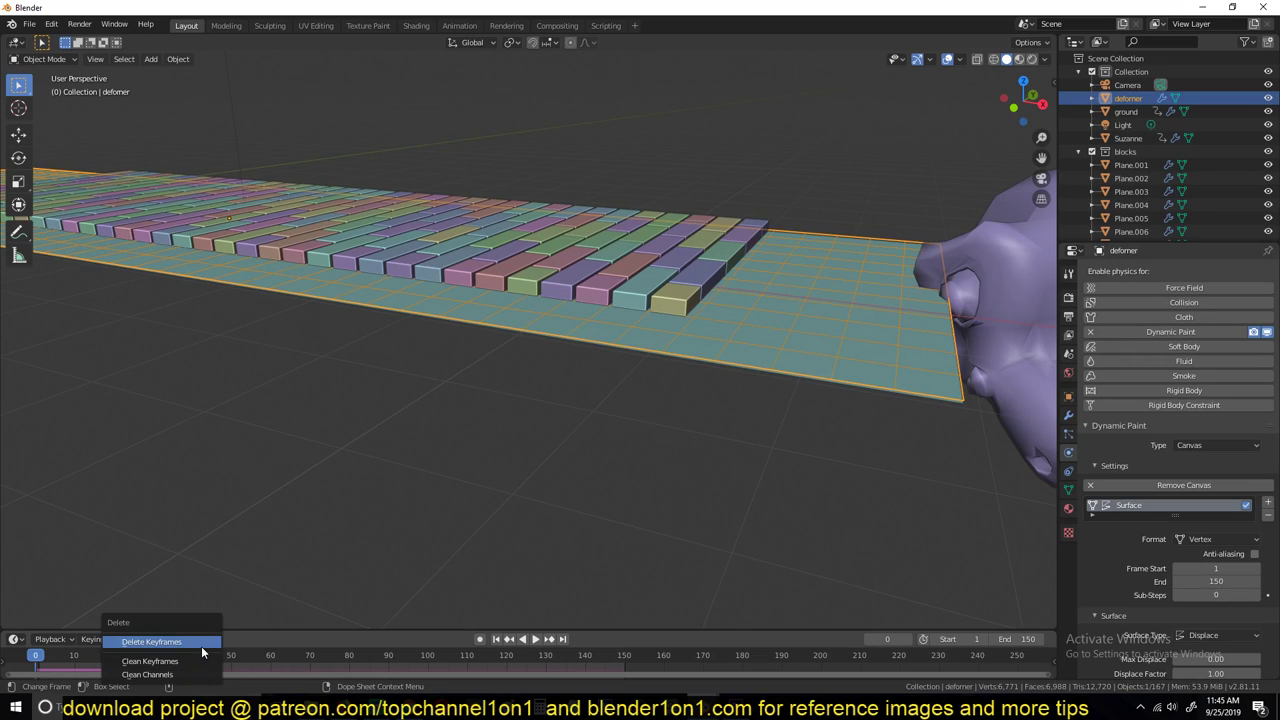
left_click(201, 646)
Select the ground and deformer planes together and move them slightly along the global Z axis in front view, just beneath the bricks
left_click(917, 313)
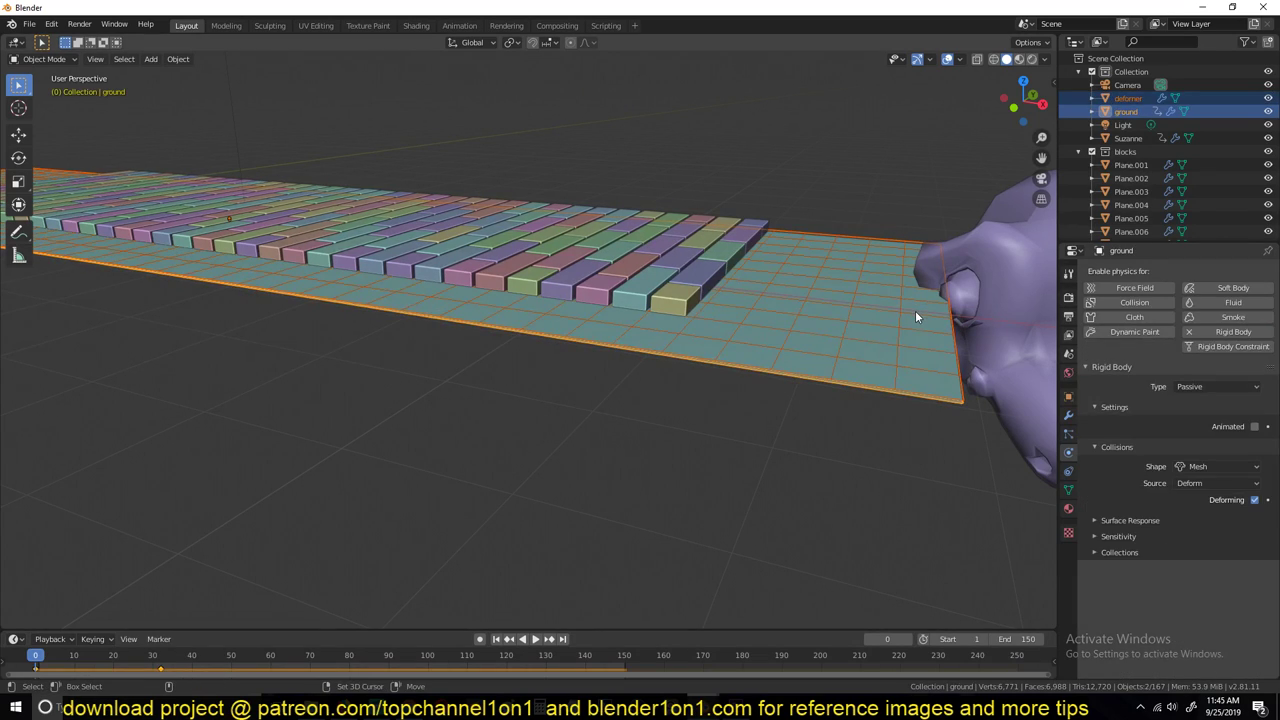
key("KP_1")
scroll(915, 310, "up", 3)
middle_click_drag(915, 310, 723, 498, "shift")
key("g")
key("z")
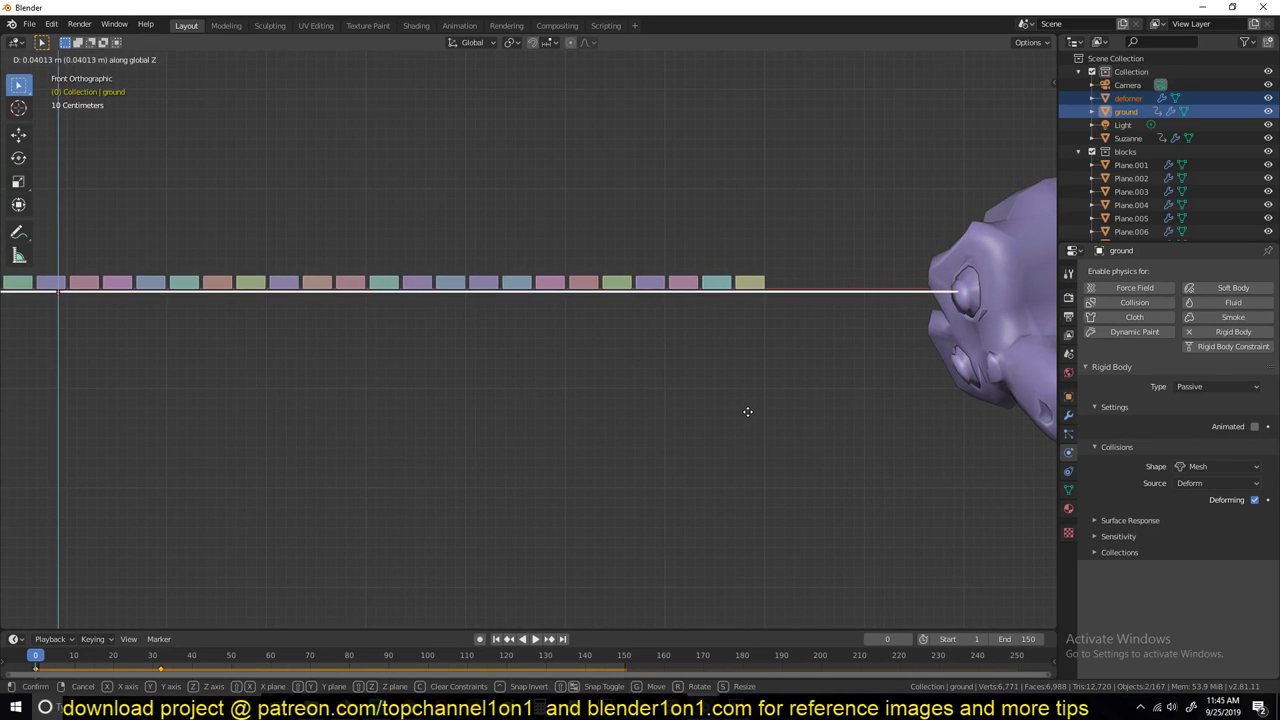
left_click(748, 419)
Play the simulation and inspect the collapsing bricks up close and from several angles, selecting a brick at the pavement's front edge
middle_click_drag(742, 300, 726, 357)
key("space")
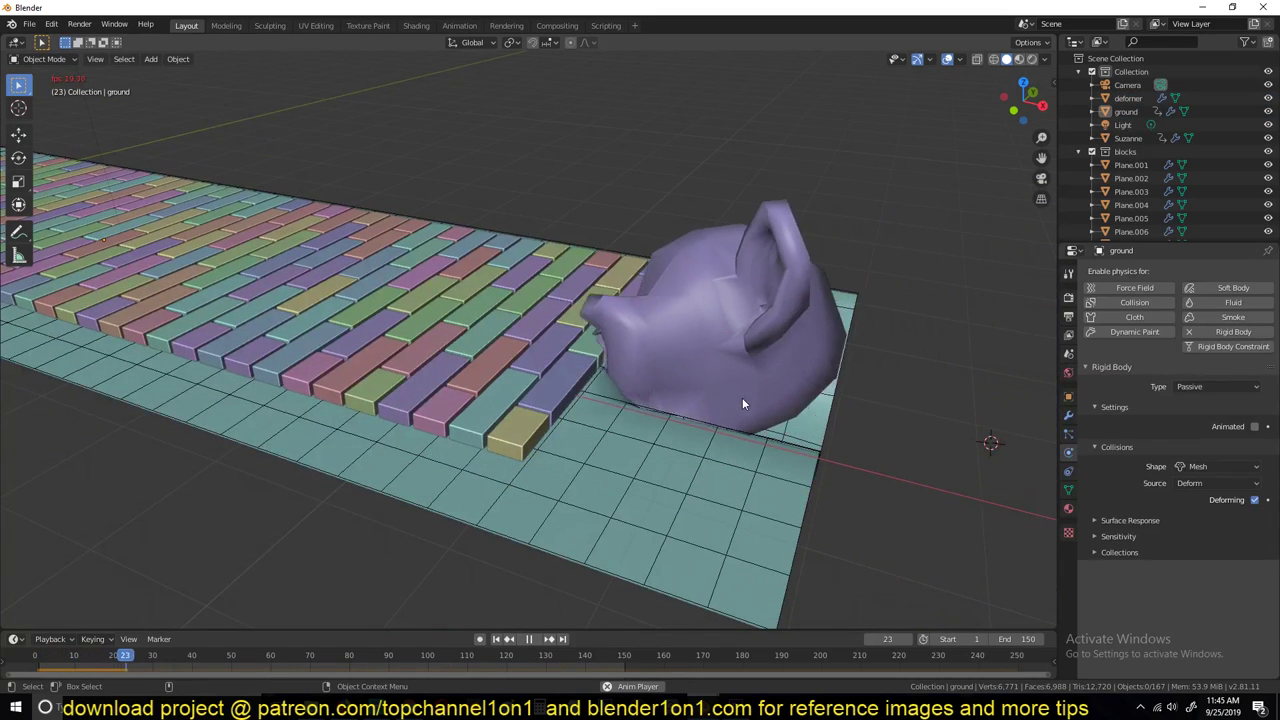
middle_click_drag(727, 405, 588, 363)
scroll(588, 363, "up", 4)
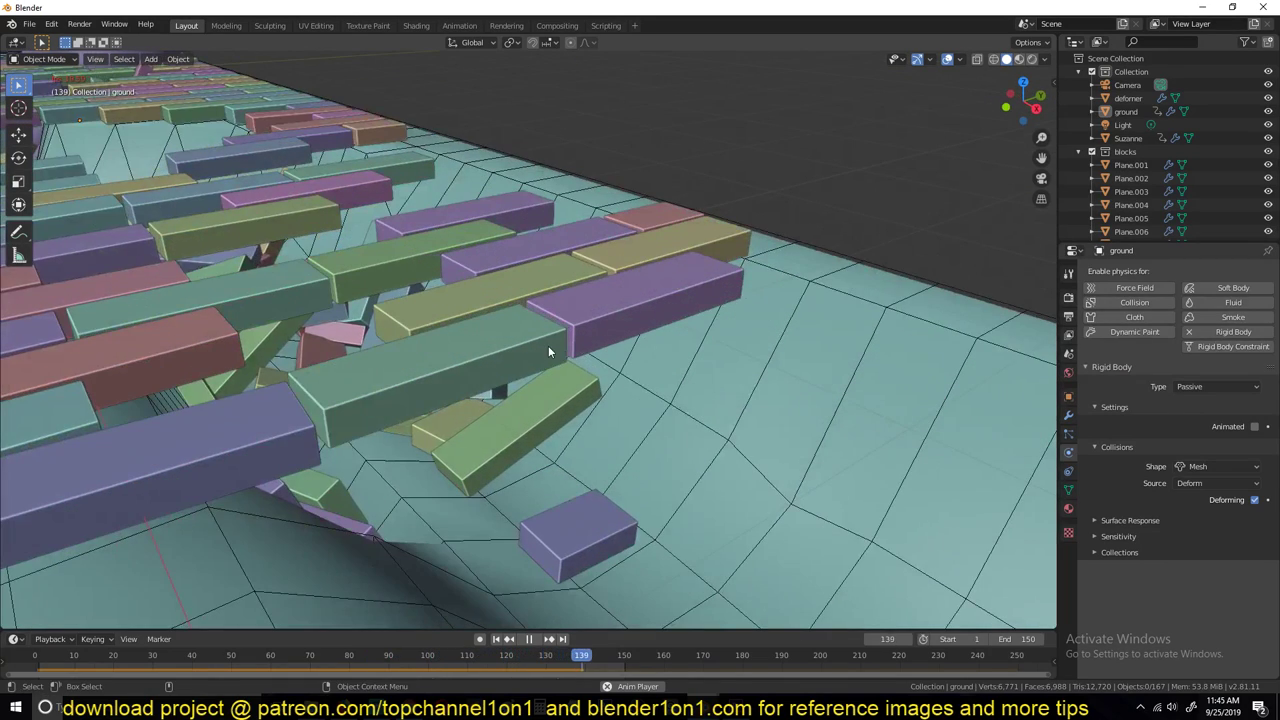
left_click(548, 350)
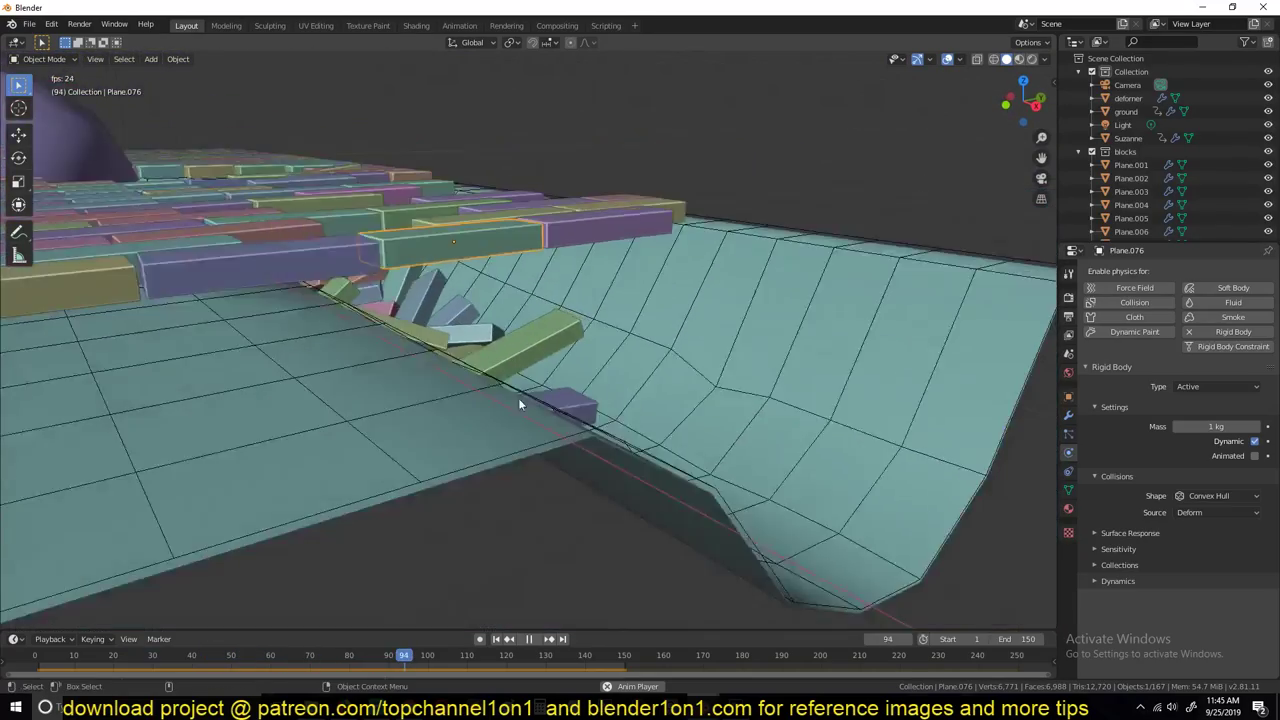
middle_click_drag(519, 404, 482, 433)
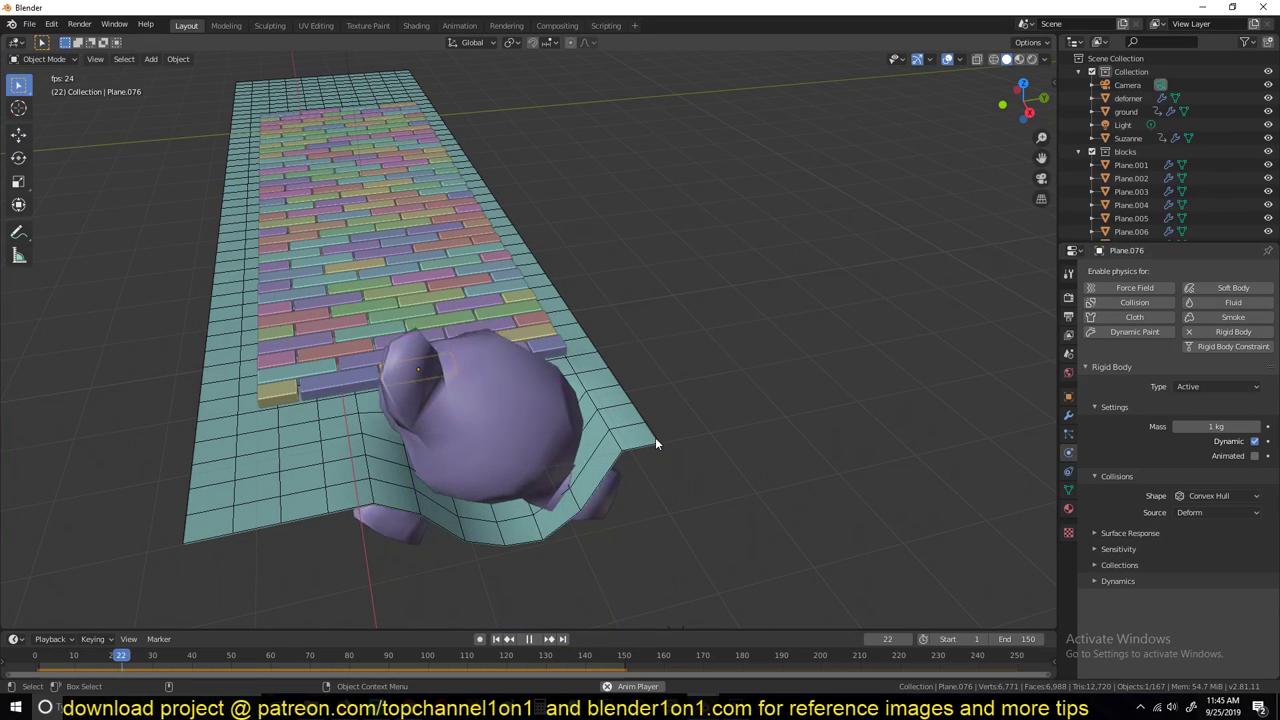
Examine the playing simulation up close, selecting the ground and the monkey to view their physics settings
middle_click_drag(655, 437, 662, 406)
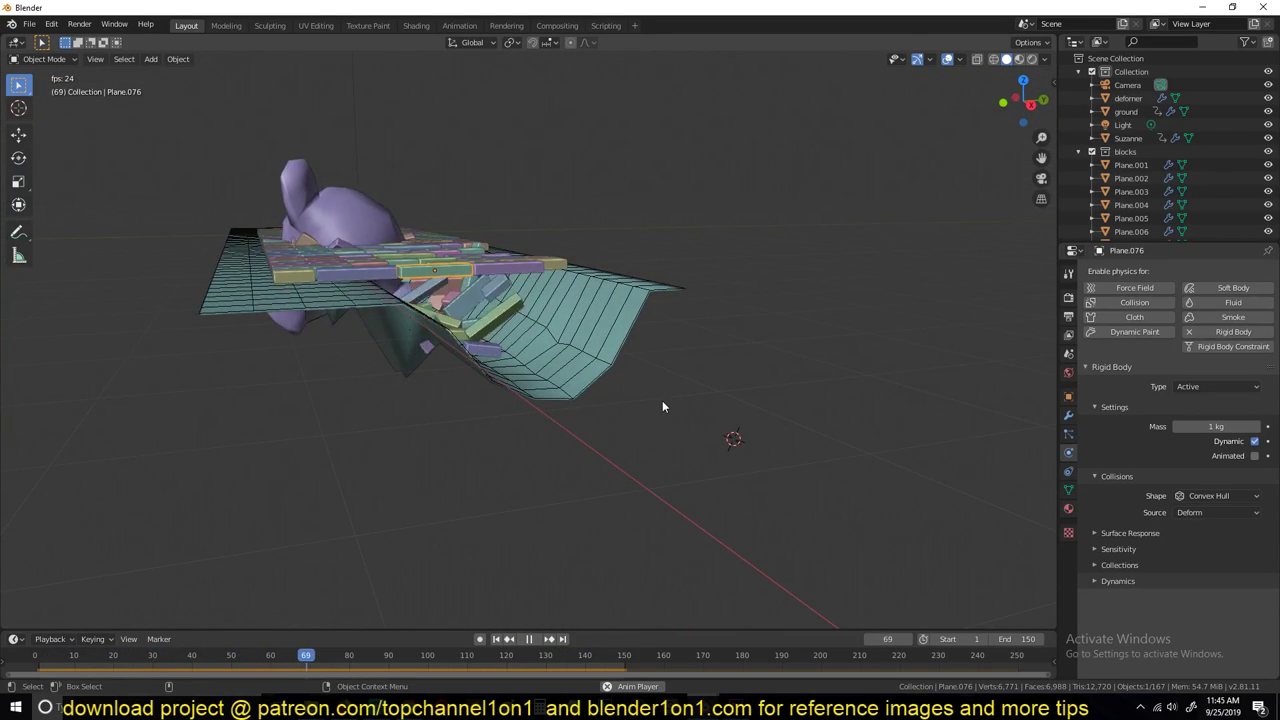
left_click(544, 370)
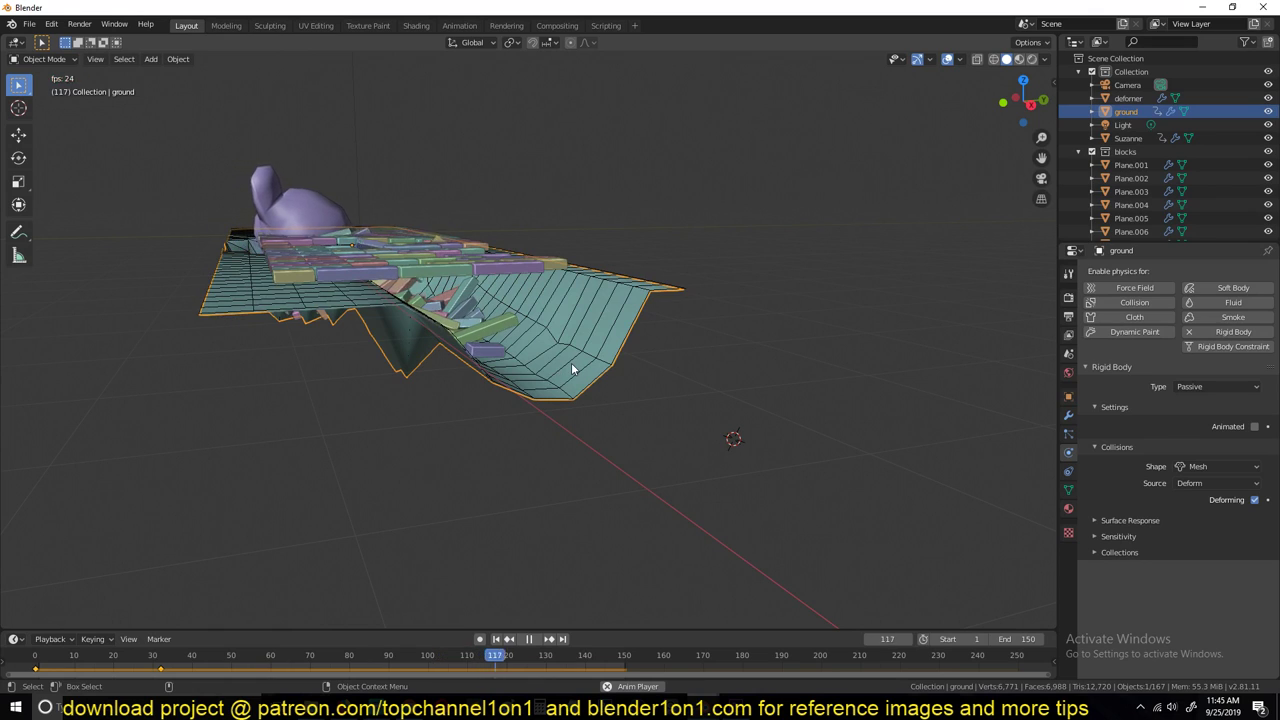
left_click(571, 362)
left_click(592, 374)
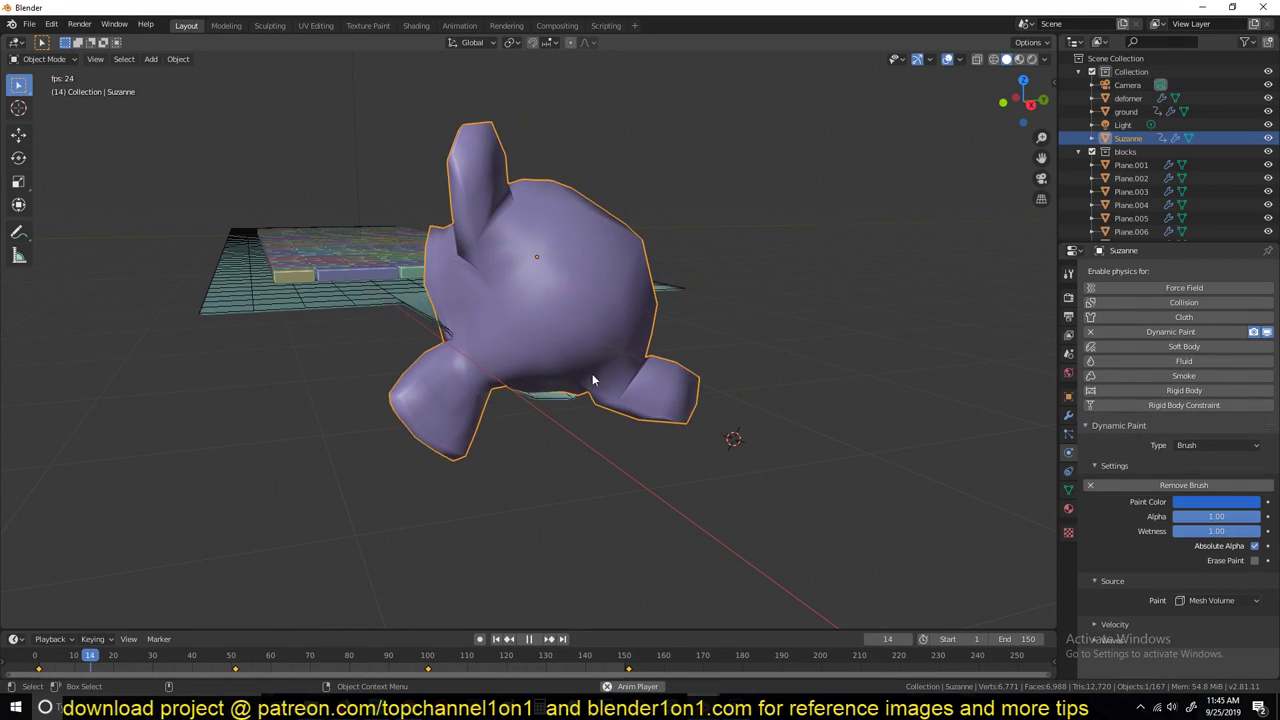
mouse_move(593, 373)
middle_mouse_down()
mouse_move(738, 410)
mouse_move(778, 308)
mouse_move(688, 346)
mouse_move(653, 393)
mouse_move(717, 322)
mouse_move(621, 335)
mouse_move(558, 319)
mouse_move(594, 362)
mouse_move(504, 318)
middle_mouse_up()
Select the deformer and review its Dynamic Paint canvas settings, watch the collapse from the side, and stop playback
left_click(484, 292)
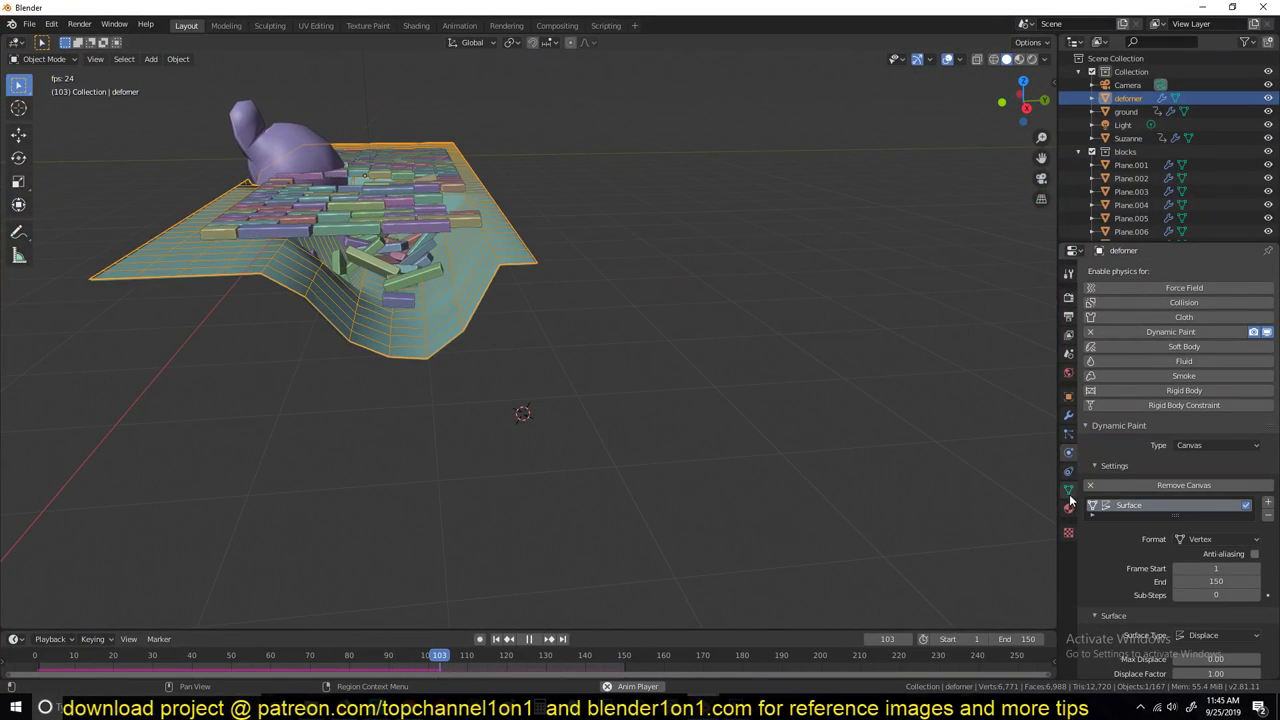
scroll(1182, 579, "down", 2)
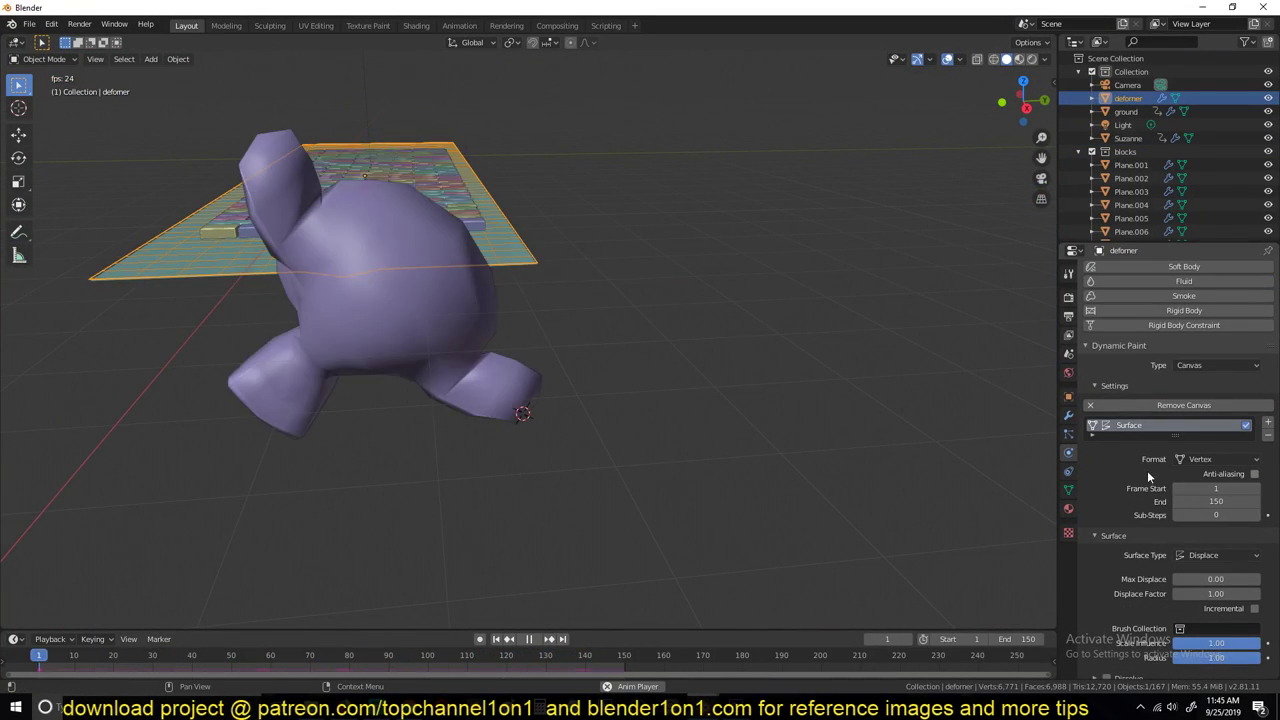
scroll(1150, 510, "down", 1)
middle_click_drag(486, 328, 538, 346)
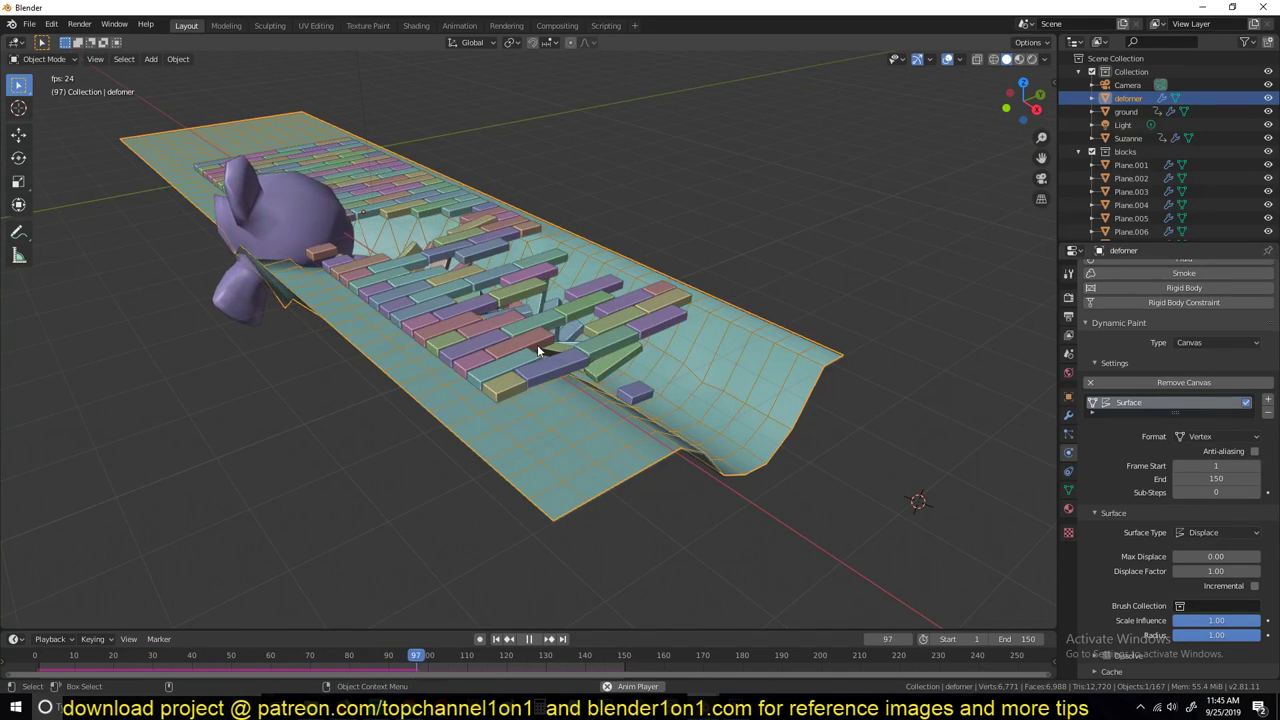
middle_click_drag(538, 347, 597, 334)
key("space")
middle_click_drag(683, 276, 1093, 368)
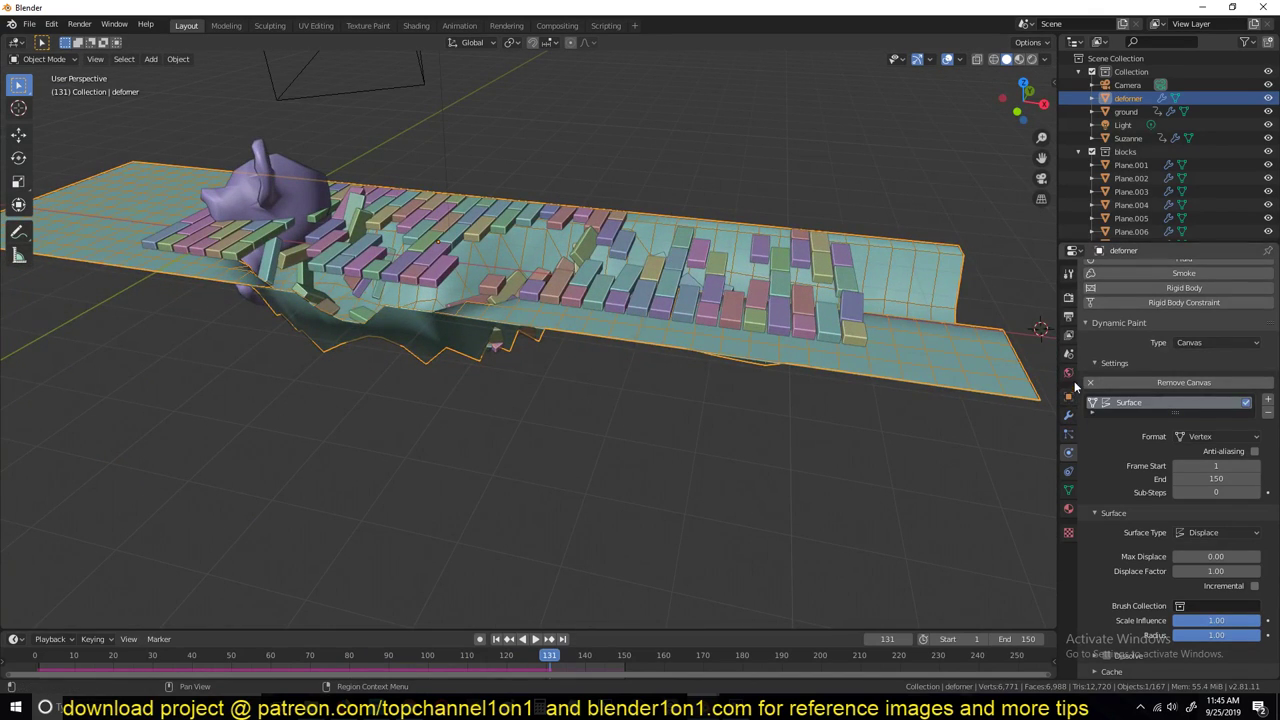
Set the Rigid Body World solver iterations to 20 in the scene settings
left_click(1068, 358)
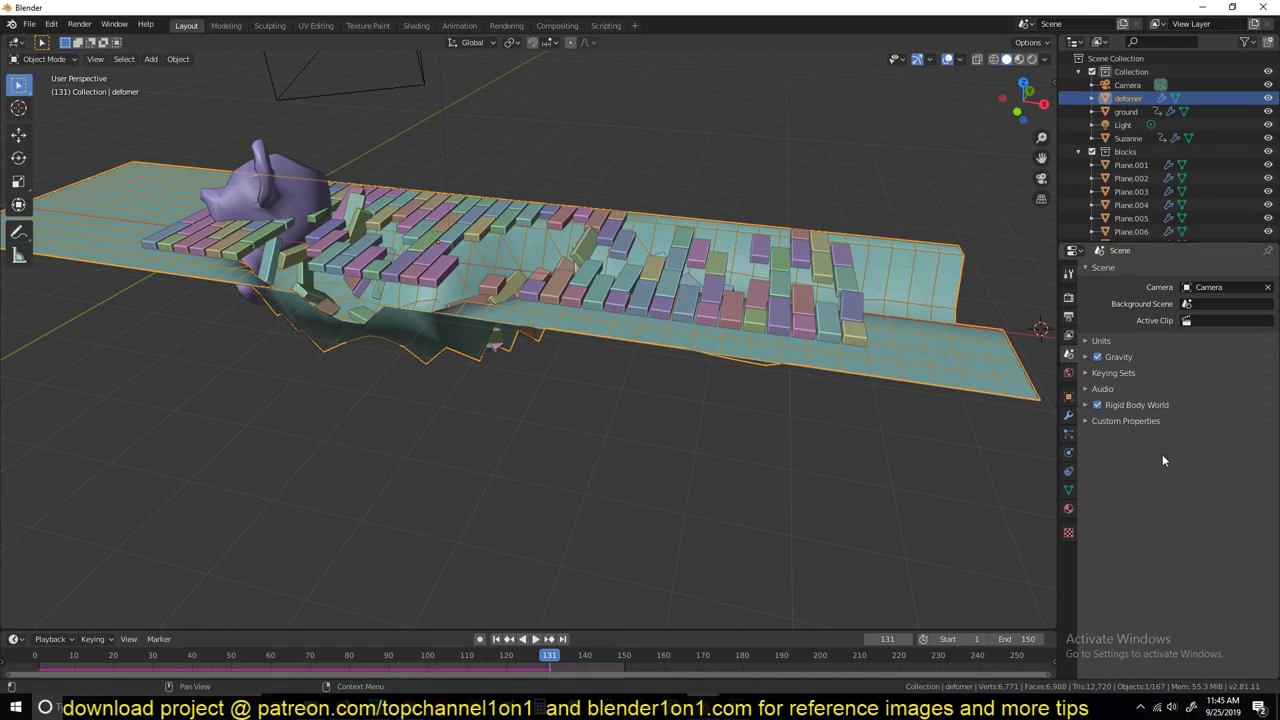
left_click(1121, 398)
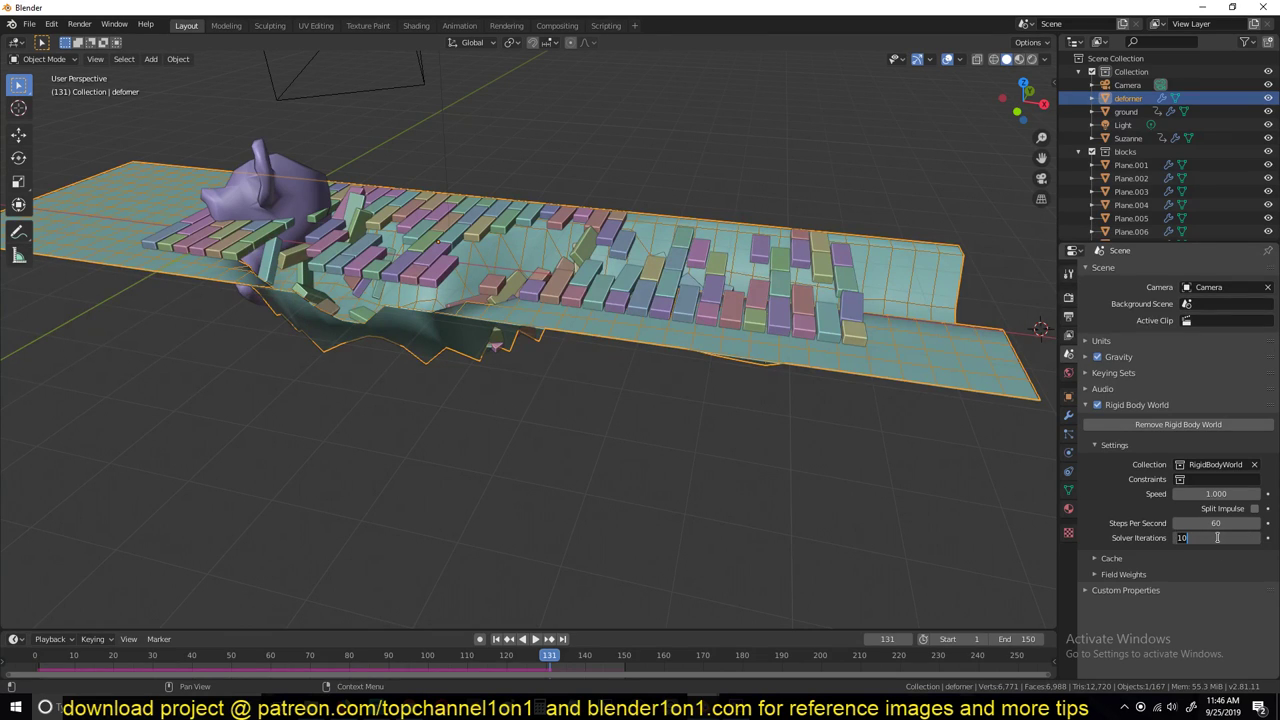
left_click(792, 391)
middle_click_drag(792, 391, 670, 324)
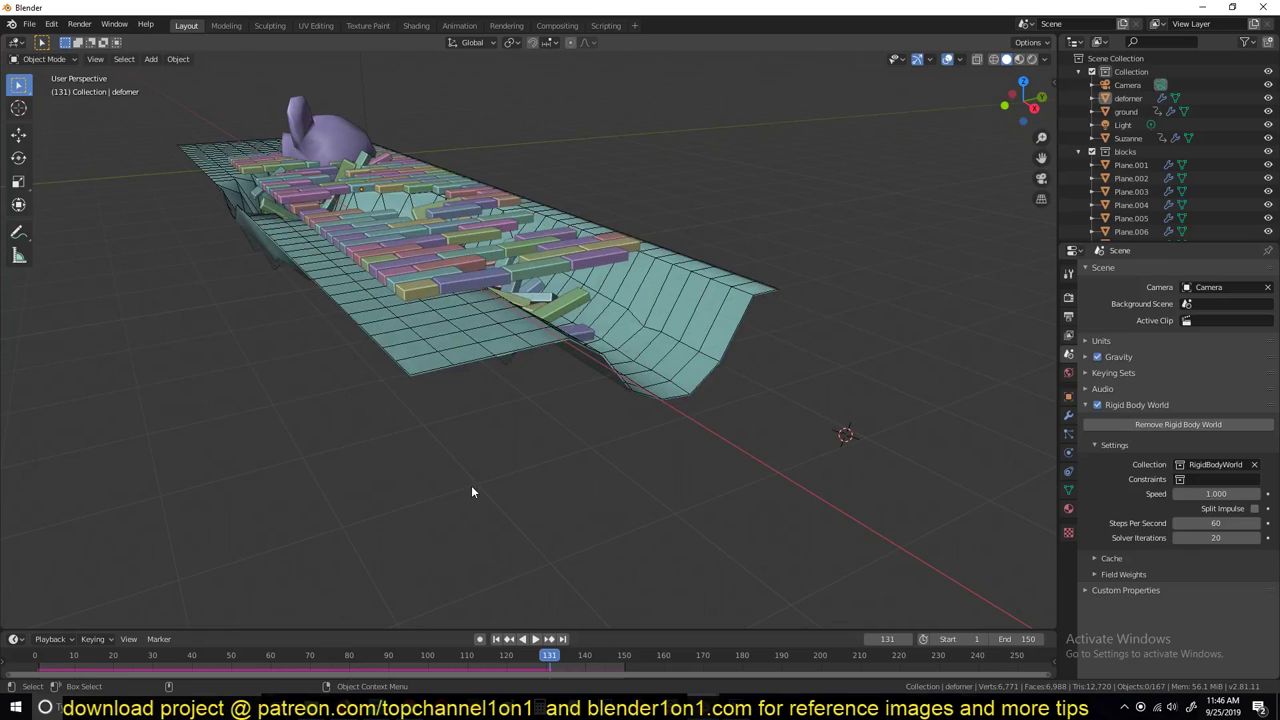
Replay the simulation from the start and pause at frame 72 with the collapsing front bricks in close view
left_click(500, 639)
key("space")
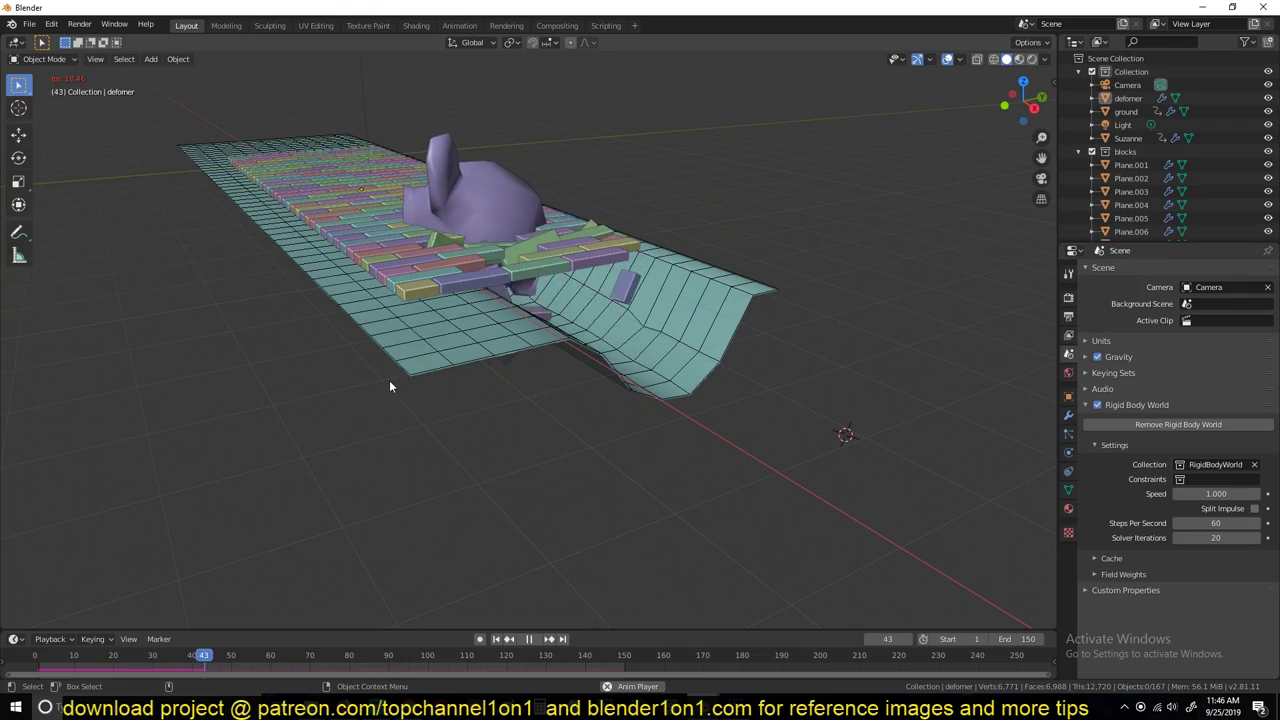
scroll(389, 380, "up", 6)
key("space")
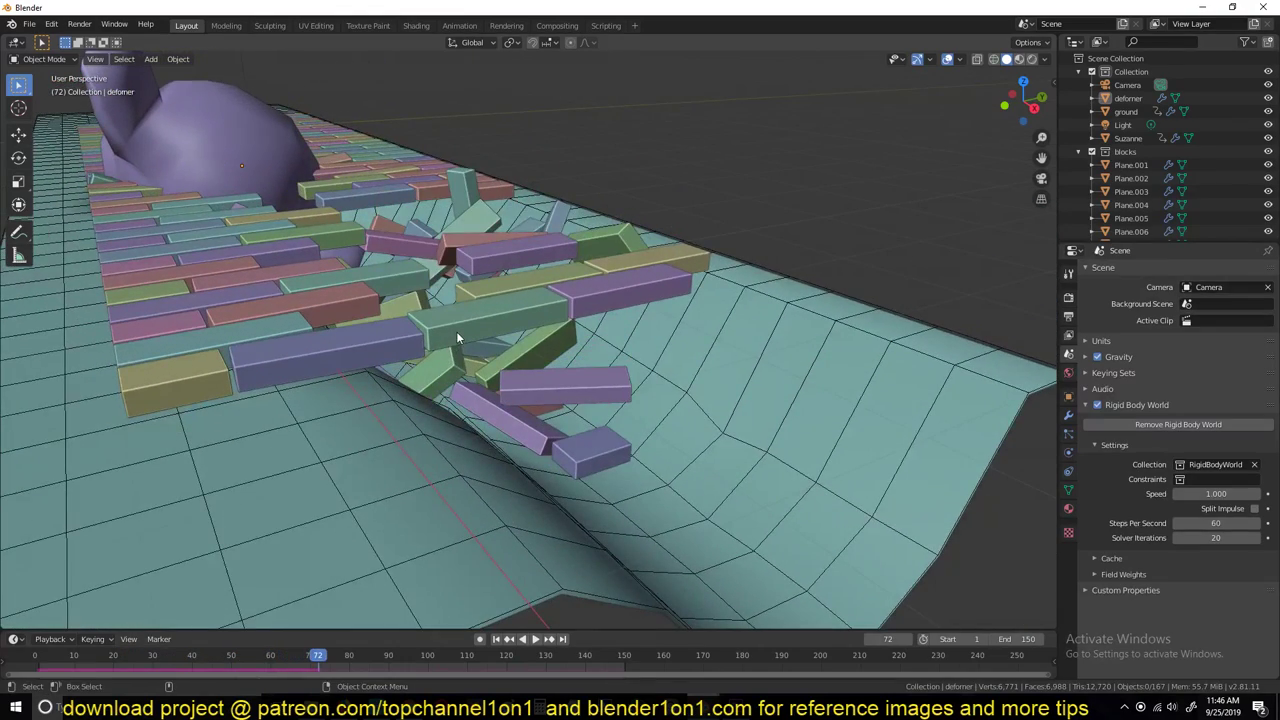
Select two neighbouring bricks at the pavement's front edge and inspect each one's mesh in Edit Mode
left_click(457, 334)
middle_click_drag(478, 335, 525, 366)
scroll(525, 366, "up", 3)
key("Tab")
key("Tab")
key("Tab")
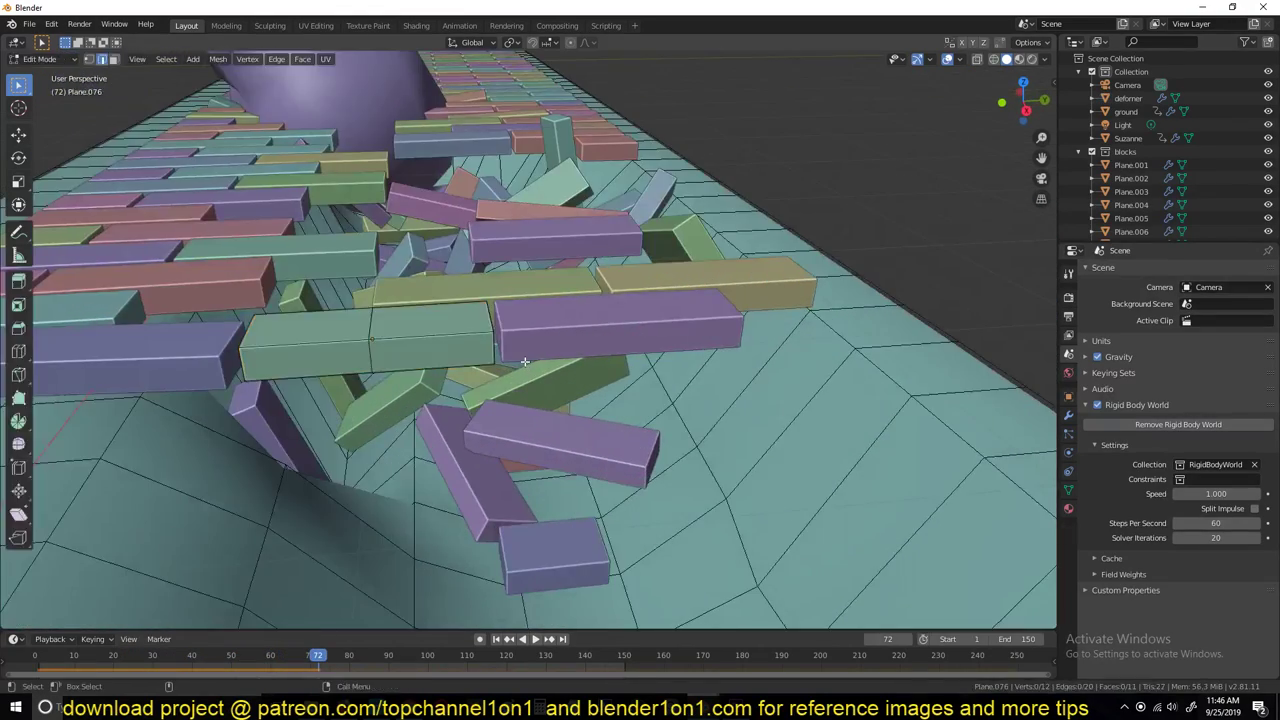
key("Tab")
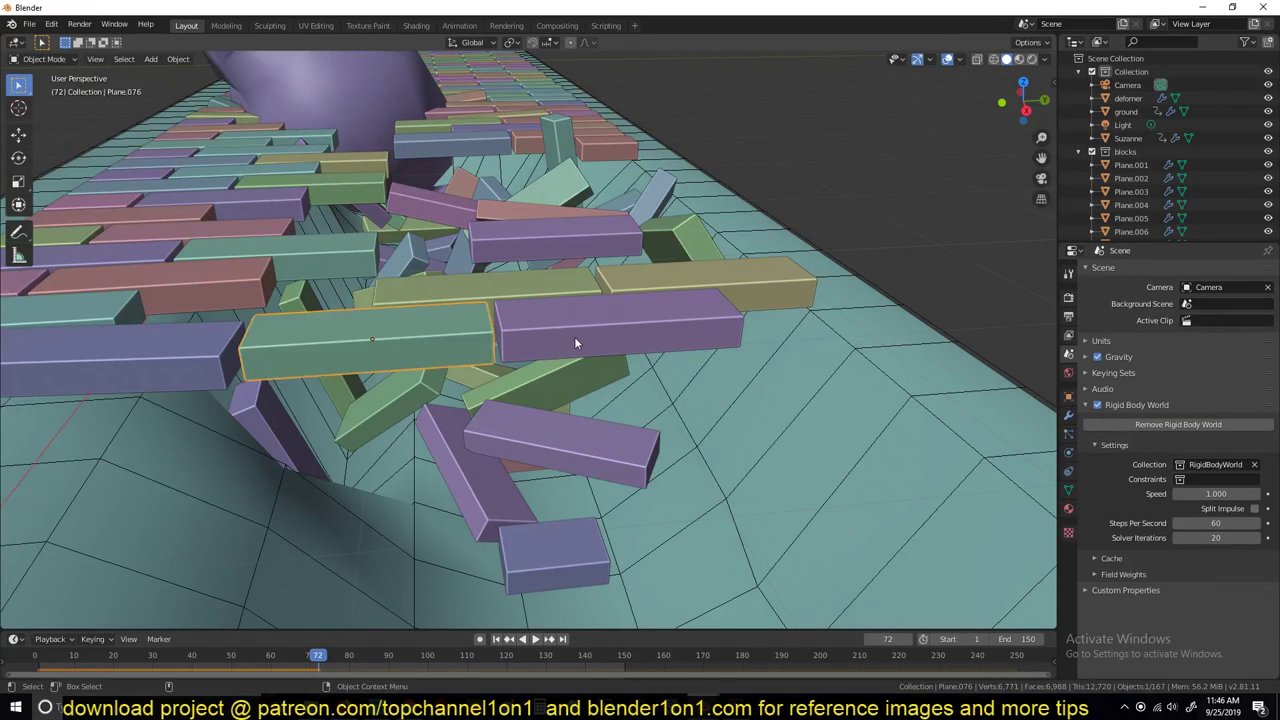
left_click(548, 348)
key("Tab")
key("Tab")
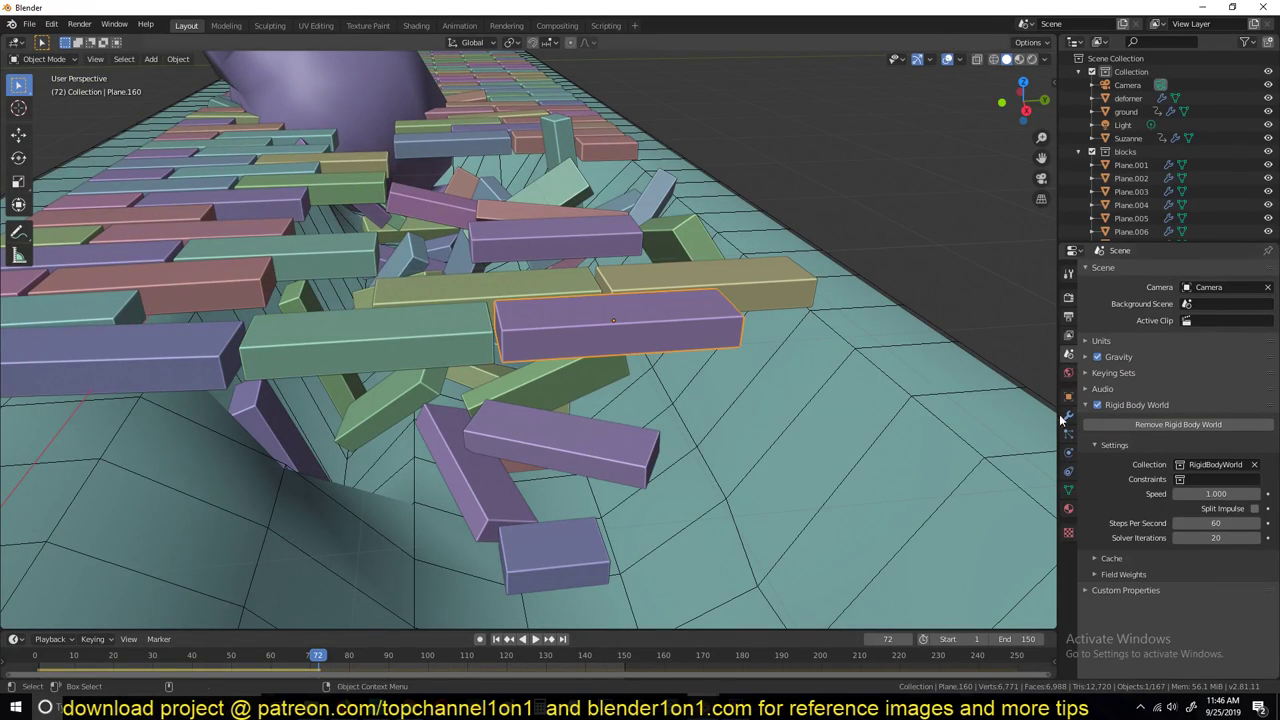
Check the front-edge bricks' modifiers and the rigid body settings of the green one
left_click(1067, 416)
left_click(455, 343)
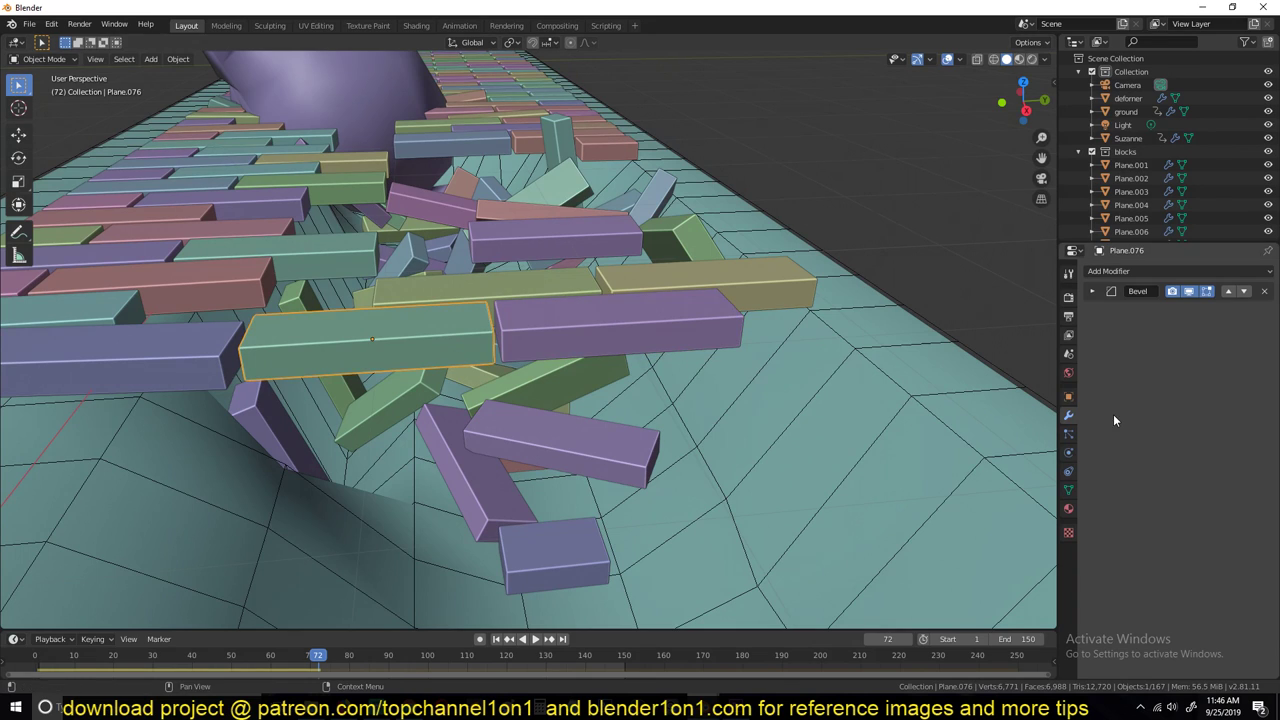
left_click(1069, 453)
scroll(1090, 450, "up", 3)
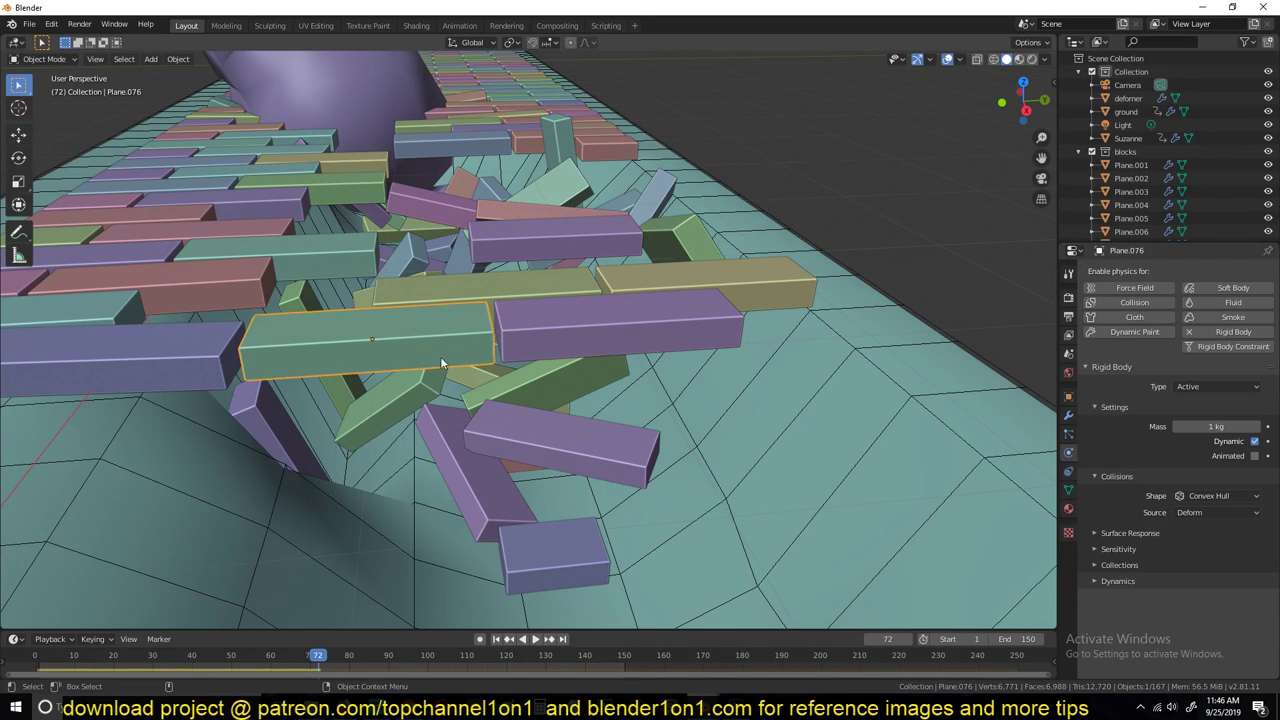
View the whole pavement from the side and run the simulation from frame 0 in short bursts
scroll(400, 375, "down", 8)
middle_click_drag(350, 370, 526, 495)
scroll(570, 383, "up", 2)
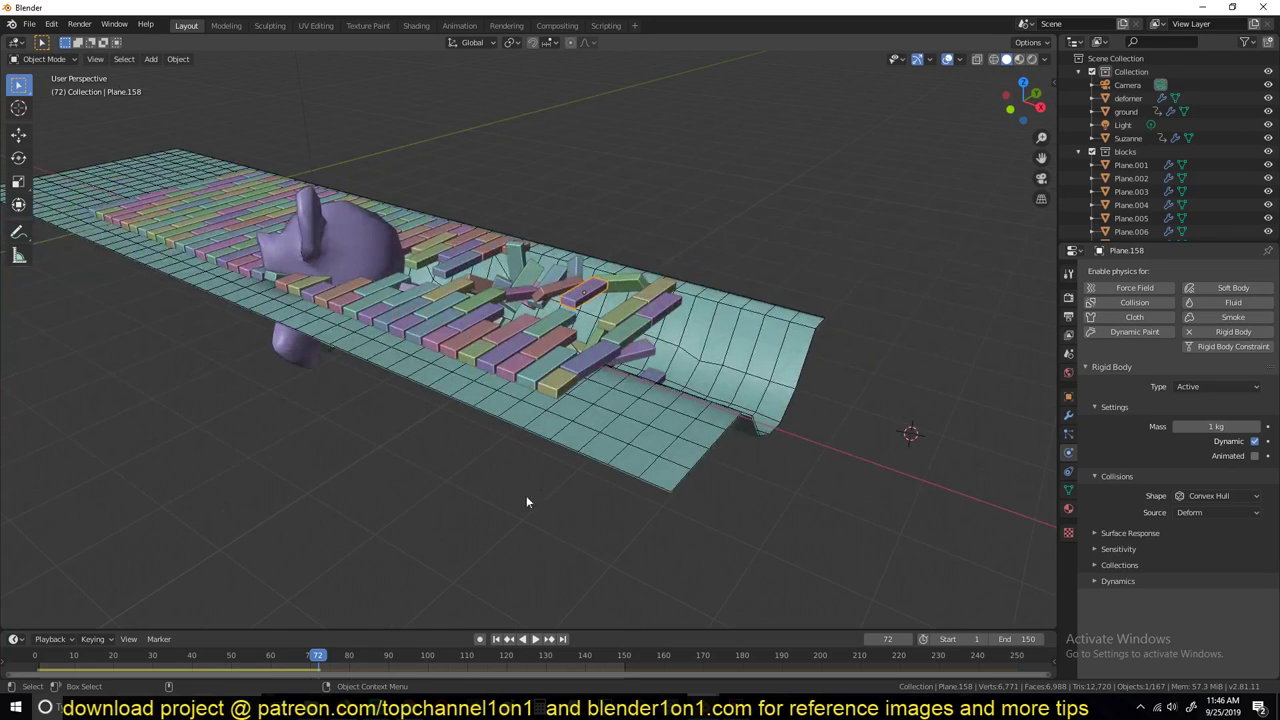
right_click(28, 676)
key("space")
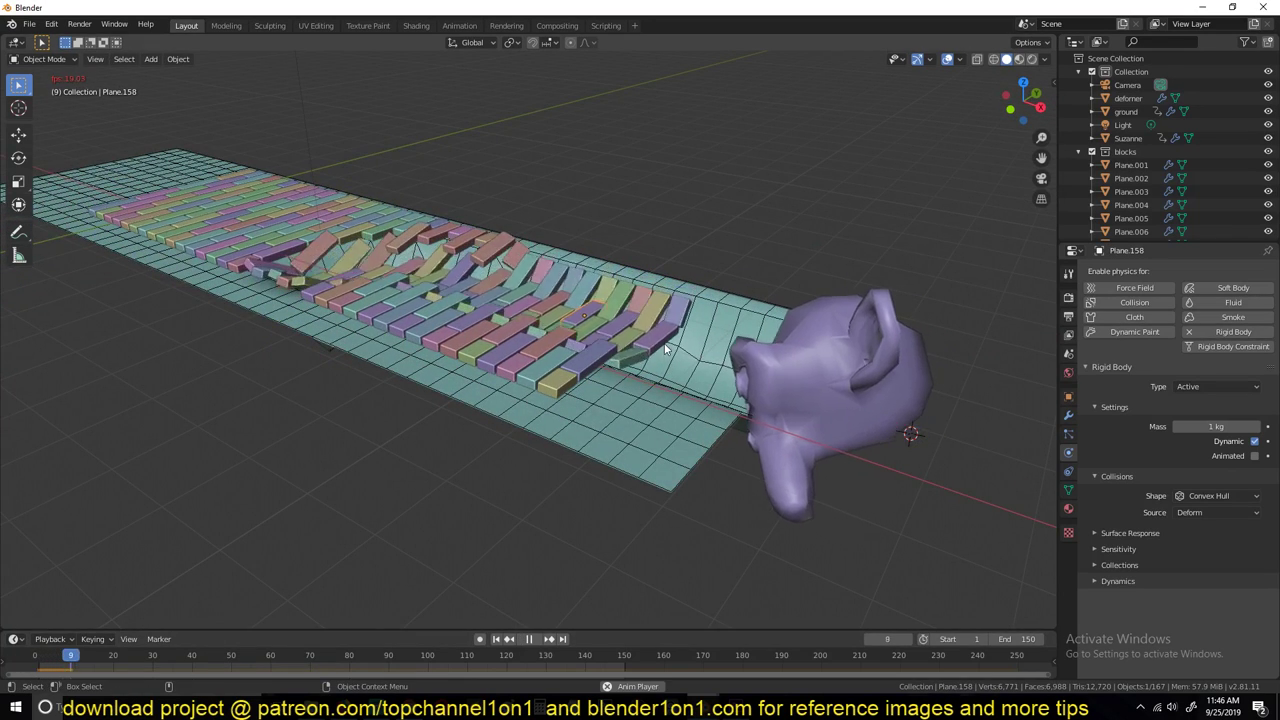
key("Escape")
key("space")
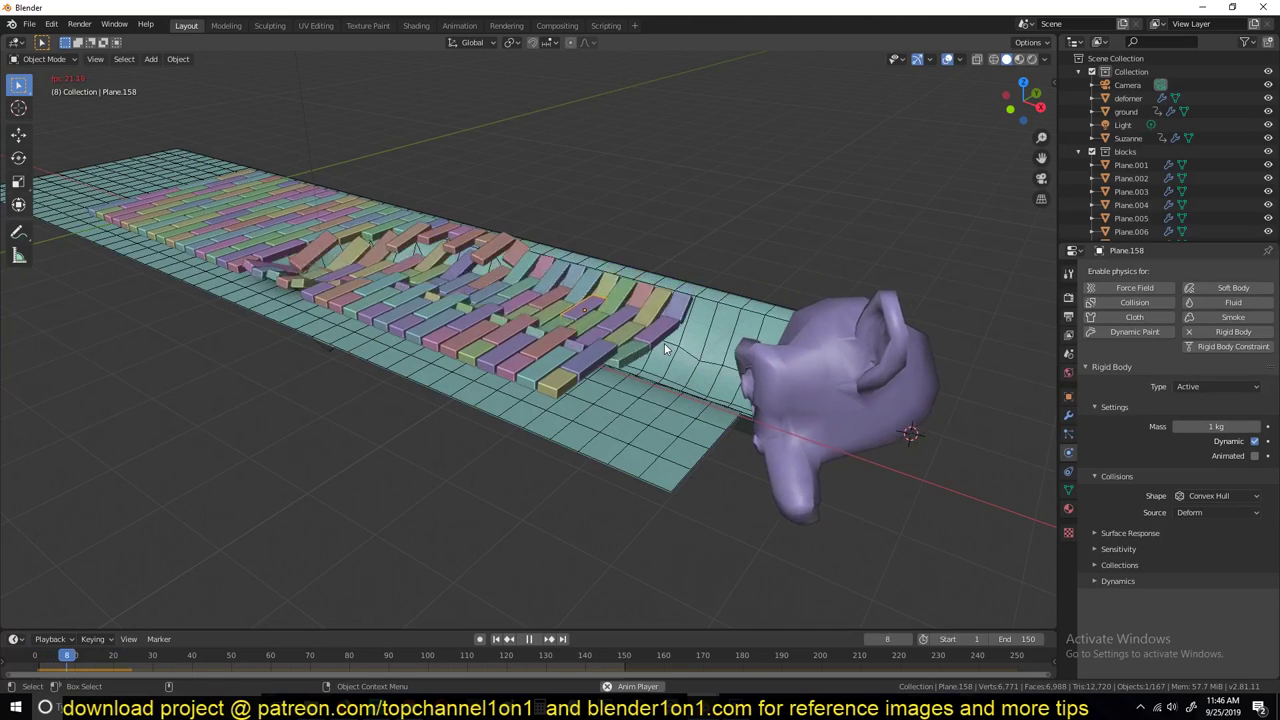
key("Escape")
Jump to frame 149 and rerun the simulation from there to watch how the bricks fall
right_click(623, 671, "shift")
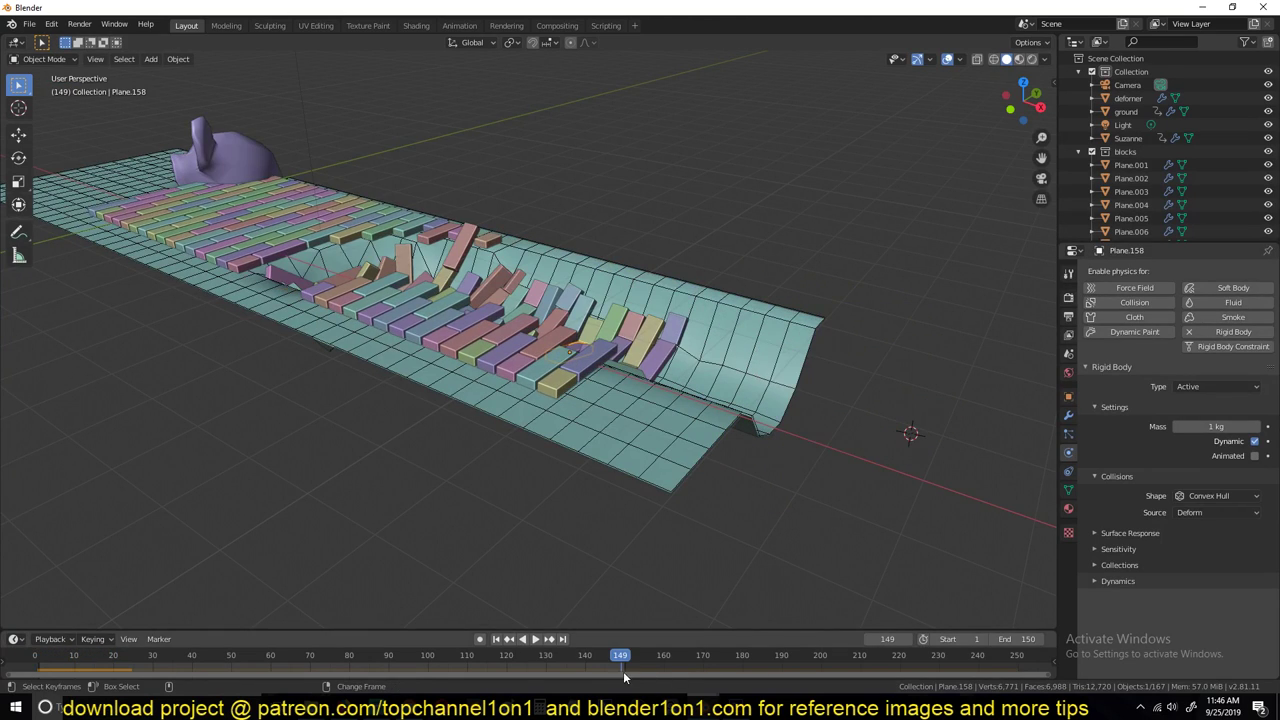
key("space")
key("Escape")
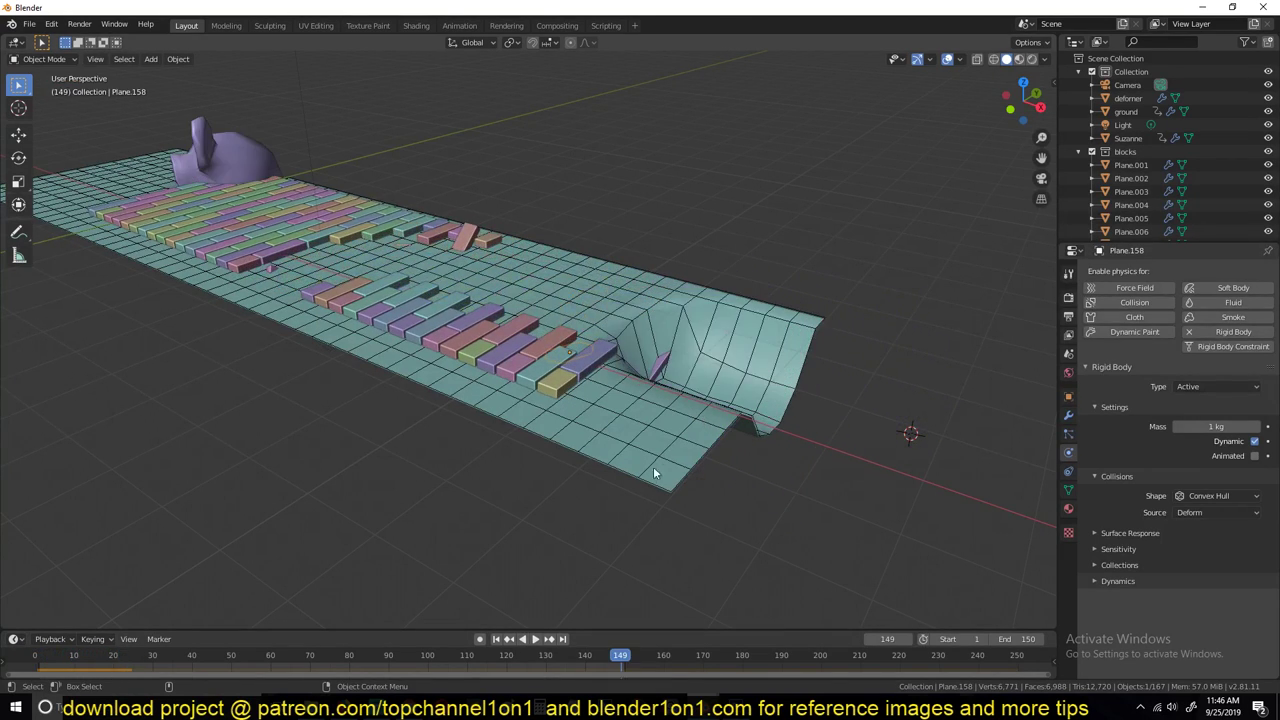
key("space")
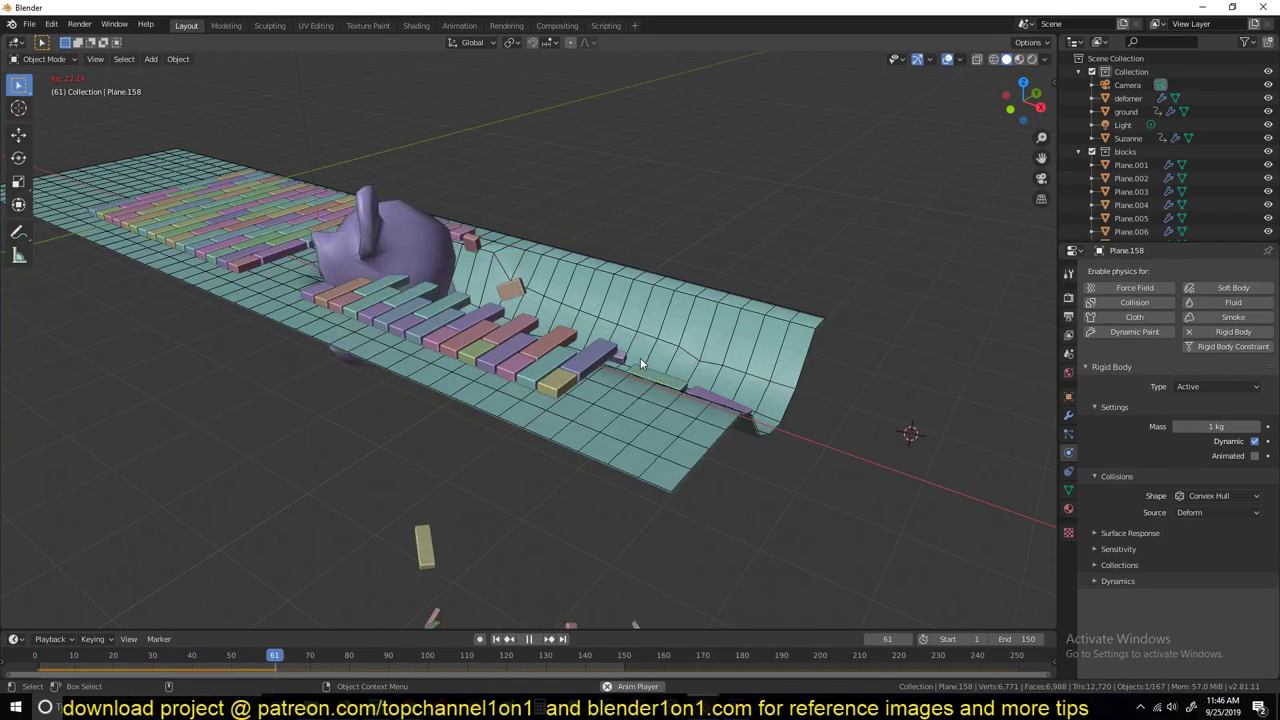
key("space")
Select the ground, replay the simulation, and pause at frame 27 to view the pavement from a low side angle
left_click(707, 369)
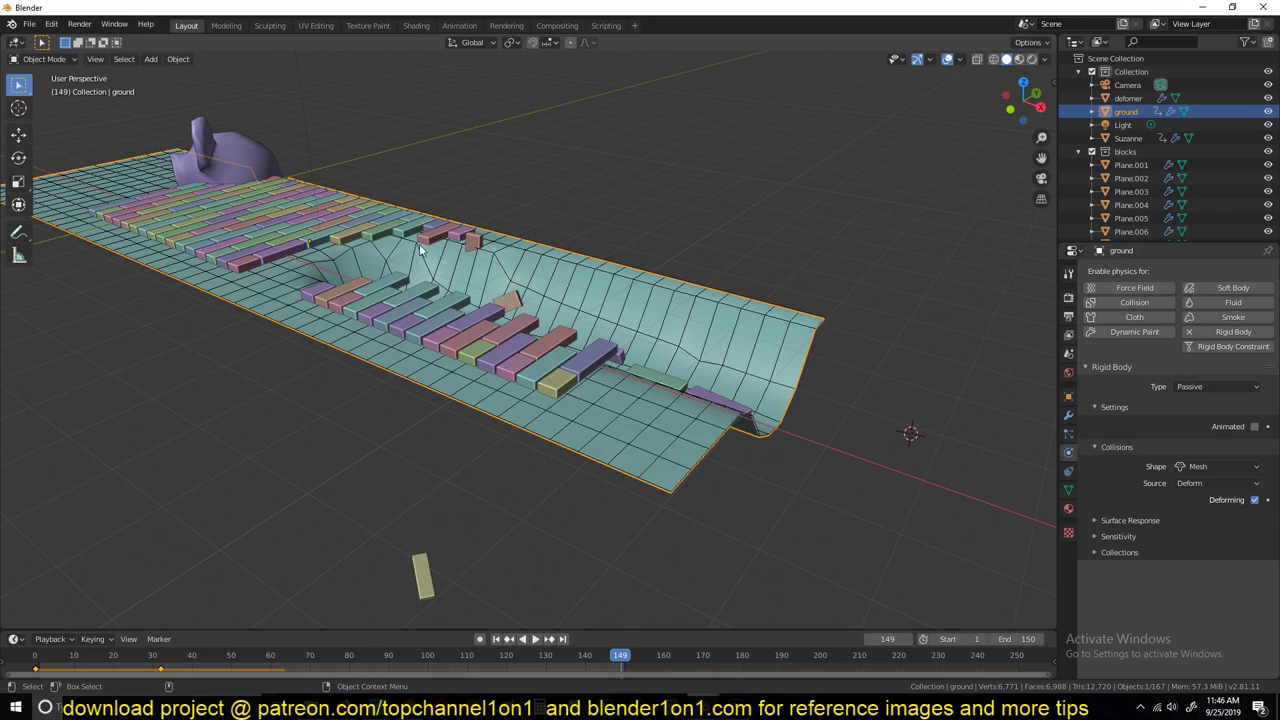
middle_click_drag(415, 353, 381, 288)
key("space")
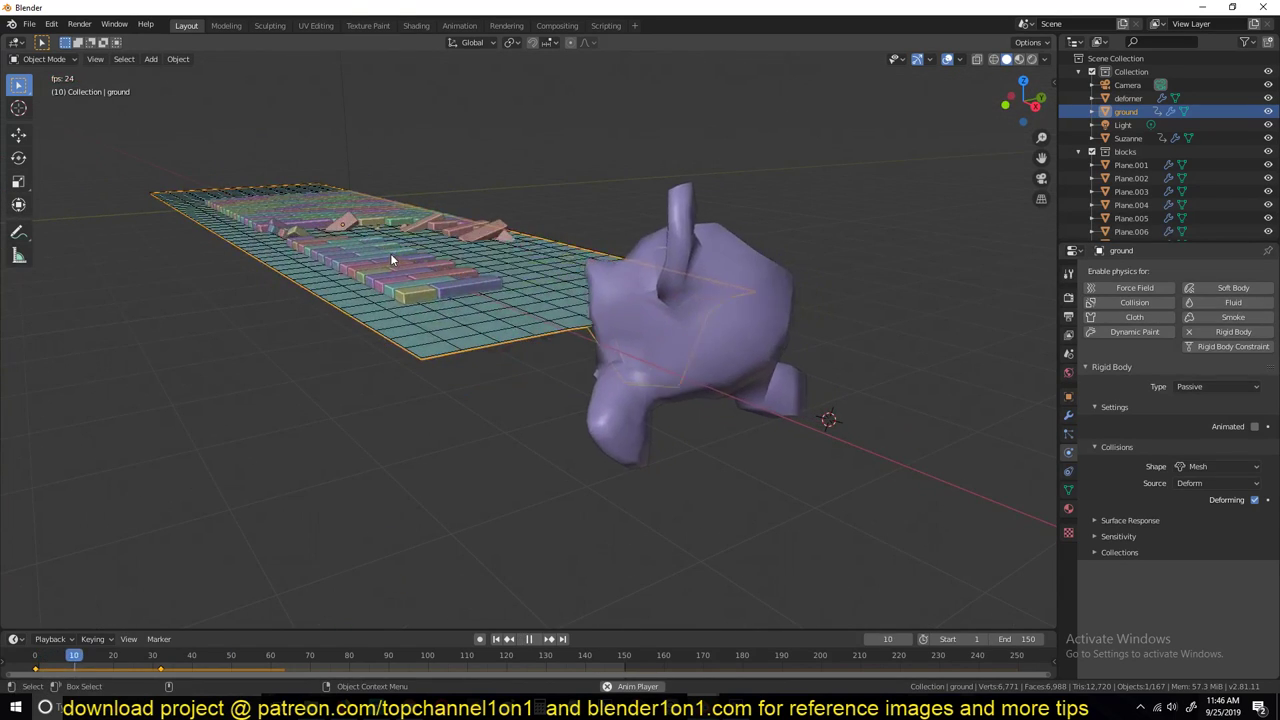
key("space")
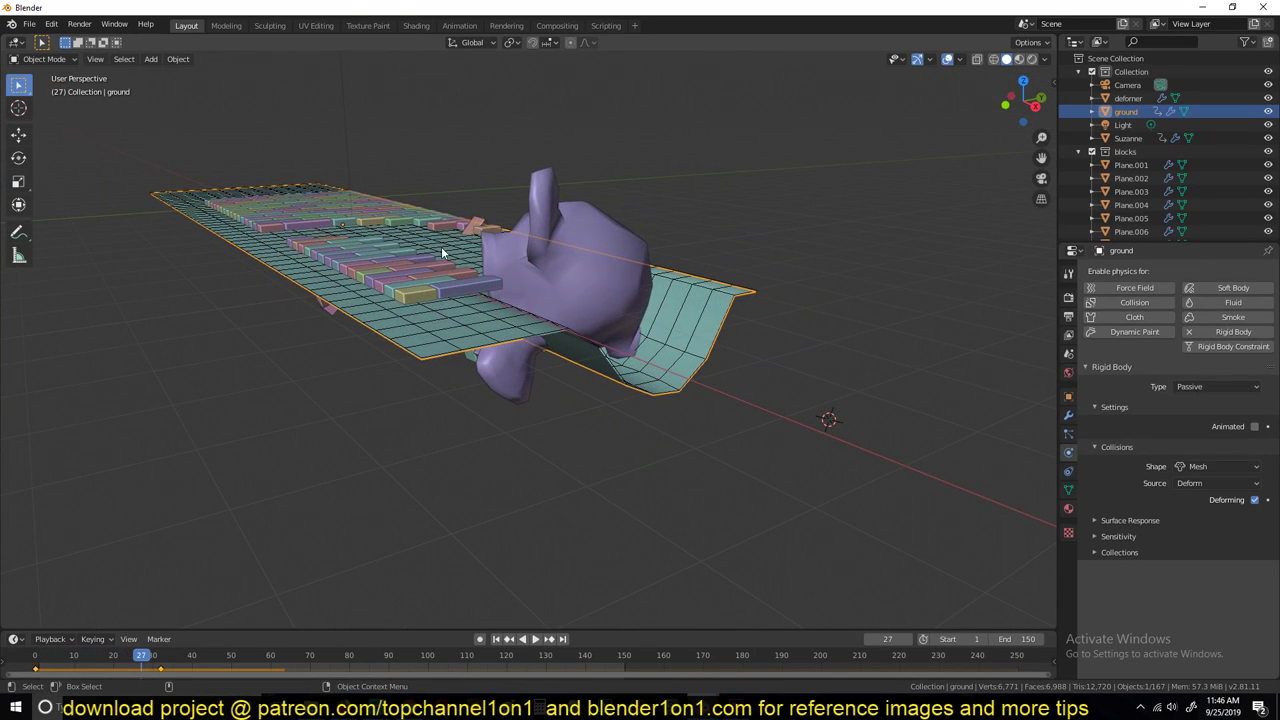
middle_click_drag(441, 246, 472, 238)
Select a brick hanging beneath the ground and inspect it up close with its rigid body settings
left_click(515, 345)
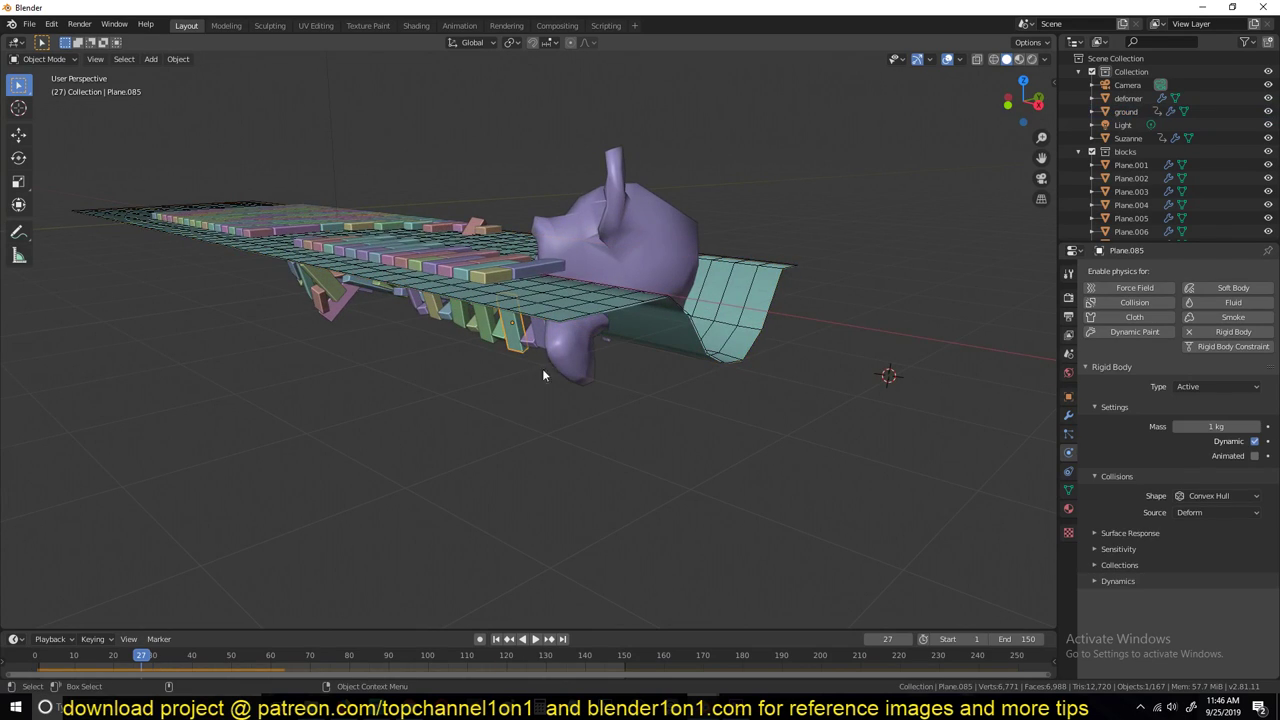
left_click(1069, 434)
left_click(1069, 453)
left_click_drag(554, 305, 568, 342)
scroll(604, 395, "up", 3)
left_click(513, 326)
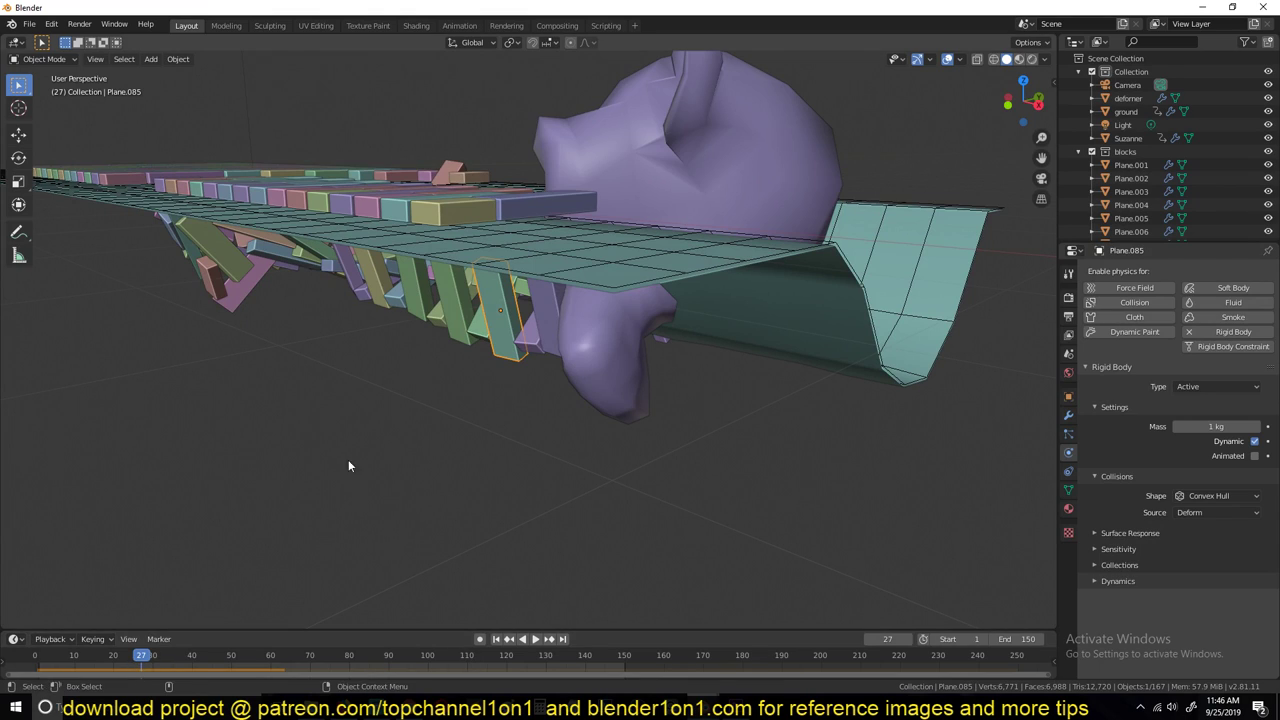
Try moving the bricks hanging beneath the ground, return to frame 0, and hide the purple one beside the monkey's ear
key("g")
left_click(414, 372)
left_click(545, 344)
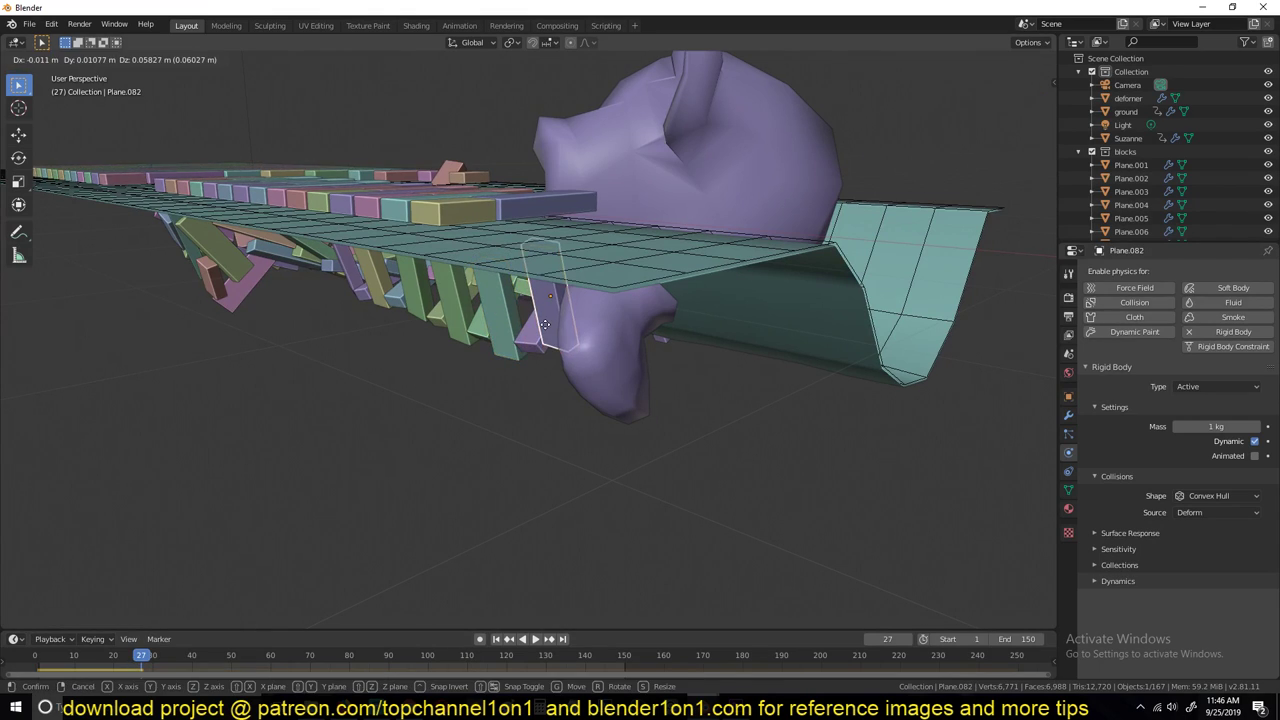
left_click(35, 672)
key("h")
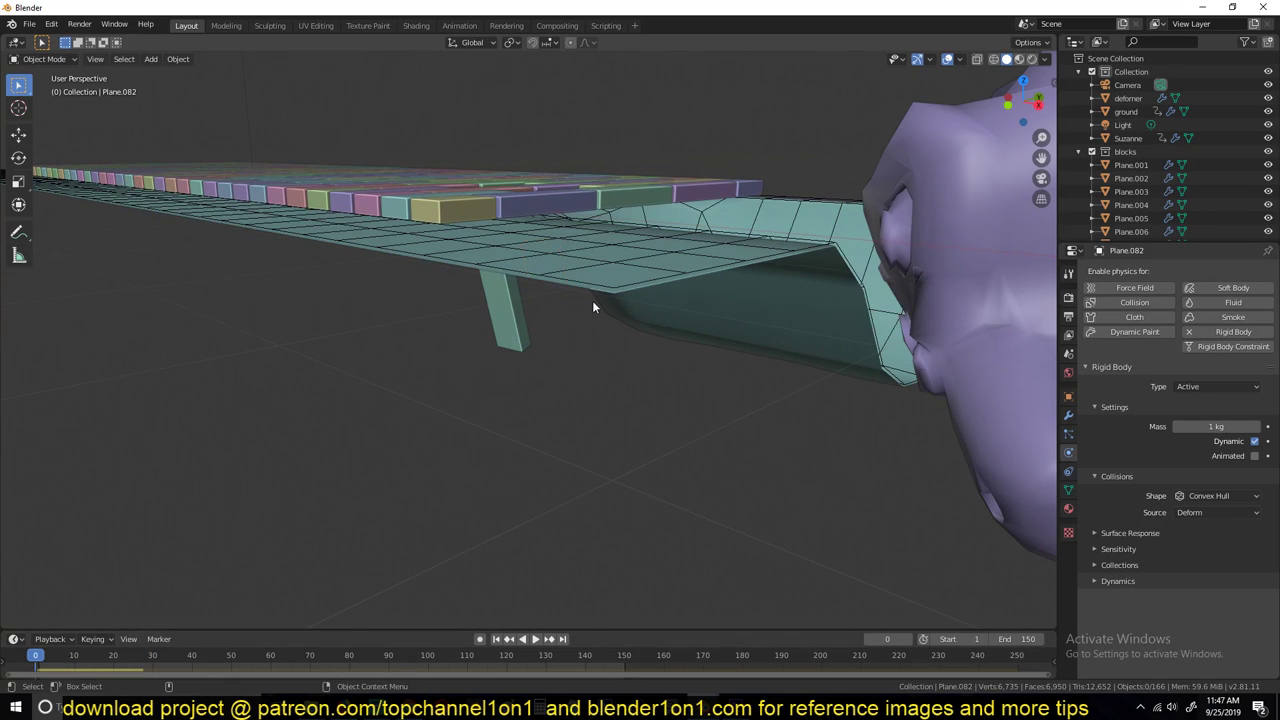
Delete the green brick left hanging beneath the ground and hide the yellow brick at the pavement's front corner
left_click(594, 301)
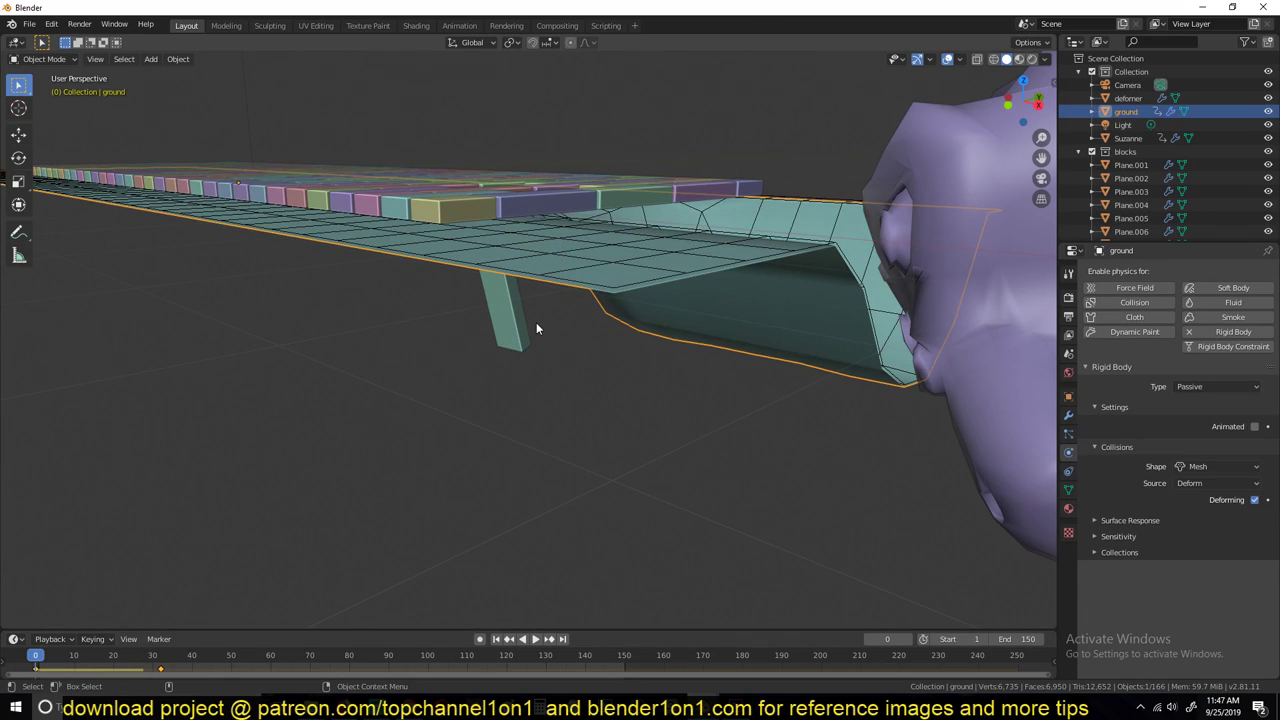
left_click(536, 322)
key("Delete")
left_click(480, 211)
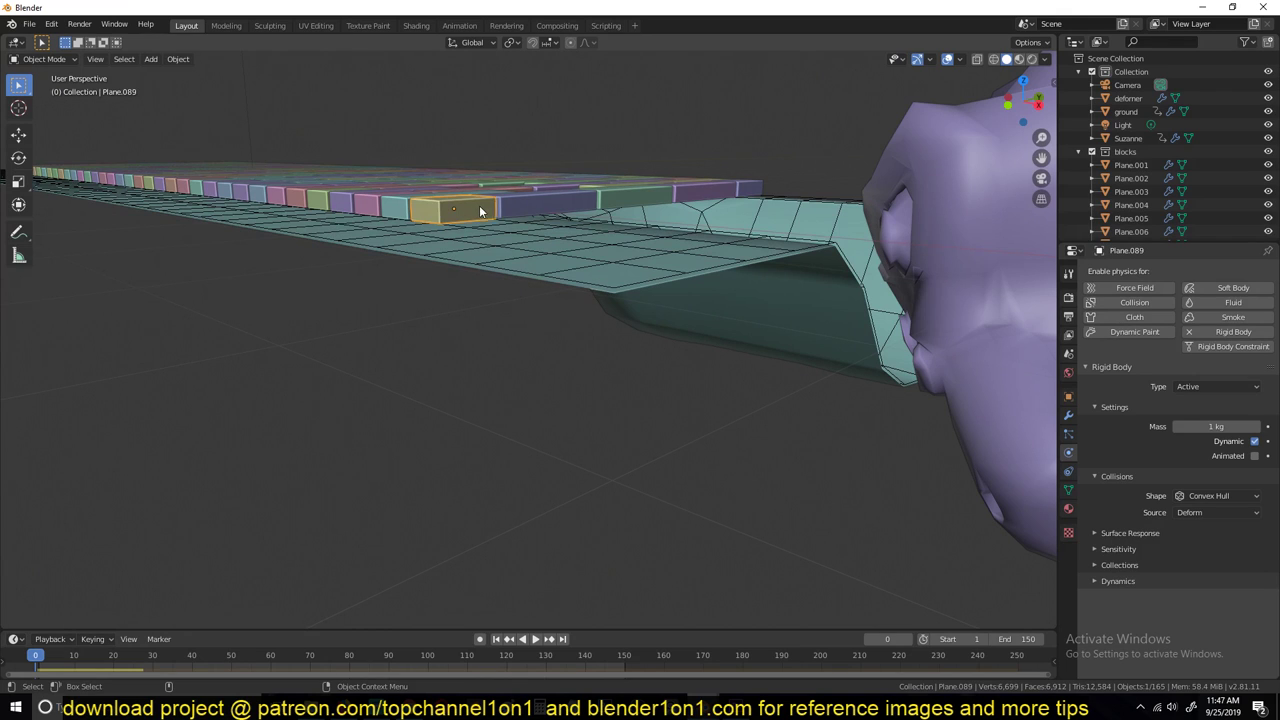
right_click(513, 191)
Play the simulation with the whole pavement in view, and return to frame 0
middle_click_drag(640, 250, 795, 329)
scroll(734, 362, "down", 5)
key("space")
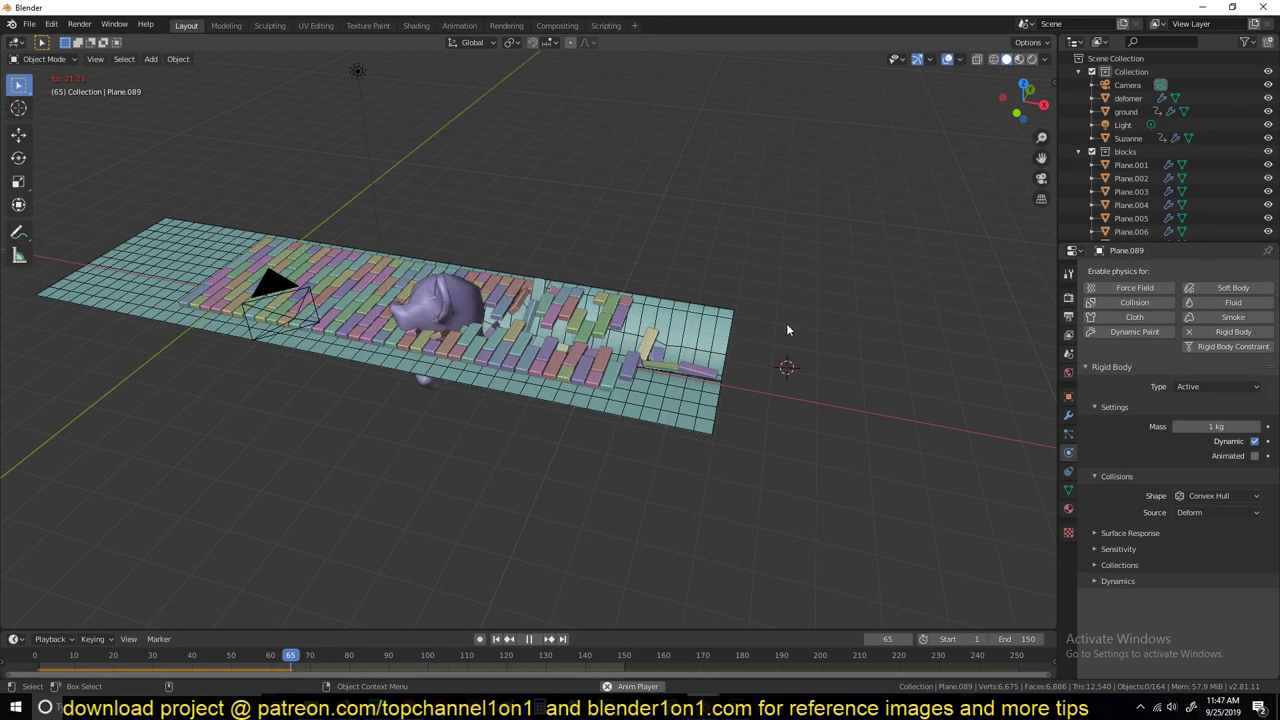
key("Escape")
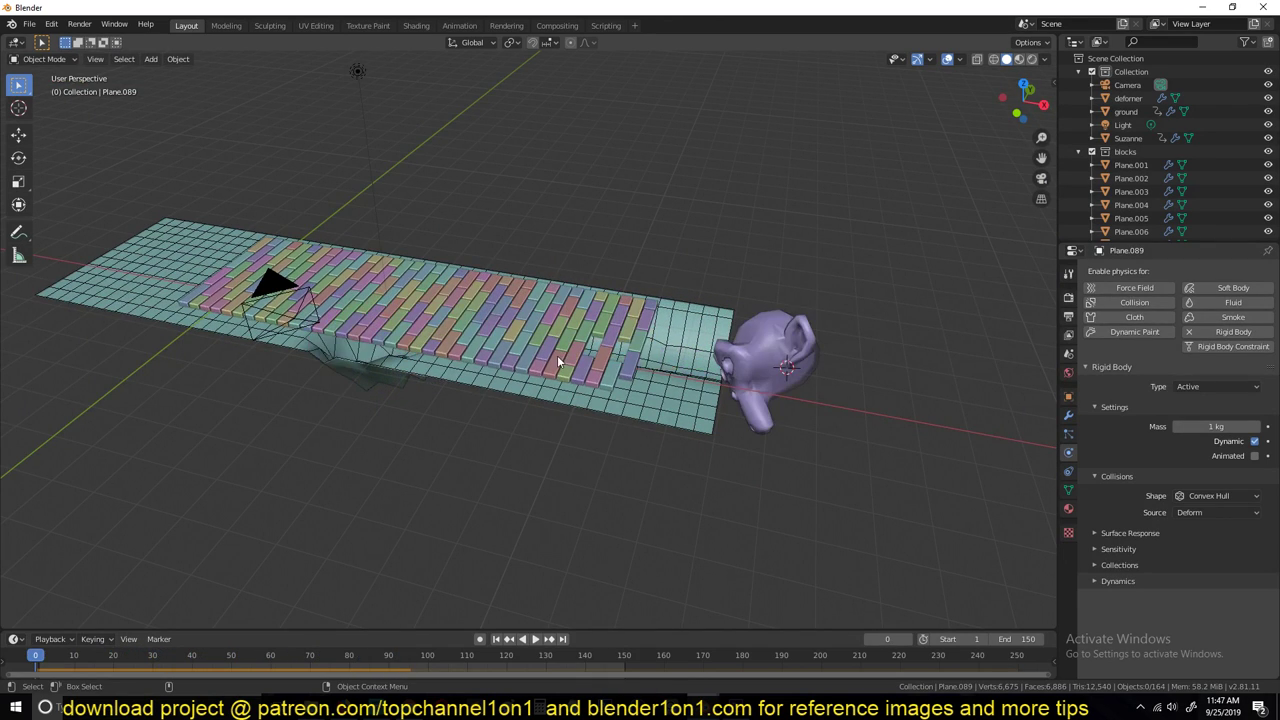
middle_click_drag(557, 355, 693, 350)
Switch to the open "collapsing pavement.blend" project and unhide Suzanne while viewing the playing cart animation from the side
left_click(612, 640)
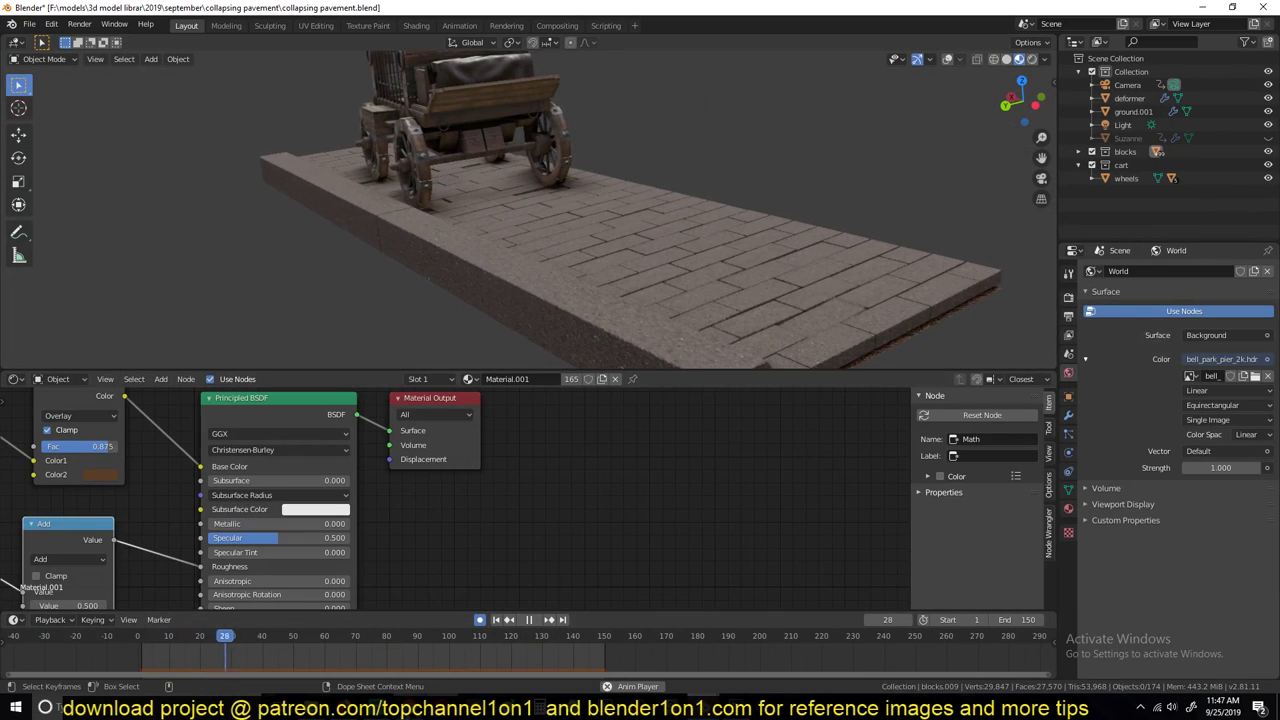
key("alt+Tab")
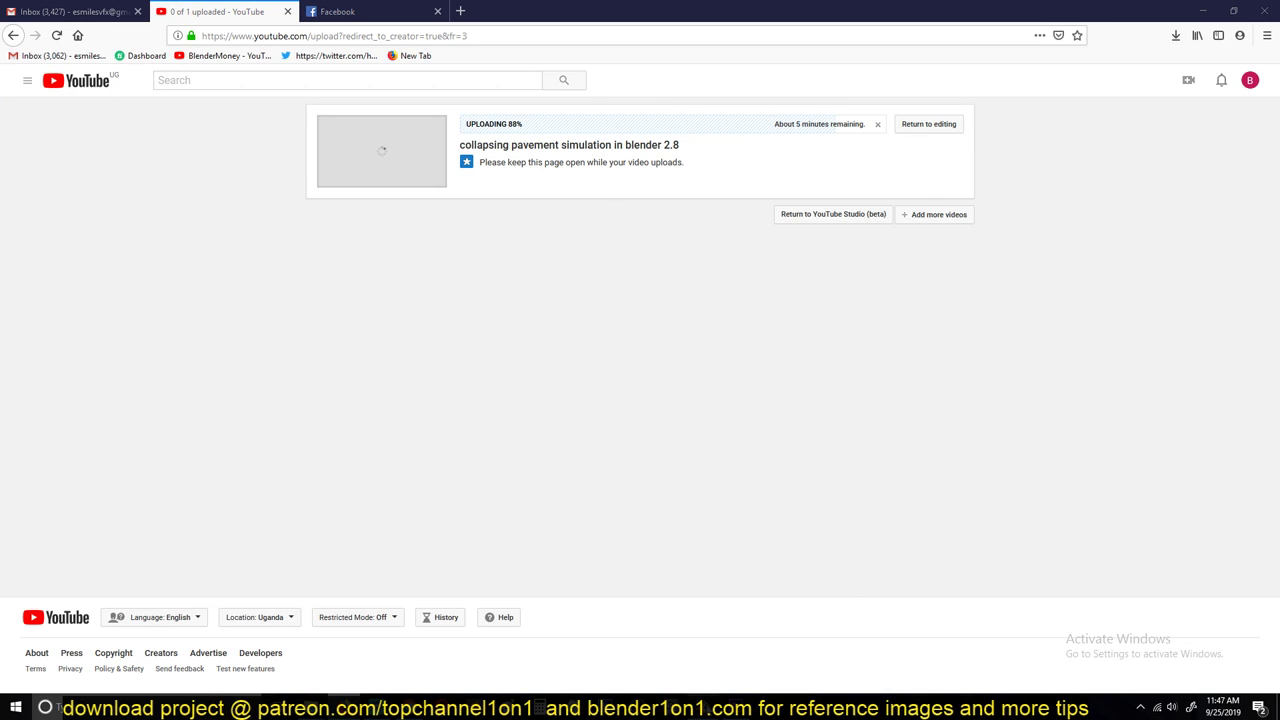
left_click(657, 660)
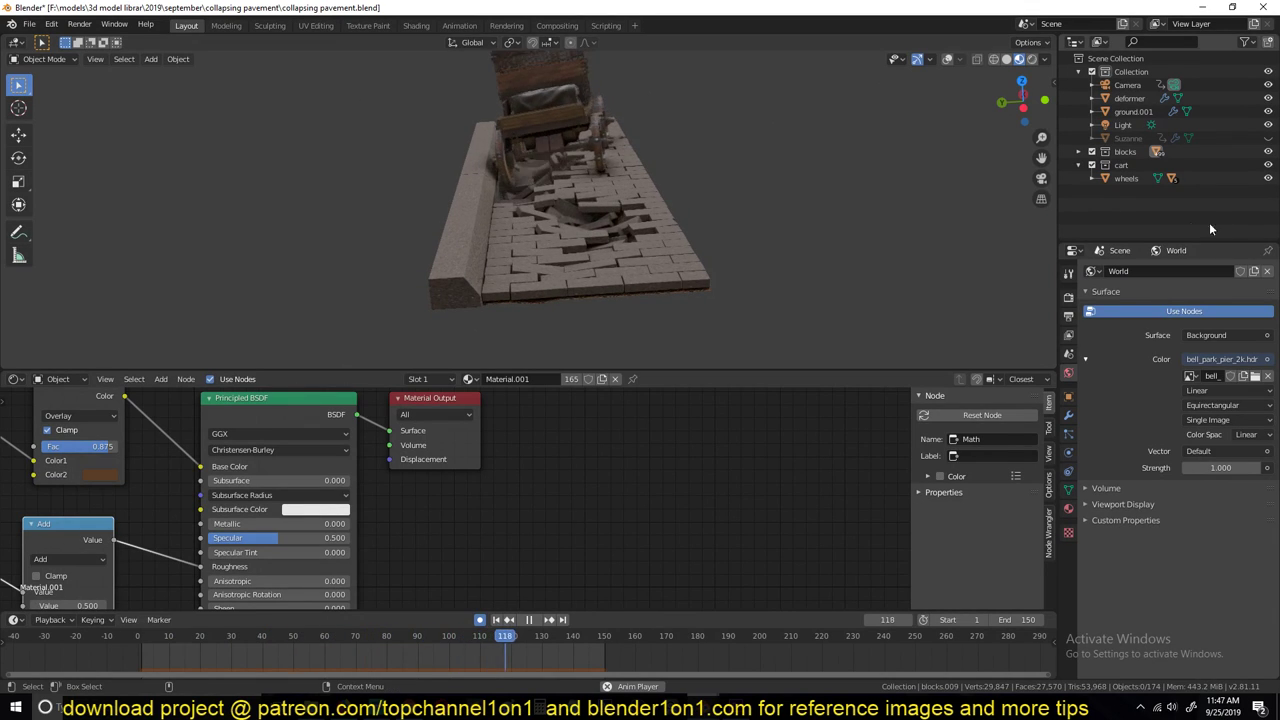
left_click(1268, 138)
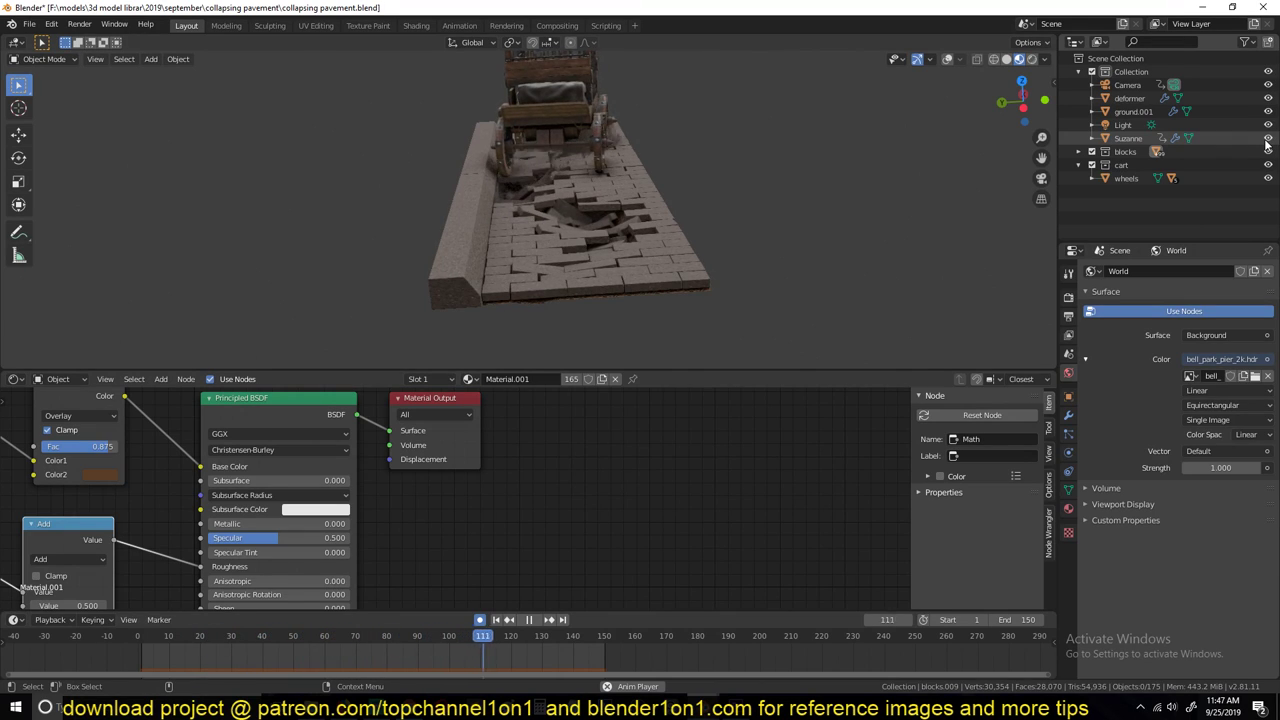
middle_click_drag(480, 90, 604, 138)
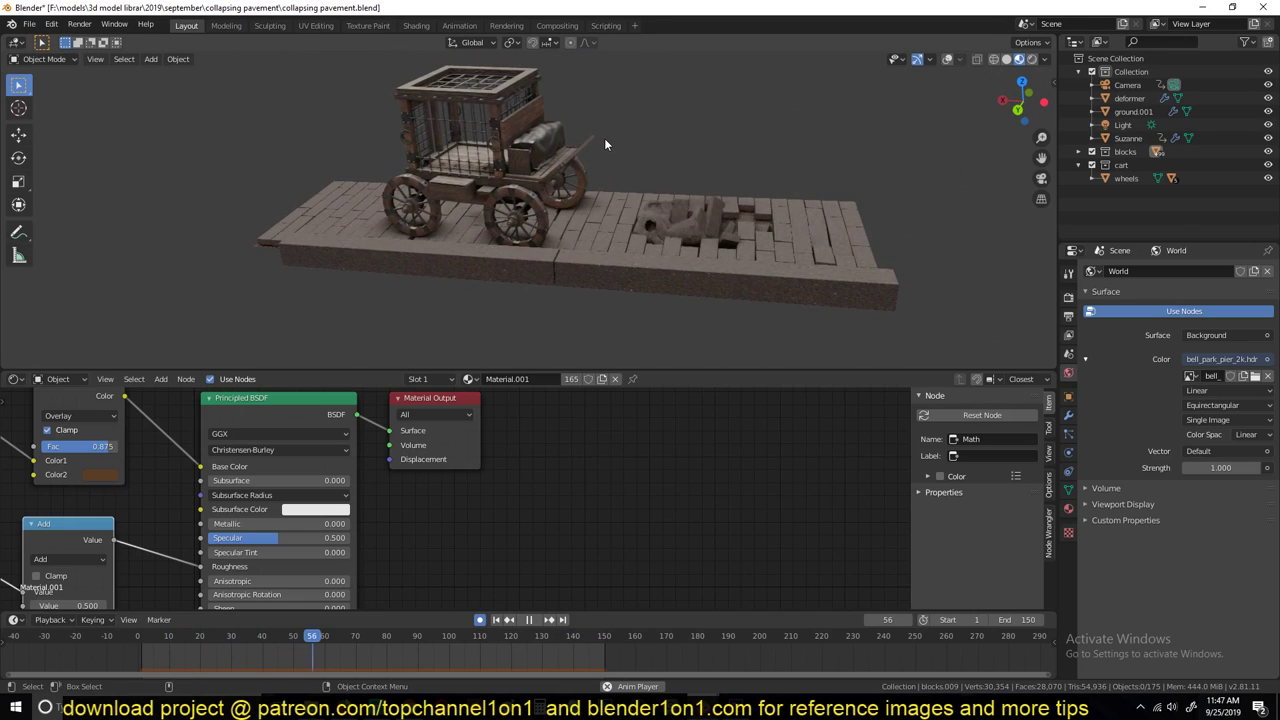